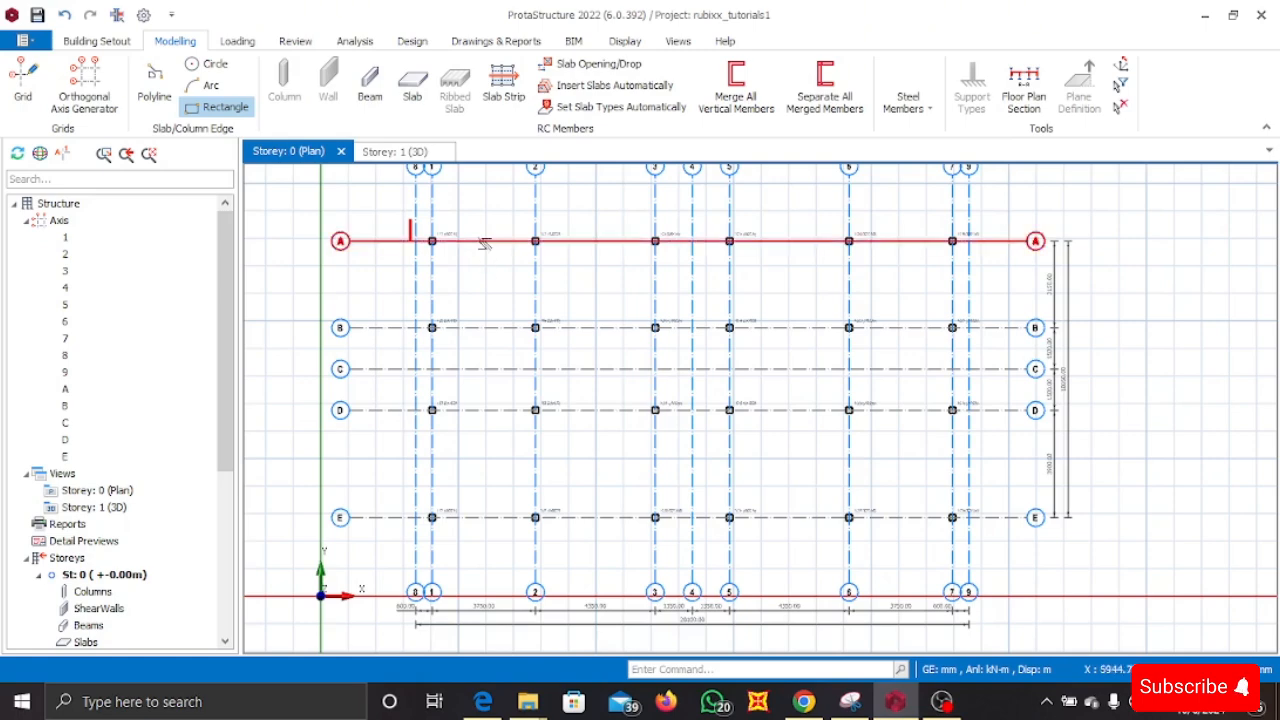
# - Offset axis A by 800 mm outward, away from axis B, to add a new horizontal axis
pyautogui.click(482, 242)
pyautogui.rightClick(488, 244)
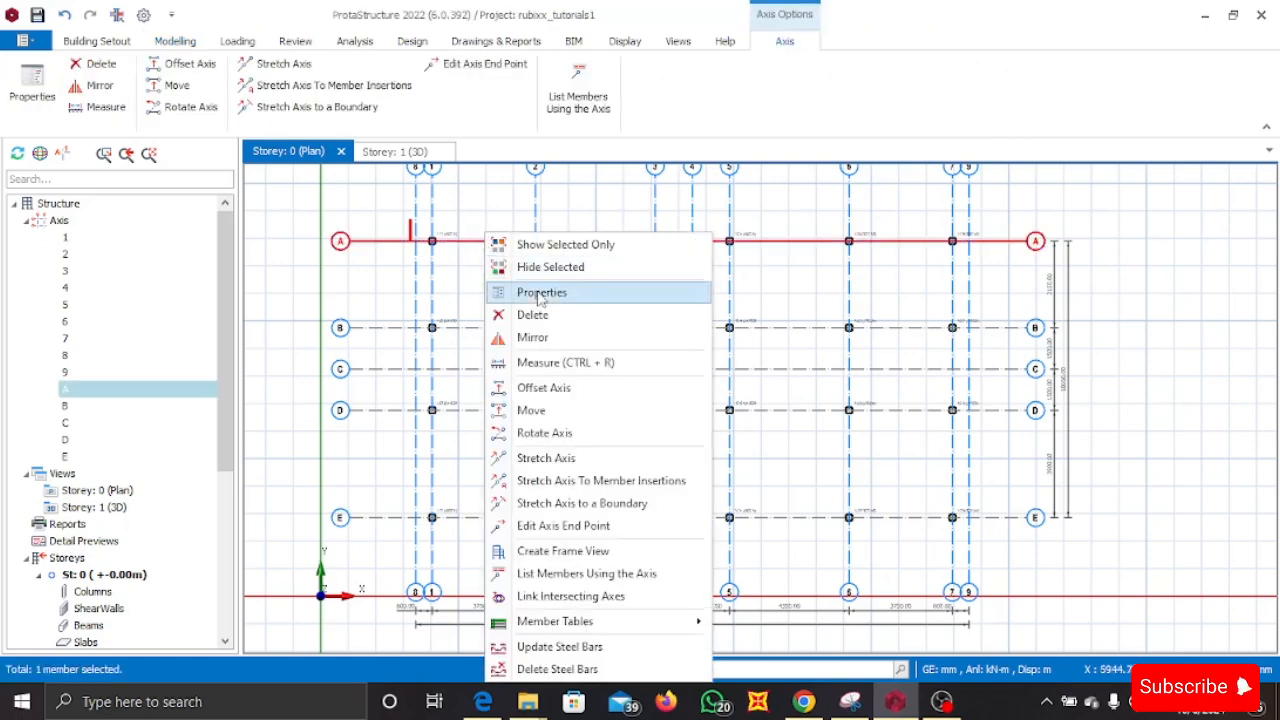
pyautogui.click(543, 387)
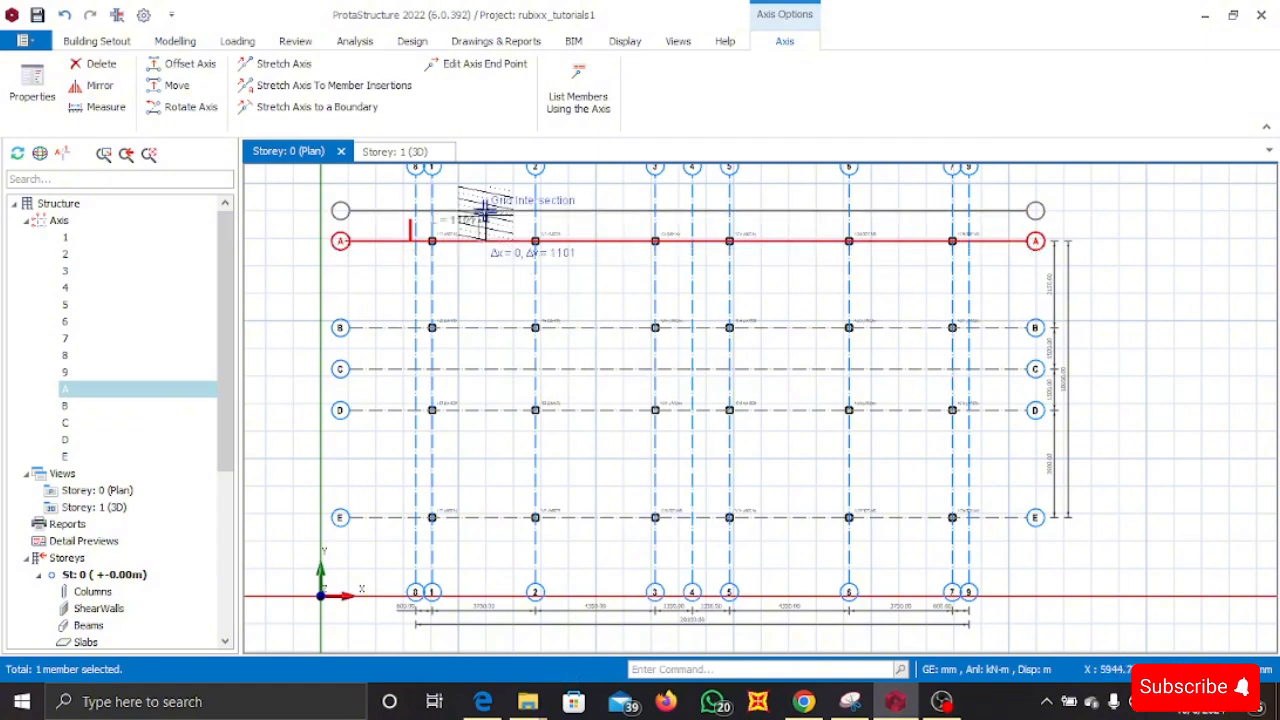
pyautogui.press('space')
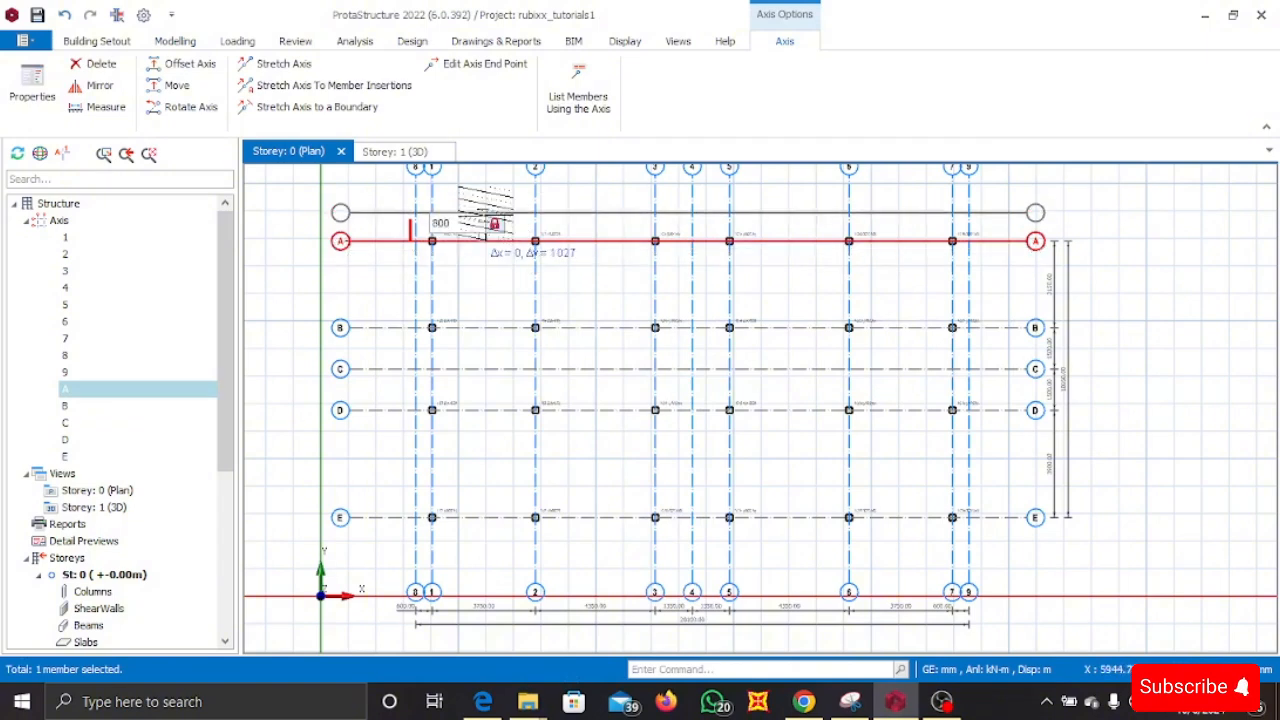
pyautogui.write('800')
pyautogui.press('Return')
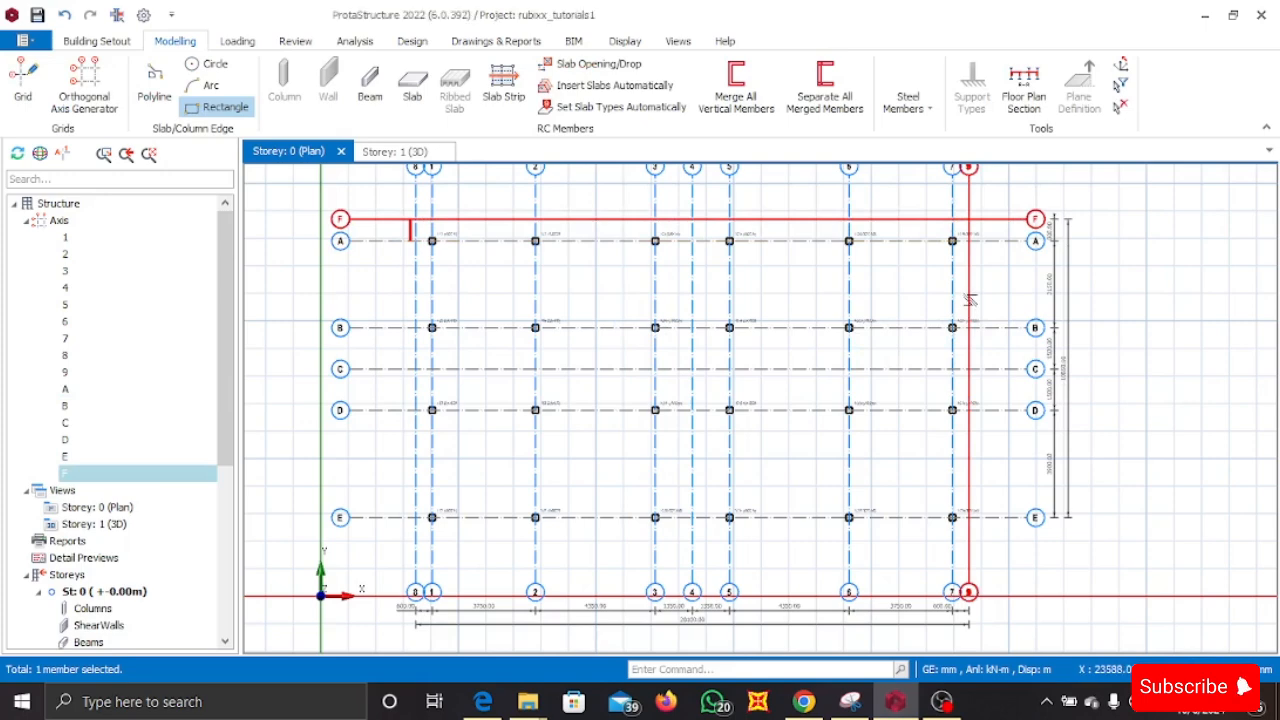
# - Try offsetting axis 9 outward by 800 mm, and delete the axis it produces
pyautogui.click(968, 300)
pyautogui.rightClick(970, 302)
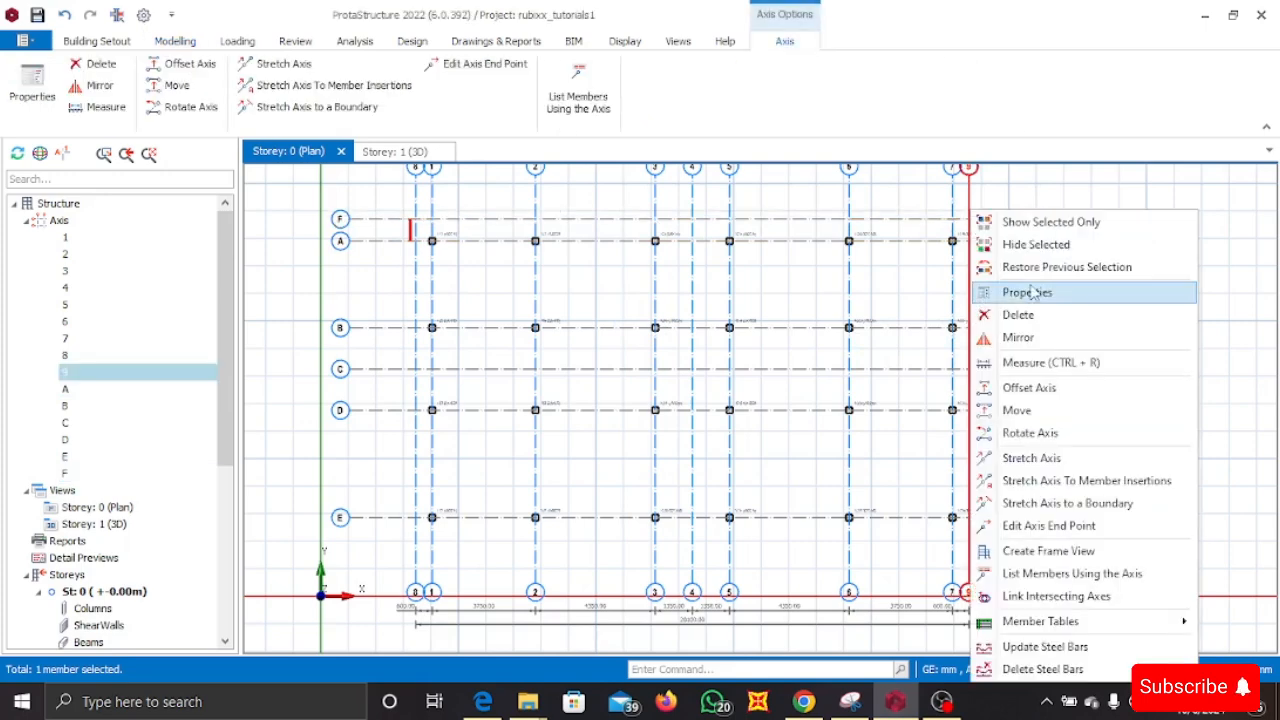
pyautogui.click(1029, 388)
pyautogui.press('space')
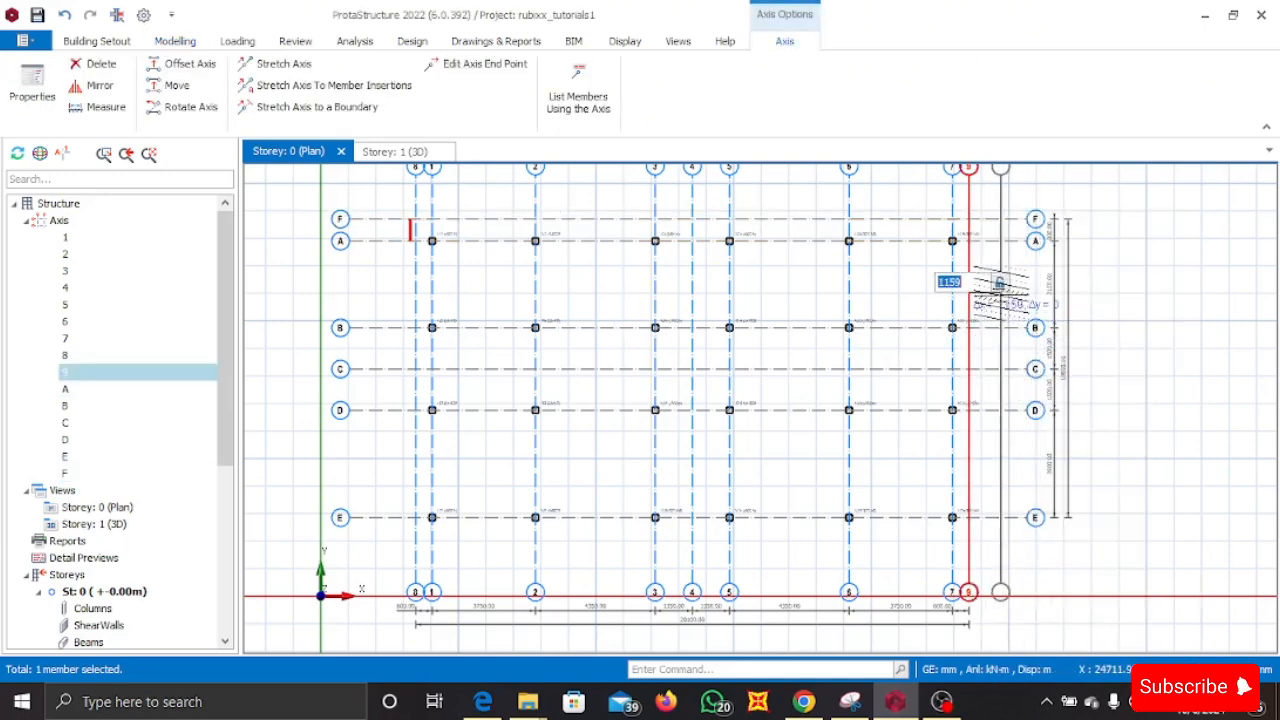
pyautogui.write('800')
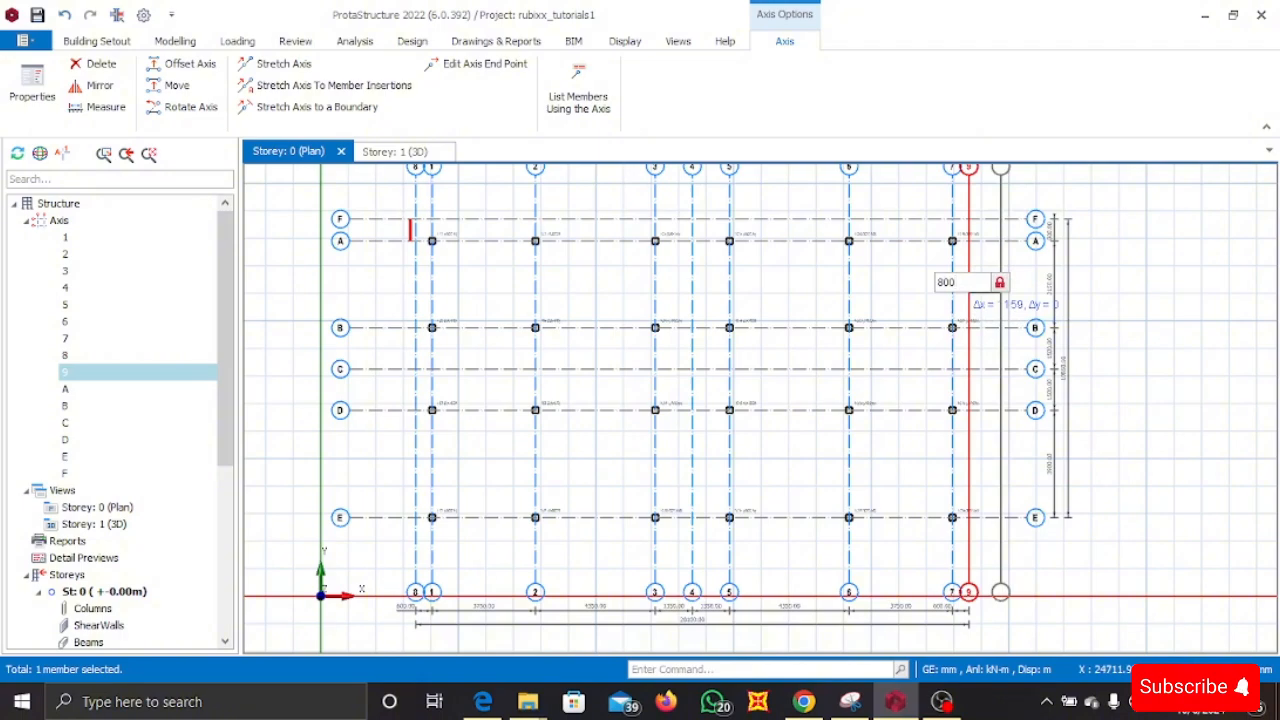
pyautogui.press('Return')
pyautogui.scroll(-3, 960, 340)
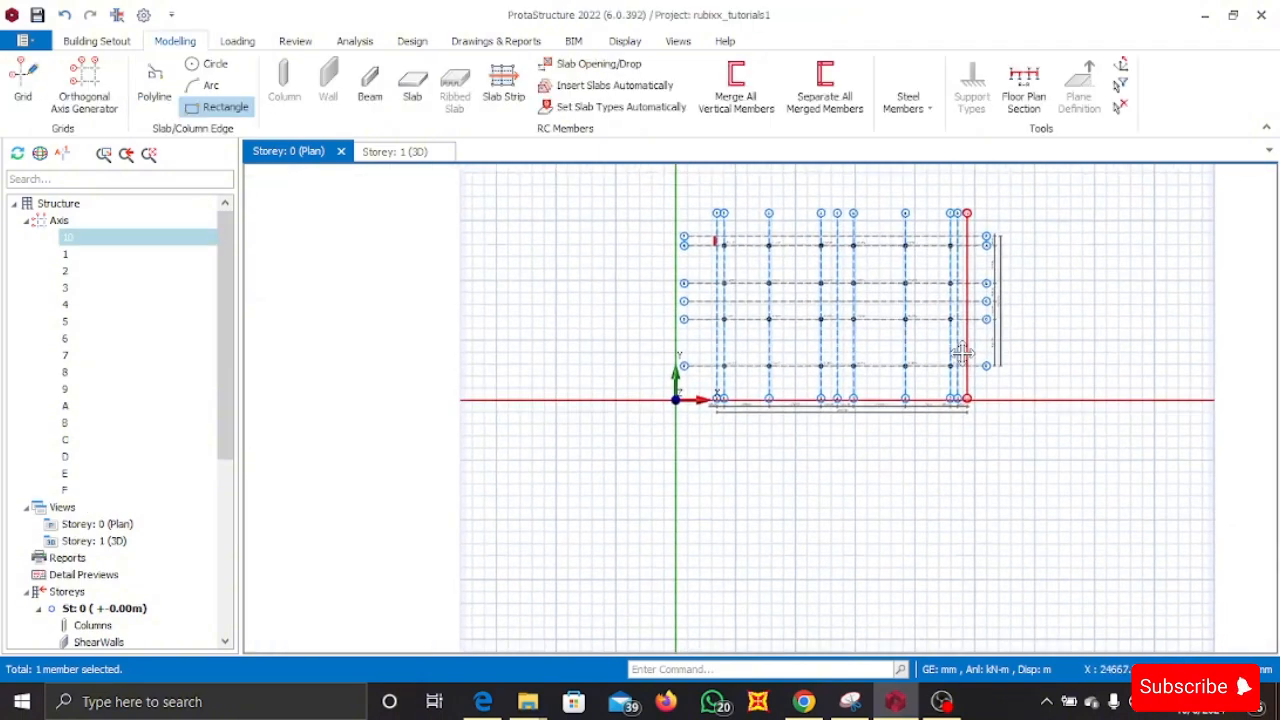
pyautogui.scroll(4, 960, 350)
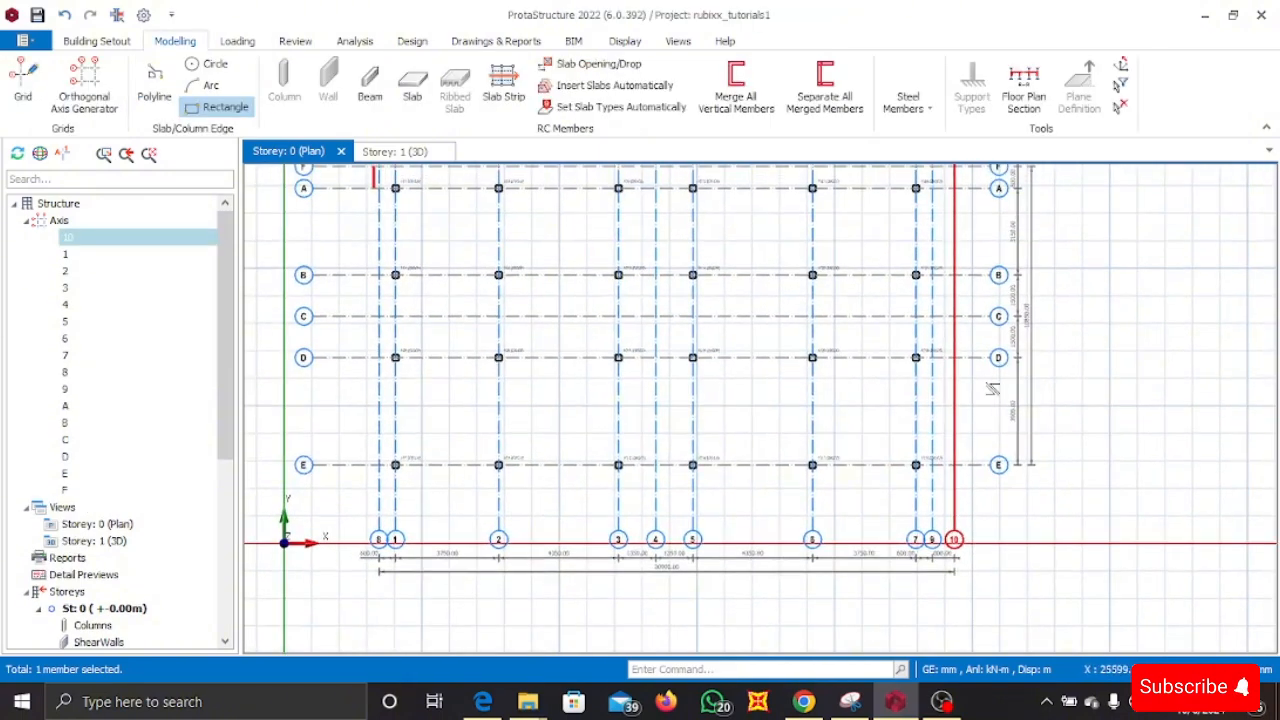
pyautogui.press('Delete')
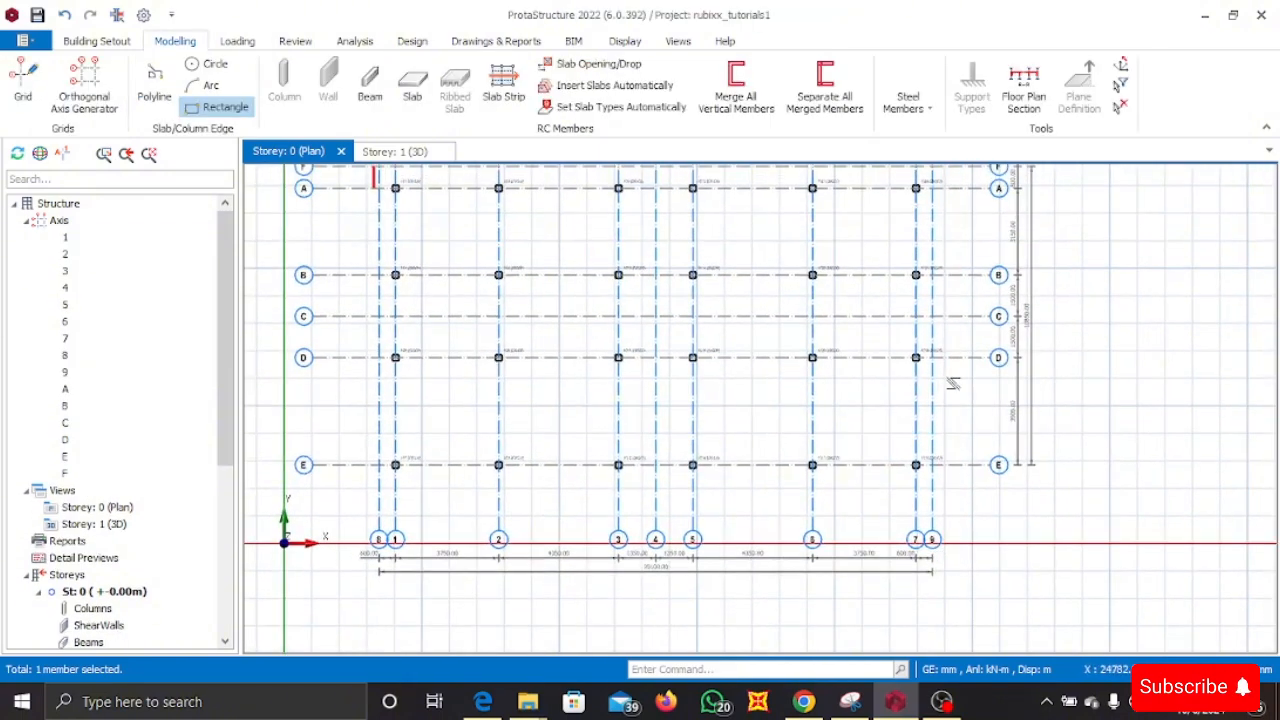
# - Offset axis 7 by 800 mm toward the outside of the building, just beyond axis 9
pyautogui.click(916, 242)
pyautogui.rightClick(916, 242)
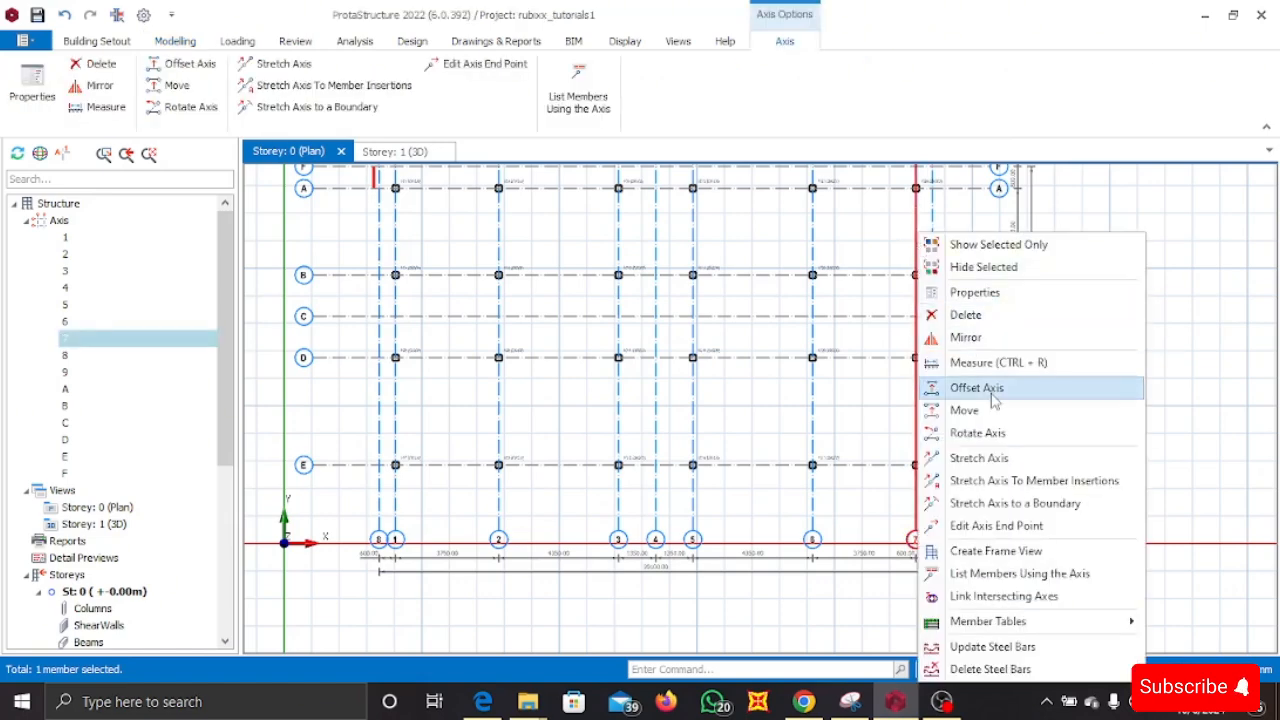
pyautogui.click(950, 386)
pyautogui.press('Tab')
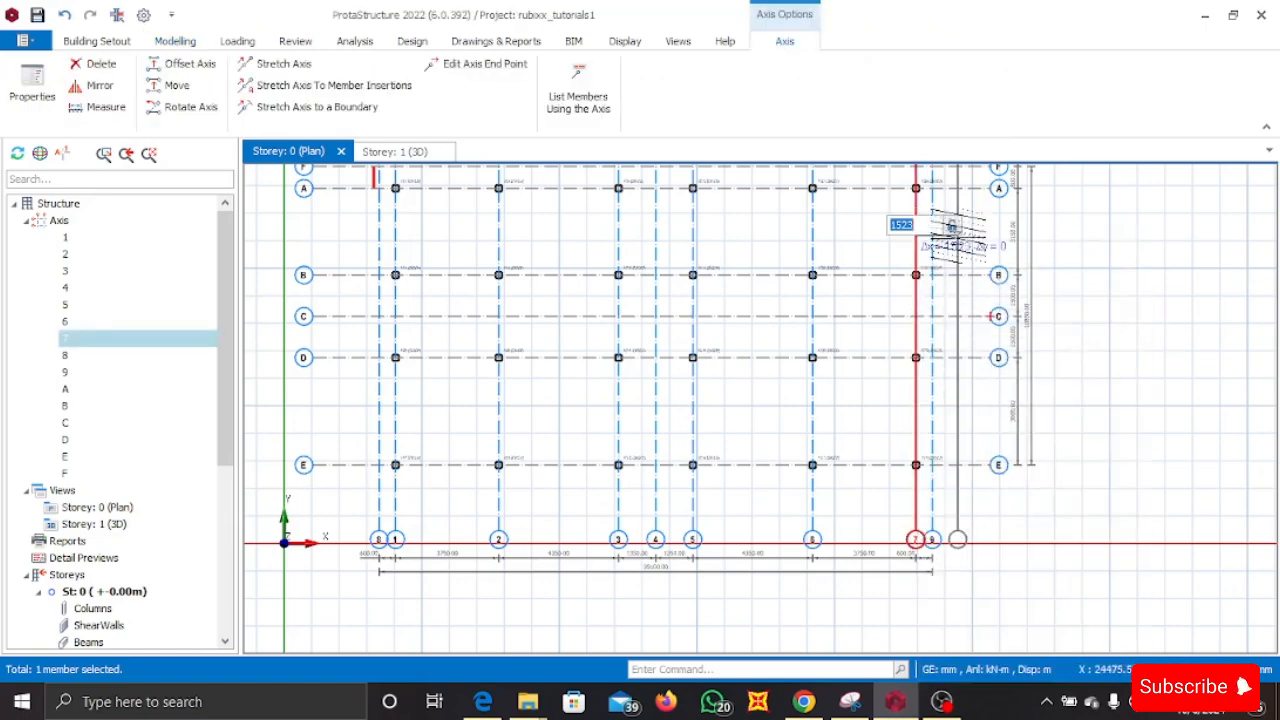
pyautogui.write('800')
pyautogui.press('Return')
pyautogui.scroll(-2, 957, 232)
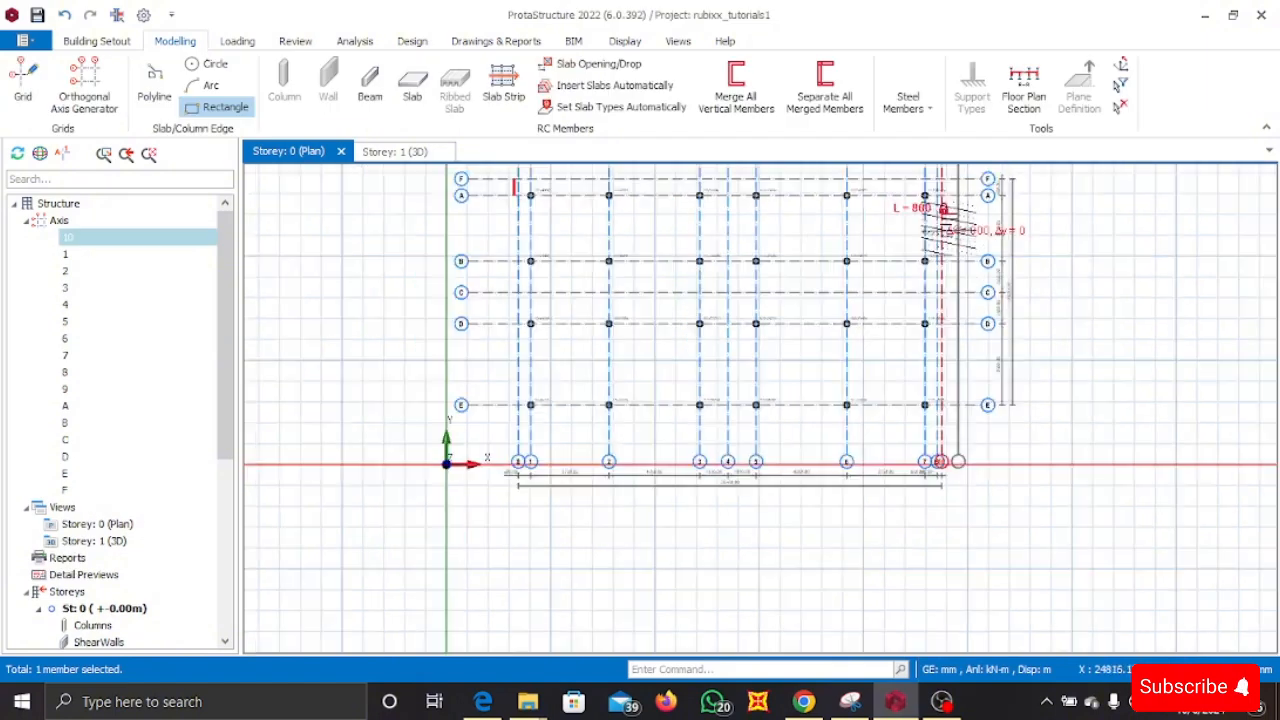
pyautogui.press('Escape')
# - Offset axis E by -800 mm to add a horizontal axis outside the building's lower edge
pyautogui.scroll(5, 932, 385)
pyautogui.click(902, 294)
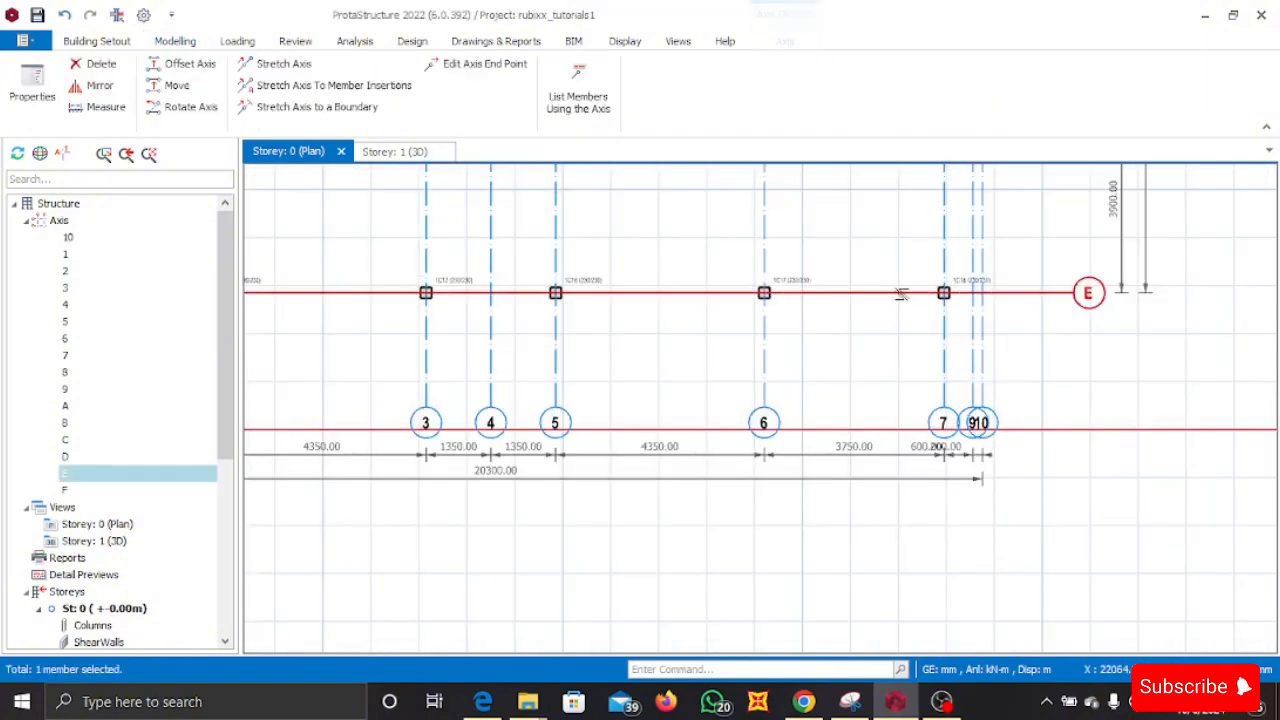
pyautogui.rightClick(903, 294)
pyautogui.click(960, 388)
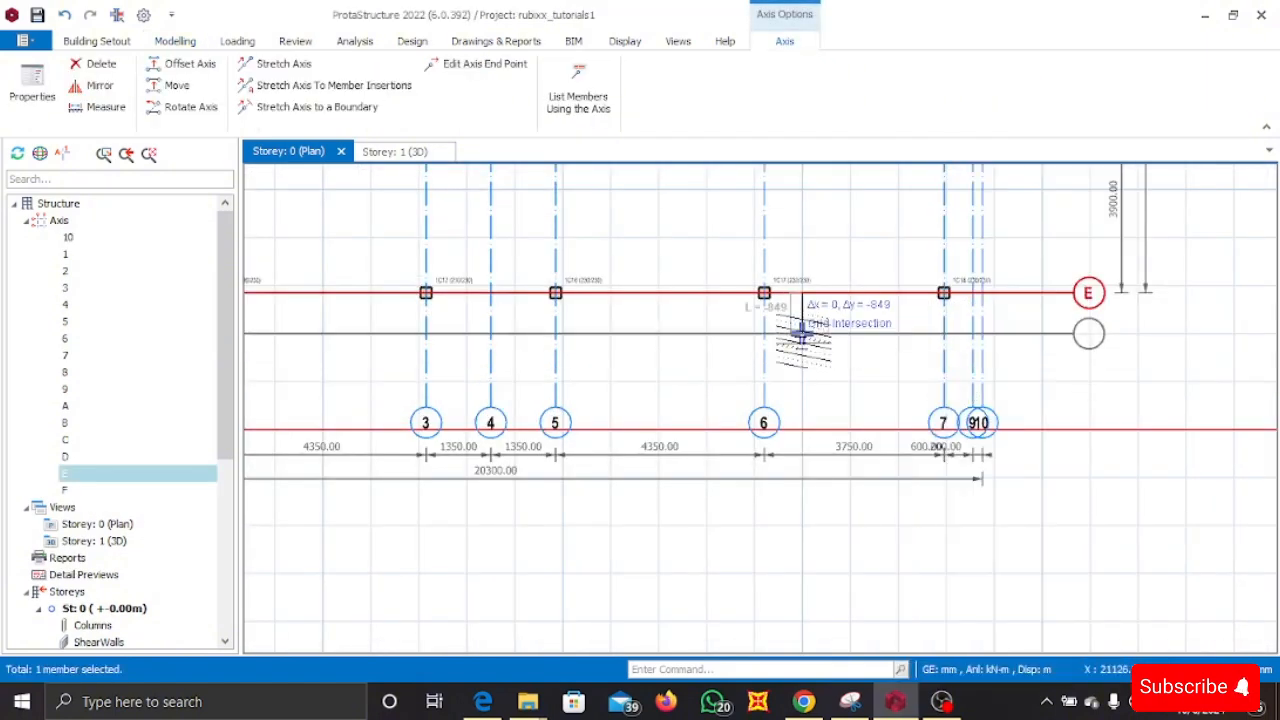
pyautogui.press('Tab')
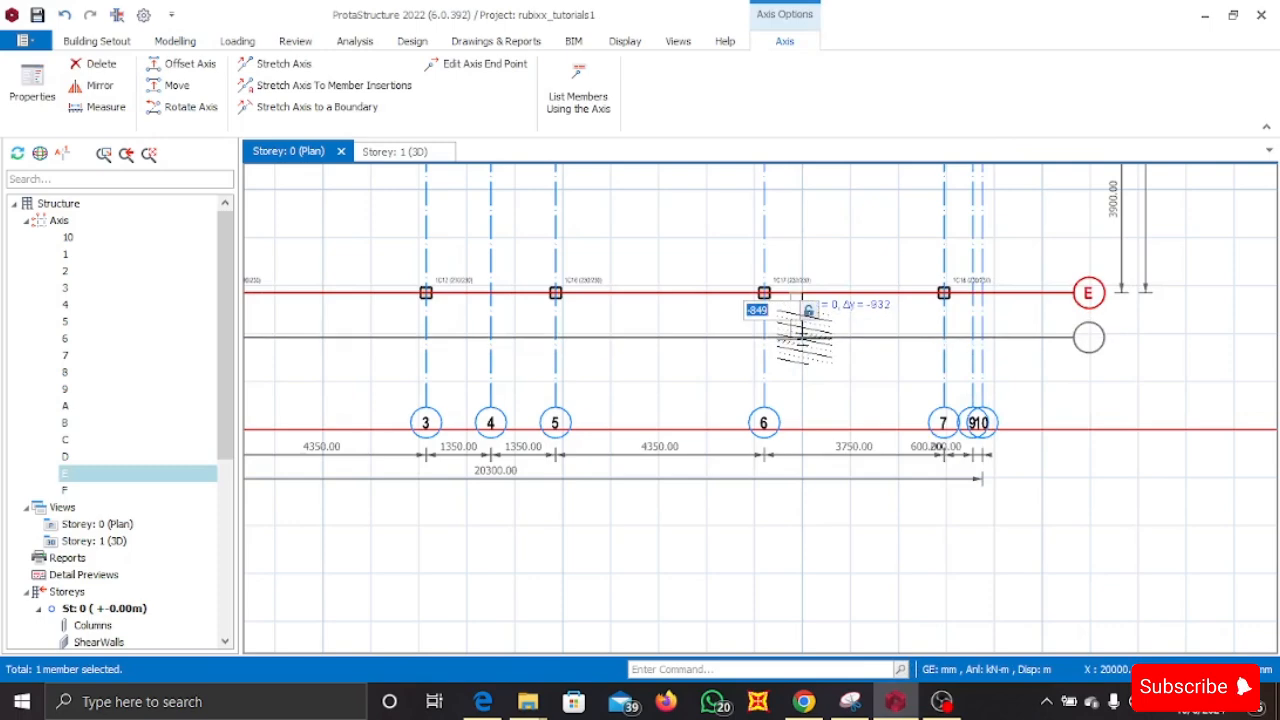
pyautogui.press('BackSpace')
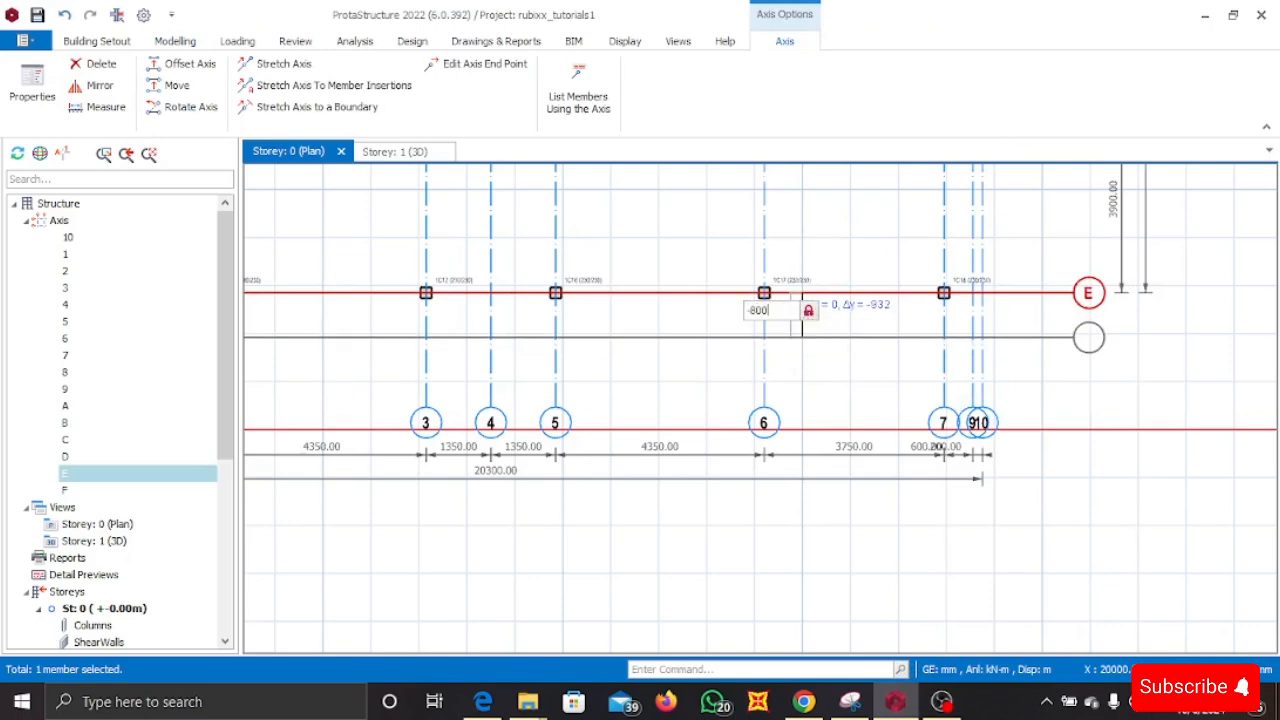
pyautogui.press('Return')
pyautogui.scroll(-3, 837, 327)
pyautogui.press('Escape')
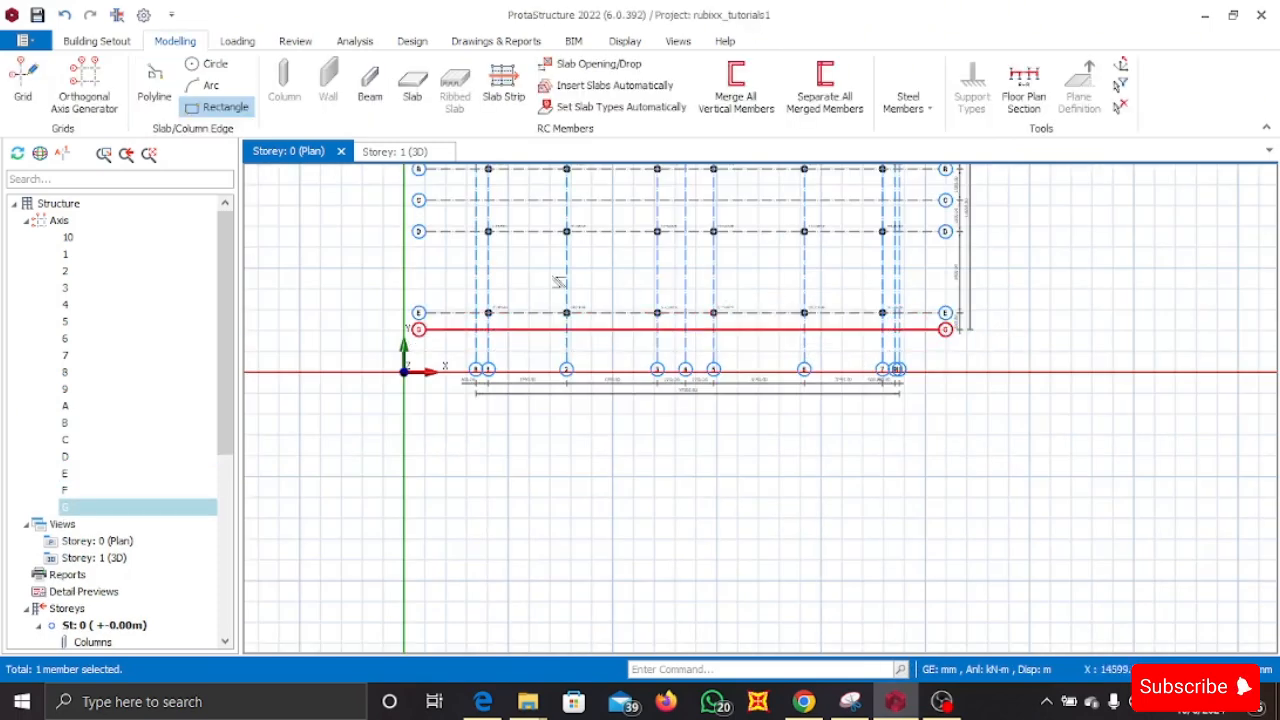
# - Offset axis 1 by -800 mm to add a vertical axis just beyond axis 8
pyautogui.scroll(3, 421, 273)
pyautogui.click(575, 290)
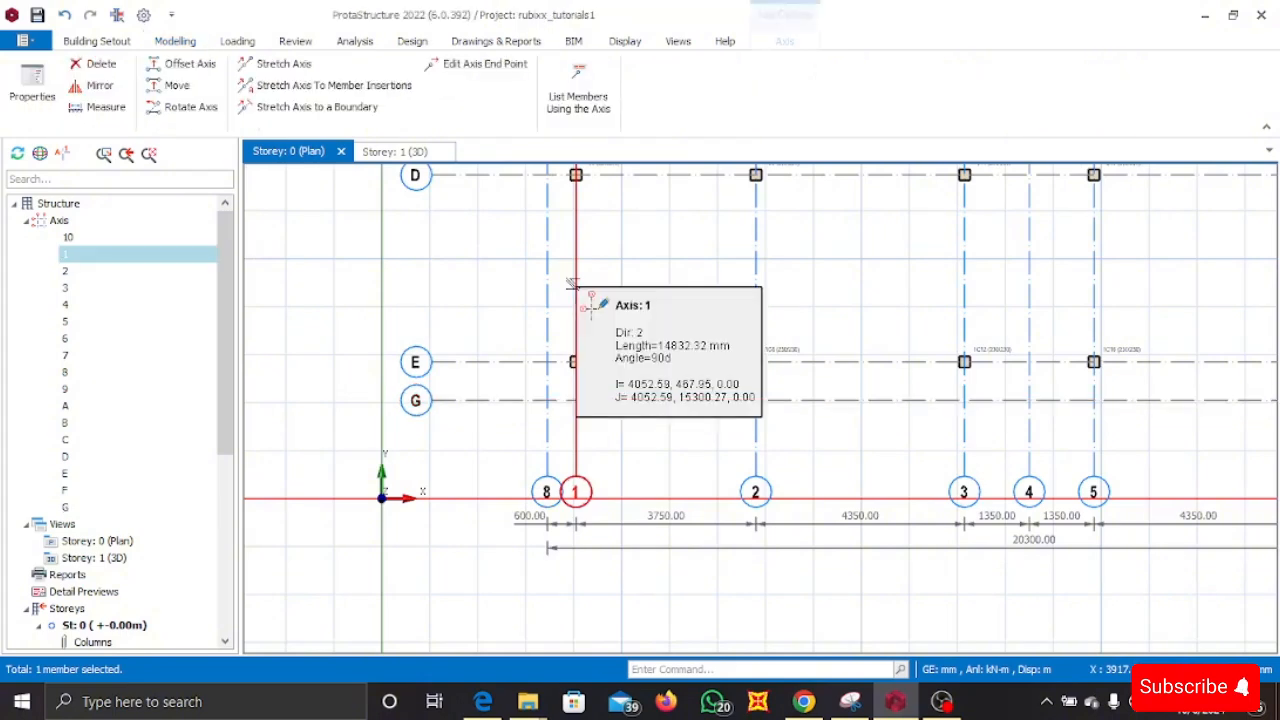
pyautogui.rightClick(575, 290)
pyautogui.click(631, 387)
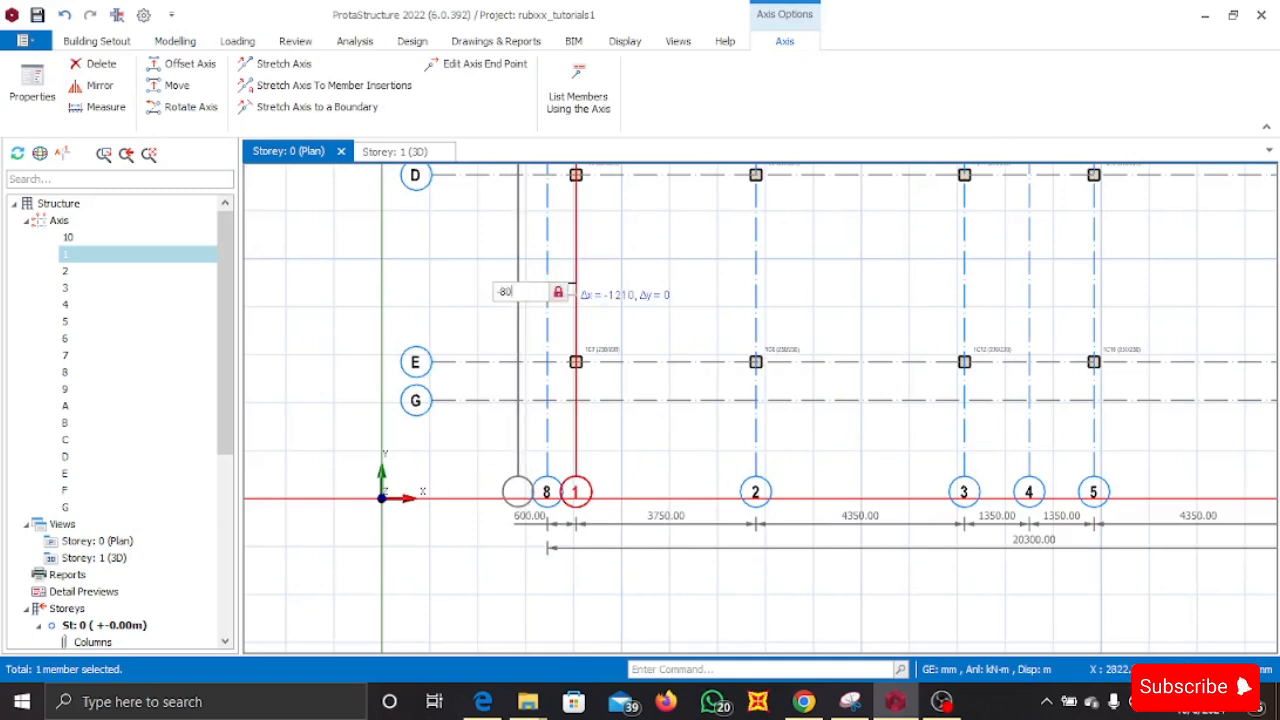
pyautogui.press('Return')
pyautogui.scroll(-3, 547, 307)
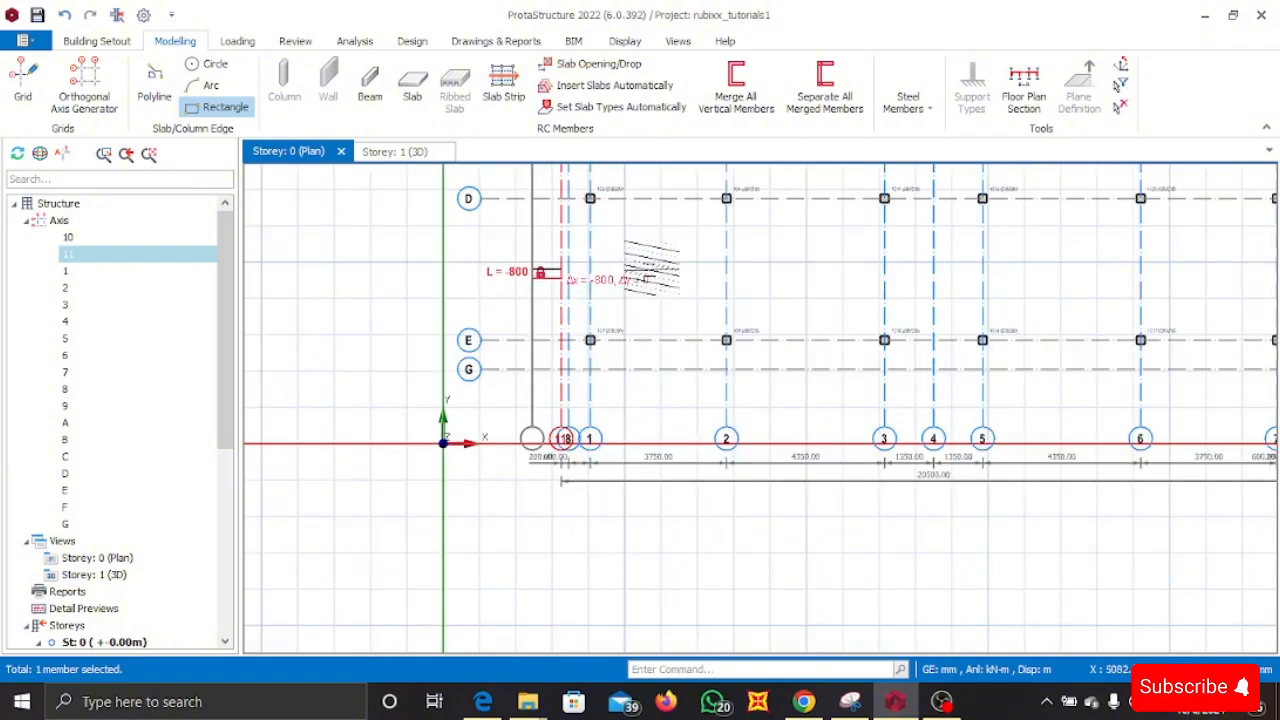
# - Insert slabs with the Axis Region method in every bay between axes A and B, from axis 1 to axis 6
pyautogui.scroll(-4, 547, 307)
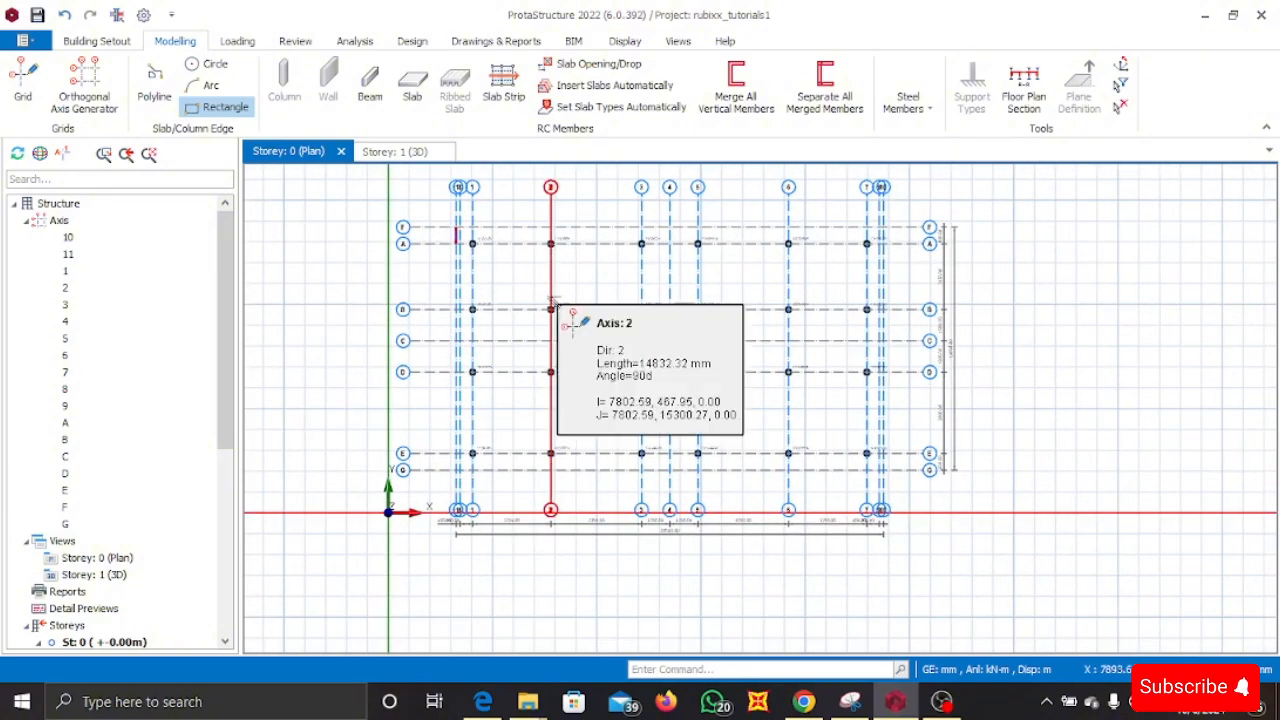
pyautogui.scroll(3, 480, 220)
pyautogui.scroll(-2, 522, 292)
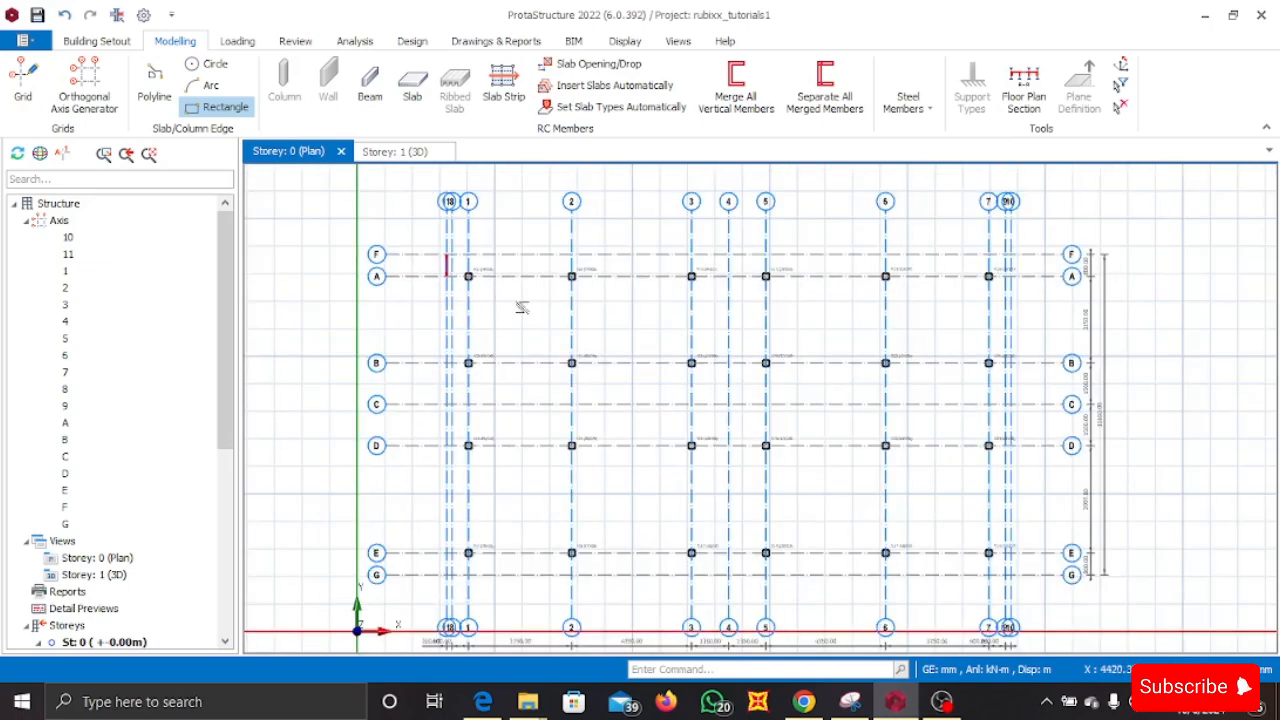
pyautogui.click(155, 82)
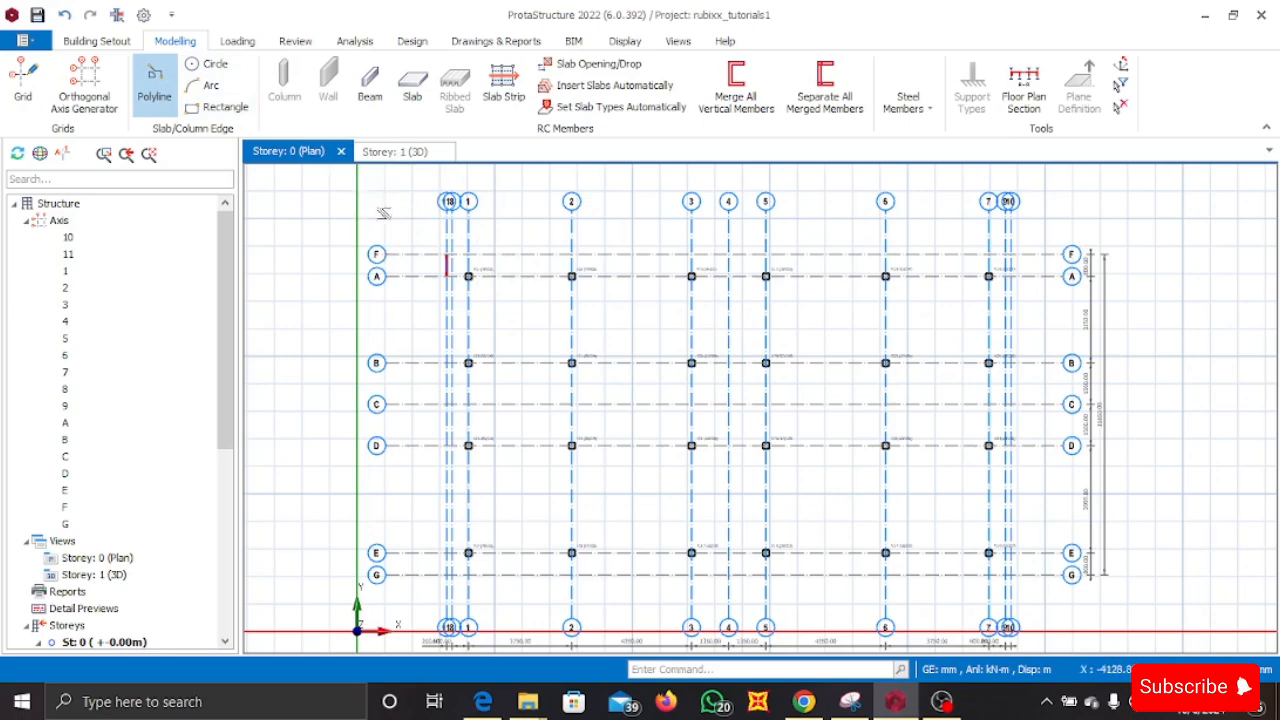
pyautogui.click(412, 82)
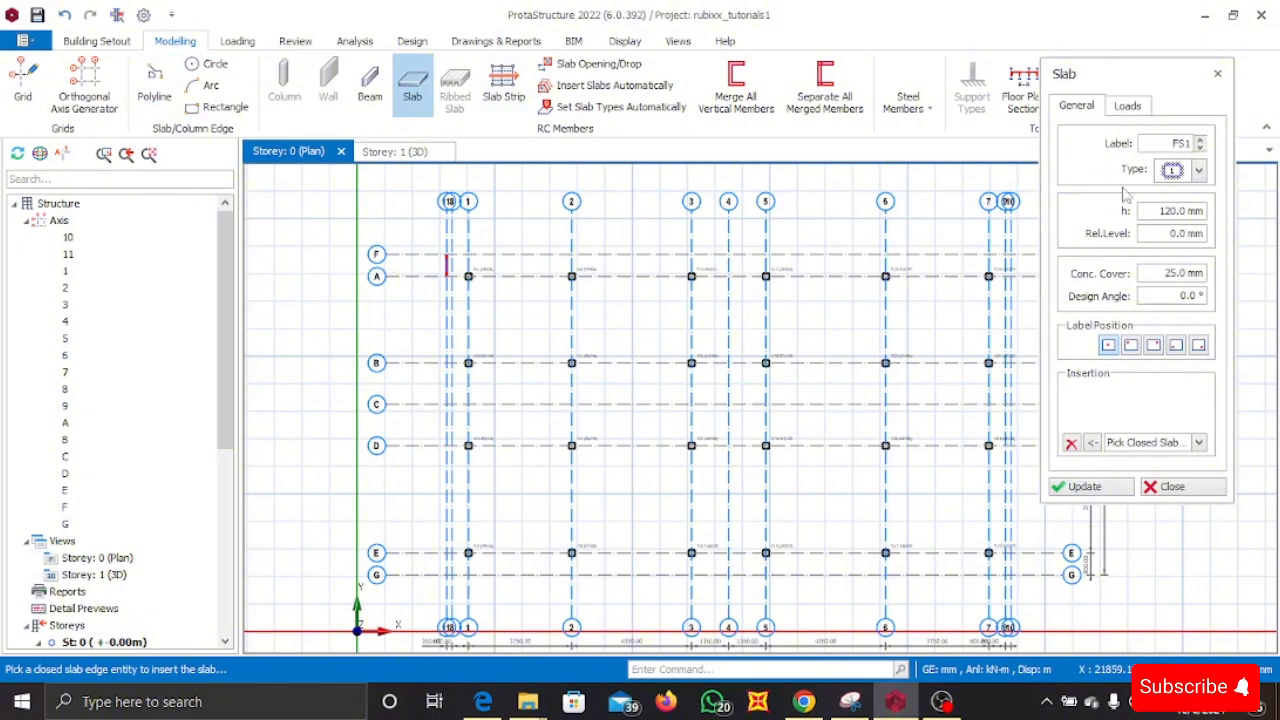
pyautogui.click(1199, 443)
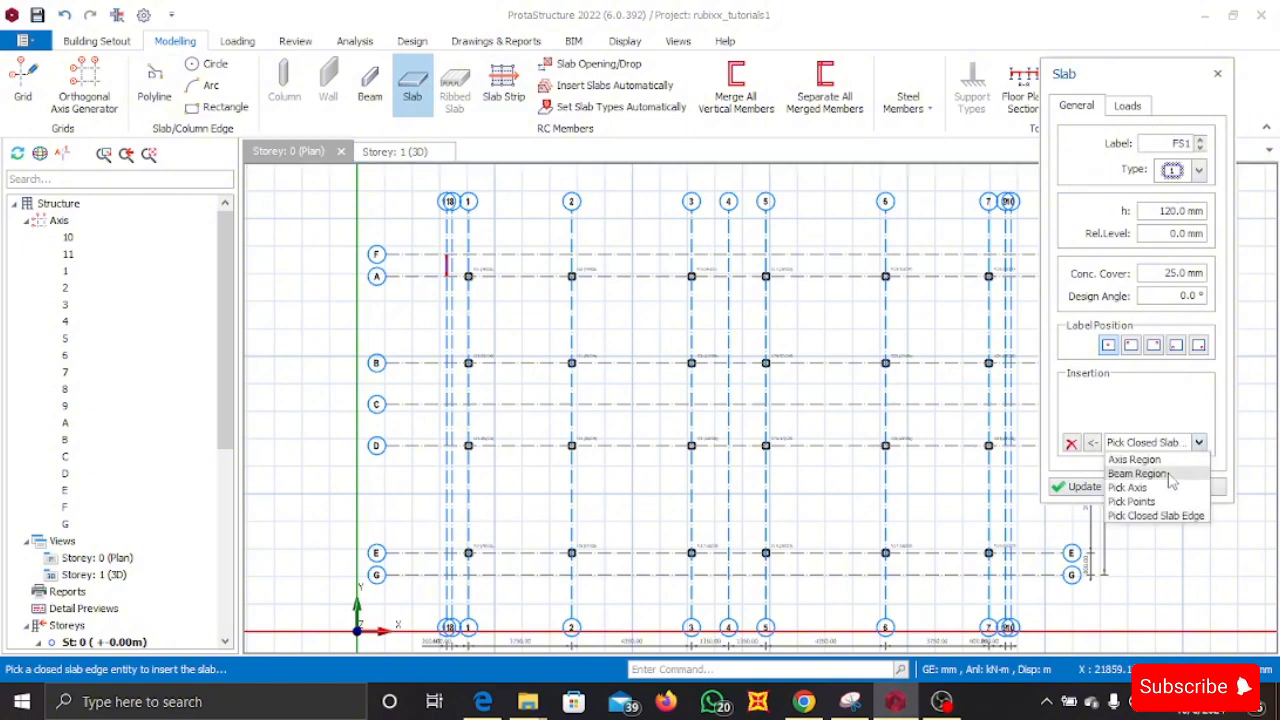
pyautogui.click(1124, 462)
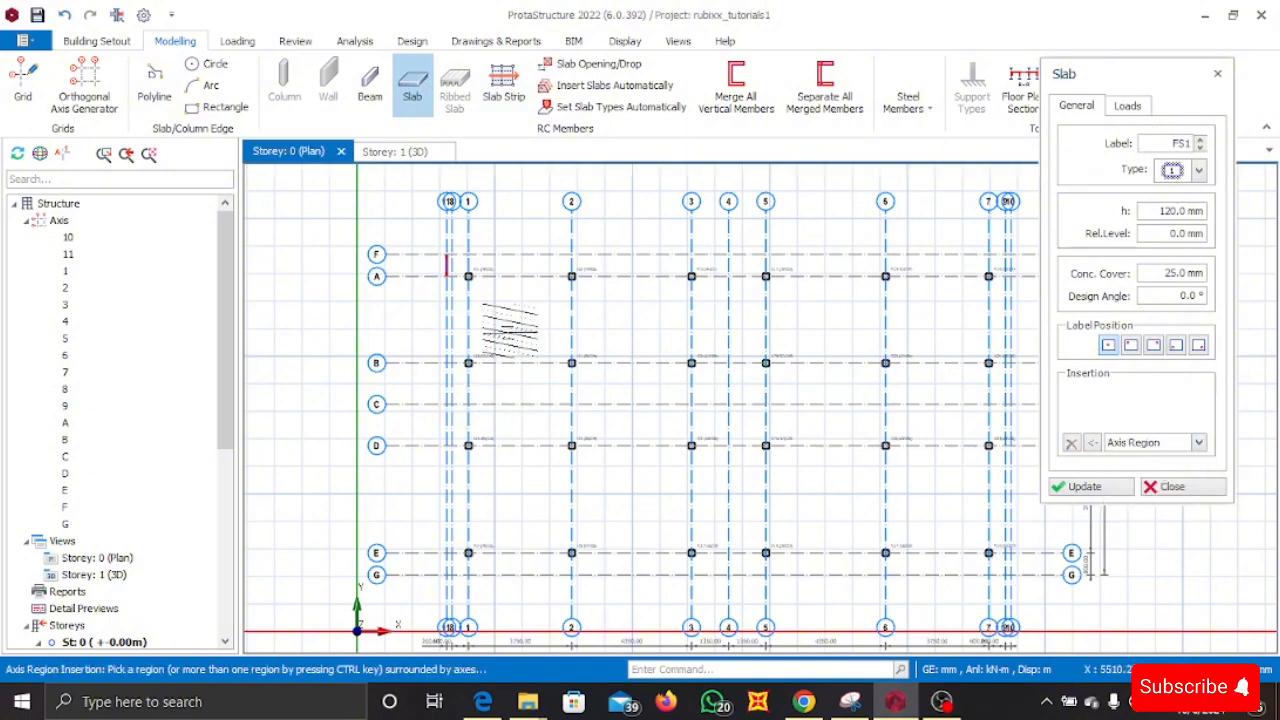
pyautogui.click(519, 318)
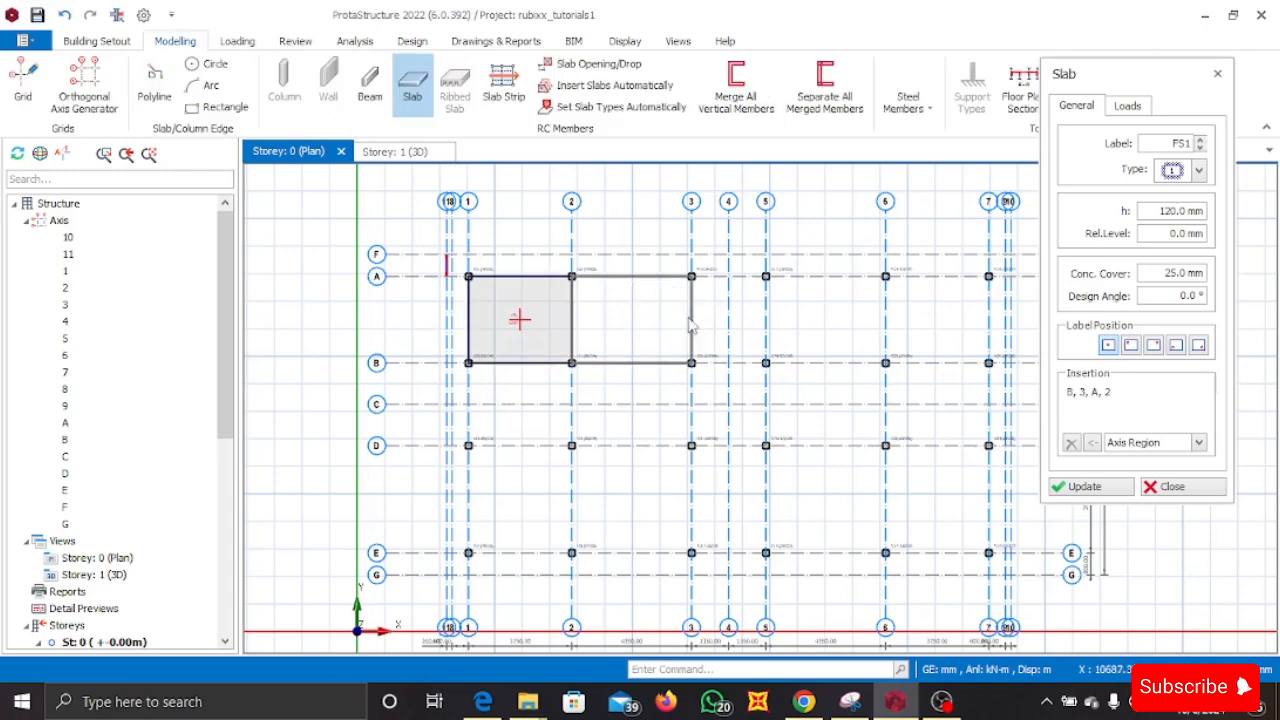
pyautogui.click(632, 318)
pyautogui.click(742, 329)
pyautogui.click(828, 329)
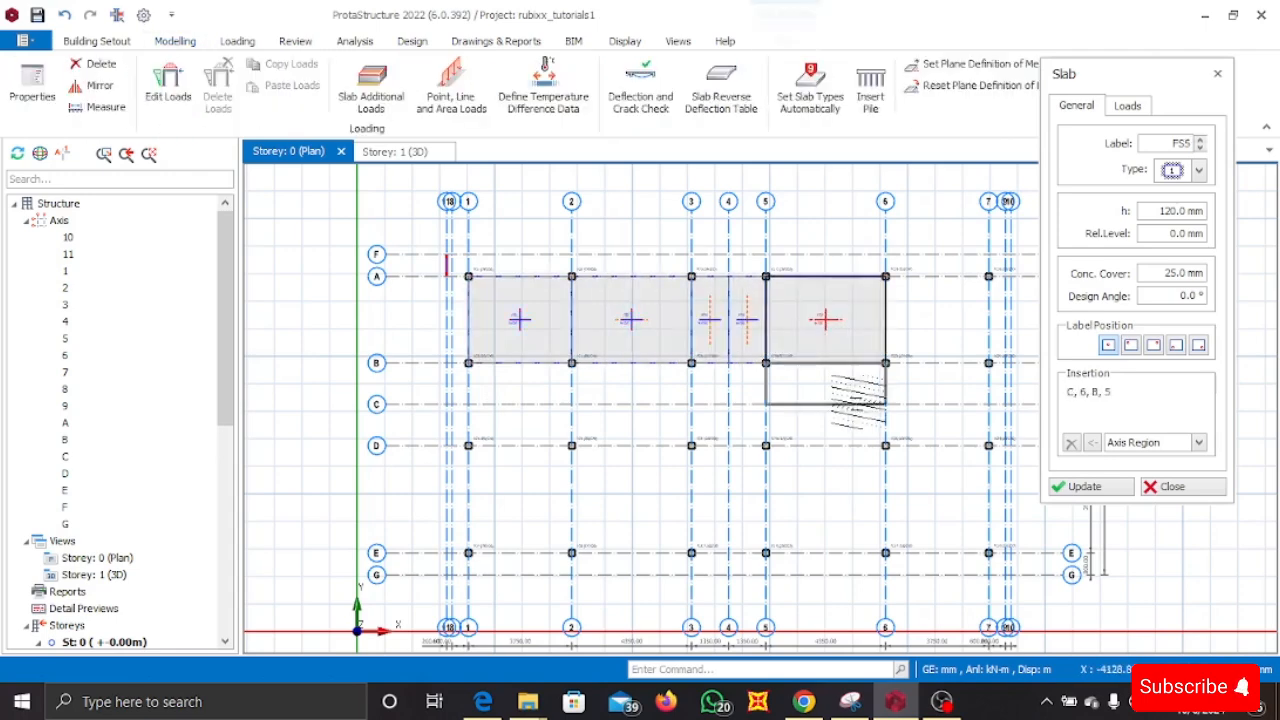
# - Add slabs in bay B–C between axes 5 and 6, and in strip F–A between axes 1–2 and 2–3
pyautogui.click(856, 391)
pyautogui.click(767, 398)
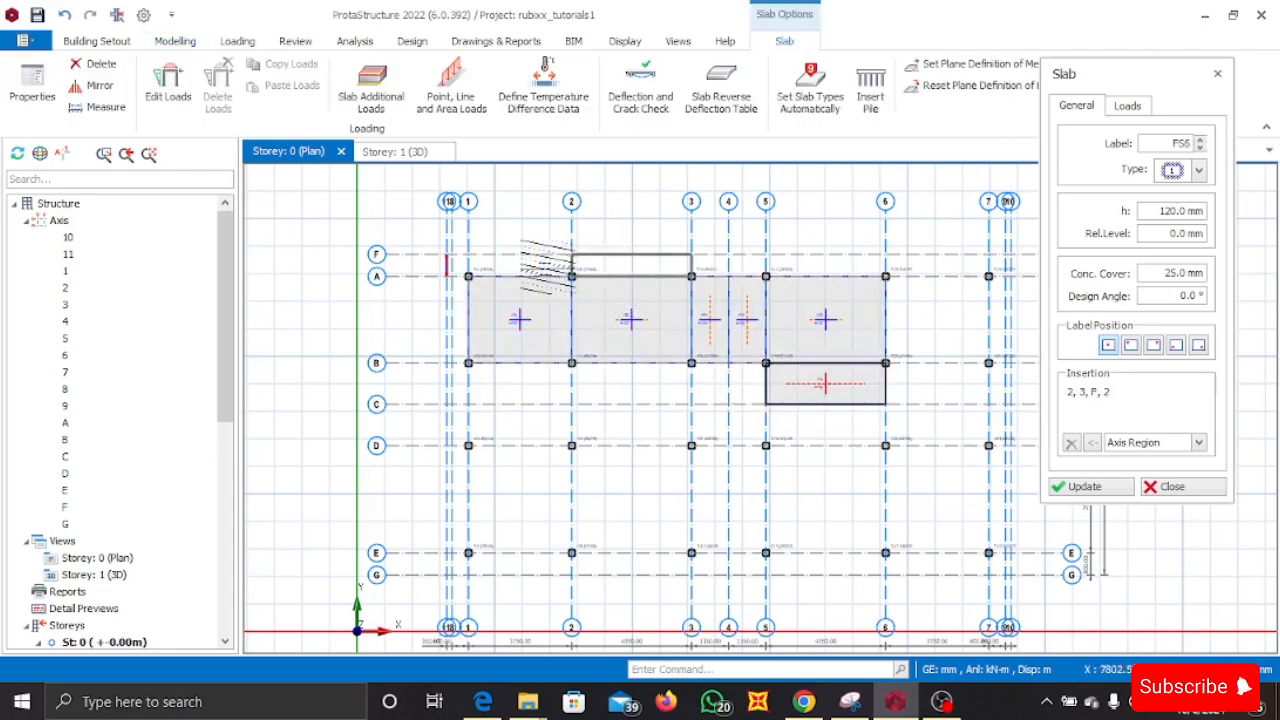
pyautogui.click(612, 266)
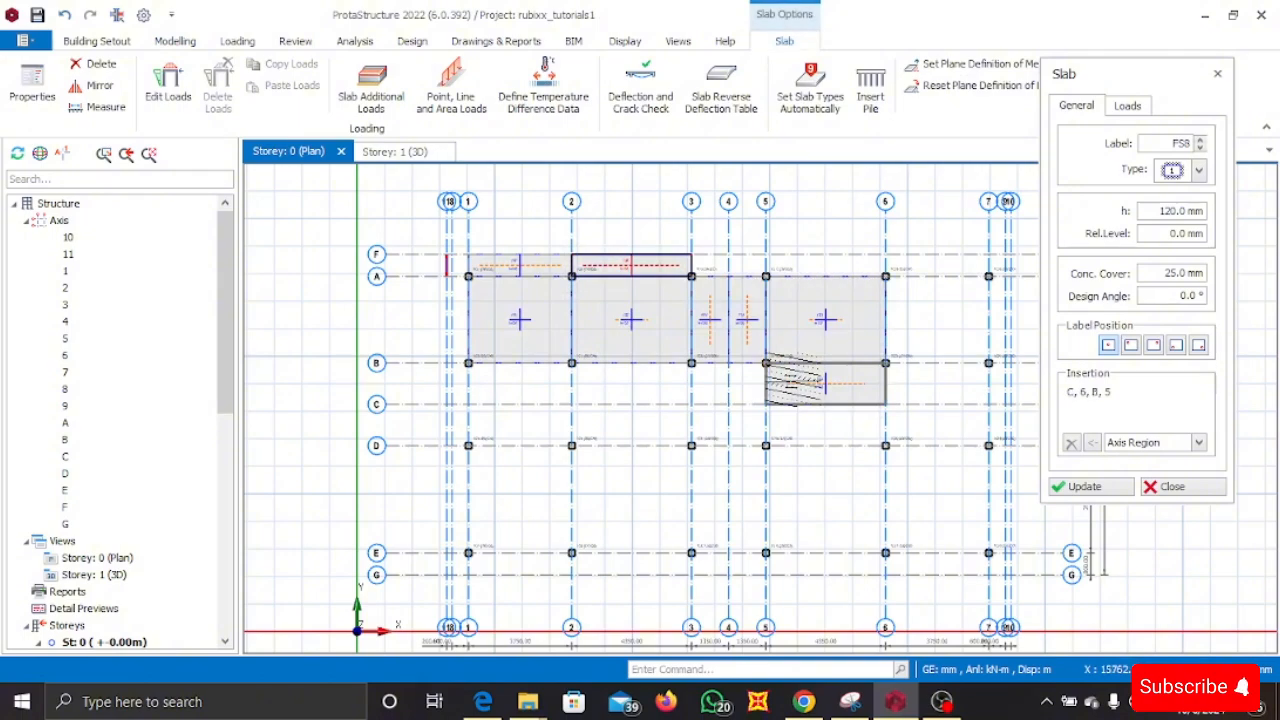
pyautogui.moveTo(690, 276); pyautogui.dragTo(654, 340, button='middle')
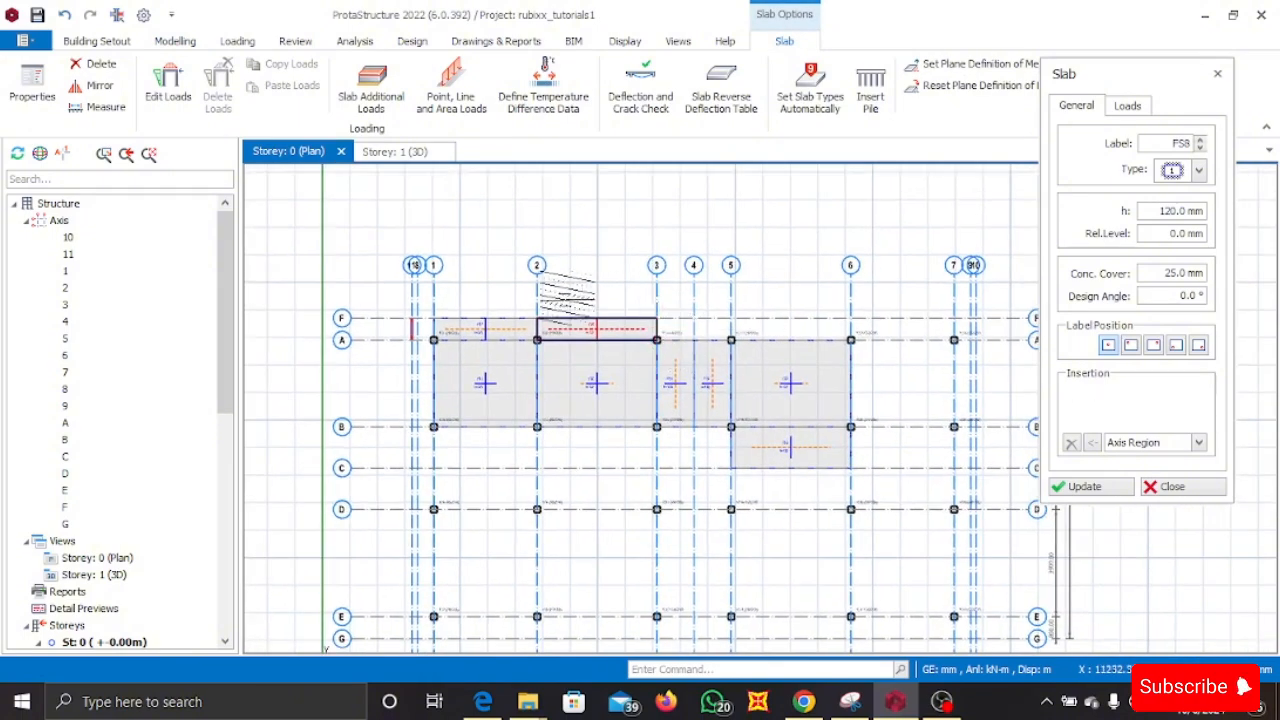
# - Examine the new ground-level slabs and their projecting strips from the back of the building in the 3D view
pyautogui.click(406, 153)
pyautogui.scroll(-3, 670, 392)
pyautogui.scroll(4, 701, 450)
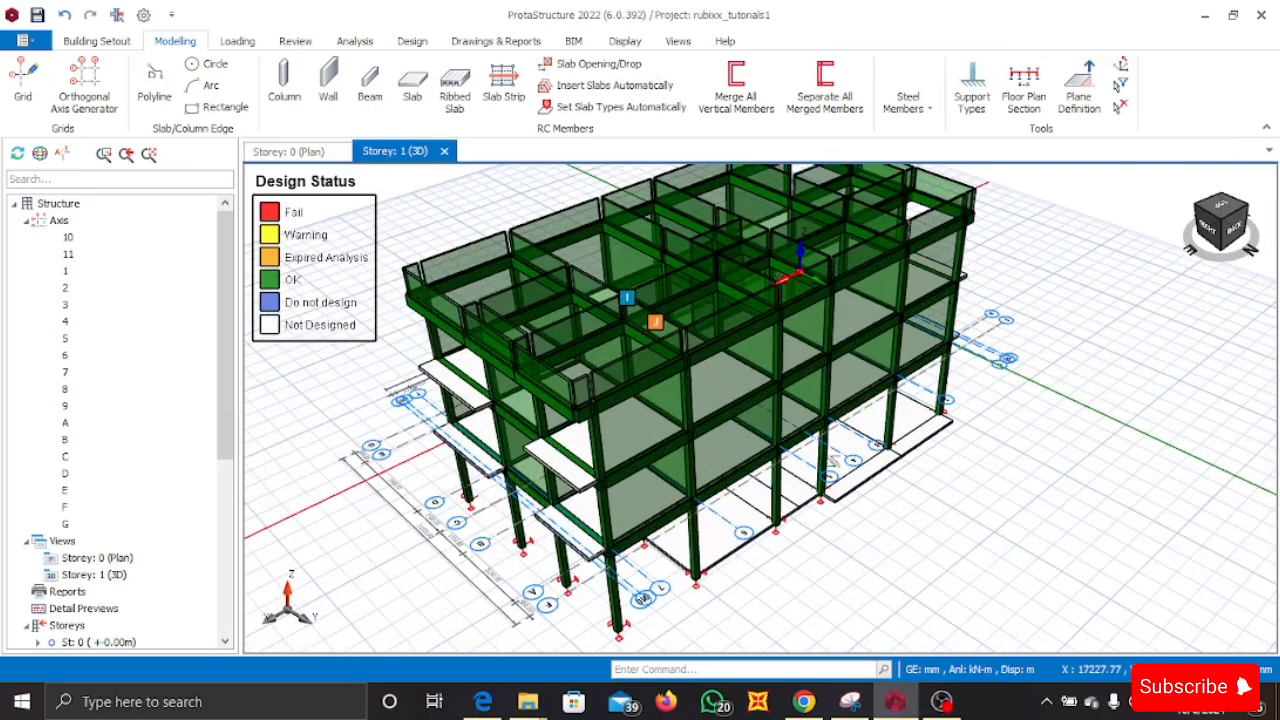
pyautogui.moveTo(850, 500); pyautogui.dragTo(712, 456, button='middle')
pyautogui.scroll(4, 790, 512)
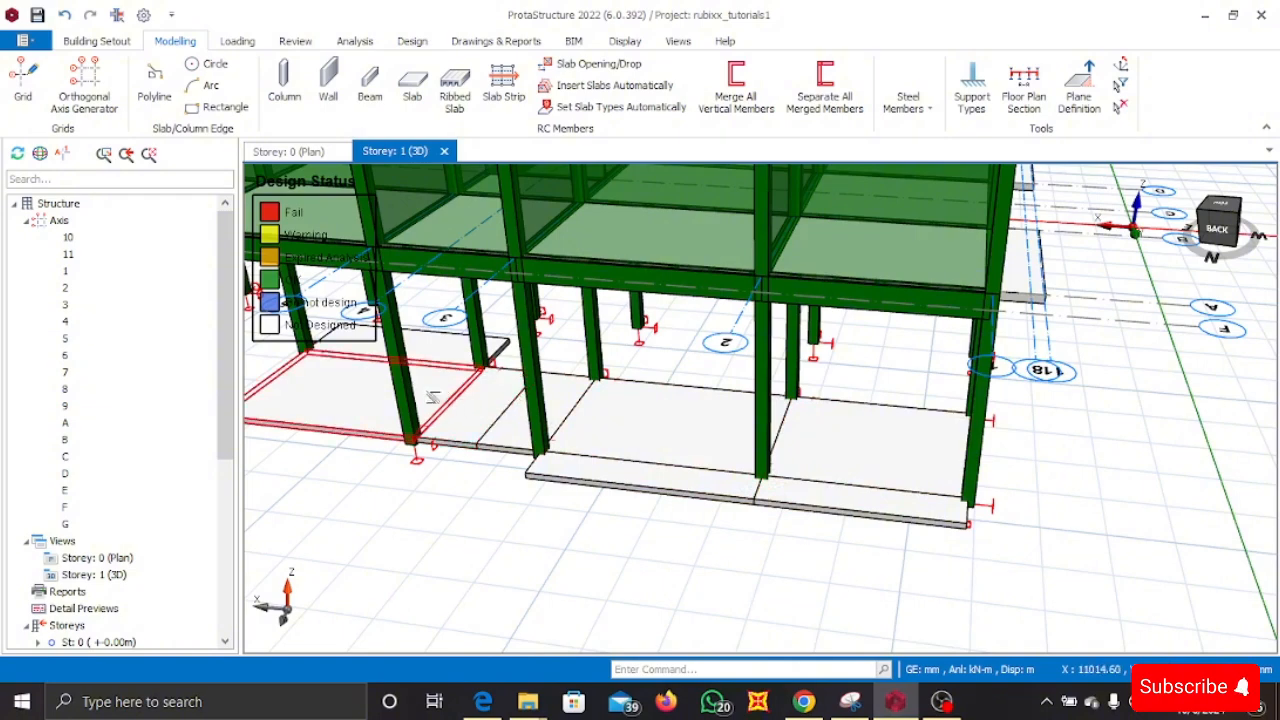
pyautogui.scroll(-3, 548, 413)
pyautogui.moveTo(600, 416); pyautogui.dragTo(786, 440, button='middle')
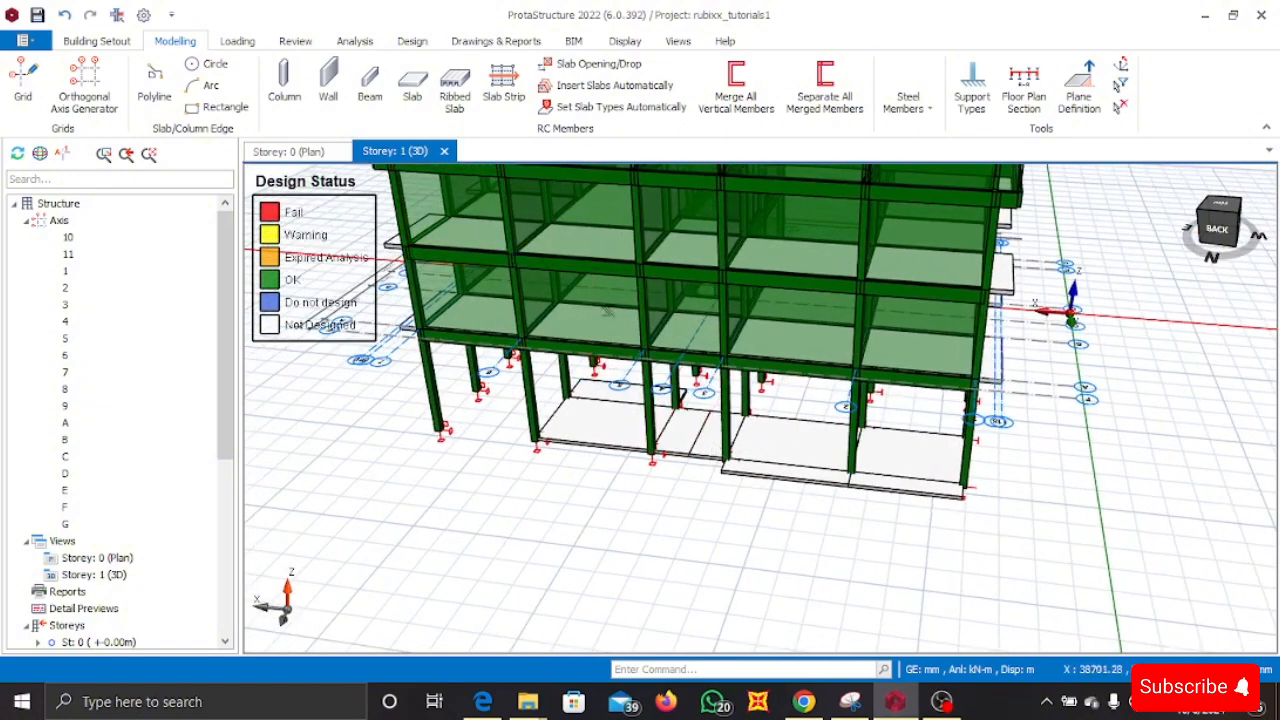
# - In the Storey 0 plan, delete the slabs between axes A and B from axis 2 to axis 6, plus the B–C slab
pyautogui.scroll(3, 790, 445)
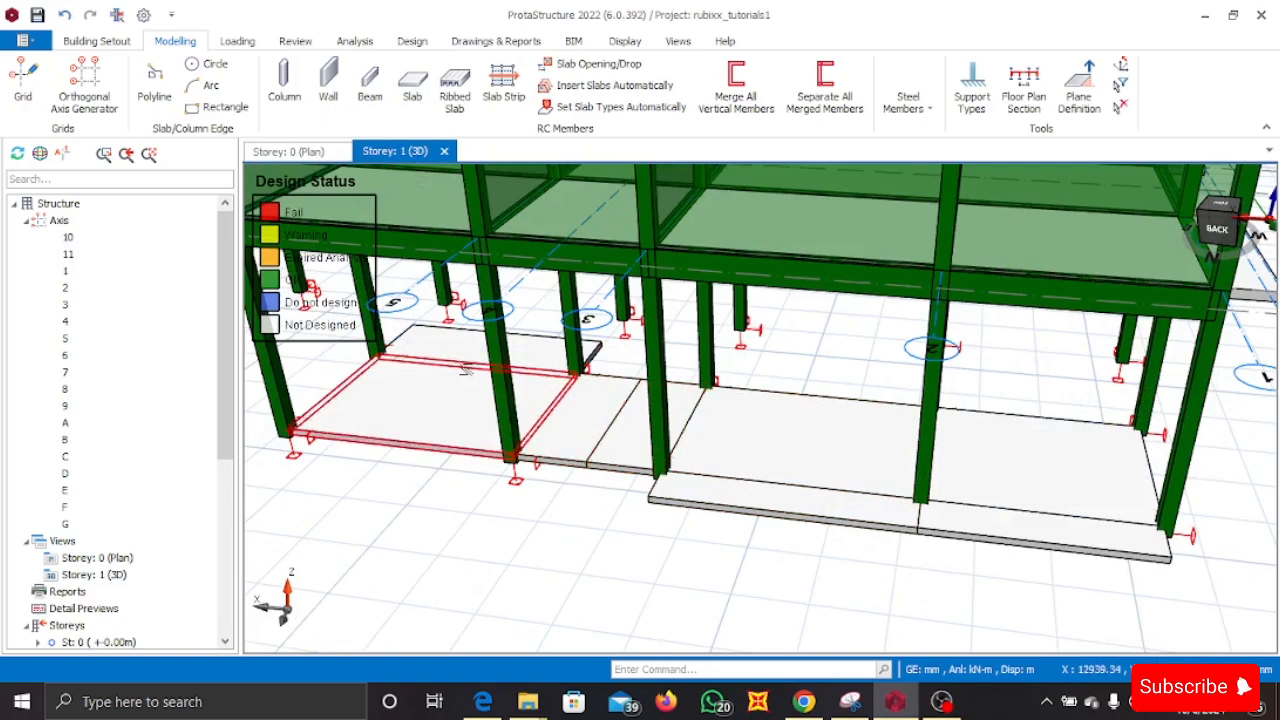
pyautogui.moveTo(466, 369)
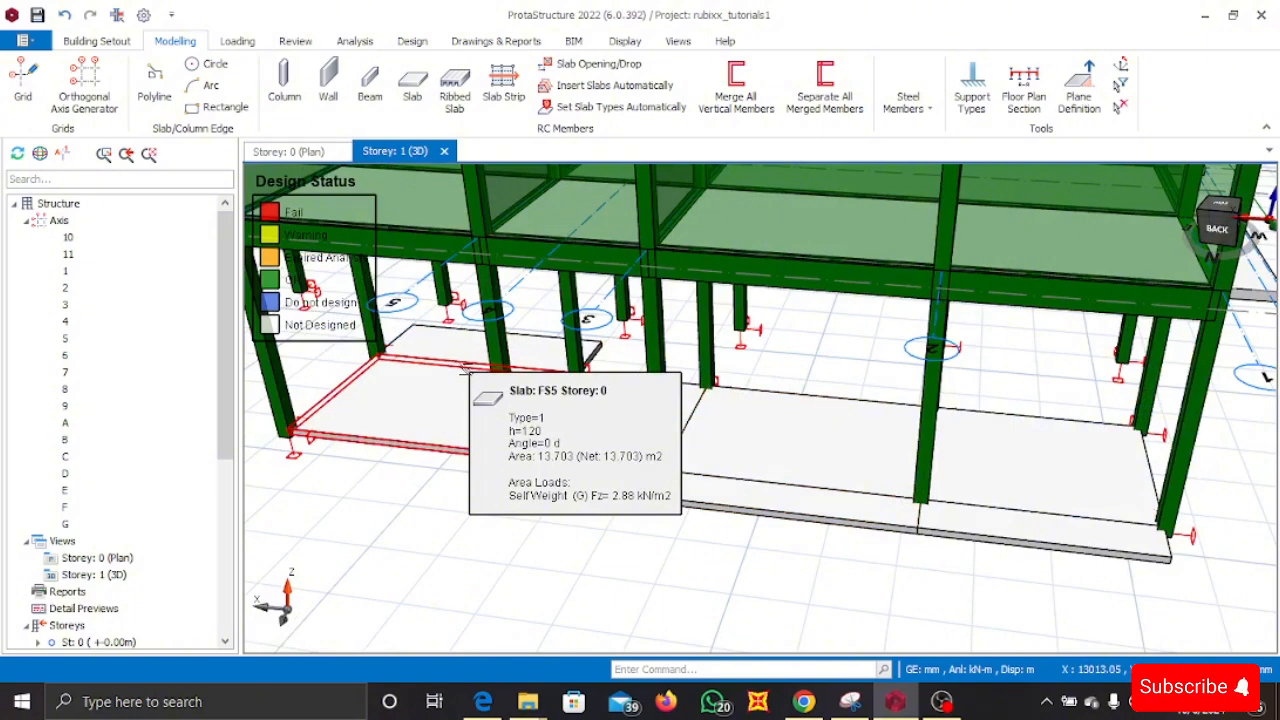
pyautogui.click(290, 151)
pyautogui.scroll(4, 590, 378)
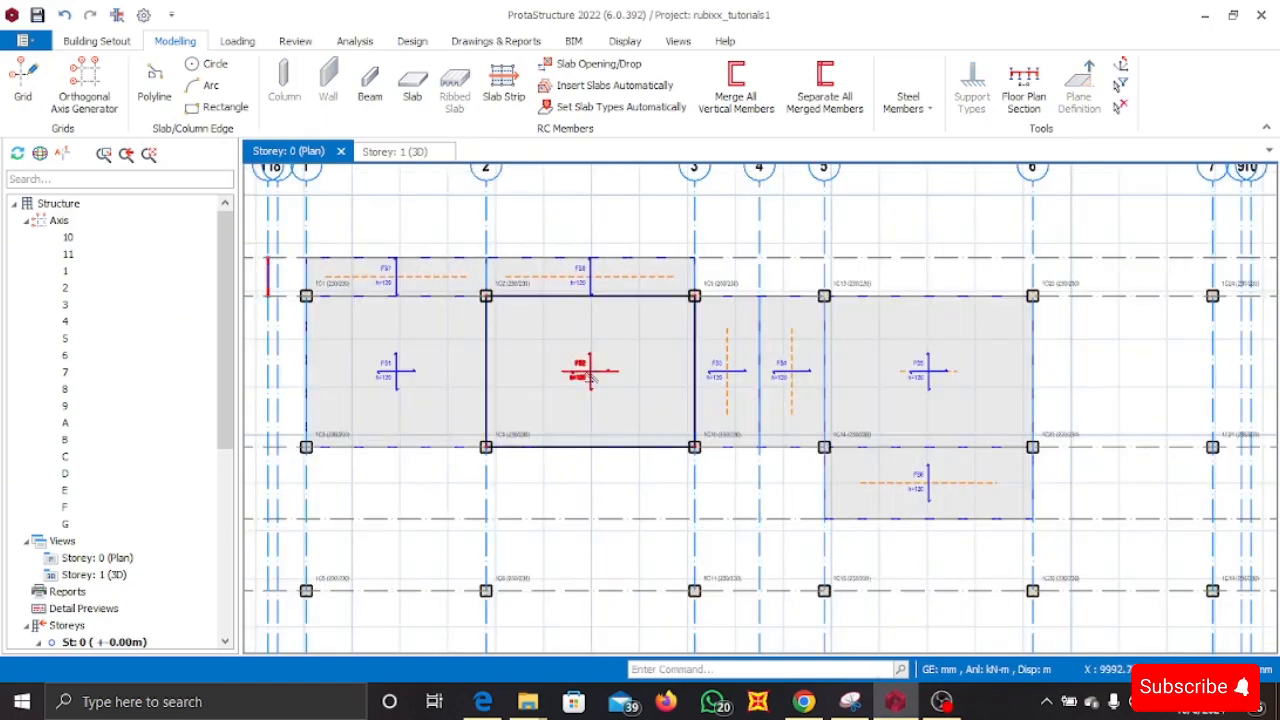
pyautogui.click(590, 378)
pyautogui.press('Delete')
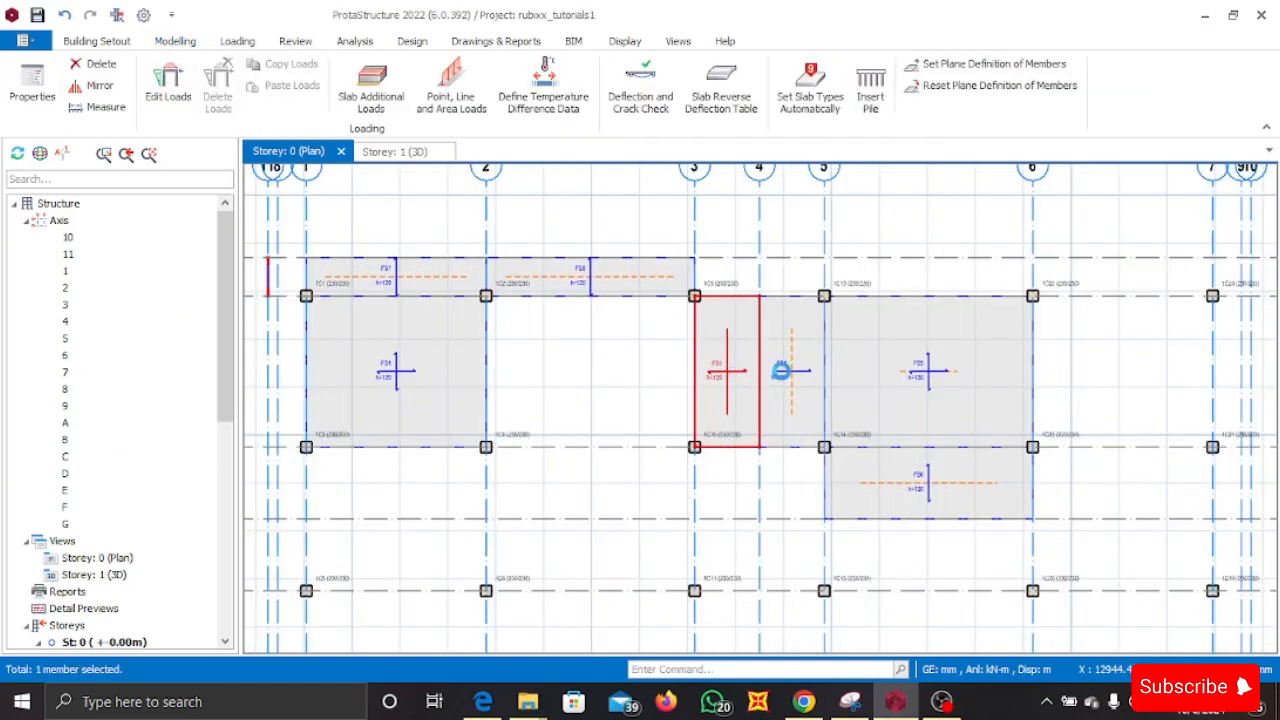
pyautogui.click(790, 372)
pyautogui.press('Delete')
pyautogui.click(932, 372)
pyautogui.press('Delete')
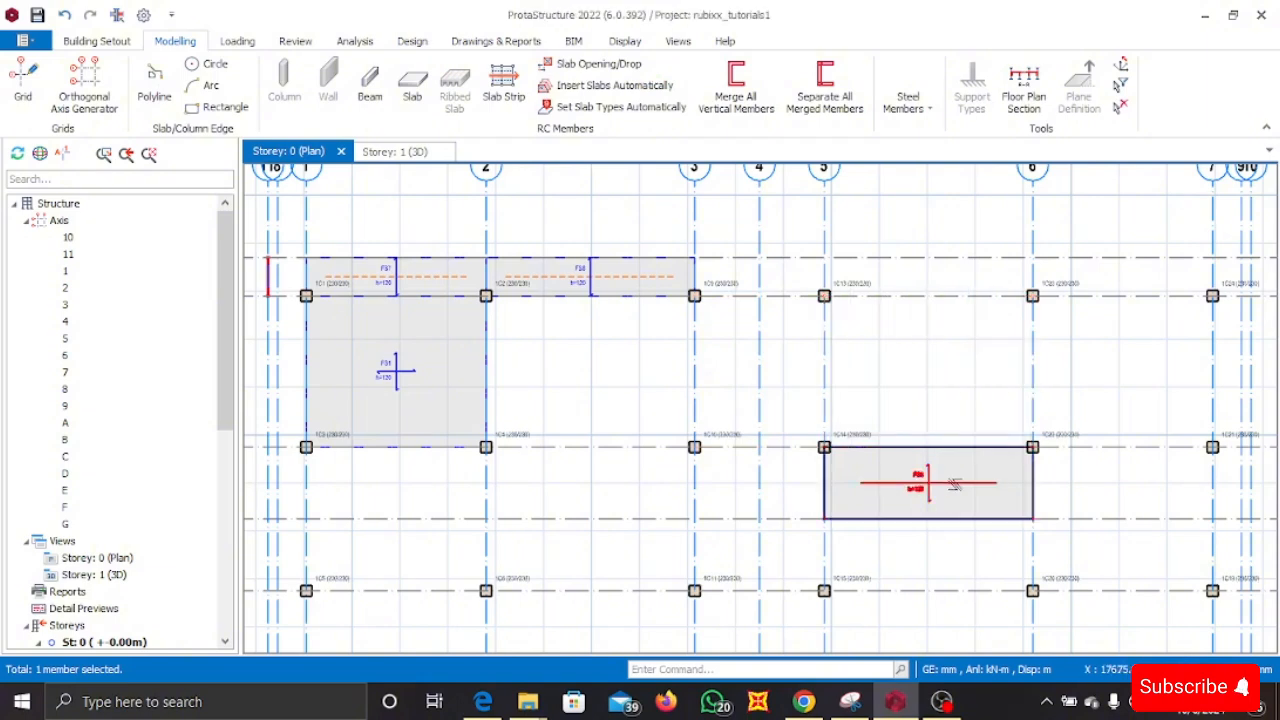
pyautogui.press('Delete')
# - Delete the two strip slabs between axes F and A and the remaining slab in bay 1–2, A–B
pyautogui.click(634, 283)
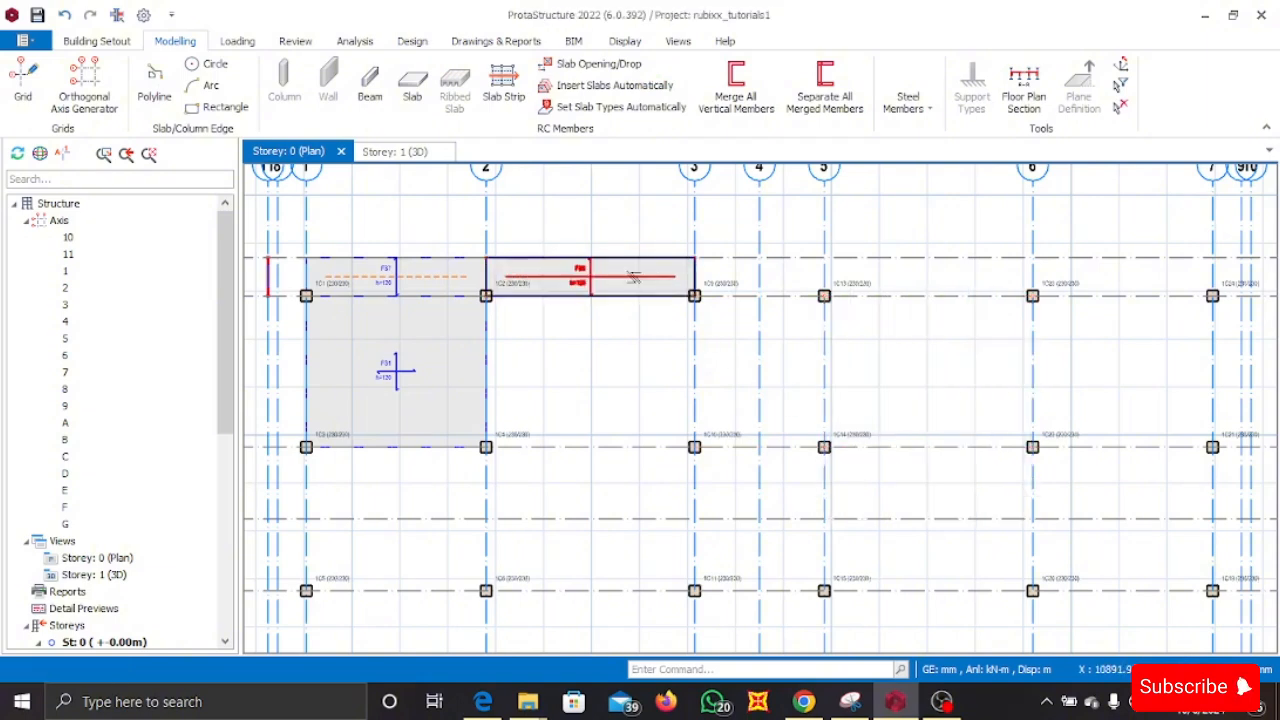
pyautogui.press('Delete')
pyautogui.click(386, 277)
pyautogui.press('Delete')
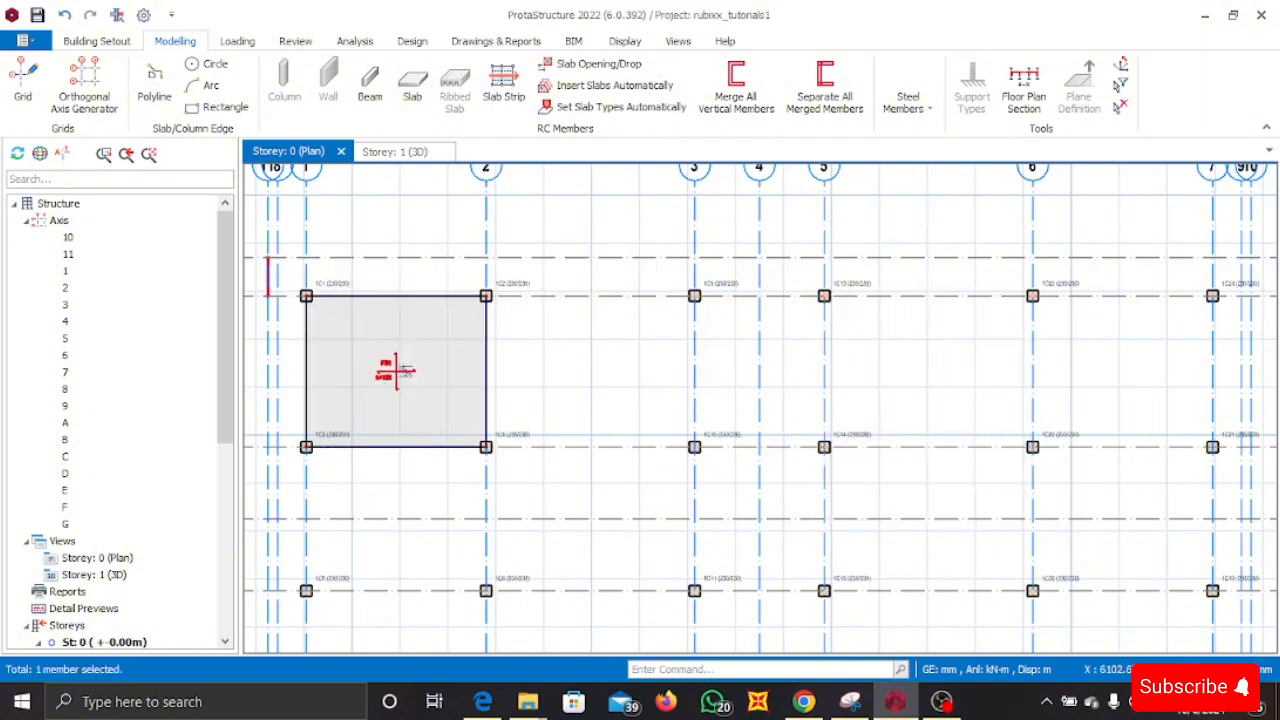
pyautogui.press('Delete')
pyautogui.scroll(-5, 674, 337)
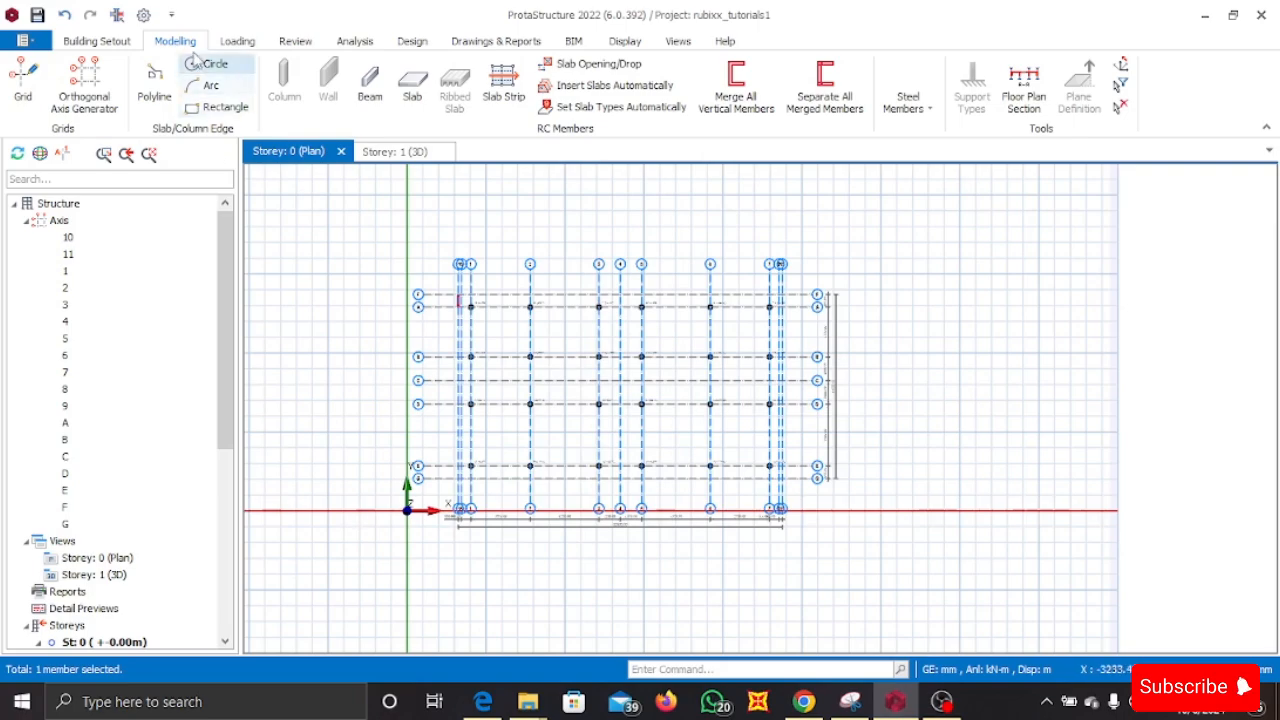
# - Draw the first slab edge with Polyline along axis F, from the axis 11 intersection to axis 10
pyautogui.click(154, 88)
pyautogui.scroll(5, 486, 327)
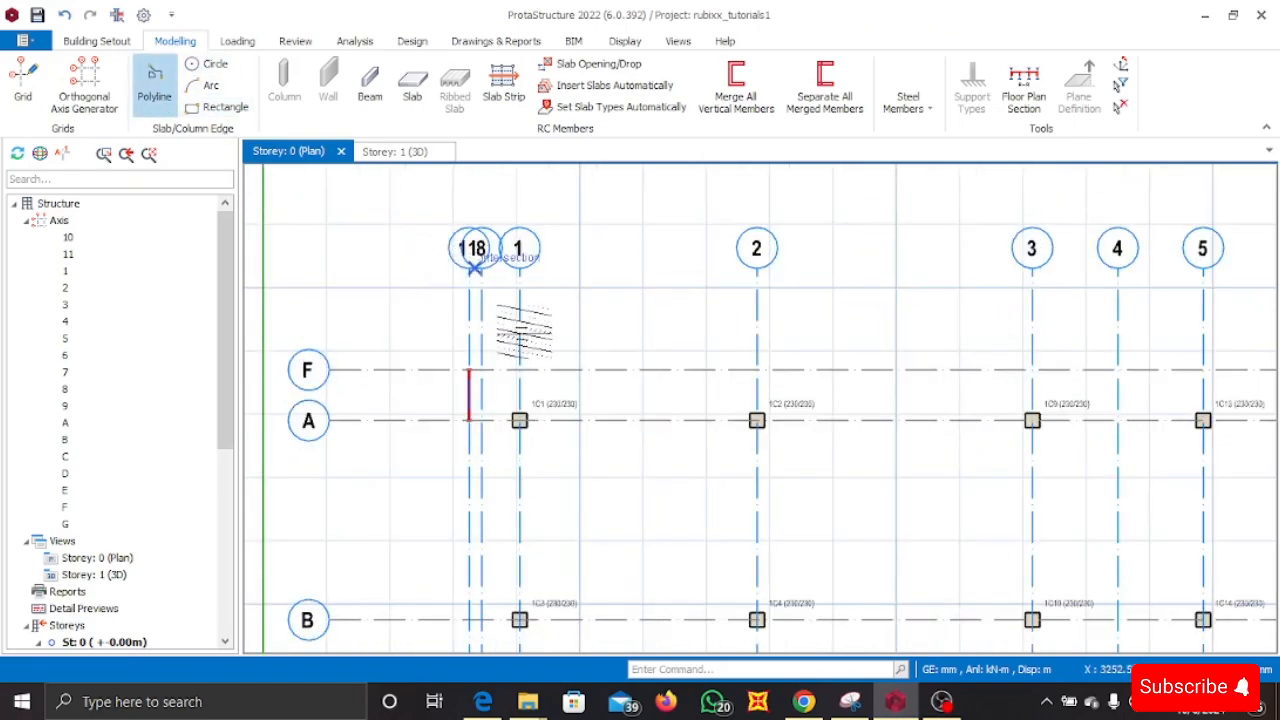
pyautogui.scroll(-6, 355, 394)
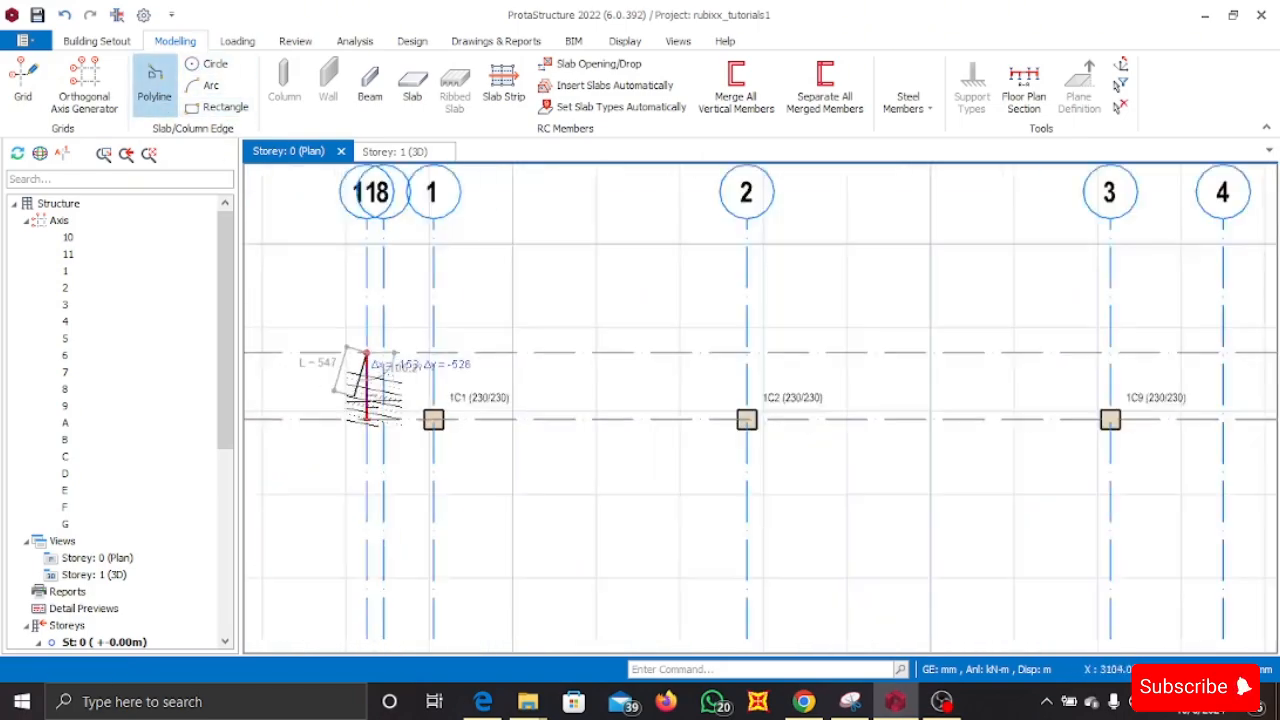
pyautogui.moveTo(950, 415); pyautogui.dragTo(623, 360, button='middle')
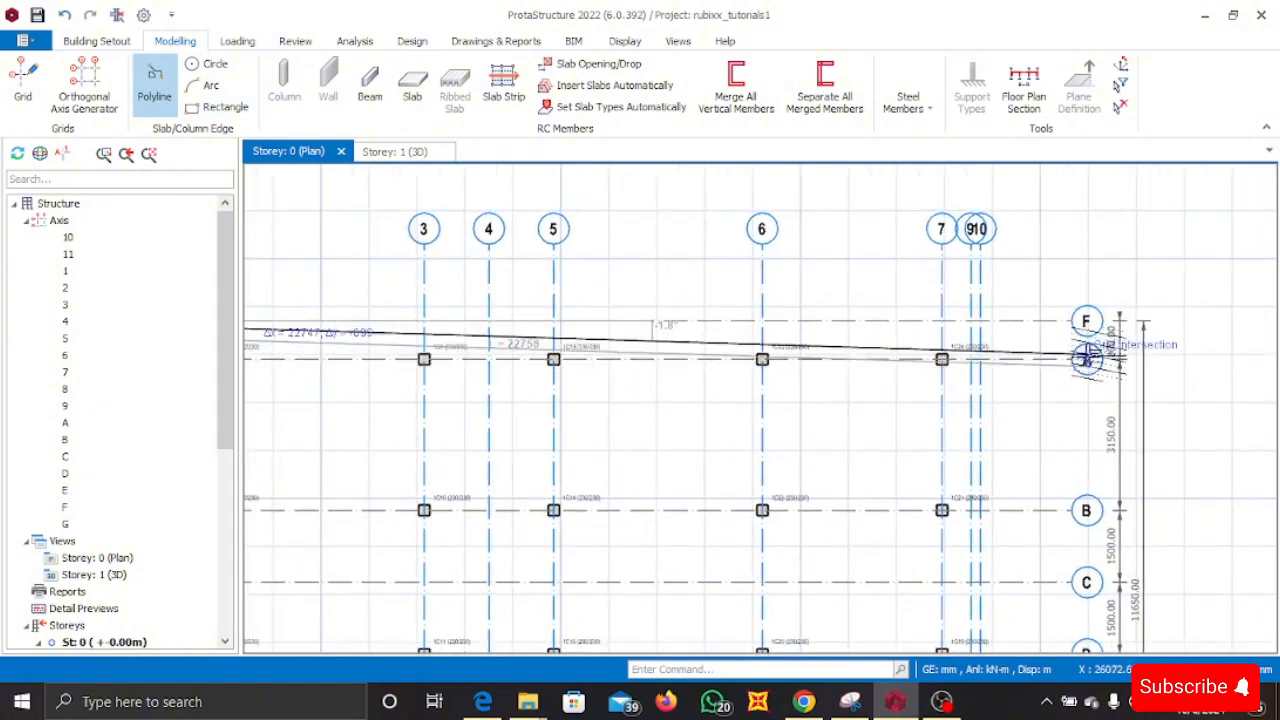
pyautogui.scroll(5, 1036, 333)
pyautogui.click(872, 296)
# - Continue the slab-edge polyline along axis 10 to G and along G to axis 11, closing it at the F–11 intersection
pyautogui.scroll(-5, 900, 300)
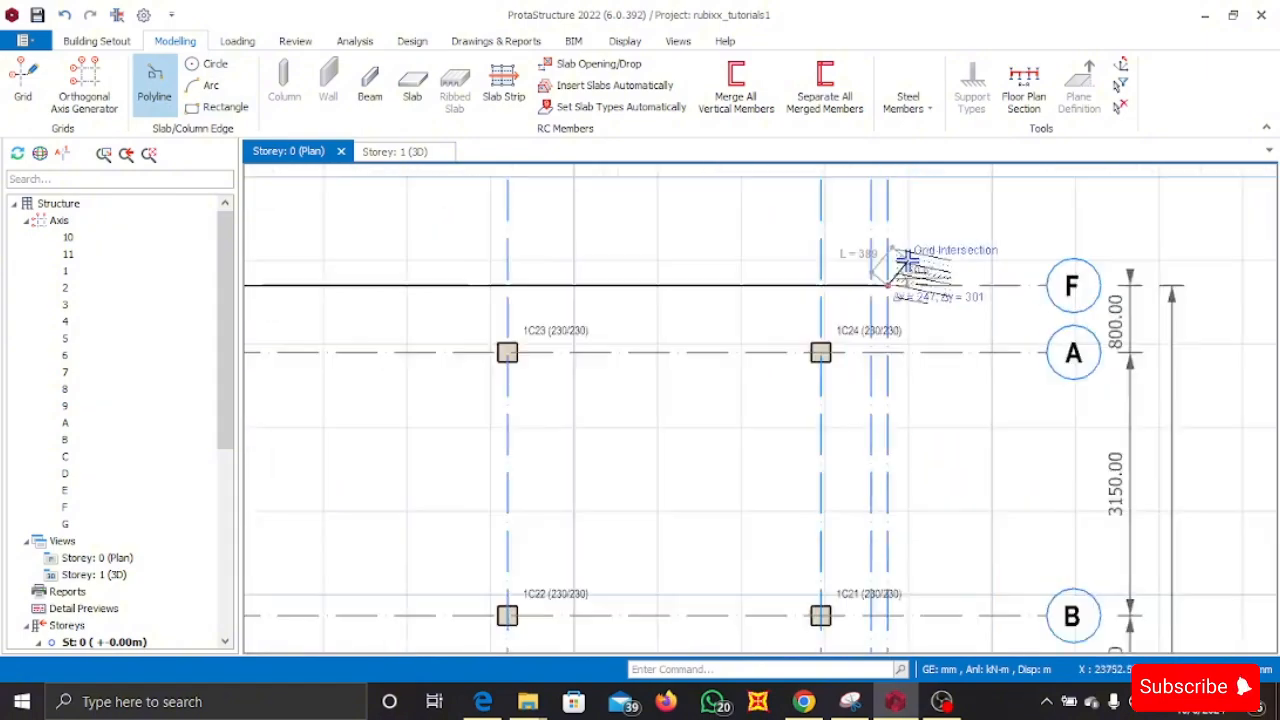
pyautogui.scroll(5, 881, 468)
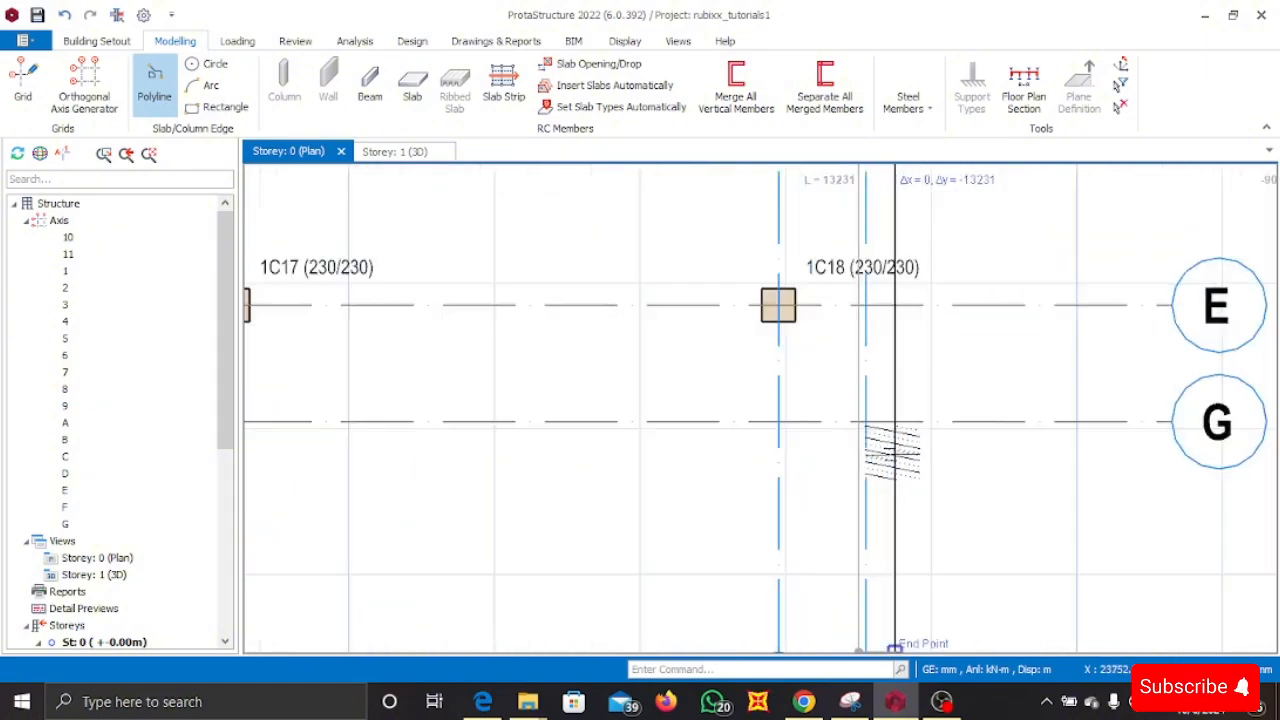
pyautogui.click(883, 424)
pyautogui.scroll(-5, 880, 430)
pyautogui.moveTo(834, 484); pyautogui.dragTo(1157, 443, button='middle')
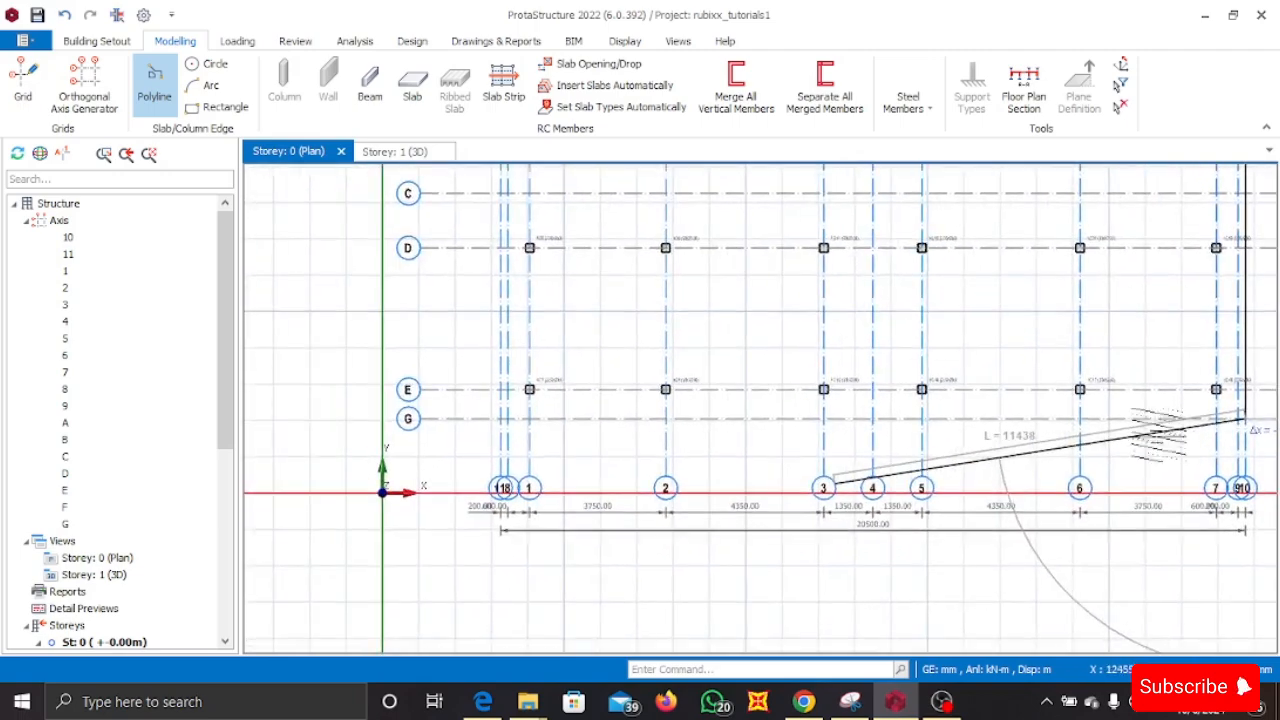
pyautogui.scroll(5, 400, 445)
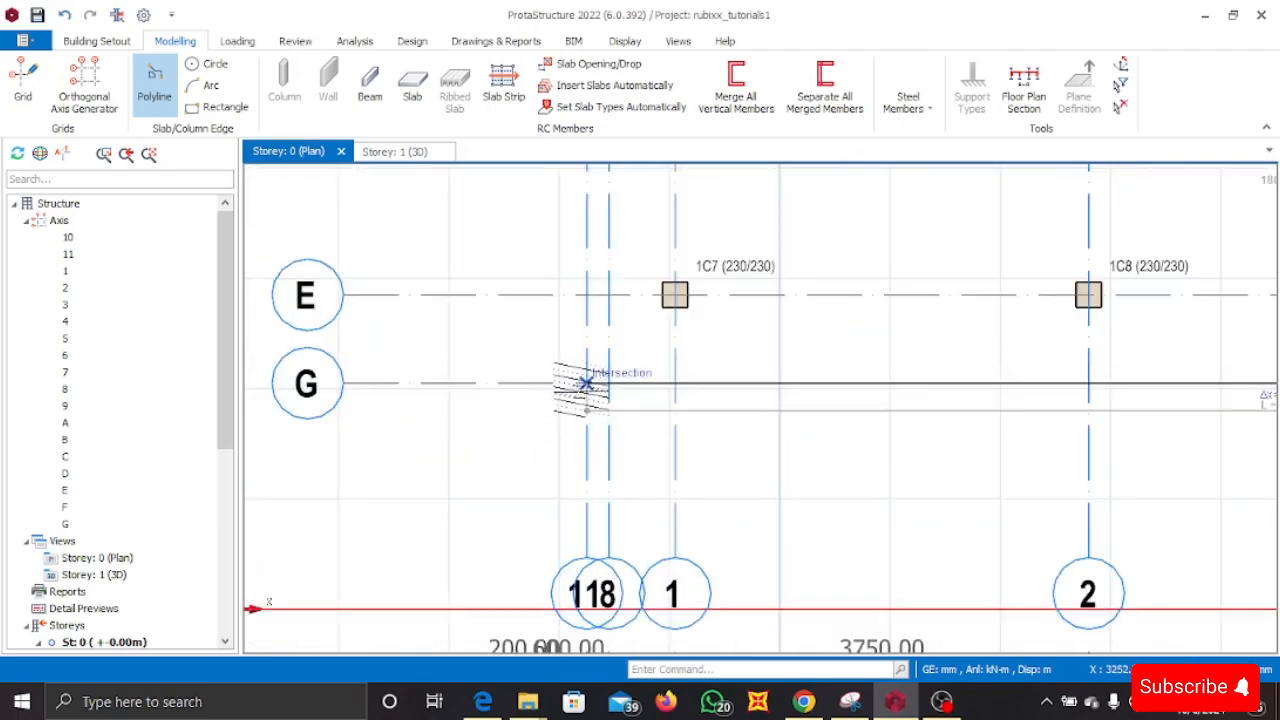
pyautogui.click(586, 383)
pyautogui.scroll(-5, 588, 370)
pyautogui.scroll(5, 567, 302)
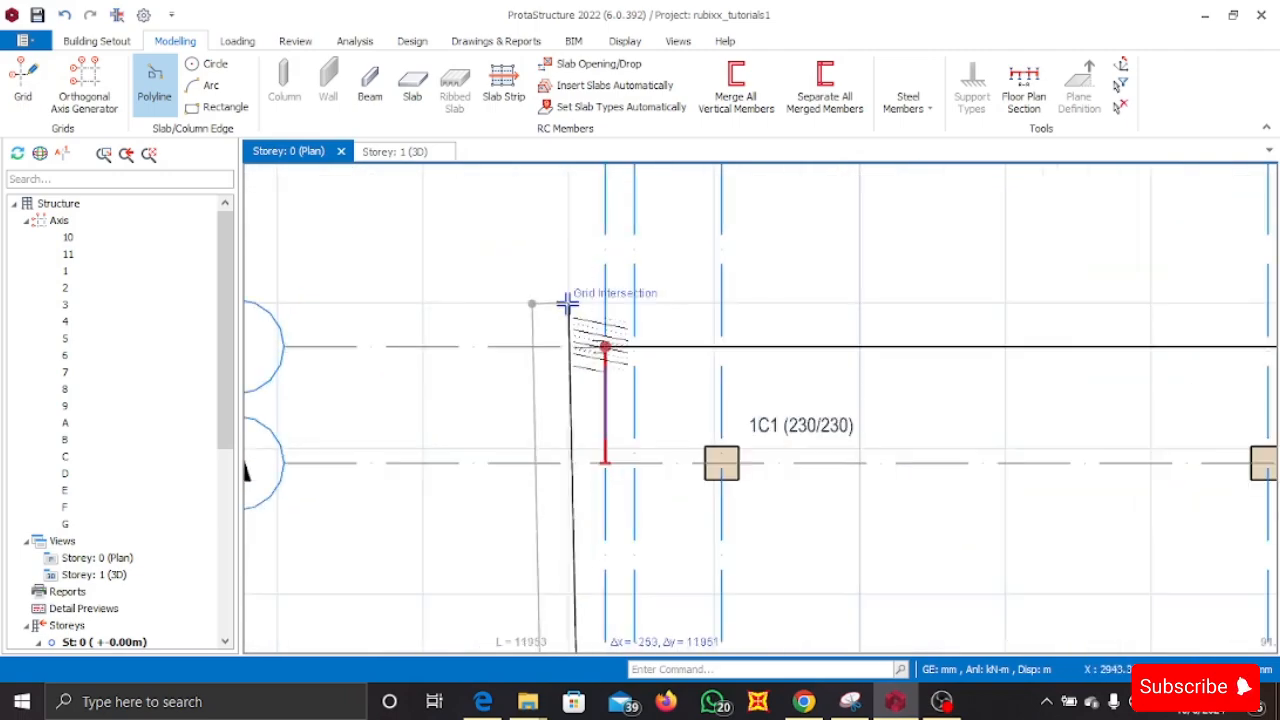
pyautogui.click(607, 342)
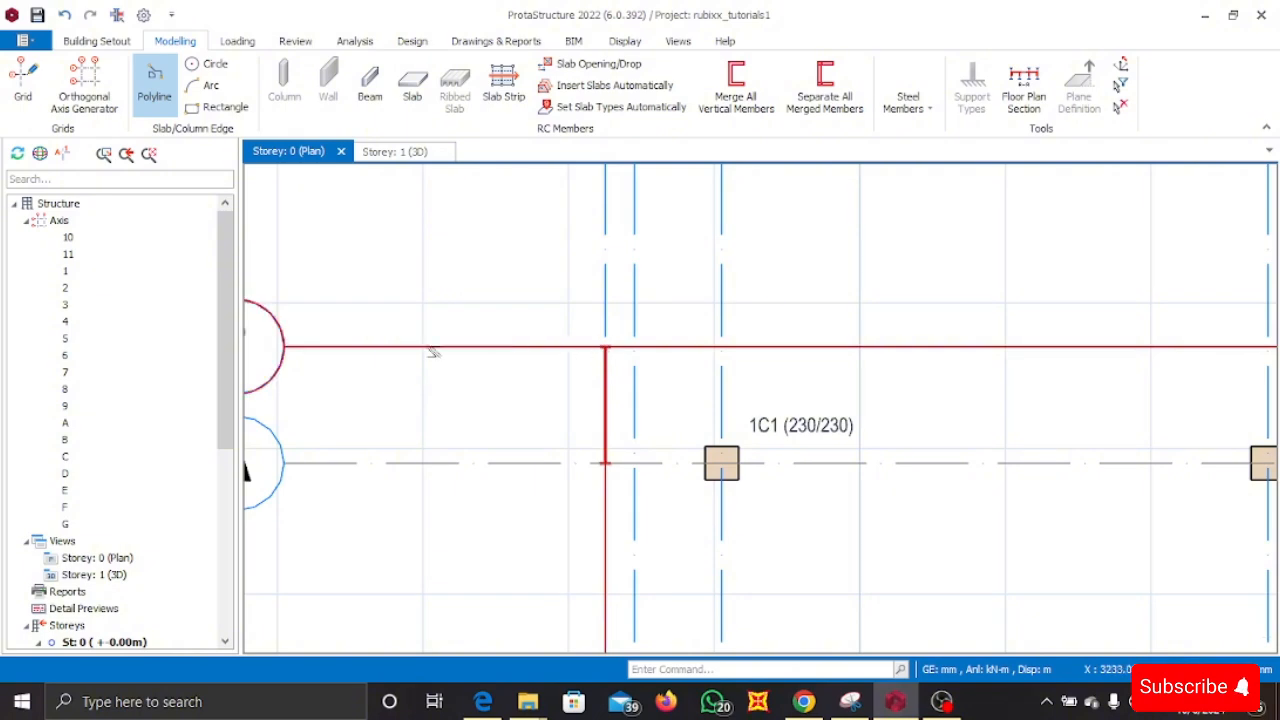
# - Delete offset axes 11 and F, keeping the slab-edge outline drawn along them
pyautogui.scroll(-5, 563, 420)
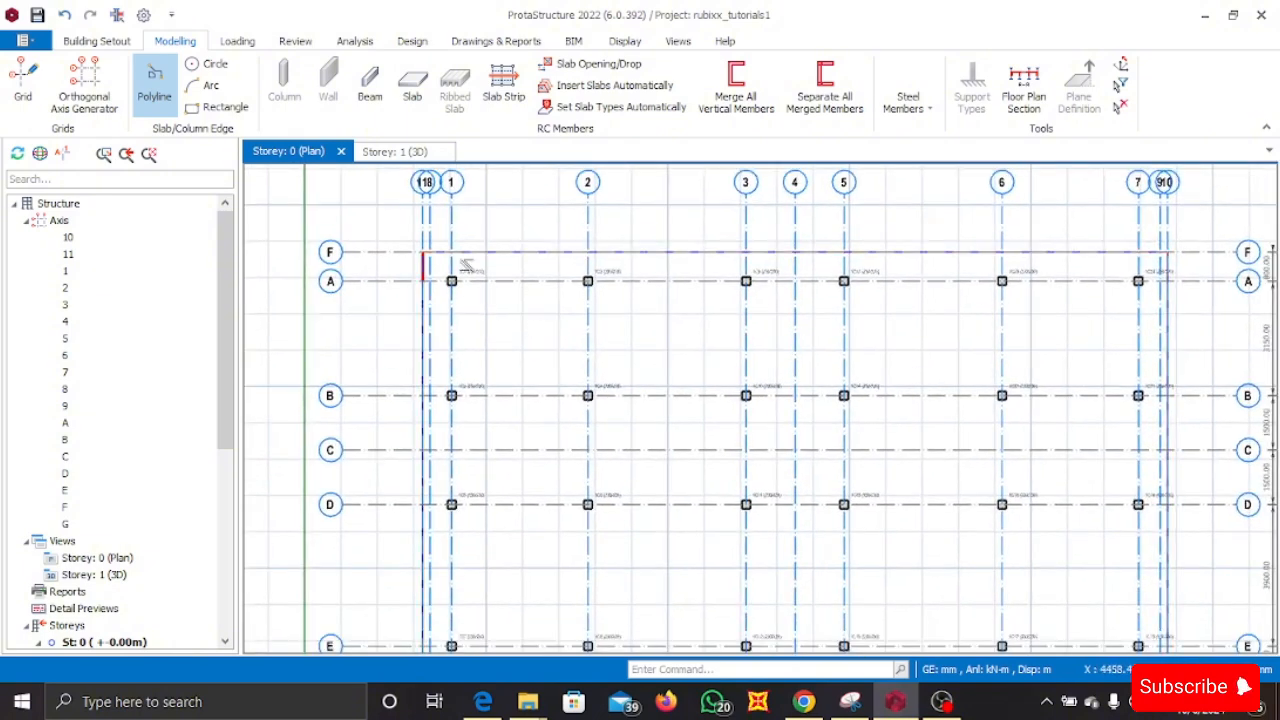
pyautogui.scroll(-2, 466, 265)
pyautogui.scroll(6, 428, 268)
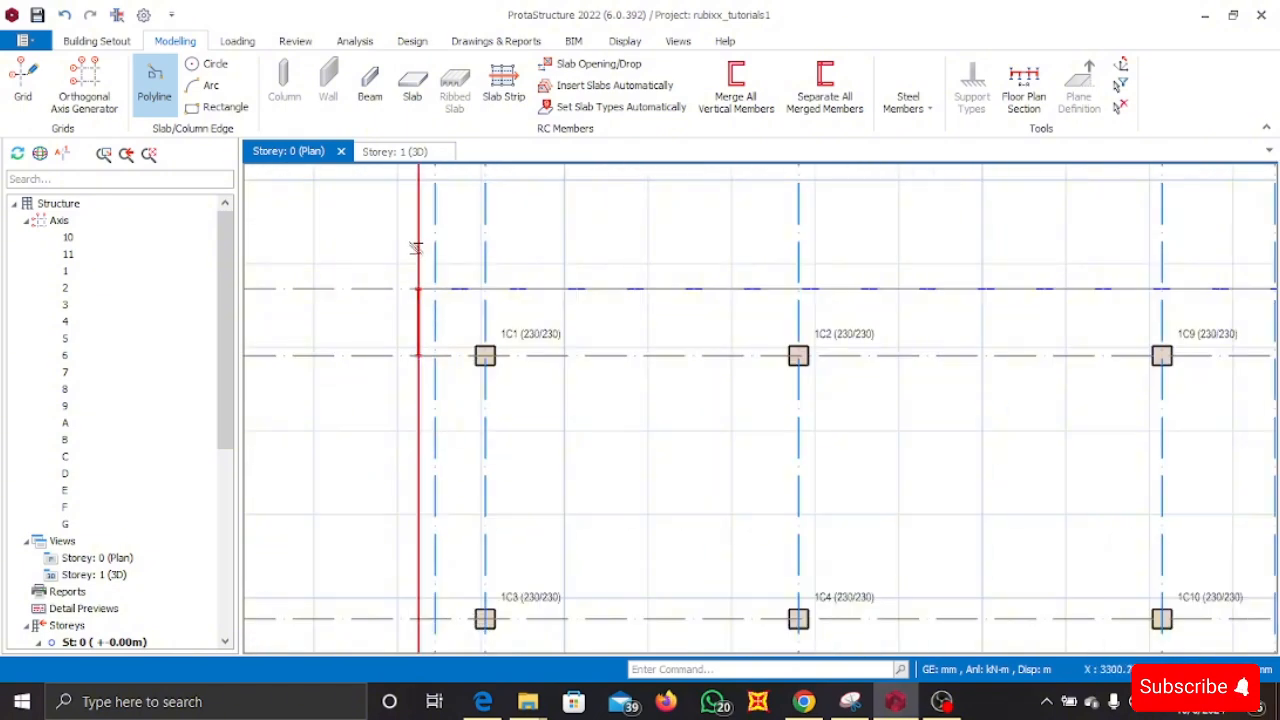
pyautogui.click(415, 247)
pyautogui.press('Delete')
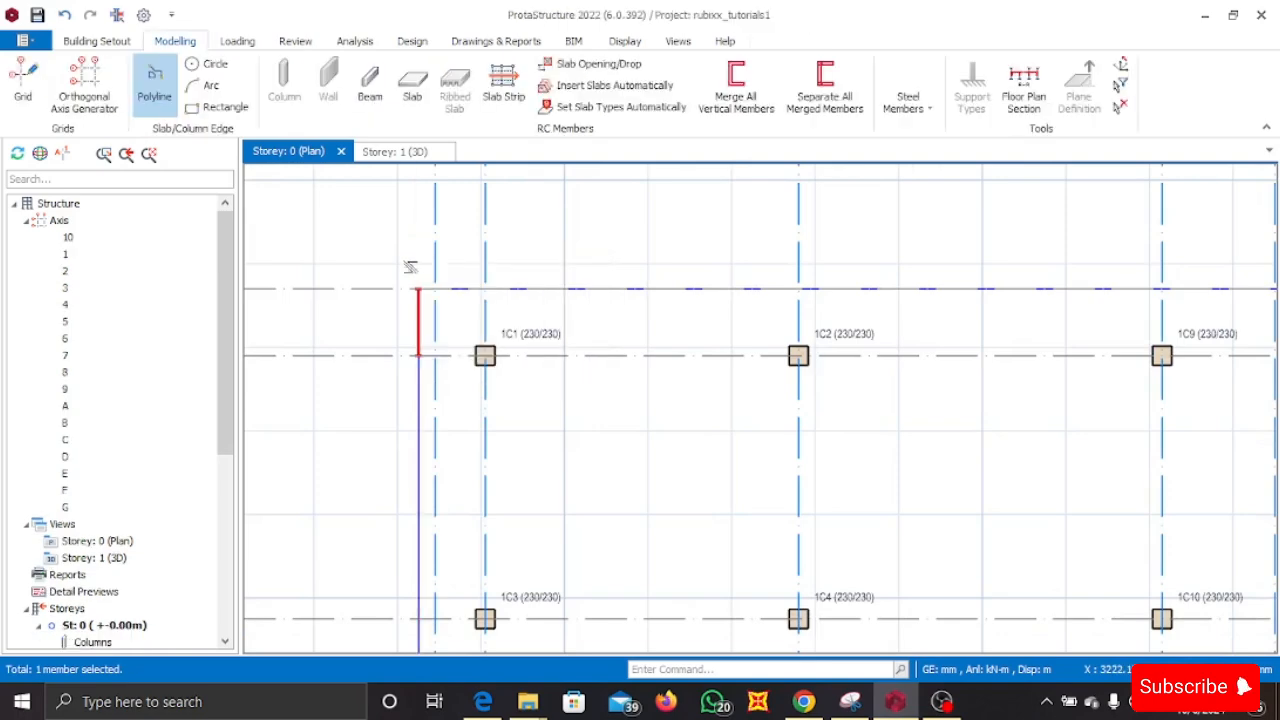
pyautogui.scroll(-3, 686, 406)
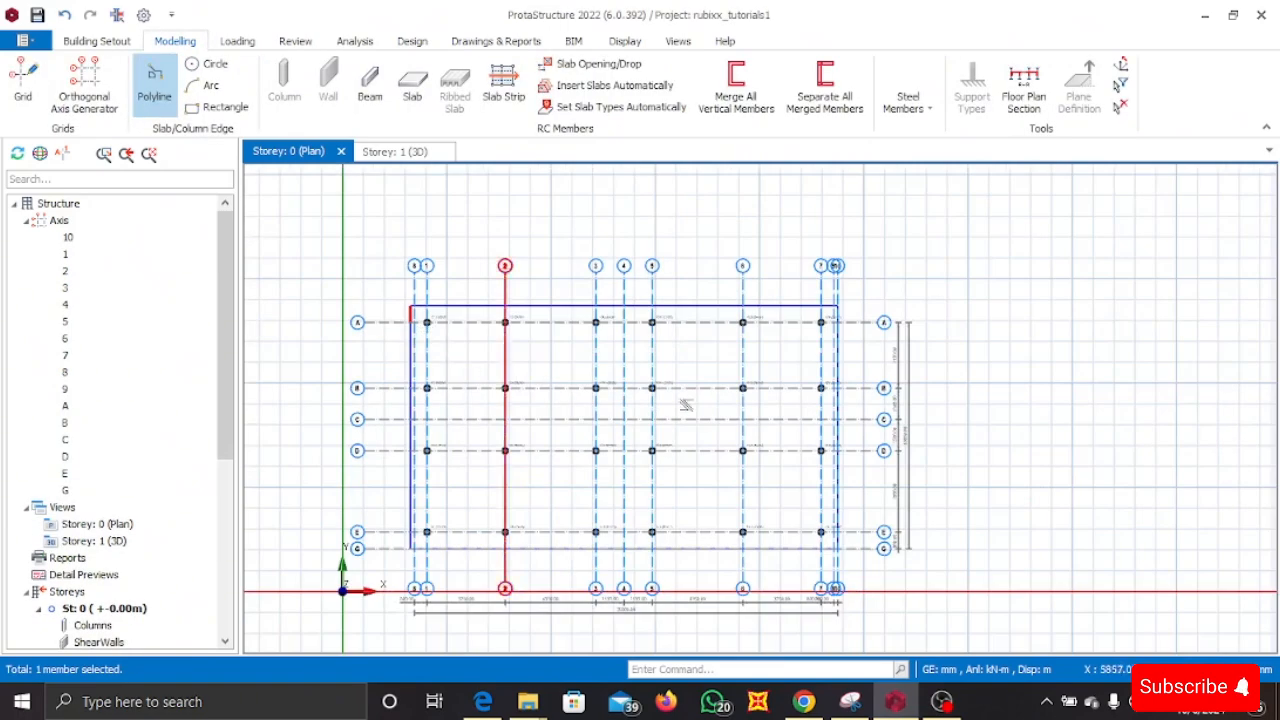
# - Delete offset axes 10 and G, keeping the slab-edge outline drawn along them
pyautogui.scroll(5, 830, 285)
pyautogui.press('Delete')
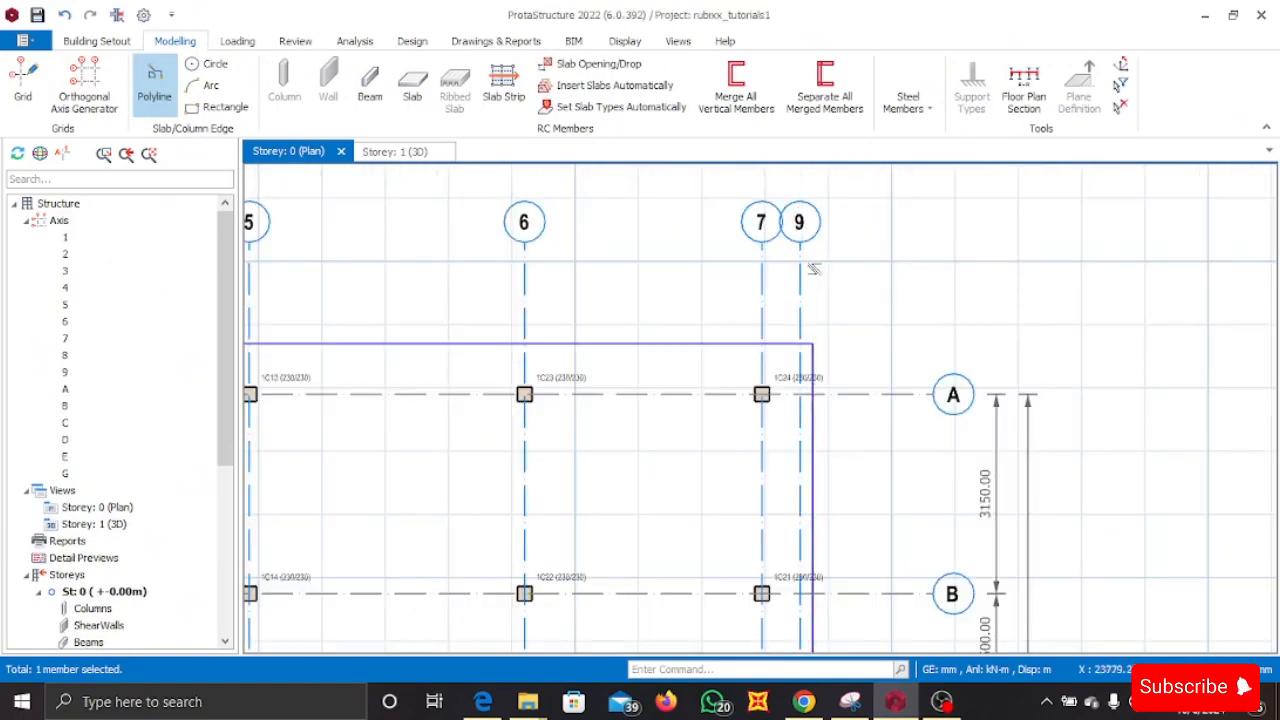
pyautogui.scroll(-3, 815, 275)
pyautogui.scroll(5, 789, 370)
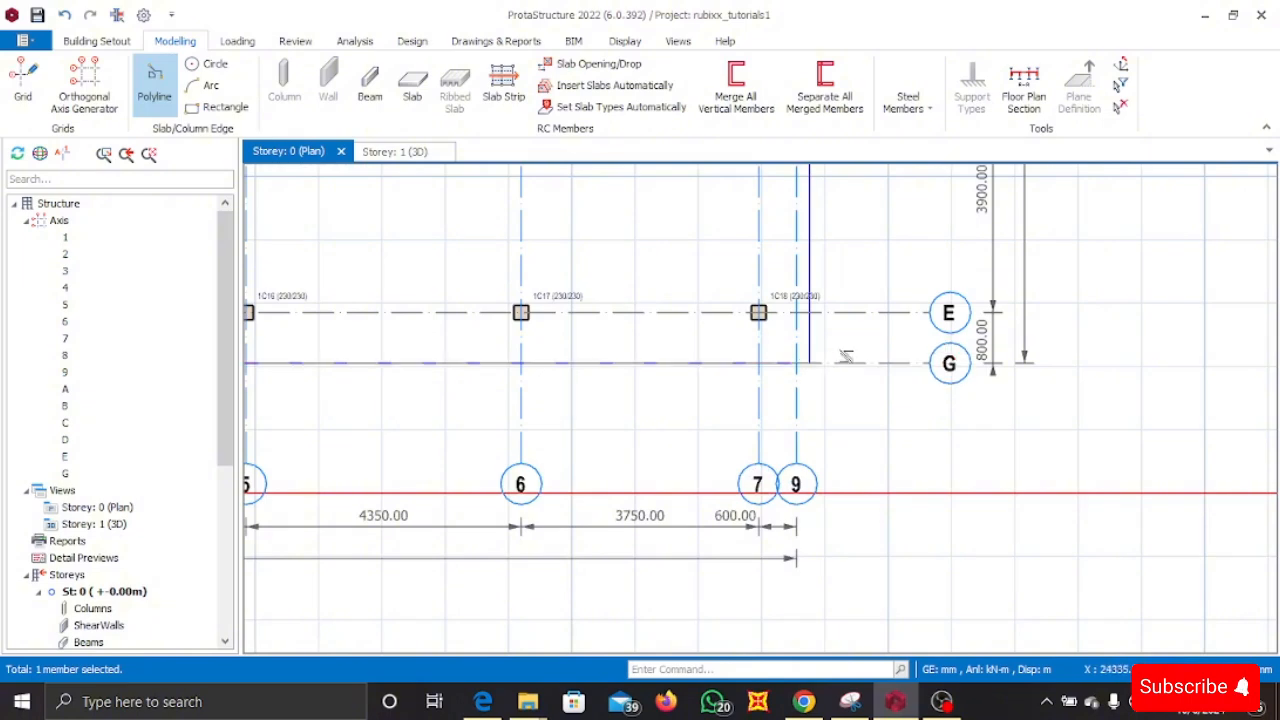
pyautogui.click(845, 360)
pyautogui.press('Delete')
pyautogui.scroll(-3, 914, 463)
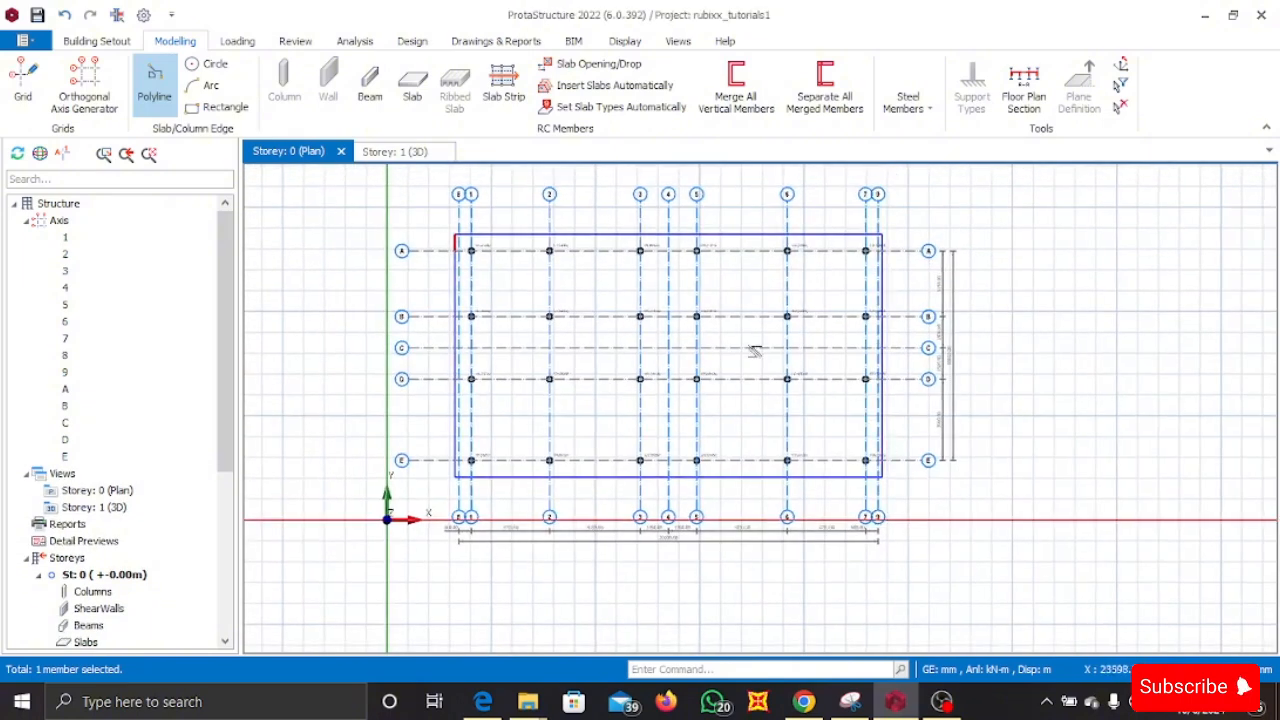
# - Start a new slab with its thickness h set to 200 mm
pyautogui.scroll(4, 486, 250)
pyautogui.scroll(2, 505, 225)
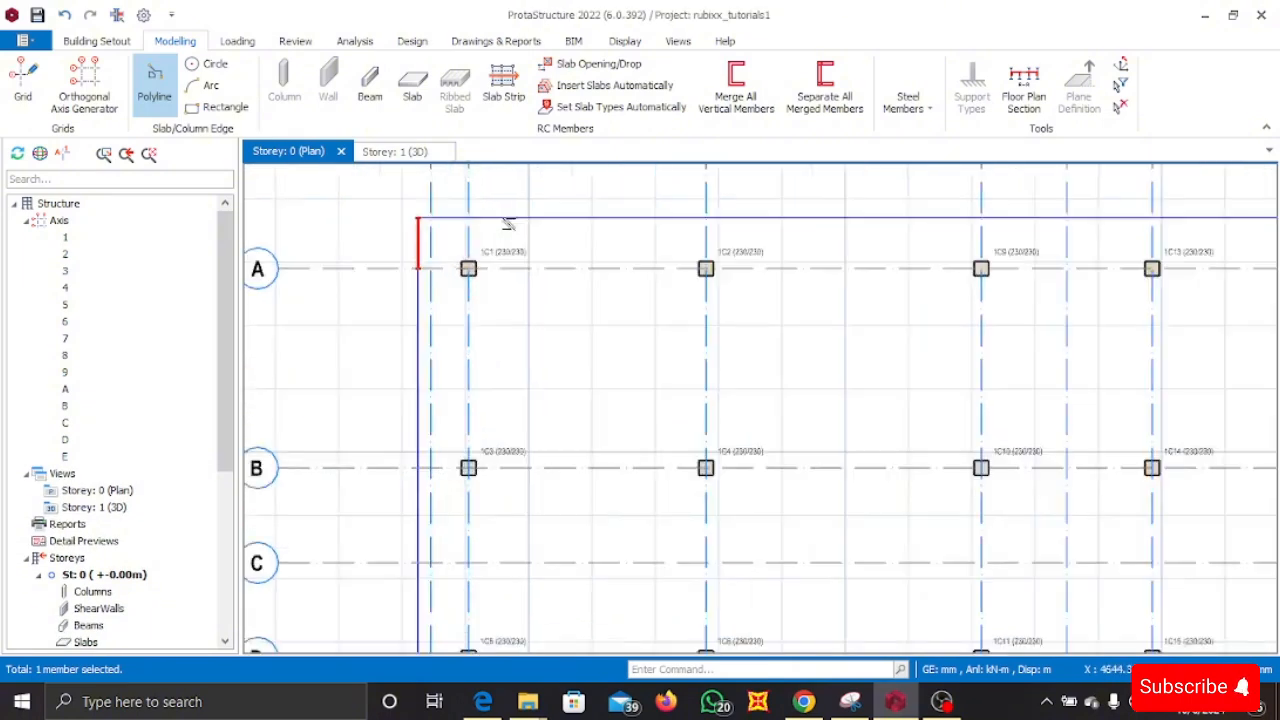
pyautogui.scroll(-5, 508, 228)
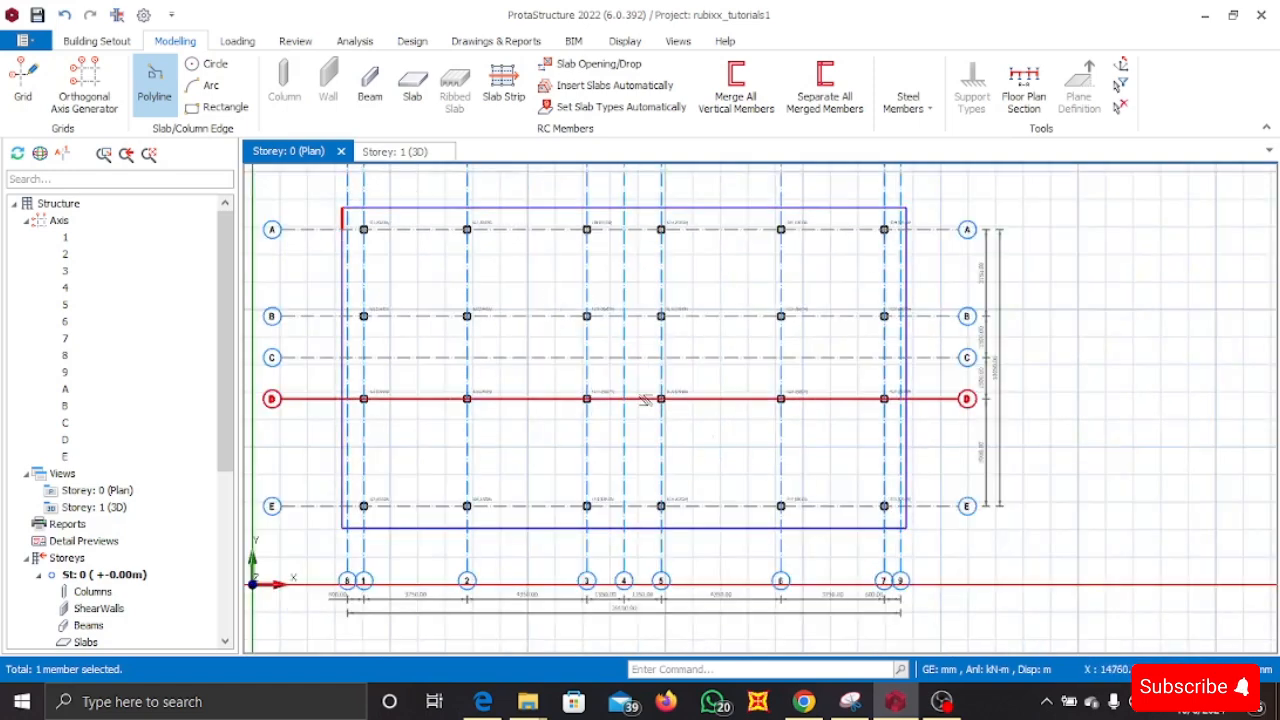
pyautogui.moveTo(689, 440); pyautogui.dragTo(801, 505, button='middle')
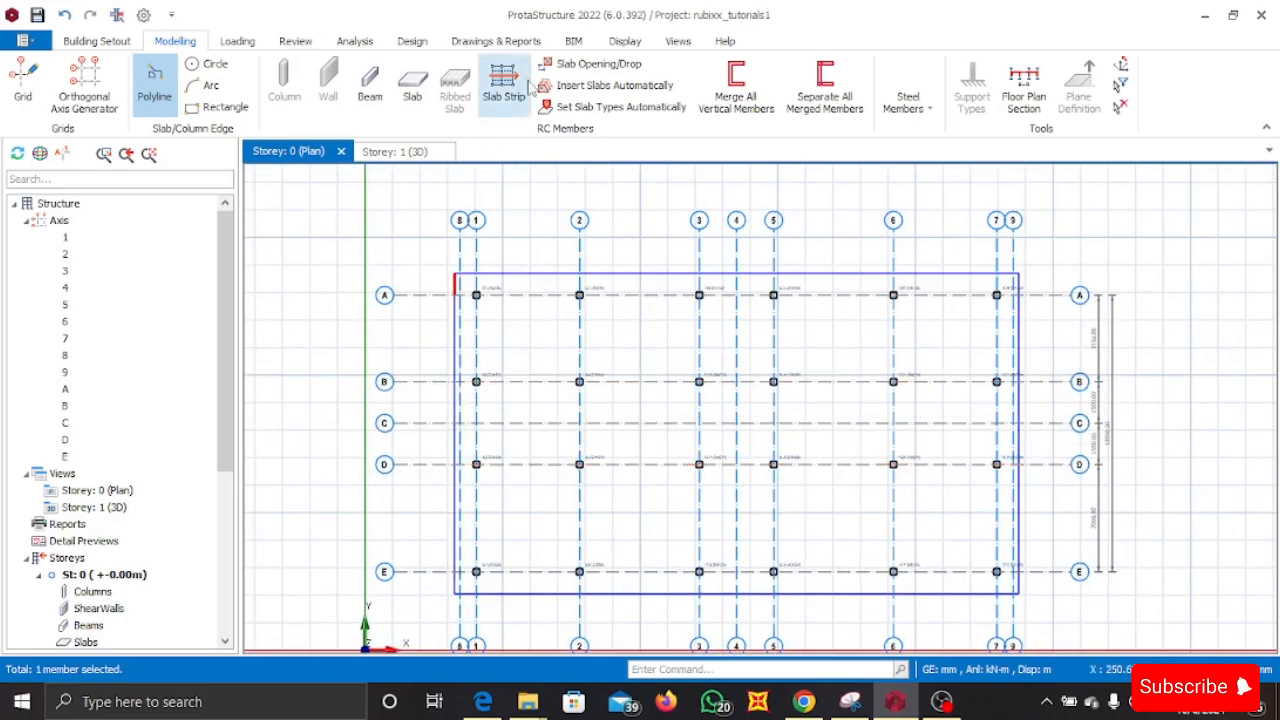
pyautogui.click(410, 92)
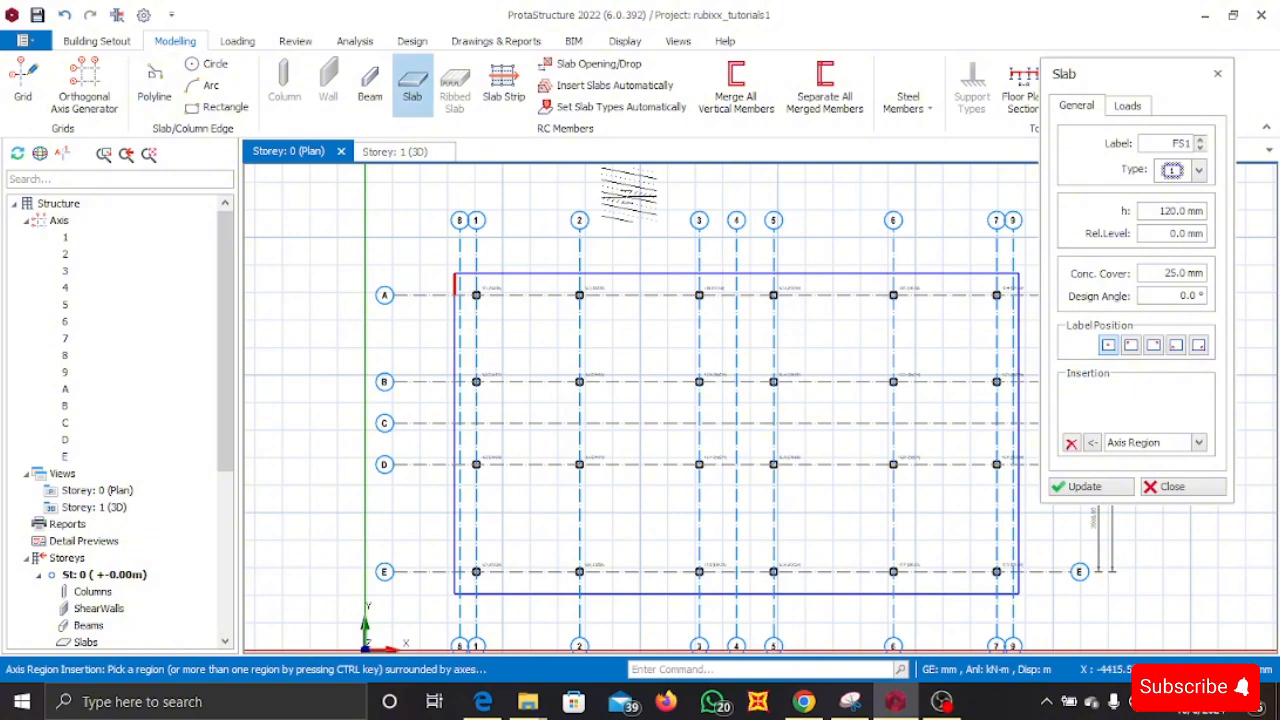
pyautogui.click(1149, 209)
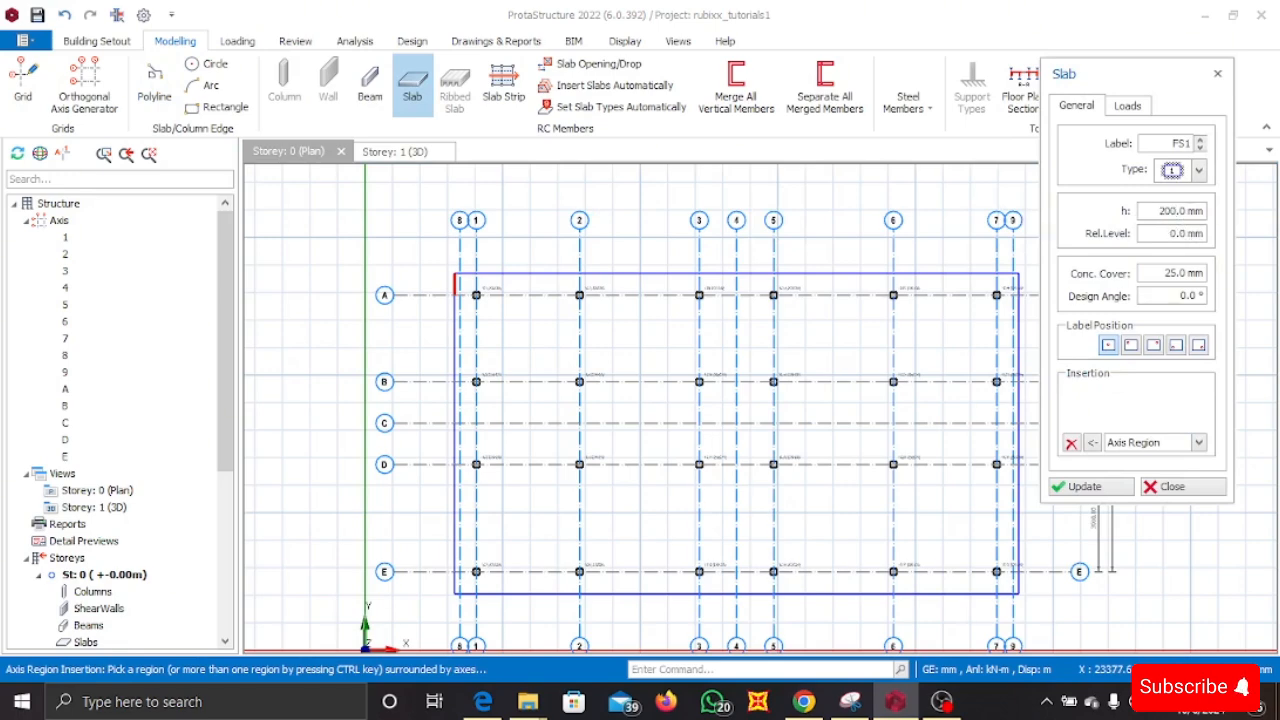
# - Set the slab's dead load type to Lowered Slab and its imposed load to 1.5 kN/m2
pyautogui.click(1125, 107)
pyautogui.click(1198, 183)
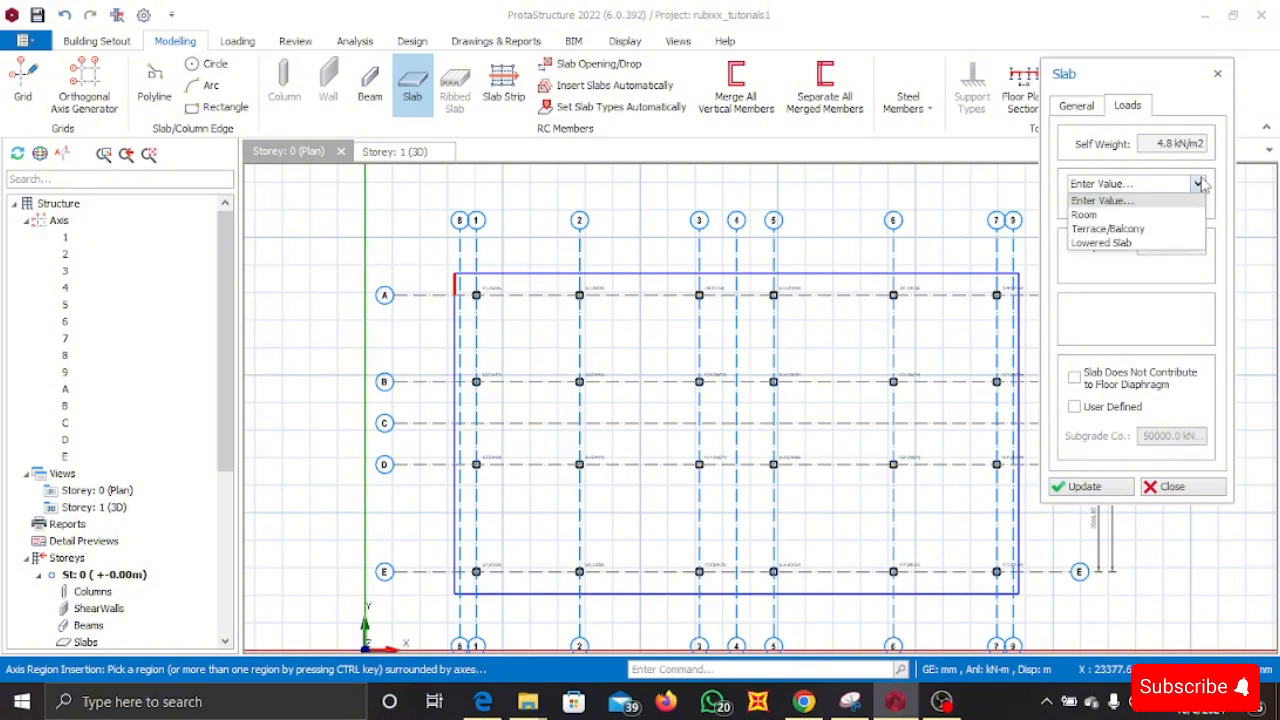
pyautogui.click(1131, 243)
pyautogui.click(1197, 184)
pyautogui.click(1198, 214)
pyautogui.click(1198, 184)
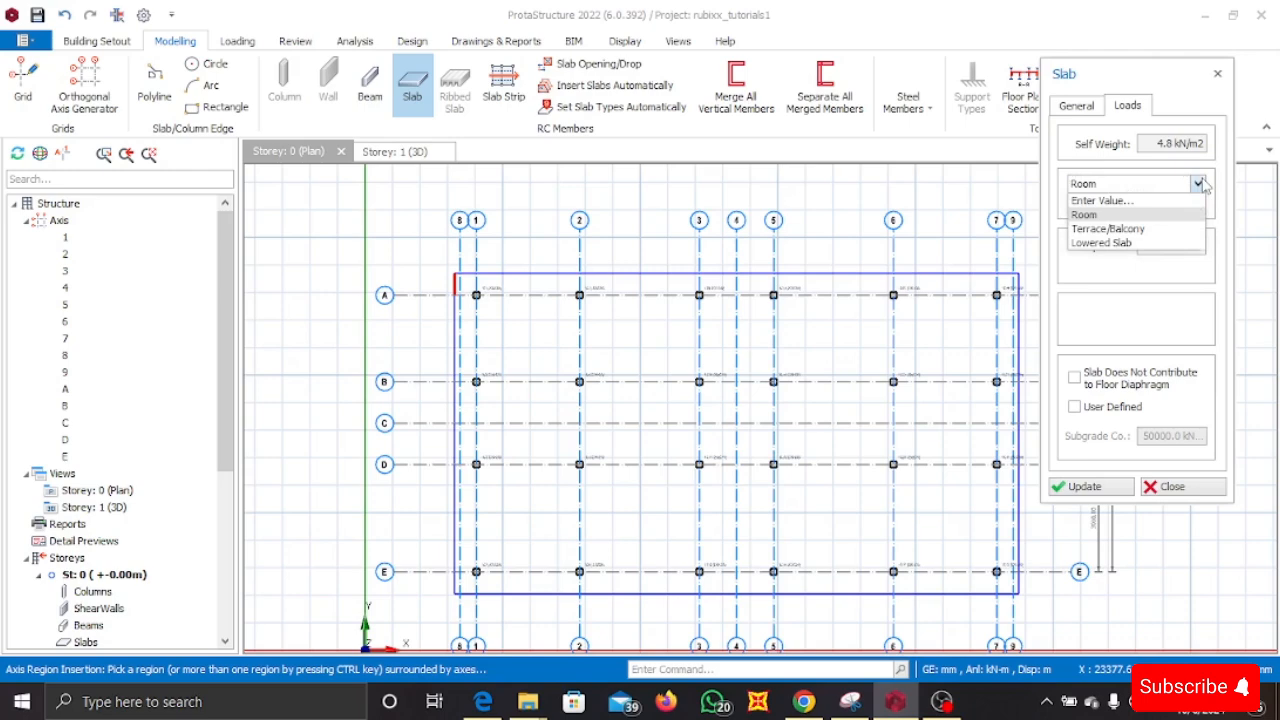
pyautogui.click(1160, 243)
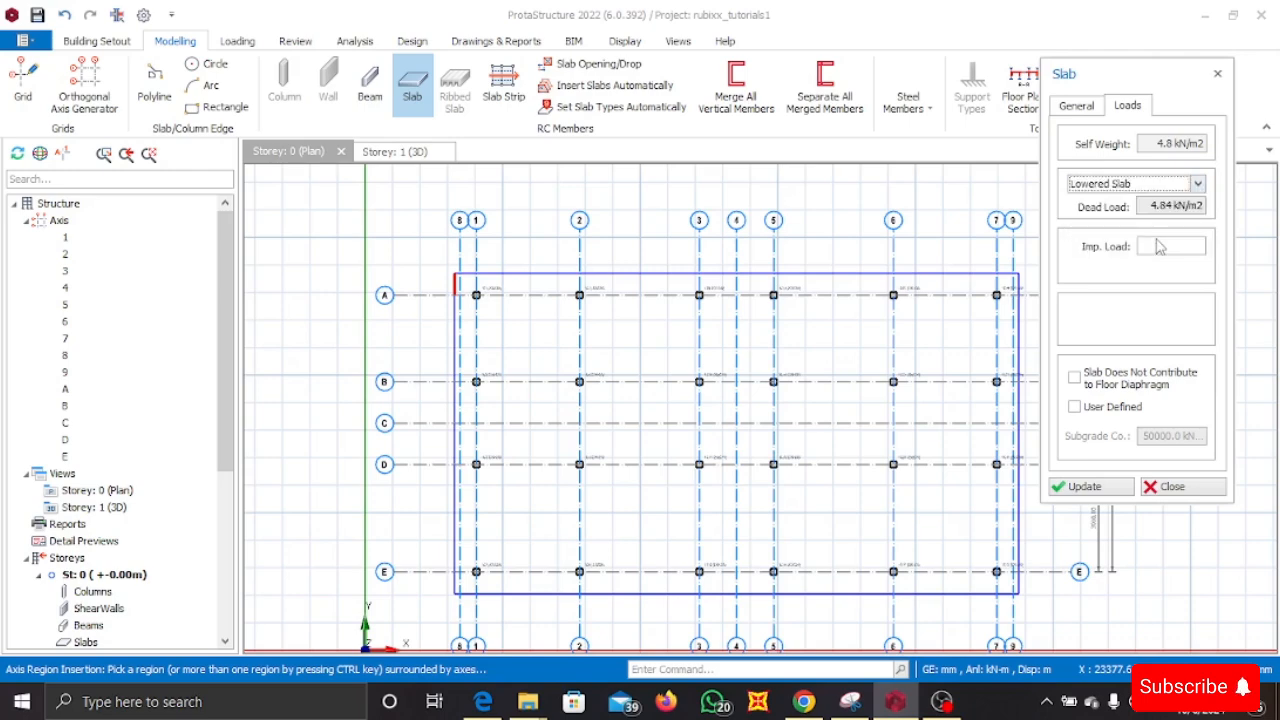
pyautogui.click(1160, 245)
pyautogui.click(1079, 246)
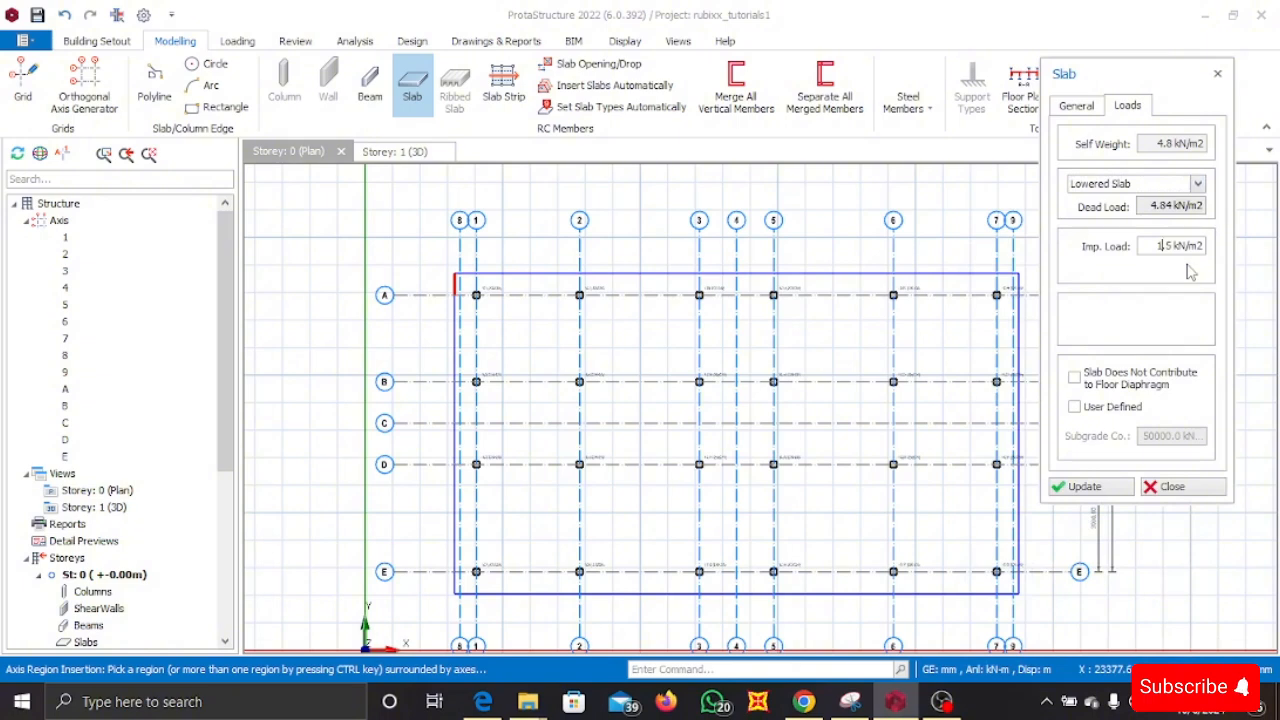
# - Insert the 200 mm ground slab using Pick Closed Slab Edge on the closed outline around the outer grid
pyautogui.click(1078, 106)
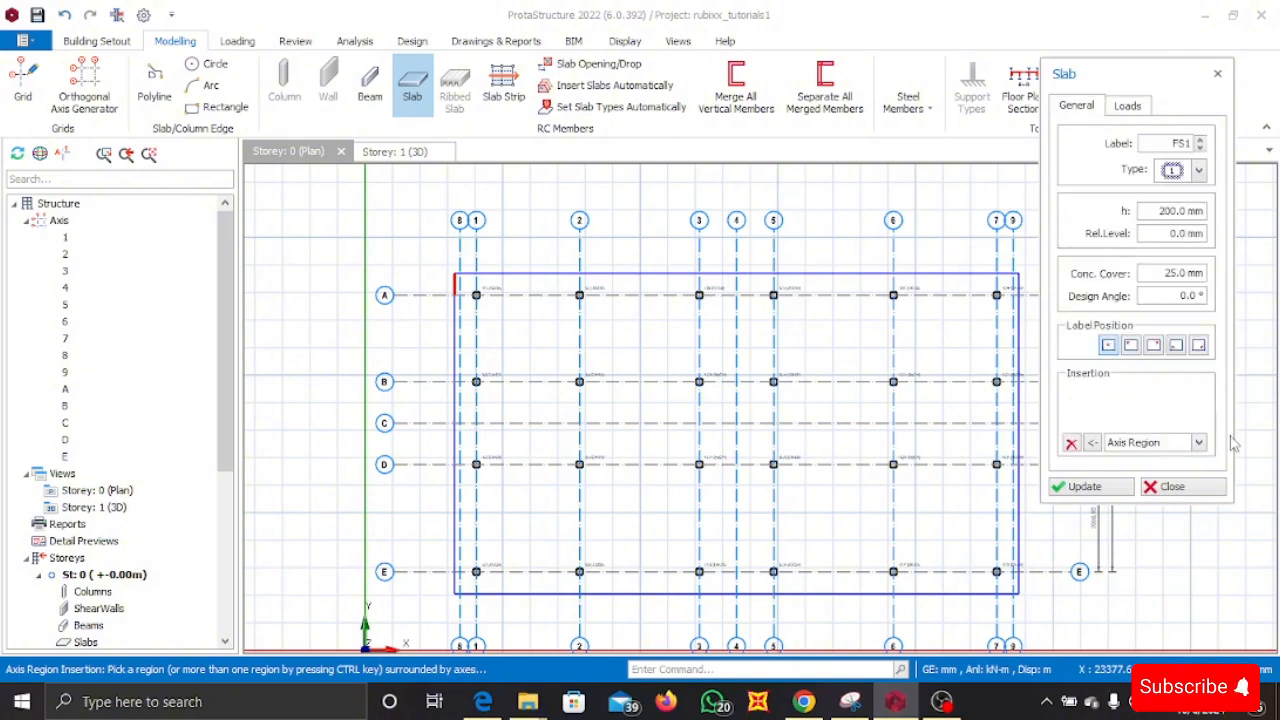
pyautogui.click(1199, 443)
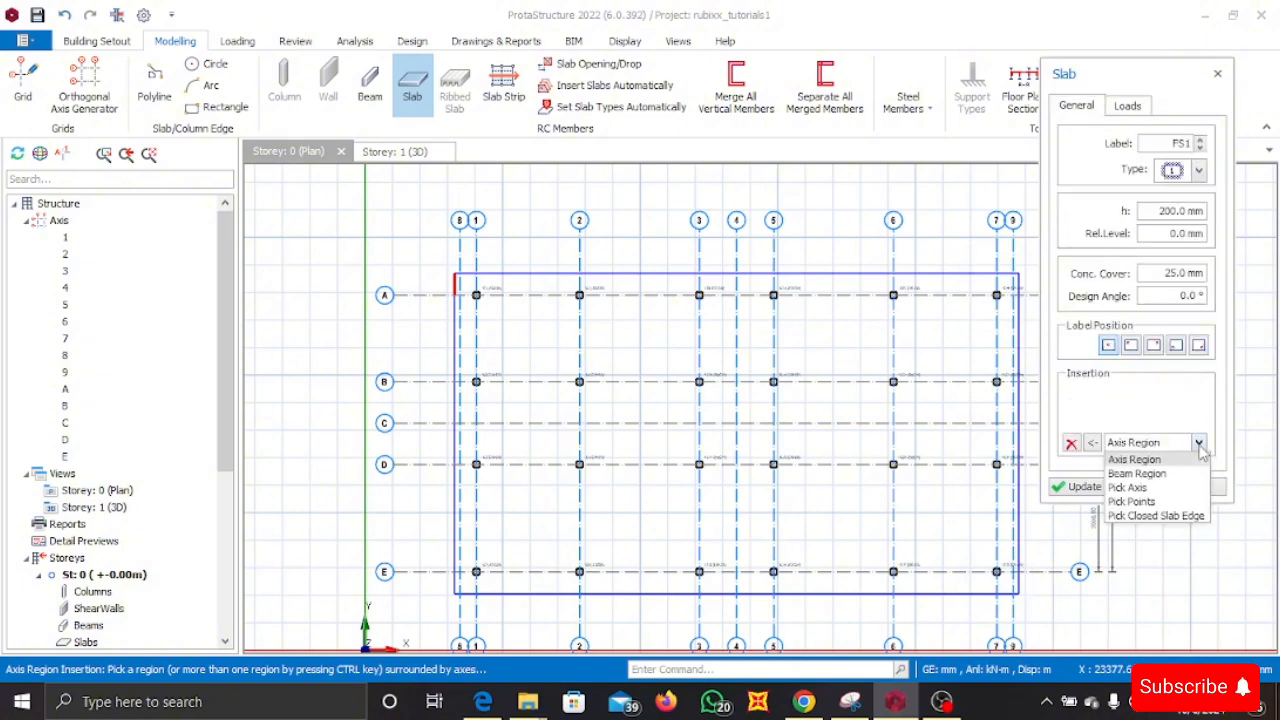
pyautogui.click(1156, 516)
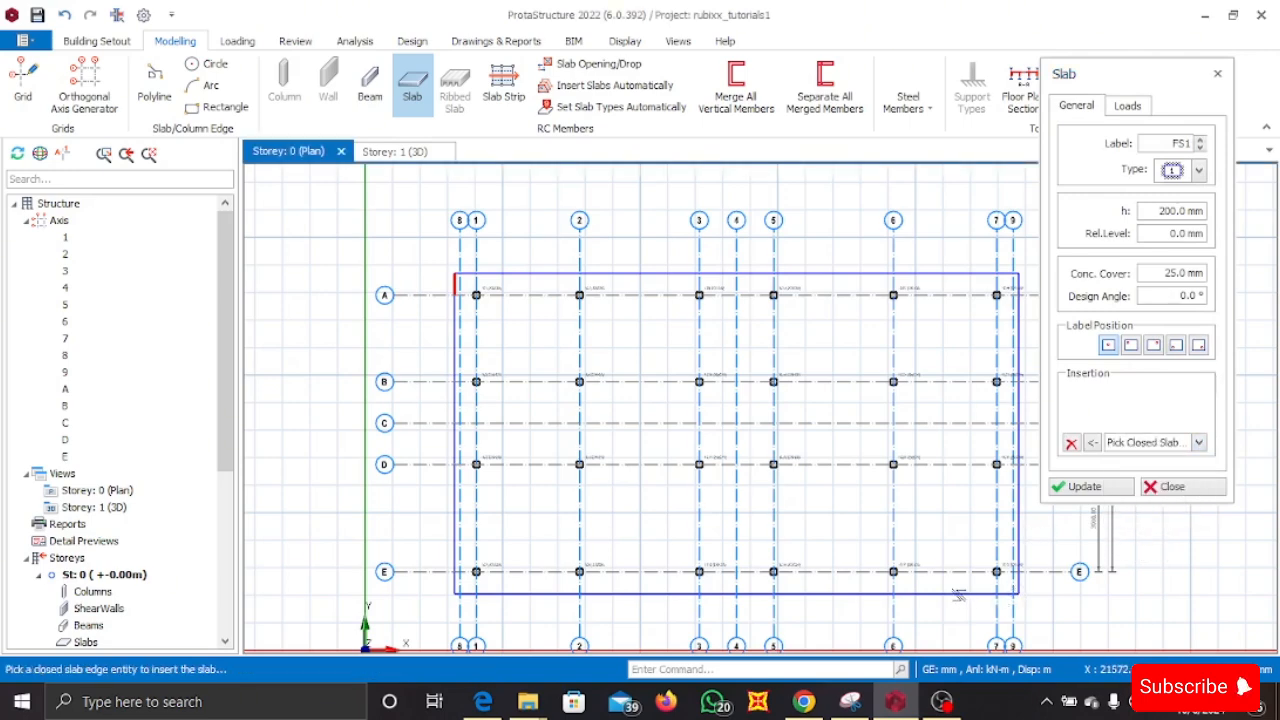
pyautogui.click(958, 594)
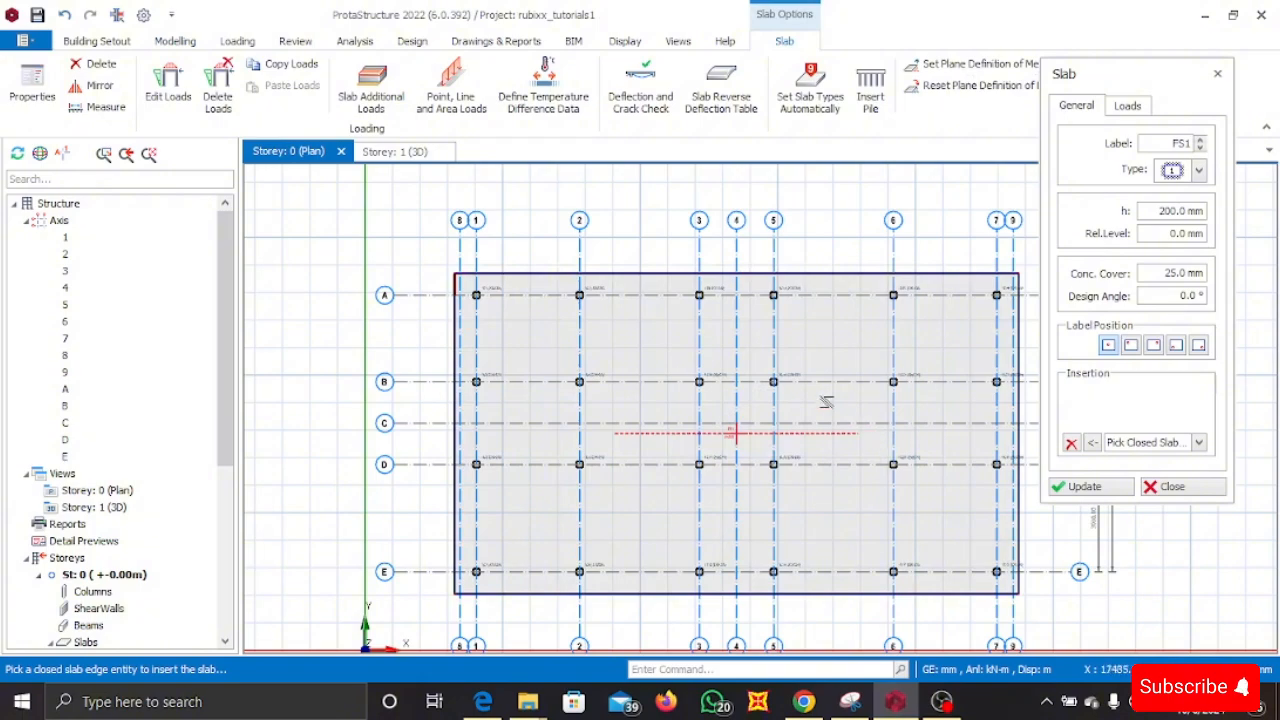
pyautogui.moveTo(841, 401); pyautogui.dragTo(726, 348, button='middle')
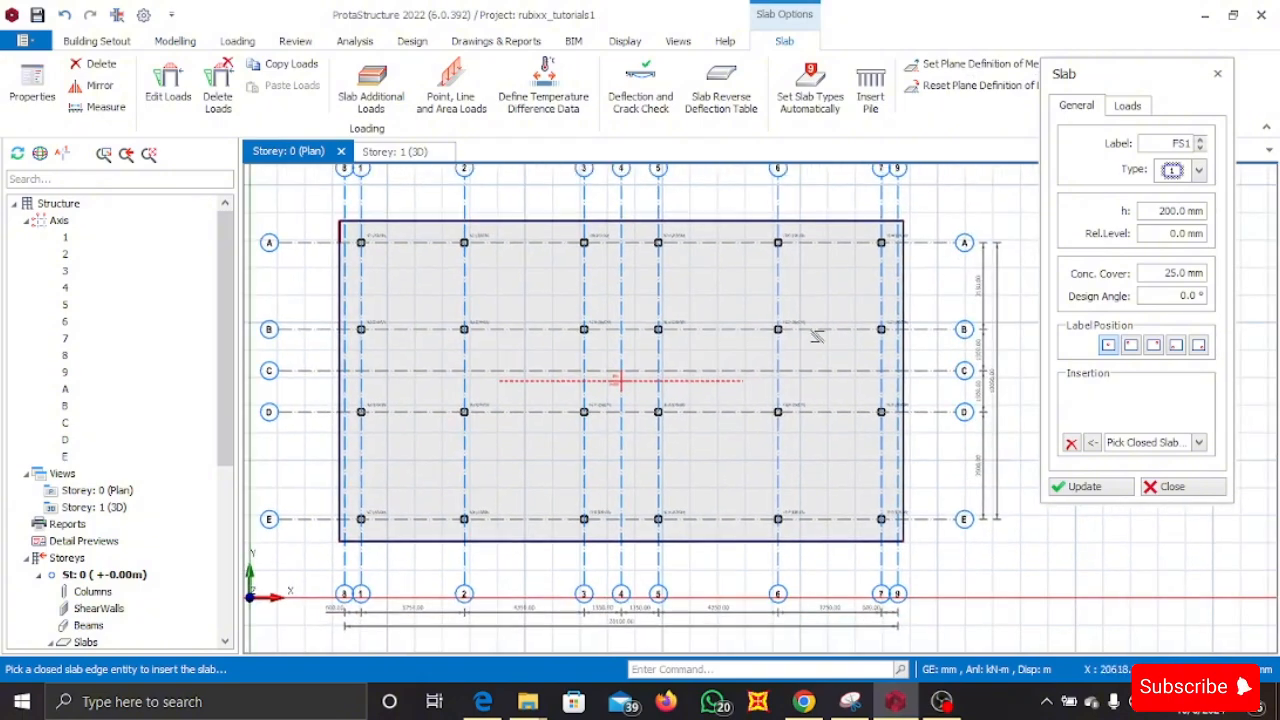
pyautogui.press('Escape')
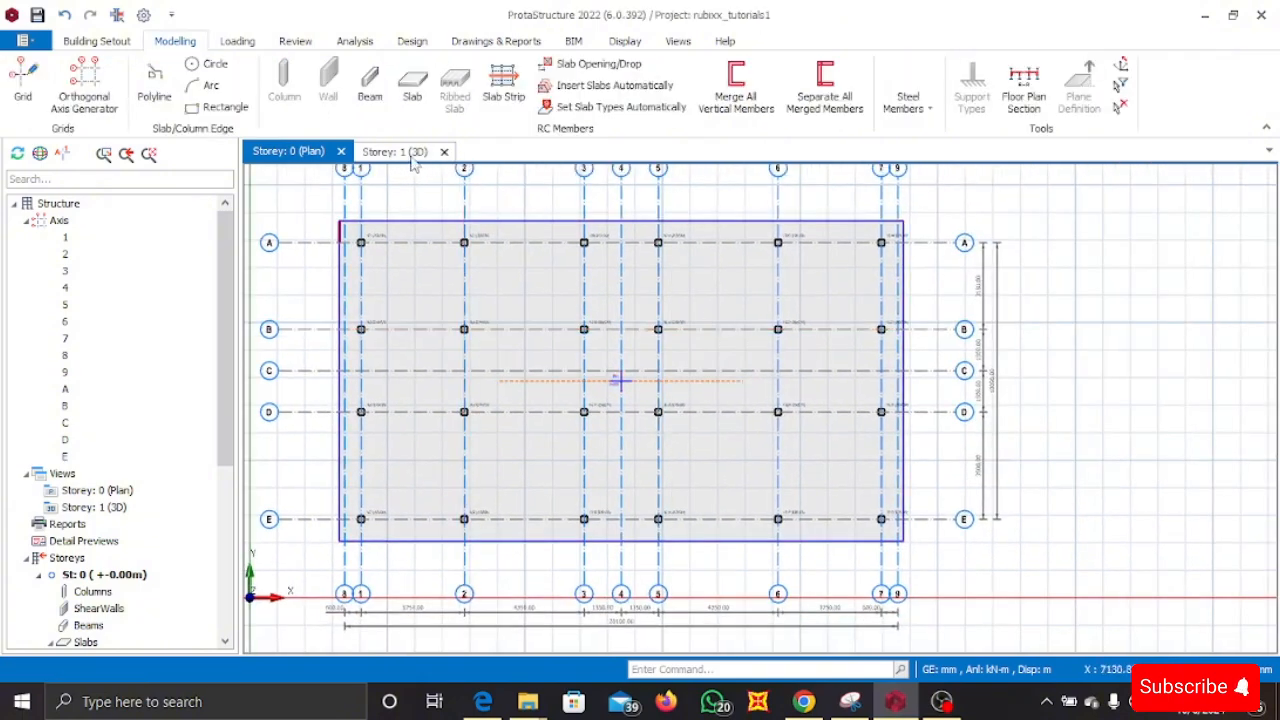
# - Examine the new ground slab from several sides in the 3D view of Storey 1
pyautogui.click(400, 152)
pyautogui.scroll(-3, 766, 356)
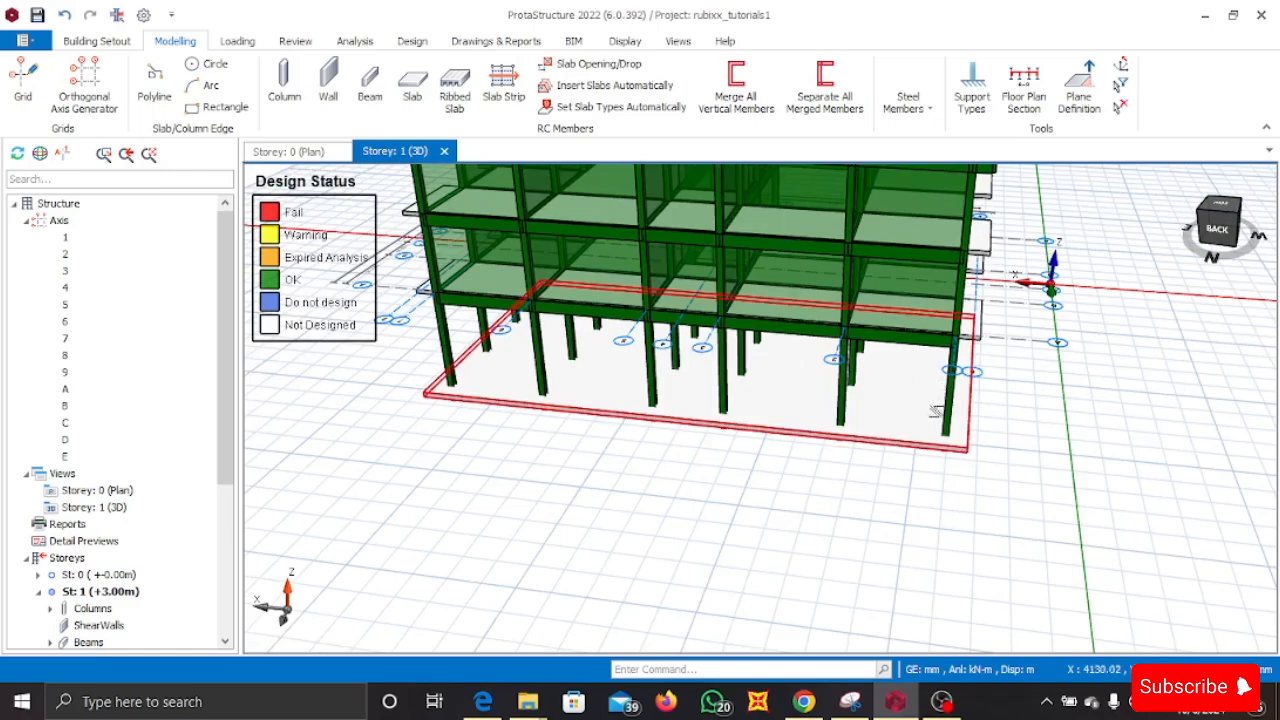
pyautogui.scroll(3, 992, 402)
pyautogui.scroll(-3, 1051, 388)
pyautogui.moveTo(1057, 386); pyautogui.dragTo(755, 519, button='middle')
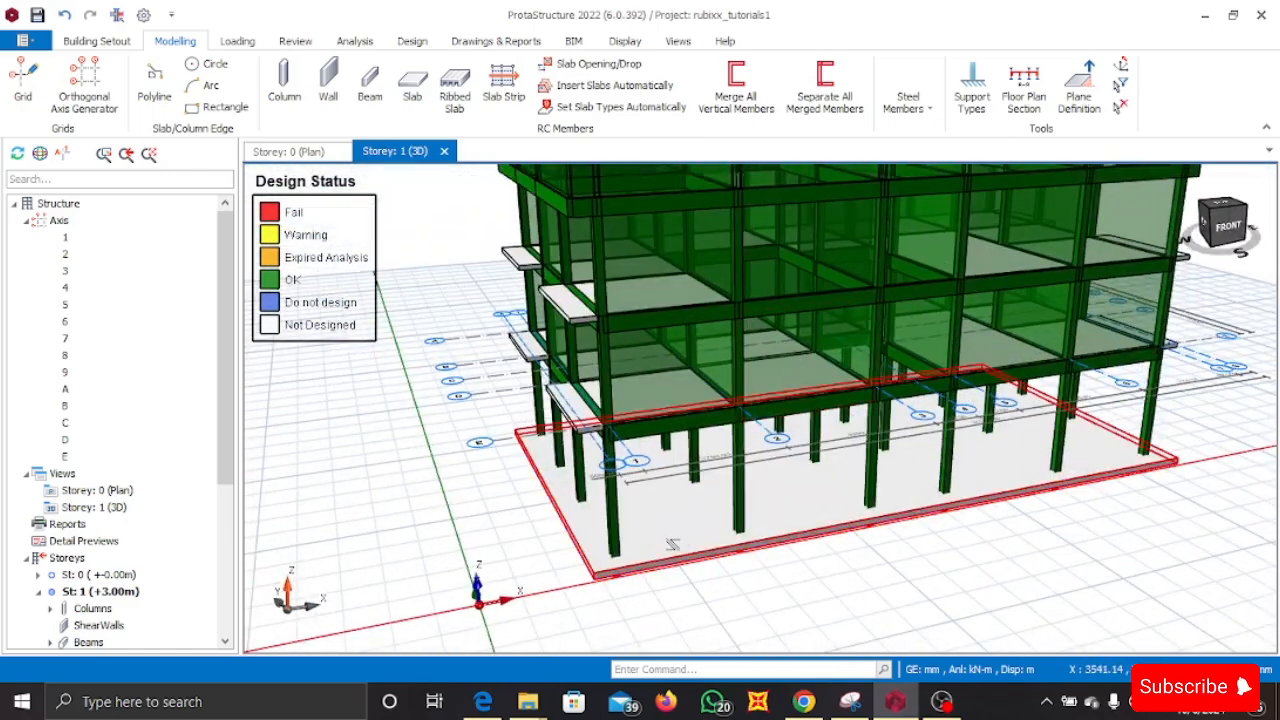
pyautogui.click(672, 544)
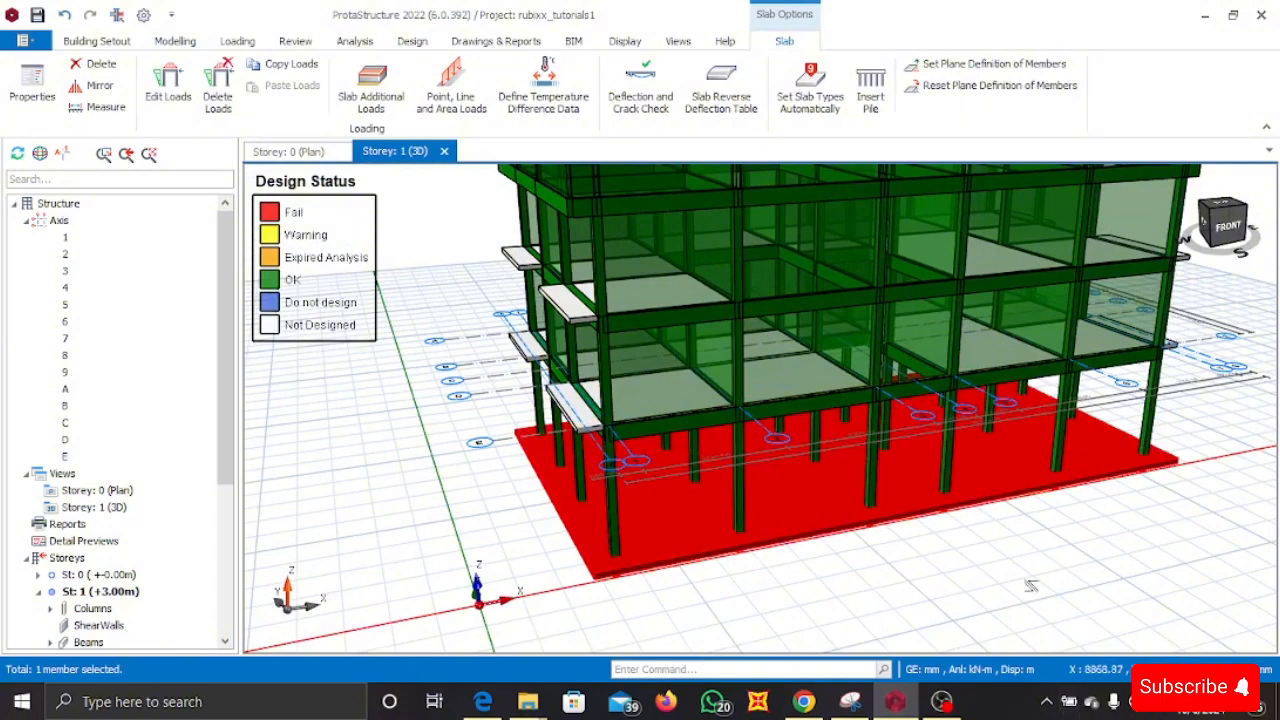
pyautogui.click(390, 485)
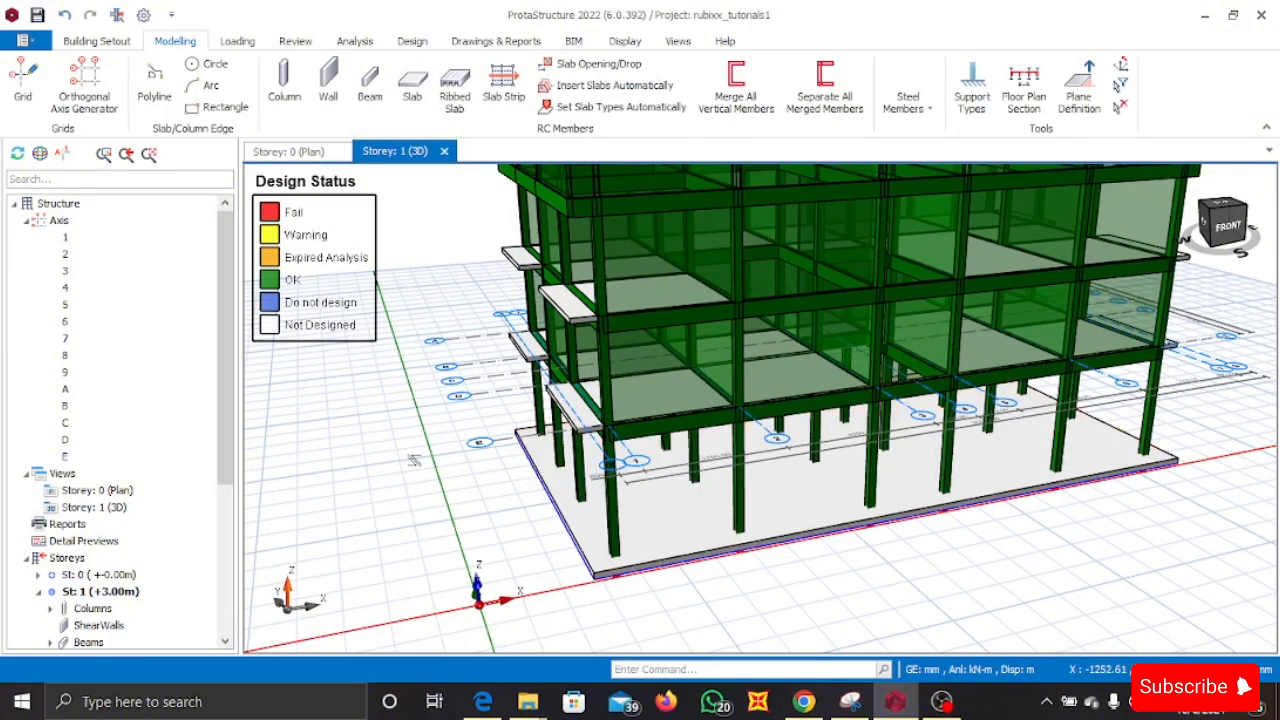
# - In the Storey 0 plan, set up a new X-direction slab strip as an FE Strip with the scope-width option
pyautogui.click(289, 152)
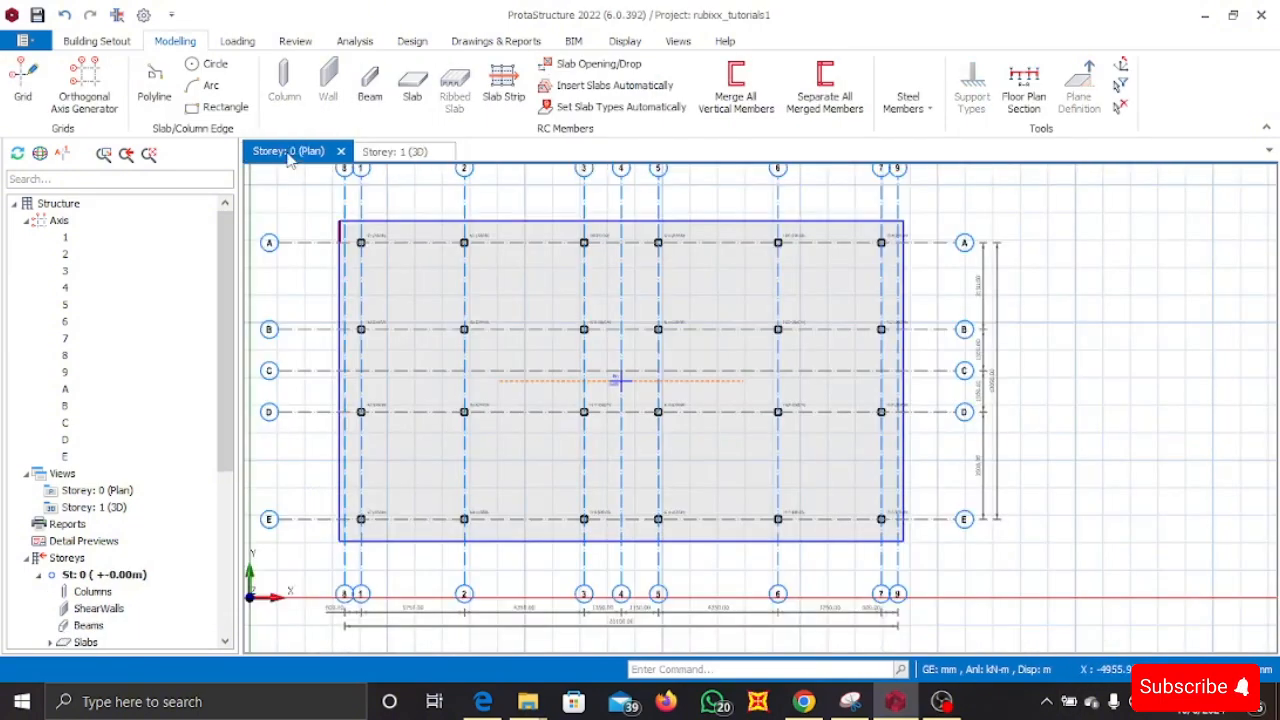
pyautogui.scroll(-3, 766, 364)
pyautogui.scroll(4, 627, 318)
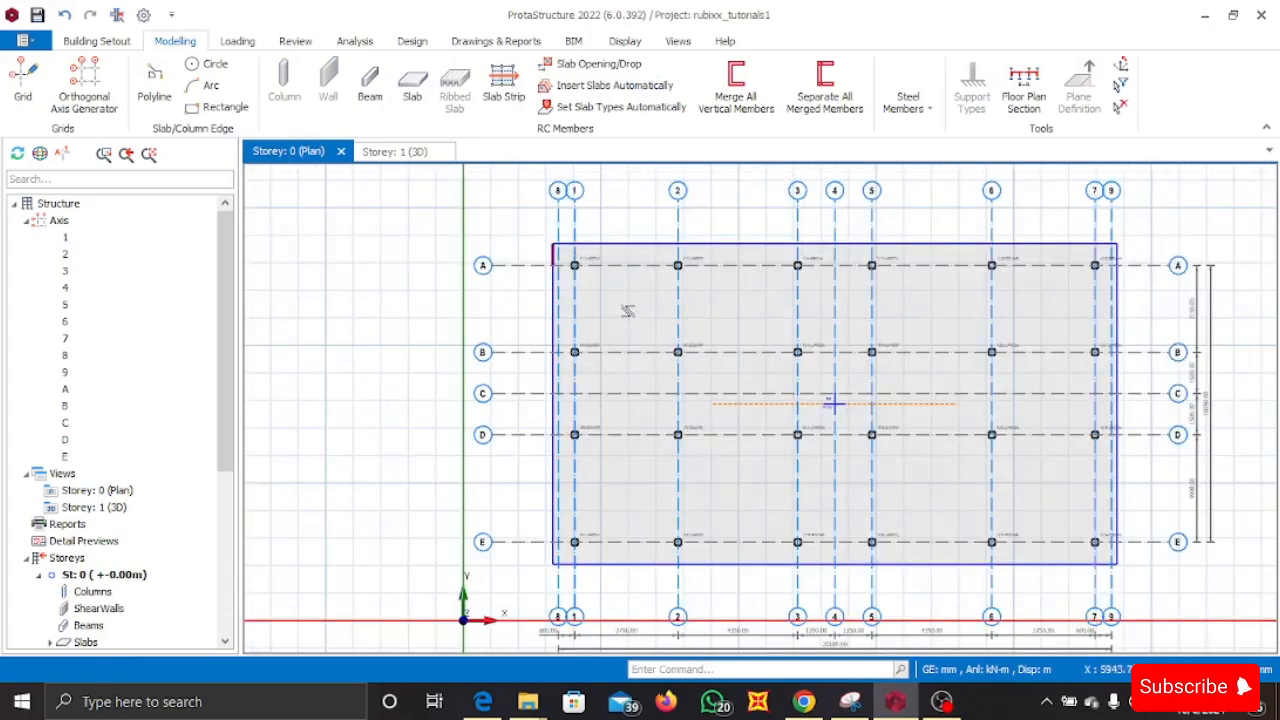
pyautogui.moveTo(631, 316); pyautogui.dragTo(546, 307, button='middle')
pyautogui.moveTo(857, 318); pyautogui.dragTo(784, 316, button='middle')
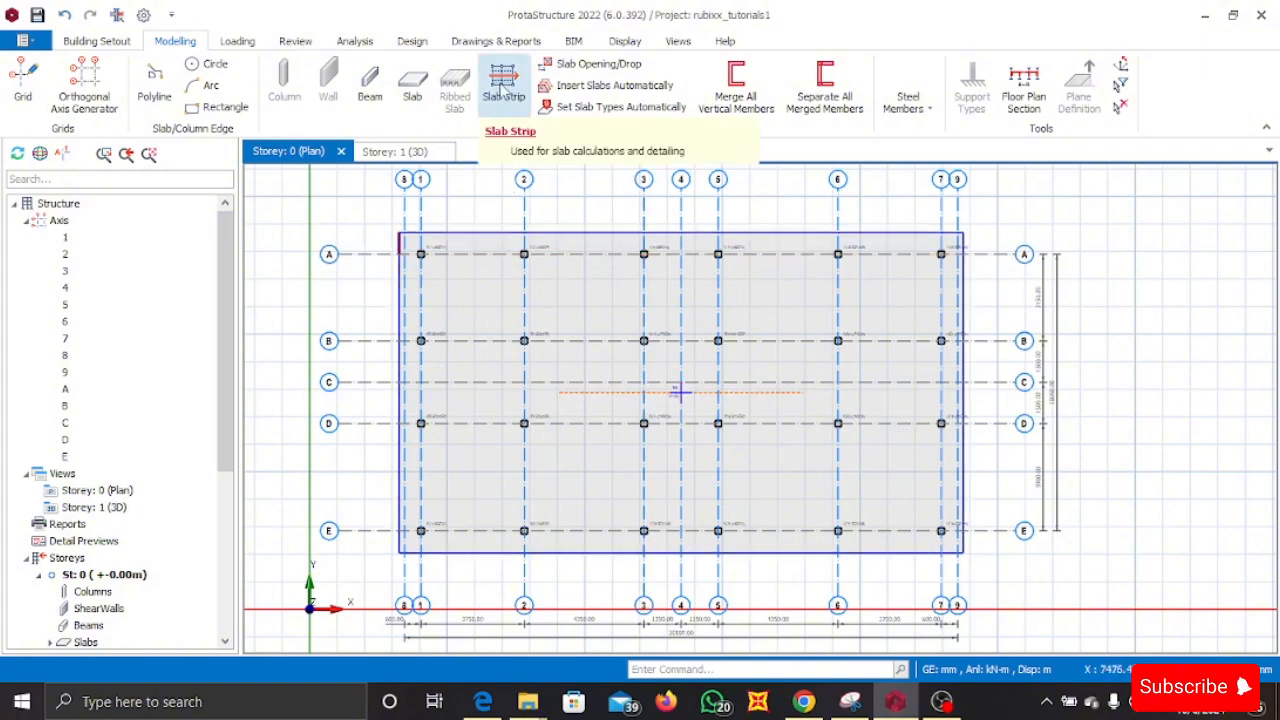
pyautogui.click(505, 90)
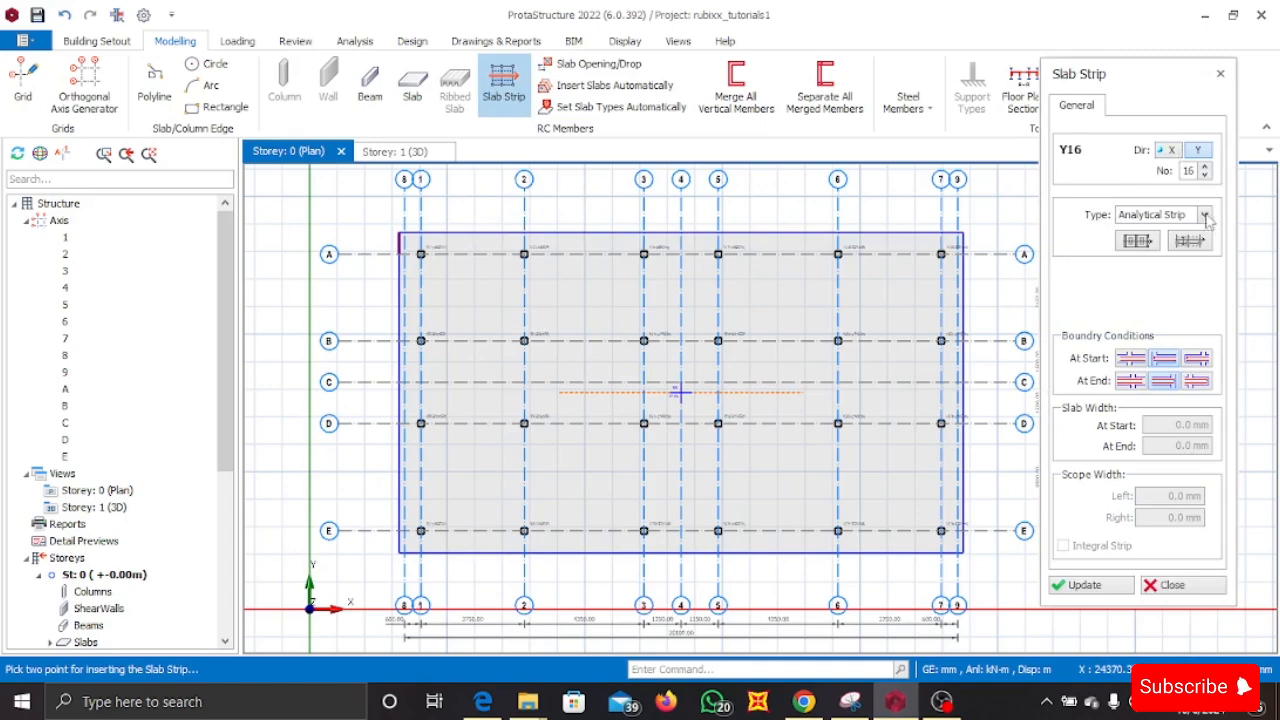
pyautogui.click(1172, 150)
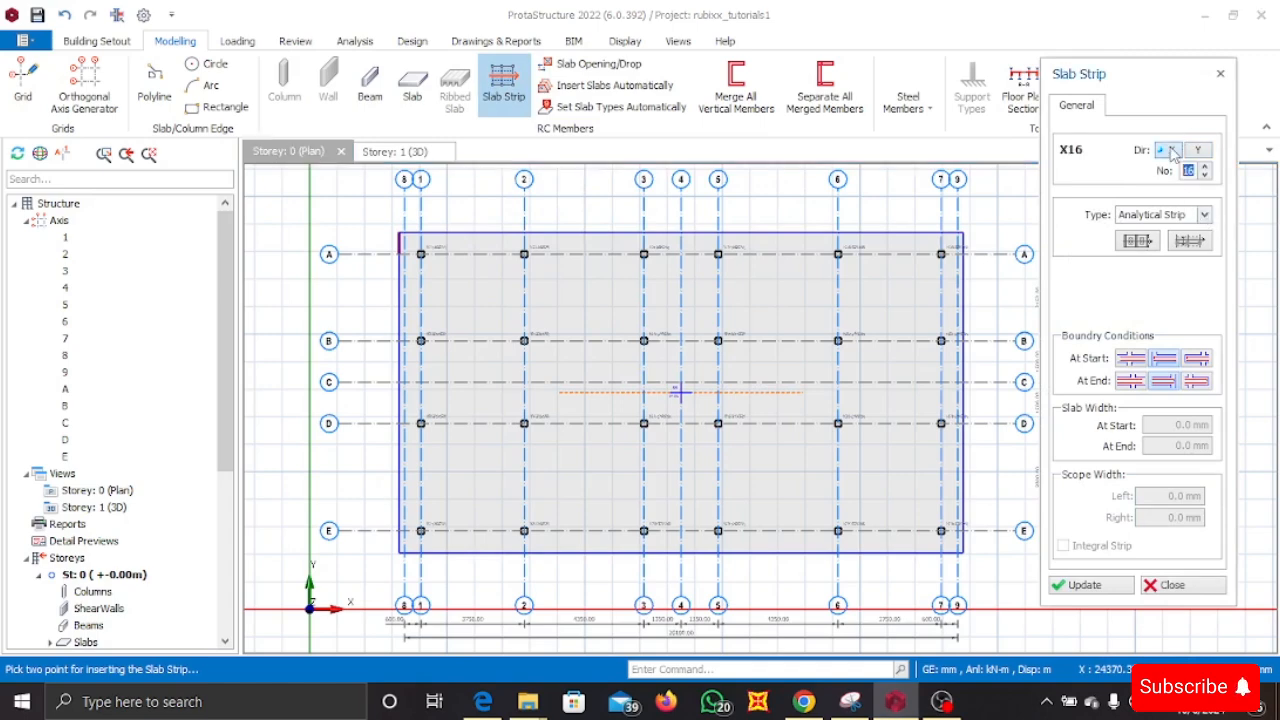
pyautogui.click(1205, 215)
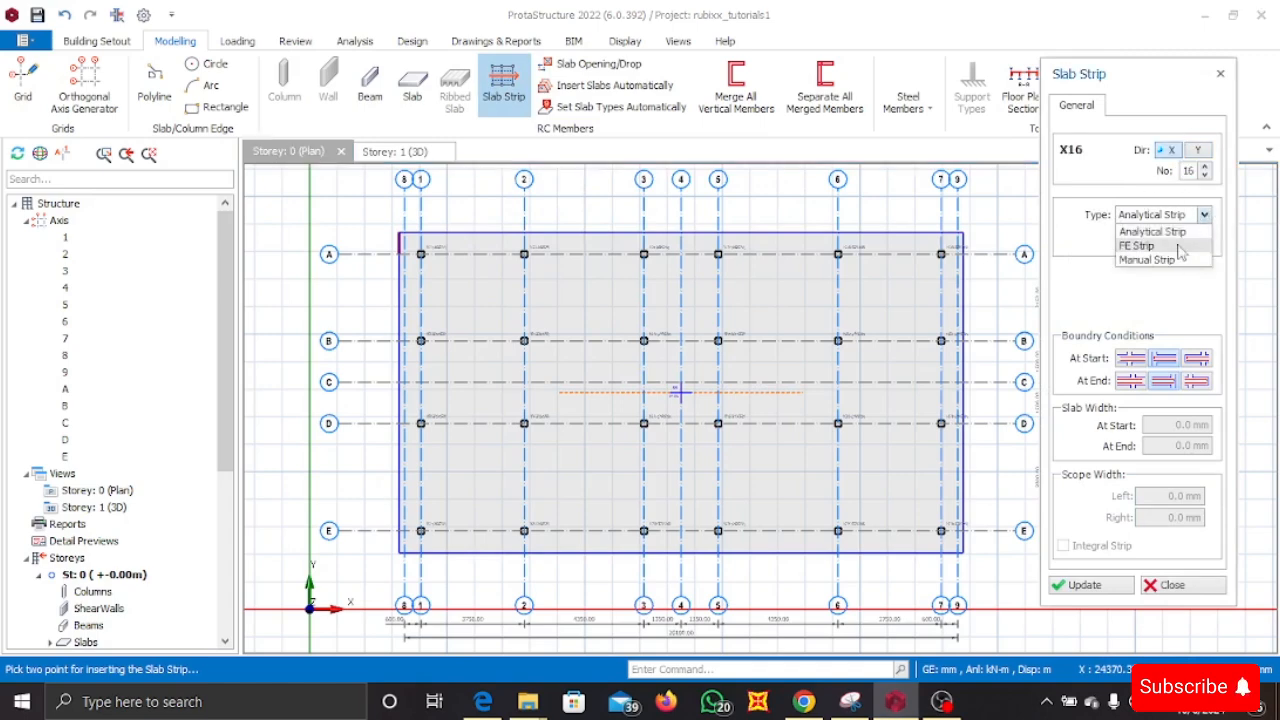
pyautogui.click(1151, 247)
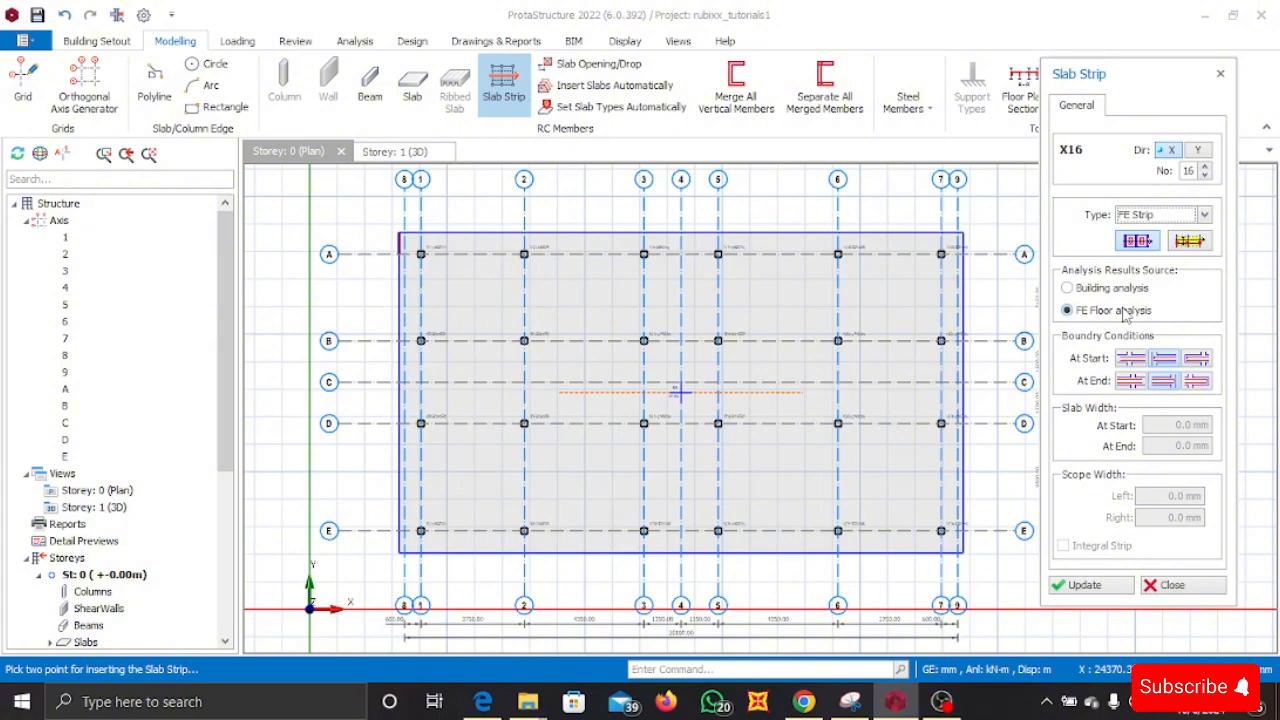
pyautogui.click(1190, 242)
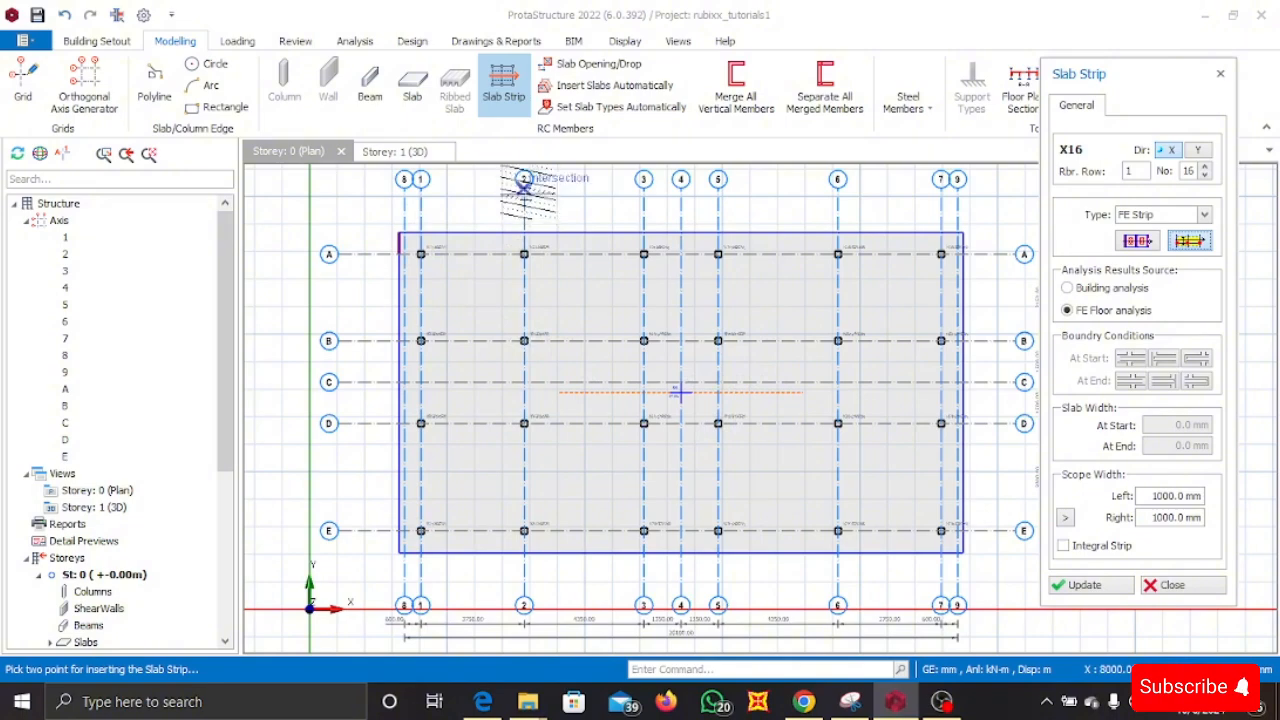
# - Insert an FE slab strip along axis 2, from its upper bubble to its lower bubble
pyautogui.scroll(4, 522, 185)
pyautogui.click(518, 217)
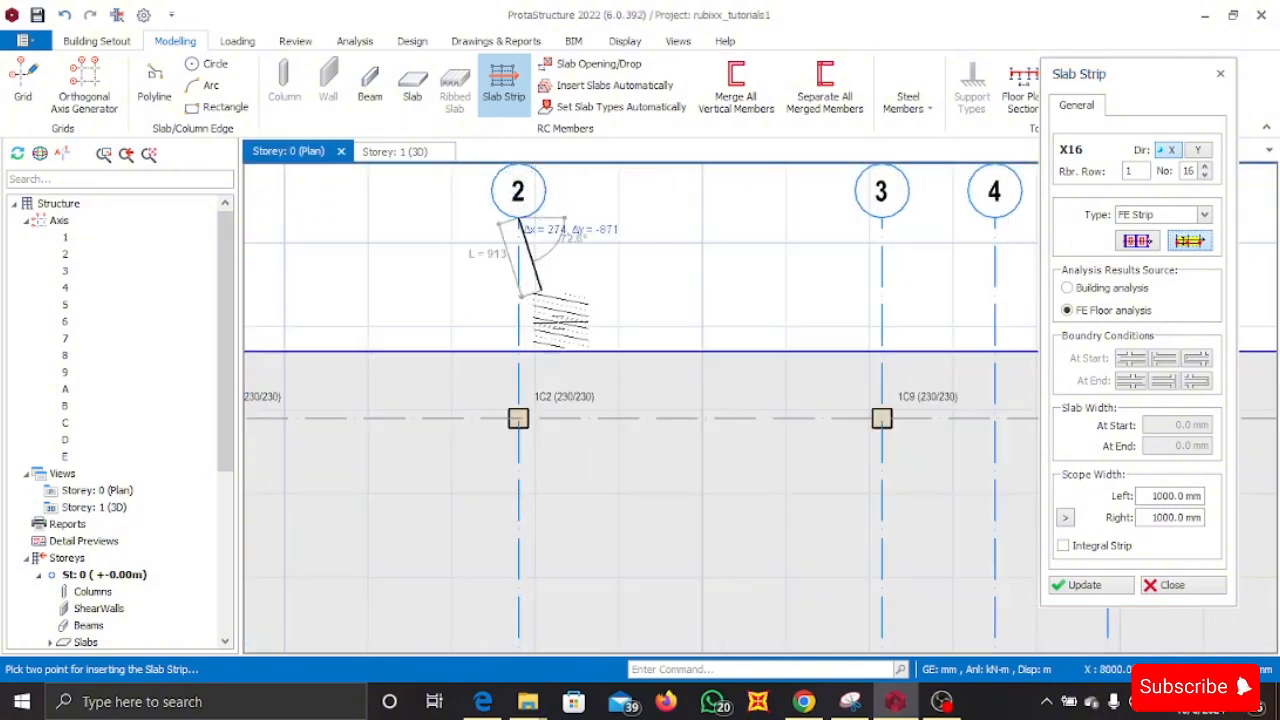
pyautogui.scroll(-4, 543, 286)
pyautogui.scroll(5, 510, 483)
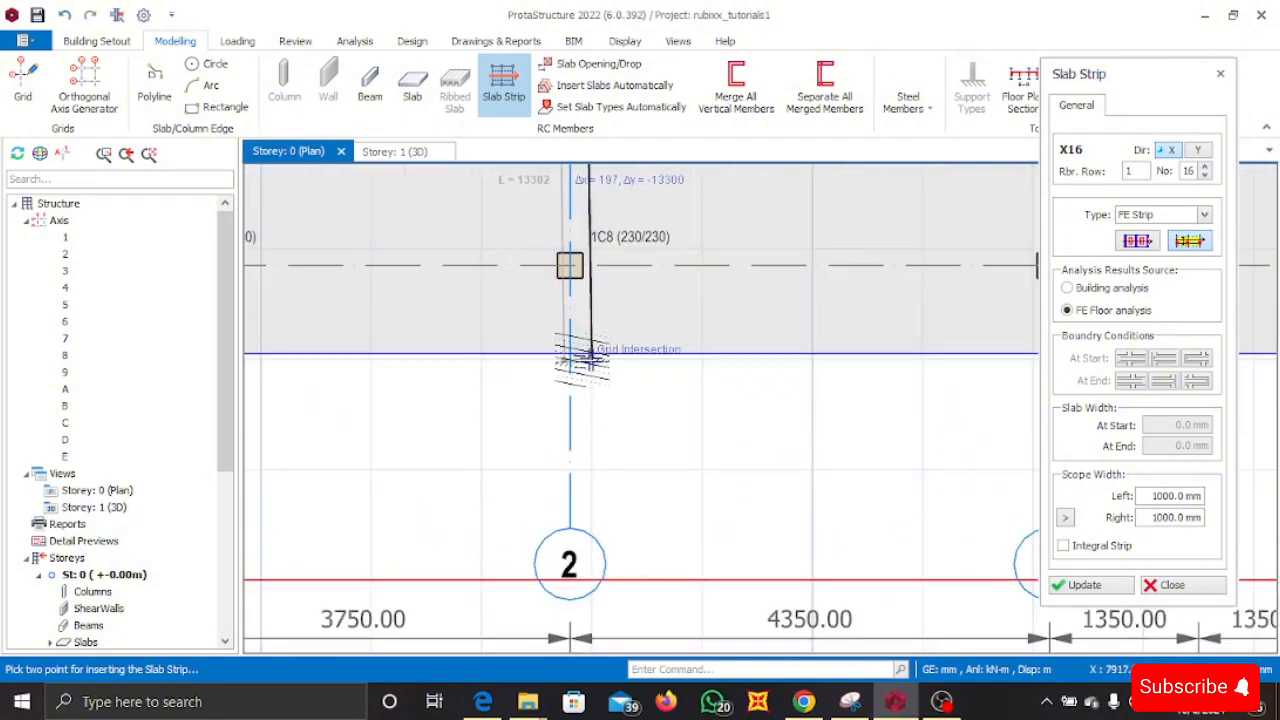
pyautogui.click(570, 528)
pyautogui.scroll(-5, 595, 500)
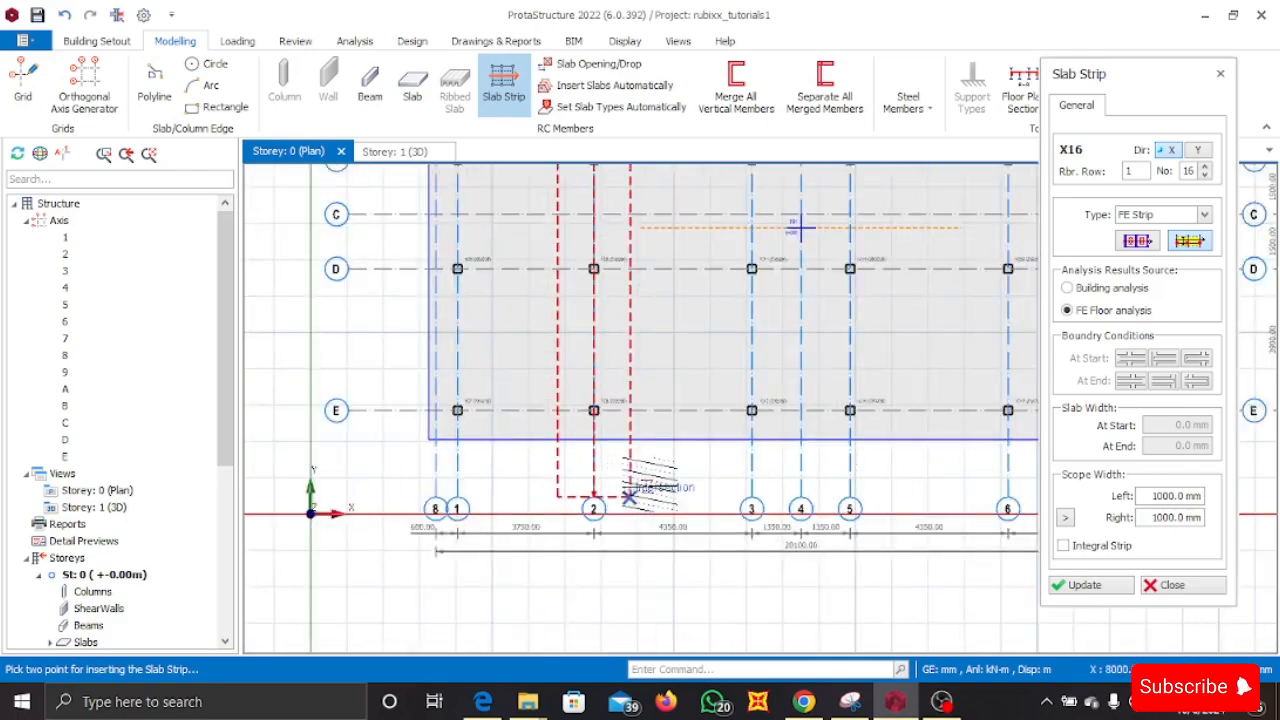
# - Insert an FE slab strip along axis 4, running between its upper and lower bubbles
pyautogui.scroll(3, 625, 290)
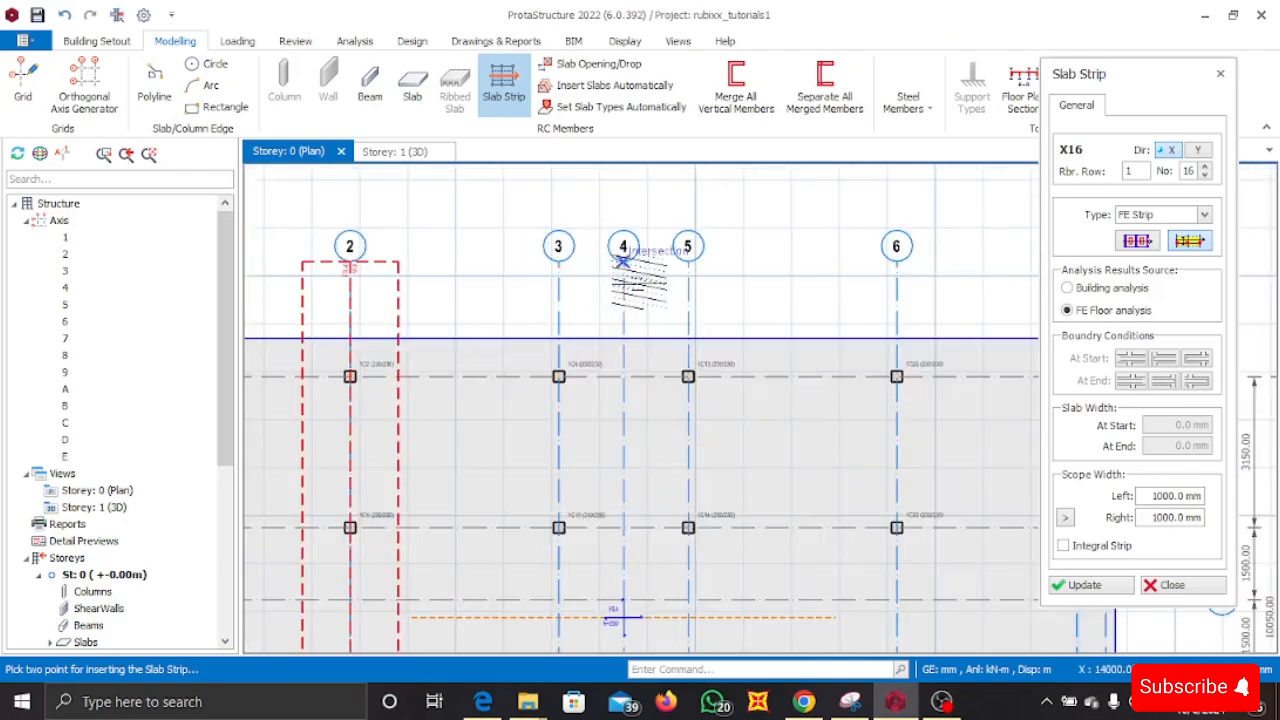
pyautogui.scroll(-5, 634, 458)
pyautogui.moveTo(624, 572); pyautogui.dragTo(607, 432, button='middle')
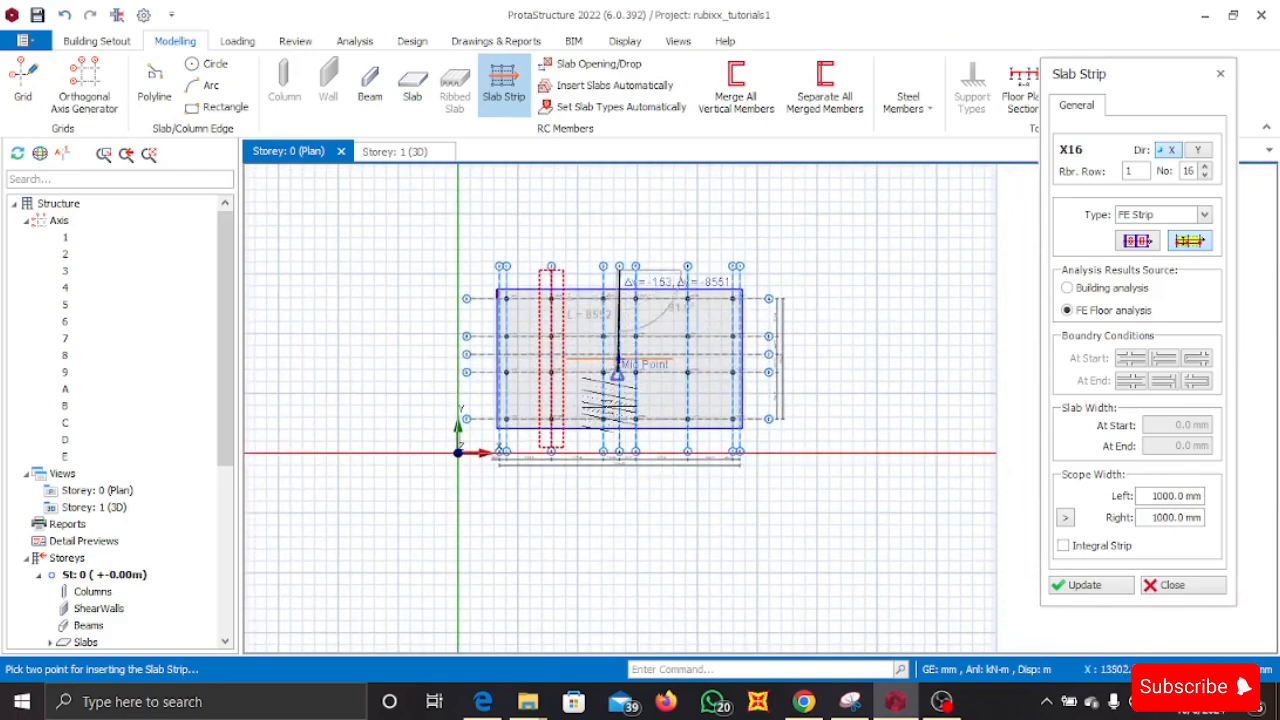
pyautogui.scroll(5, 605, 433)
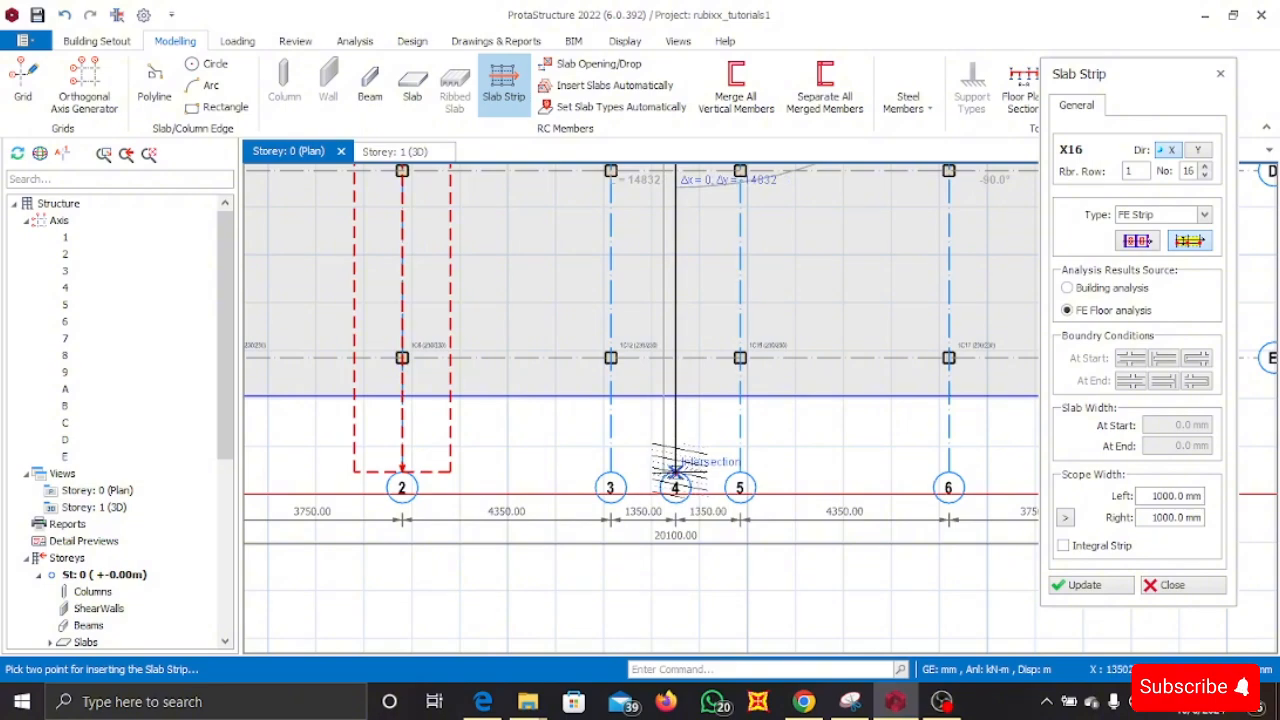
pyautogui.click(675, 470)
pyautogui.scroll(-5, 675, 470)
# - Insert an FE slab strip along axis 6, running the full length between its two bubbles
pyautogui.scroll(3, 690, 405)
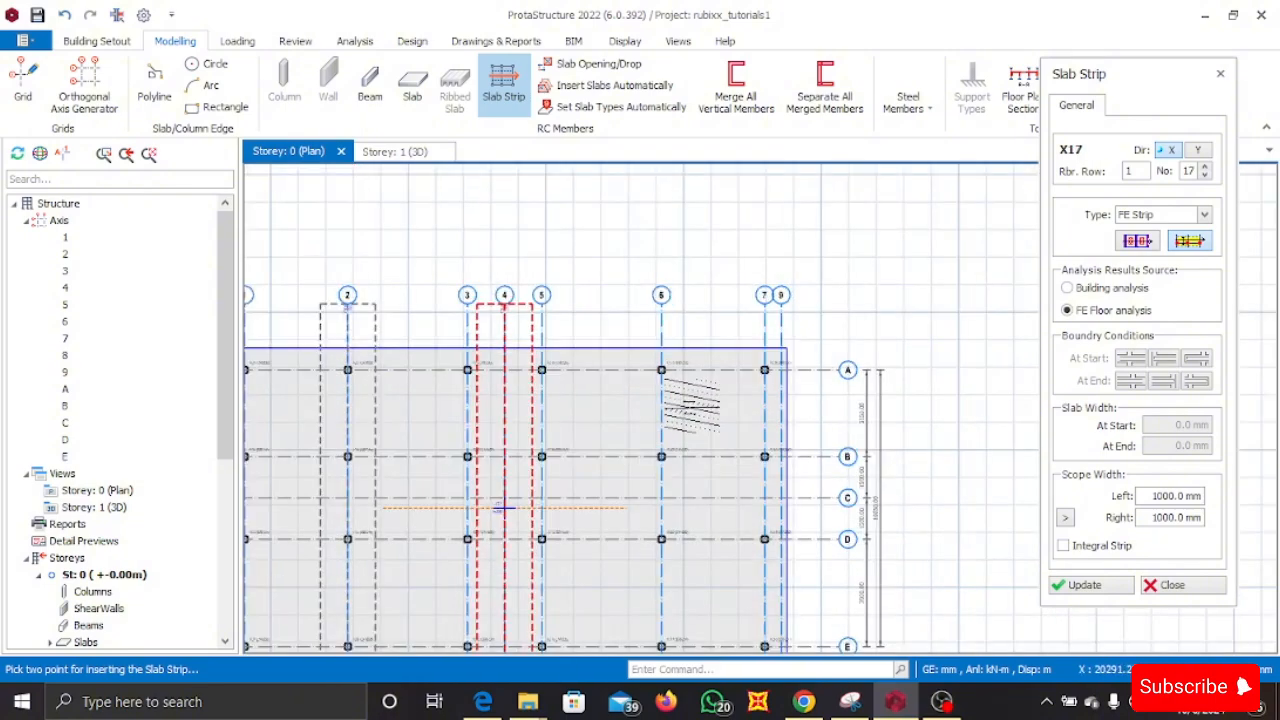
pyautogui.scroll(3, 669, 340)
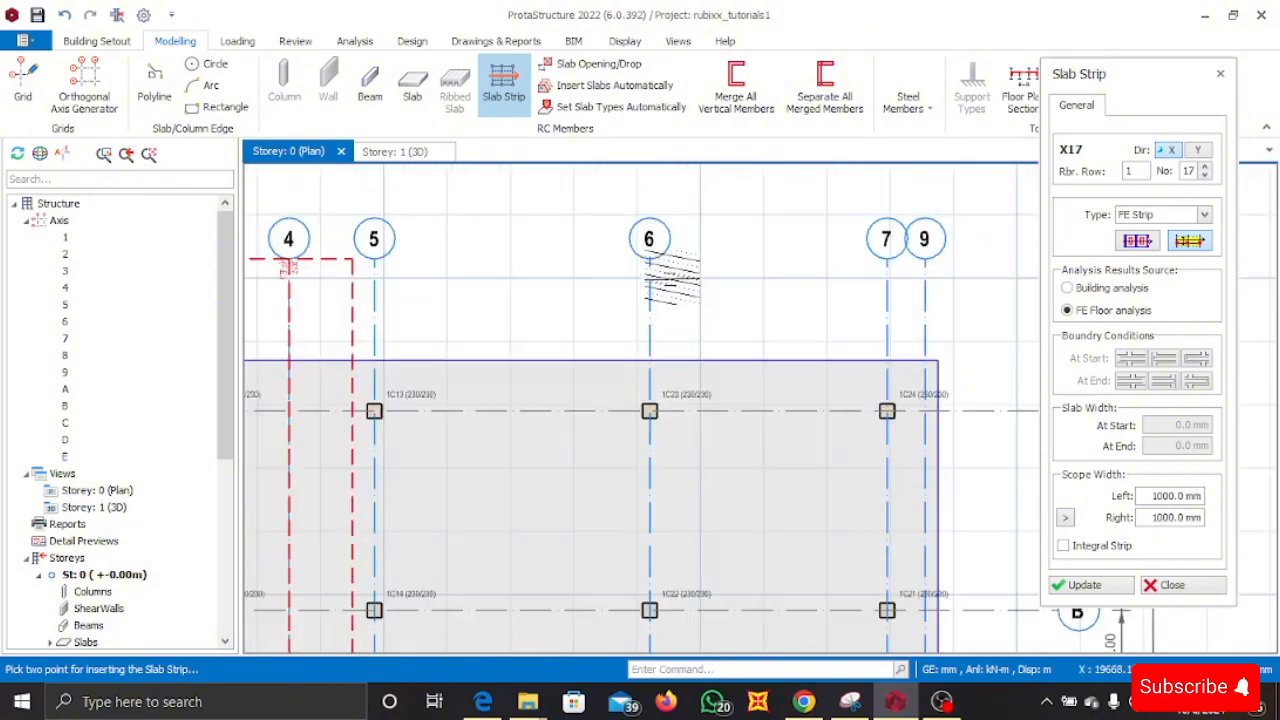
pyautogui.click(649, 258)
pyautogui.scroll(-4, 700, 450)
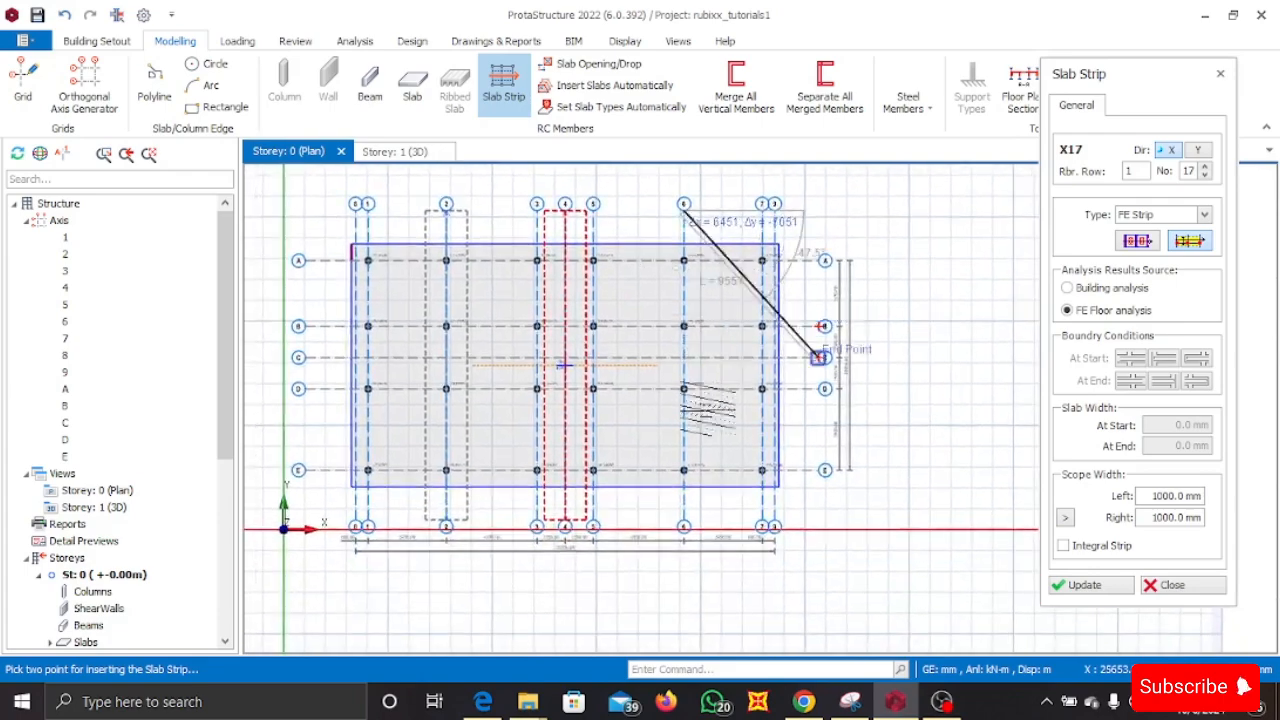
pyautogui.scroll(1, 684, 520)
pyautogui.click(684, 520)
pyautogui.scroll(-4, 694, 404)
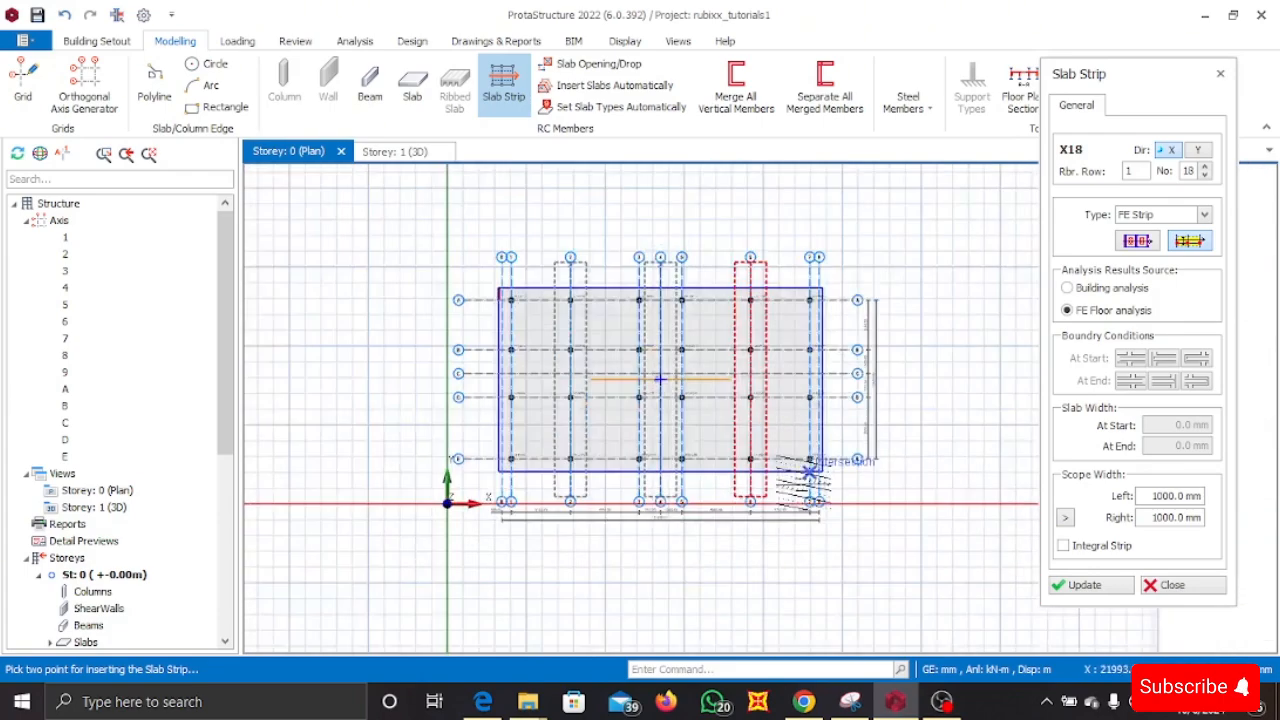
# - Insert a horizontal FE slab strip along axis E, spanning between its two end bubbles
pyautogui.scroll(4, 565, 455)
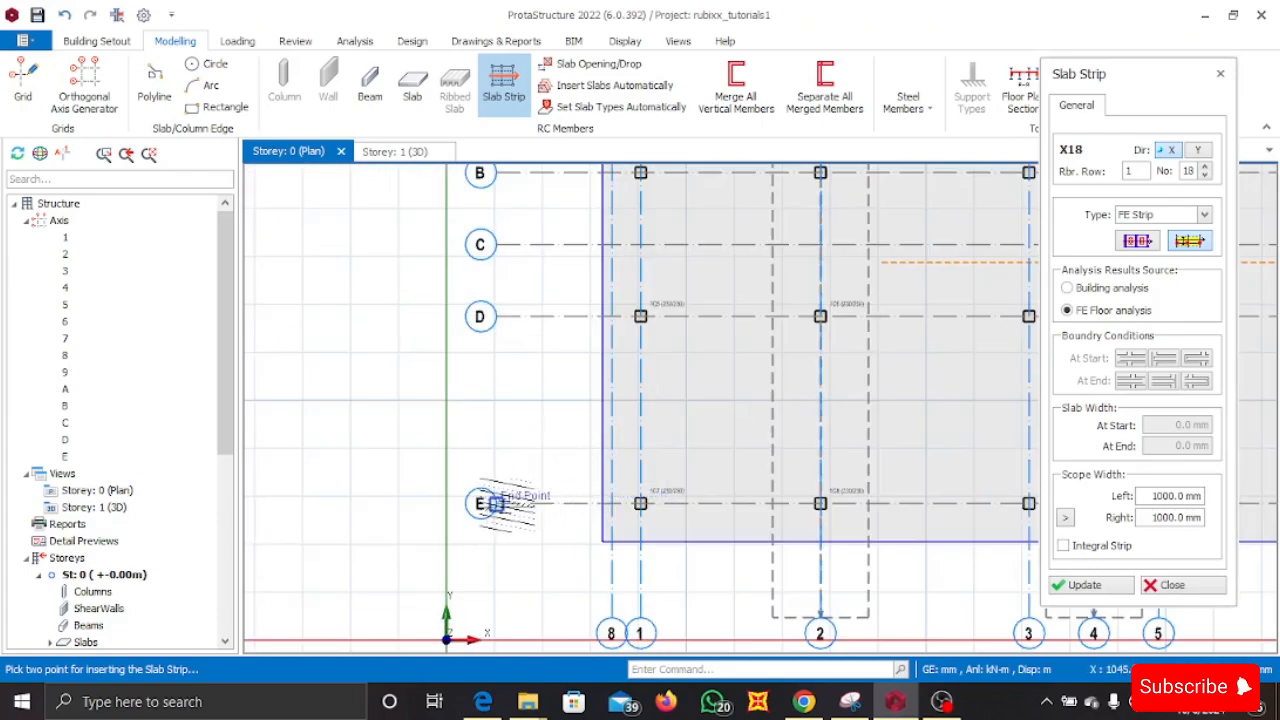
pyautogui.click(496, 503)
pyautogui.scroll(-3, 757, 520)
pyautogui.scroll(4, 790, 510)
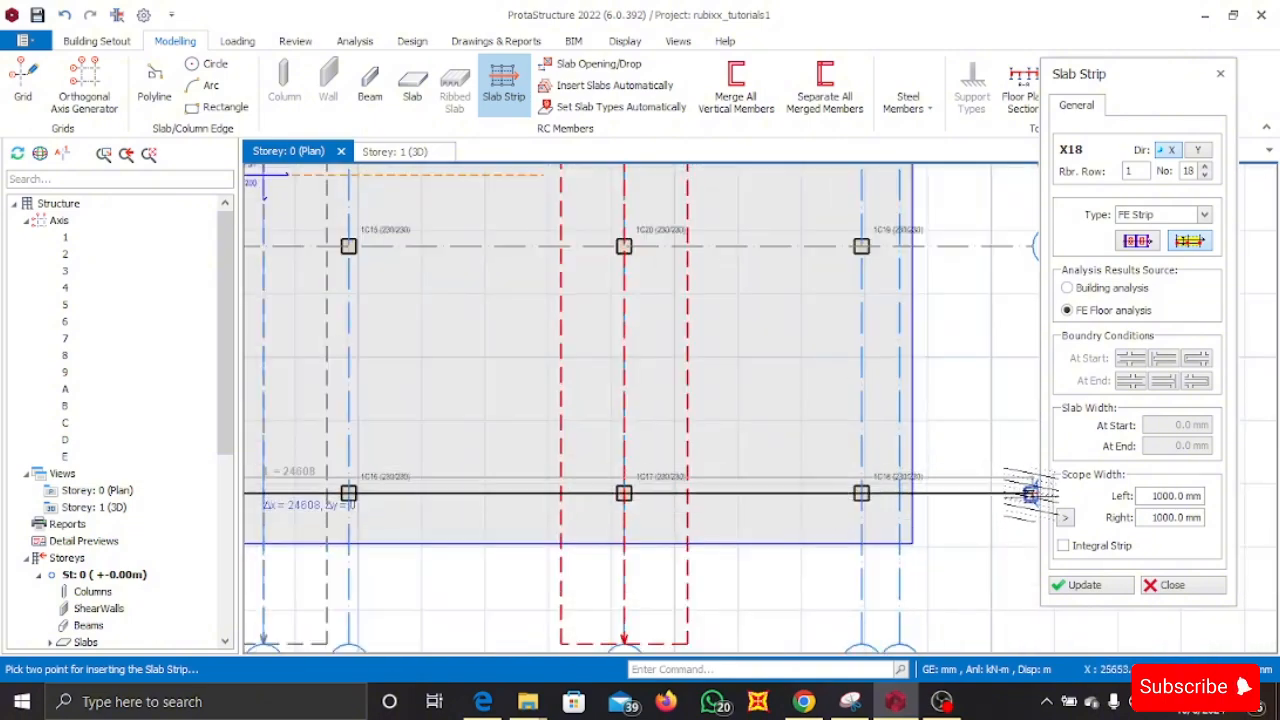
pyautogui.click(1030, 493)
pyautogui.scroll(-4, 950, 456)
# - Insert a horizontal FE slab strip along axis C, across the full slab between its end bubbles
pyautogui.moveTo(957, 457); pyautogui.dragTo(974, 526, button='middle')
pyautogui.scroll(3, 650, 430)
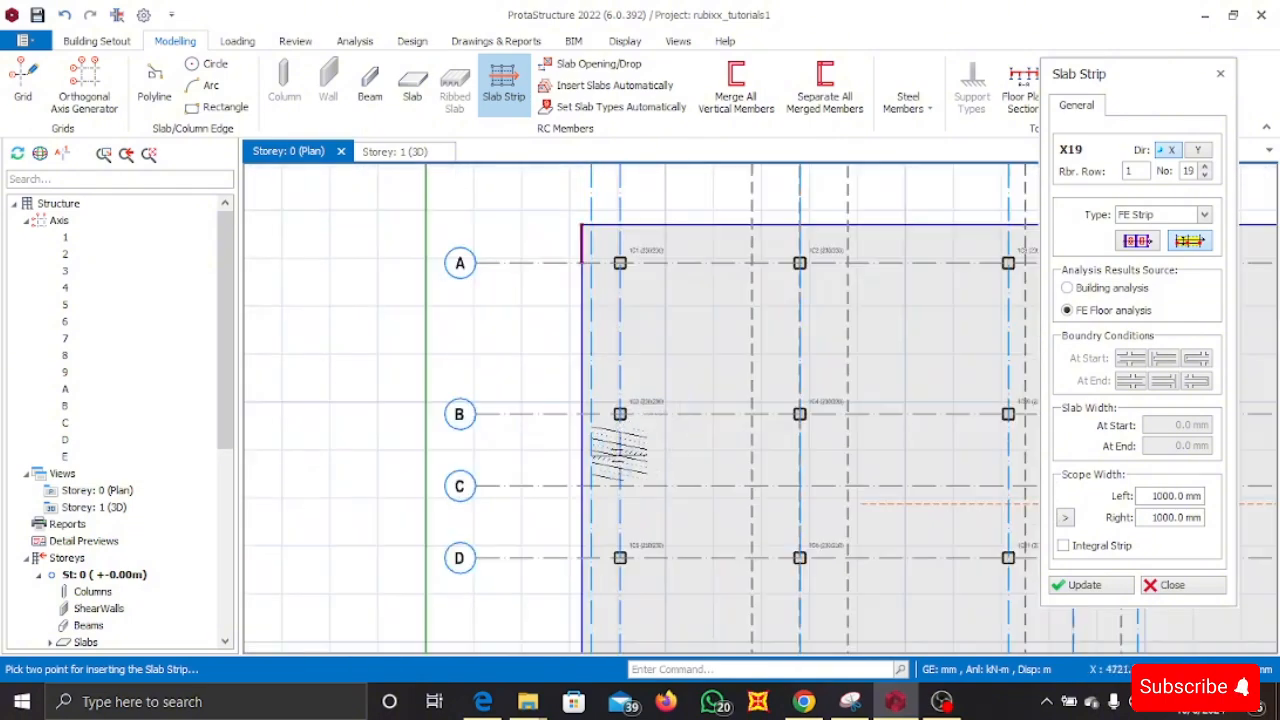
pyautogui.click(473, 487)
pyautogui.scroll(-4, 480, 487)
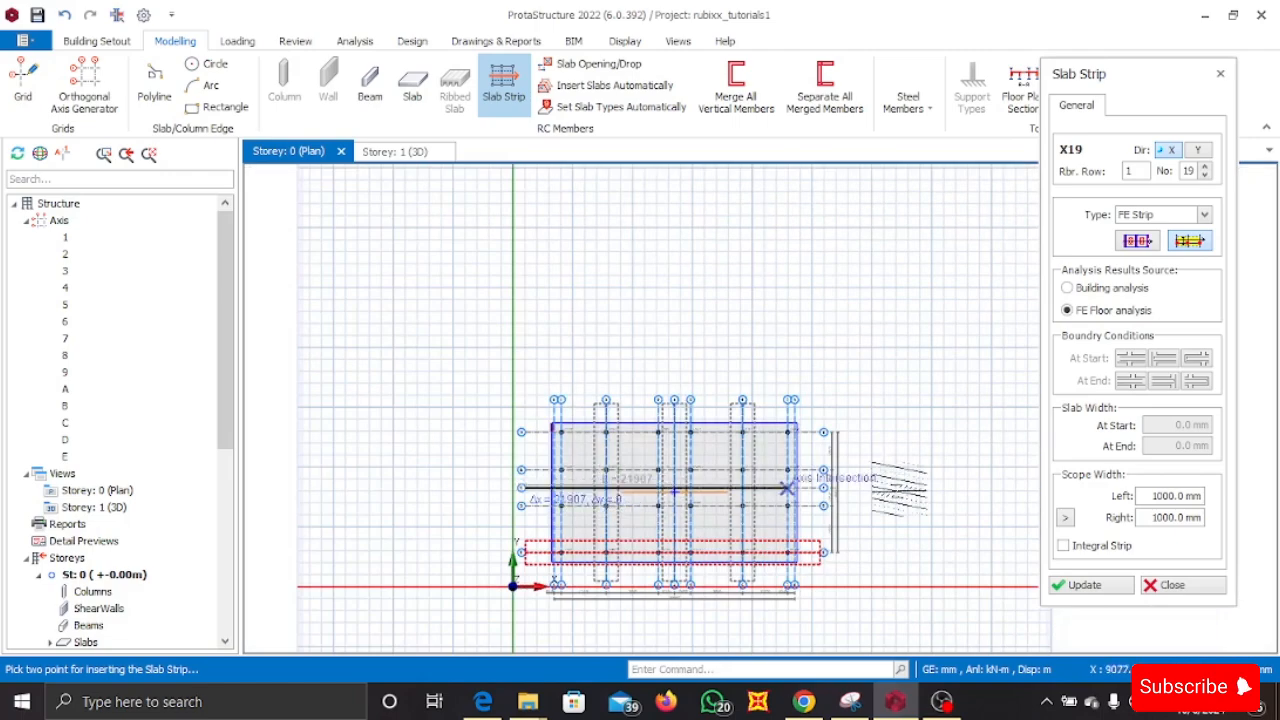
pyautogui.scroll(4, 860, 484)
pyautogui.click(785, 462)
pyautogui.scroll(-4, 740, 468)
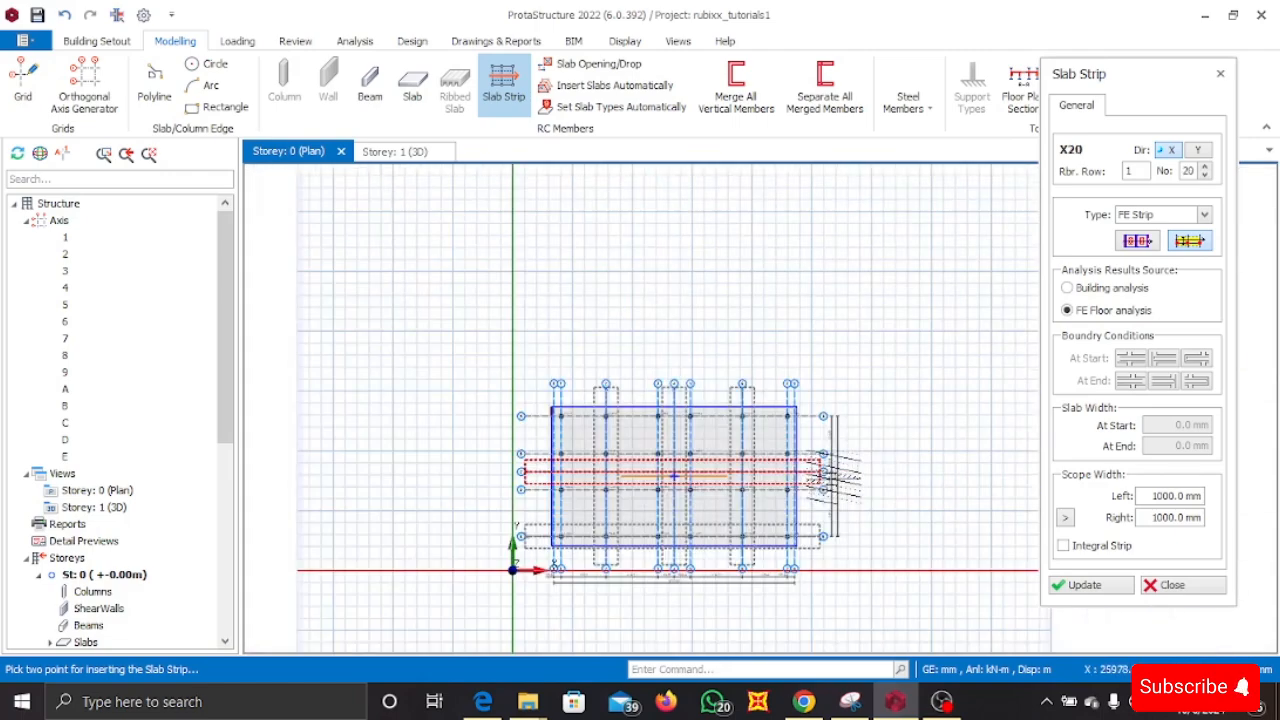
# - Insert a horizontal FE slab strip along axis A, spanning between its two end bubbles, and finish the slab strip command
pyautogui.scroll(4, 557, 408)
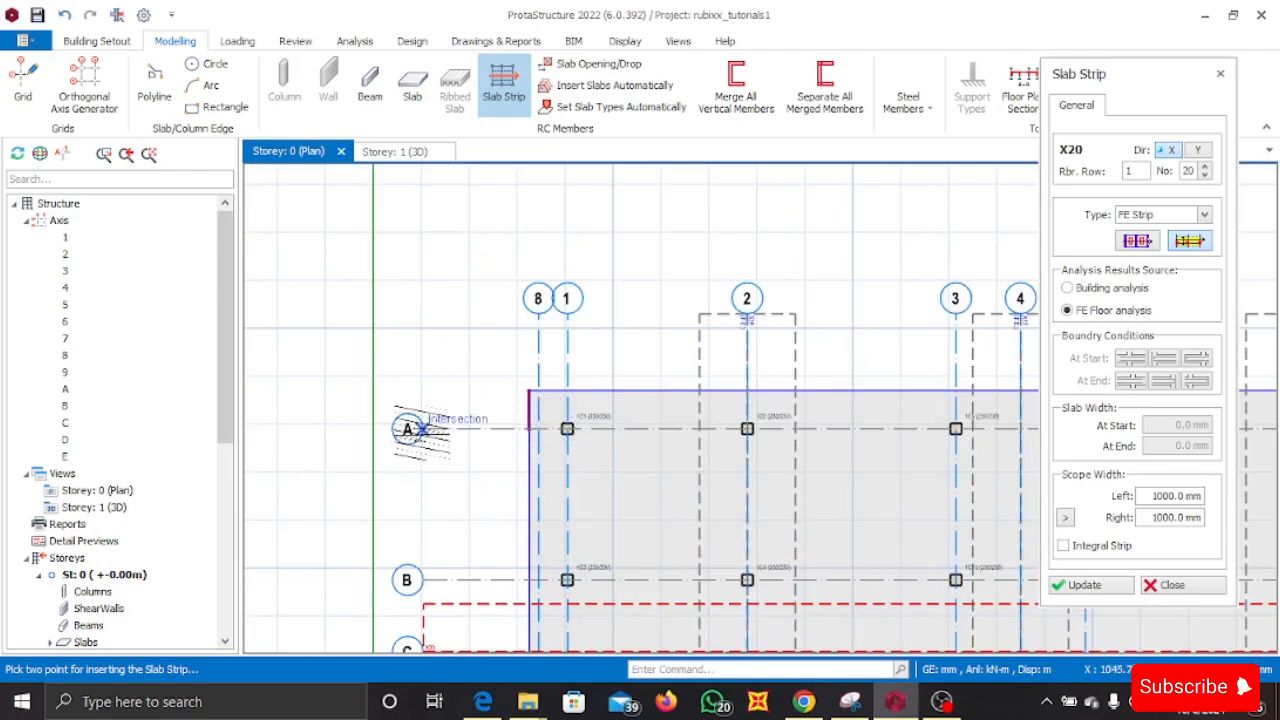
pyautogui.click(420, 428)
pyautogui.scroll(-4, 410, 468)
pyautogui.scroll(4, 812, 480)
pyautogui.scroll(2, 810, 484)
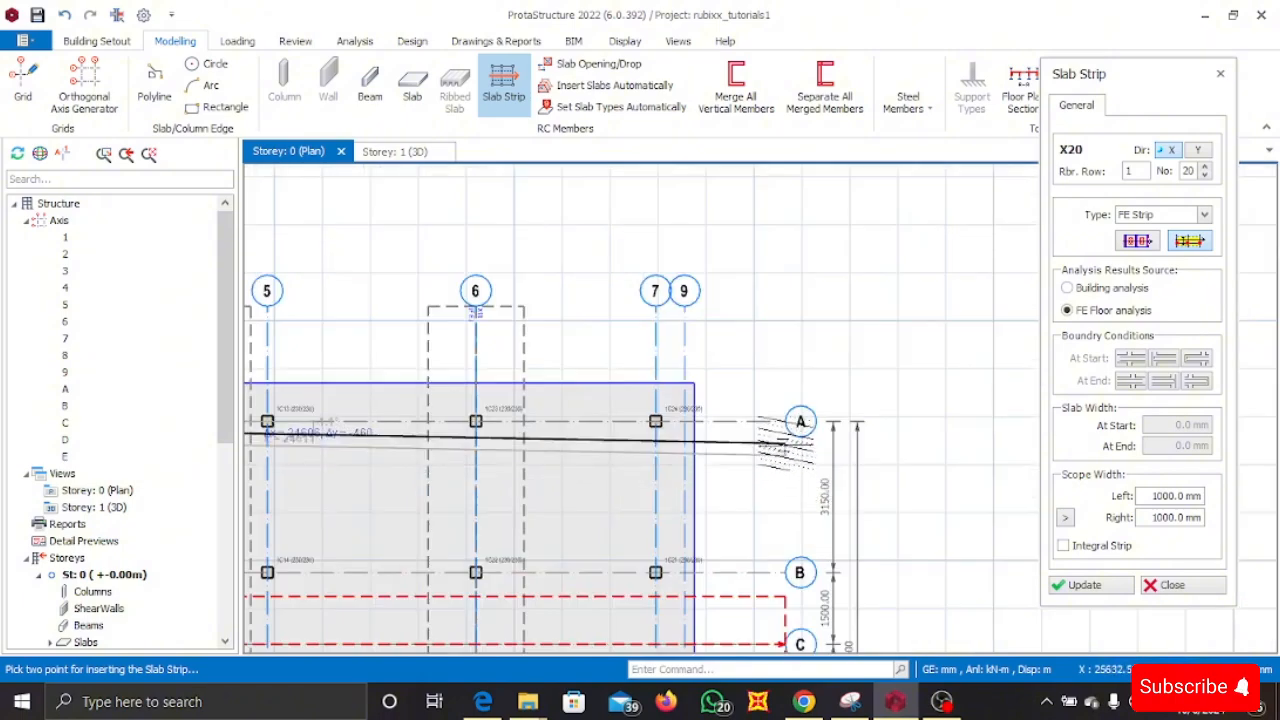
pyautogui.click(777, 425)
pyautogui.scroll(-4, 785, 467)
pyautogui.scroll(1, 800, 440)
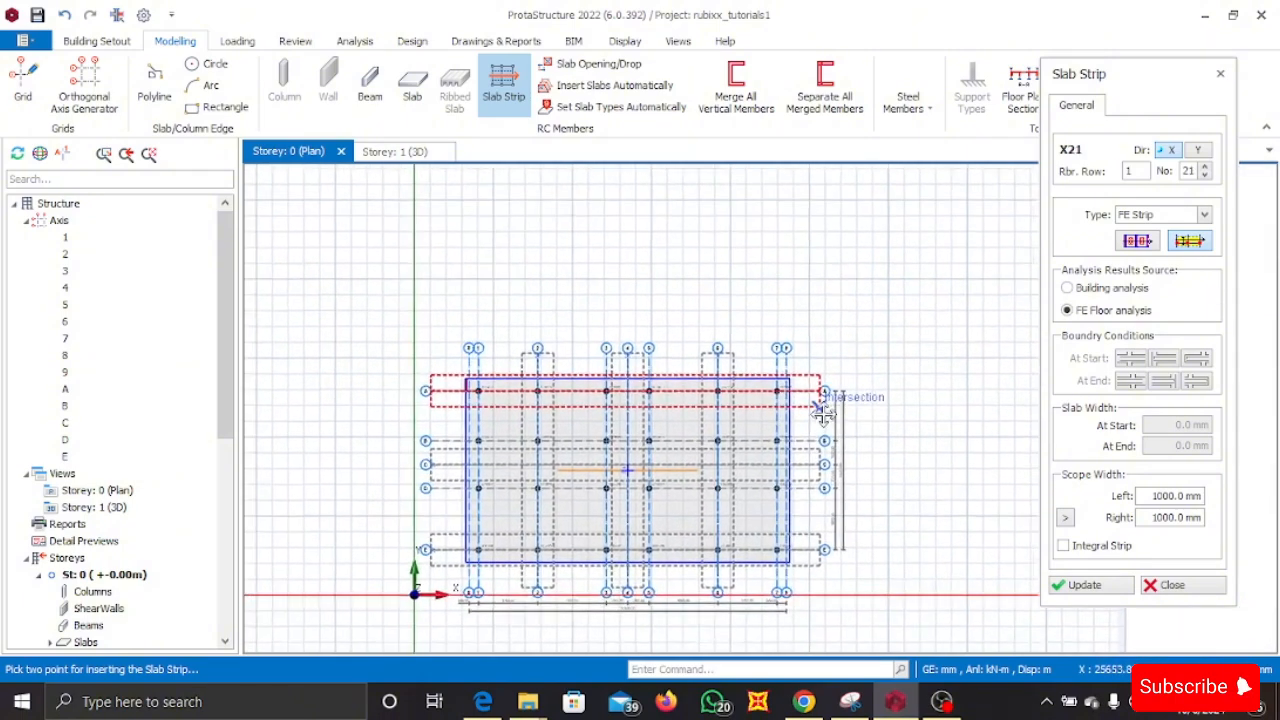
pyautogui.scroll(2, 462, 375)
pyautogui.press('Escape')
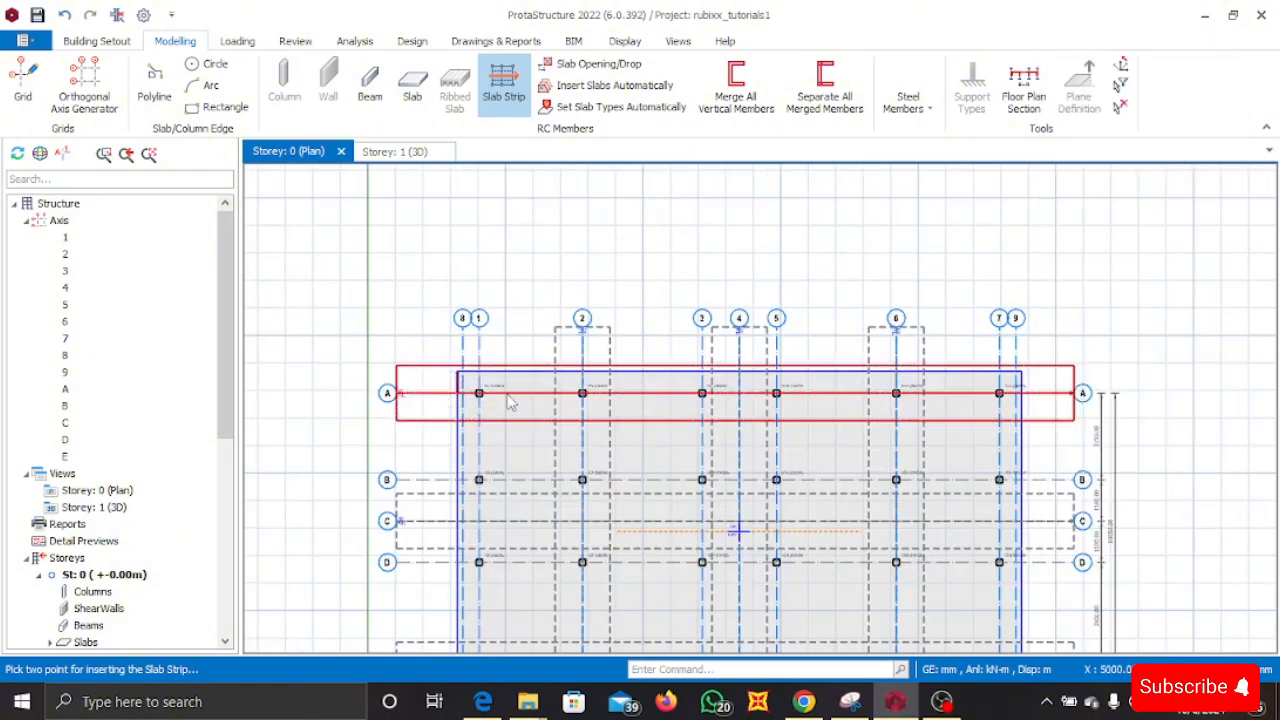
# - Examine how far the slab strips extend on either side of the grid axes along the slab's upper edge
pyautogui.moveTo(598, 418); pyautogui.dragTo(606, 342, button='middle')
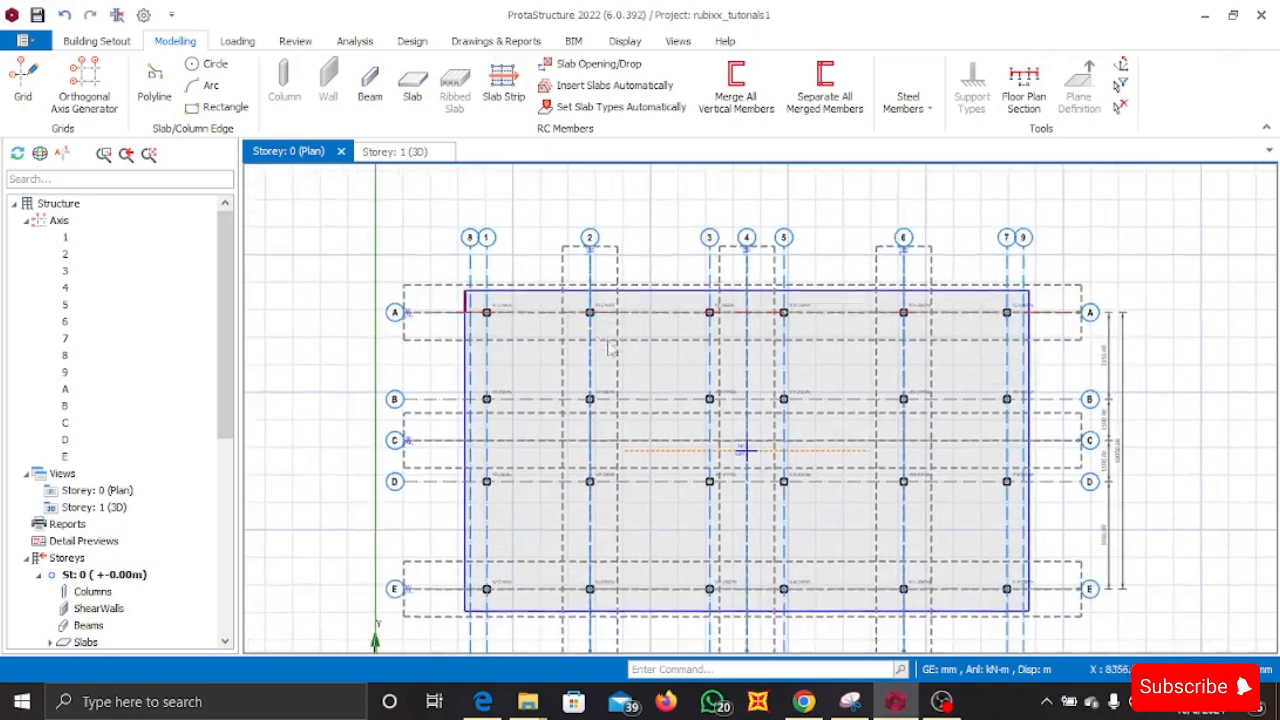
pyautogui.scroll(2, 564, 281)
pyautogui.moveTo(565, 263); pyautogui.dragTo(596, 333, button='middle')
pyautogui.scroll(3, 591, 334)
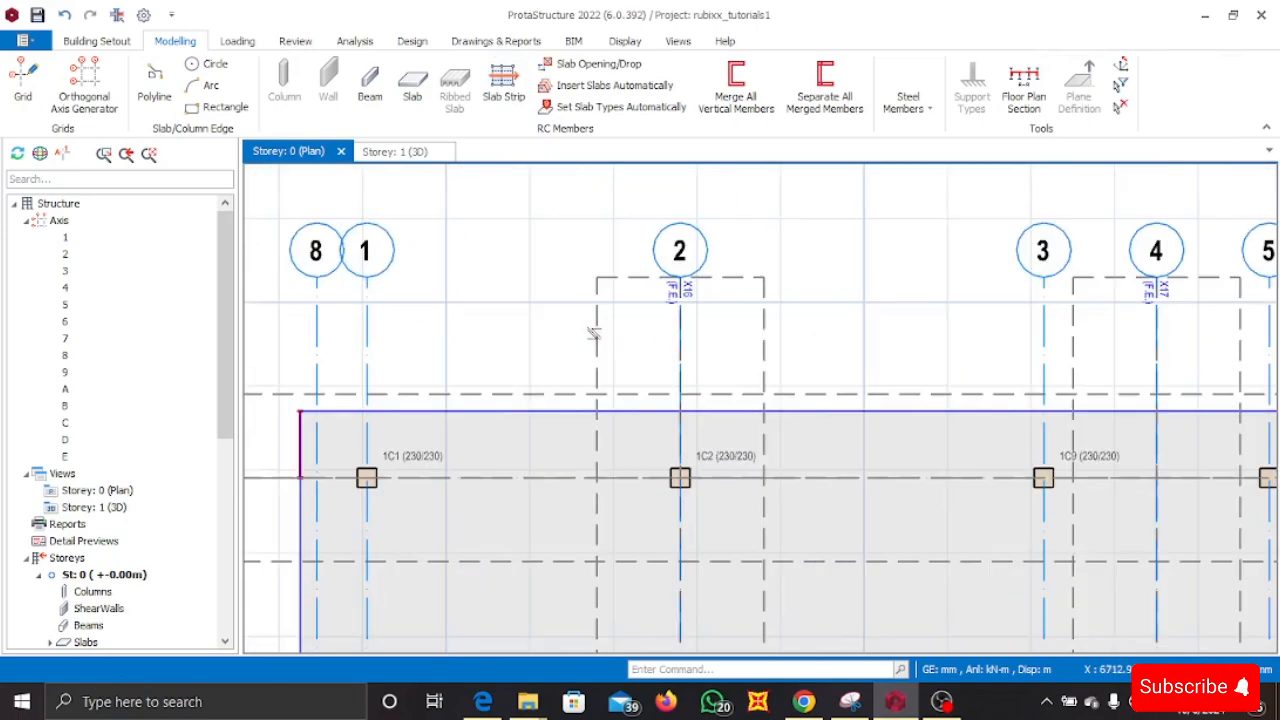
pyautogui.scroll(-2, 674, 349)
pyautogui.scroll(1, 681, 287)
pyautogui.scroll(4, 681, 287)
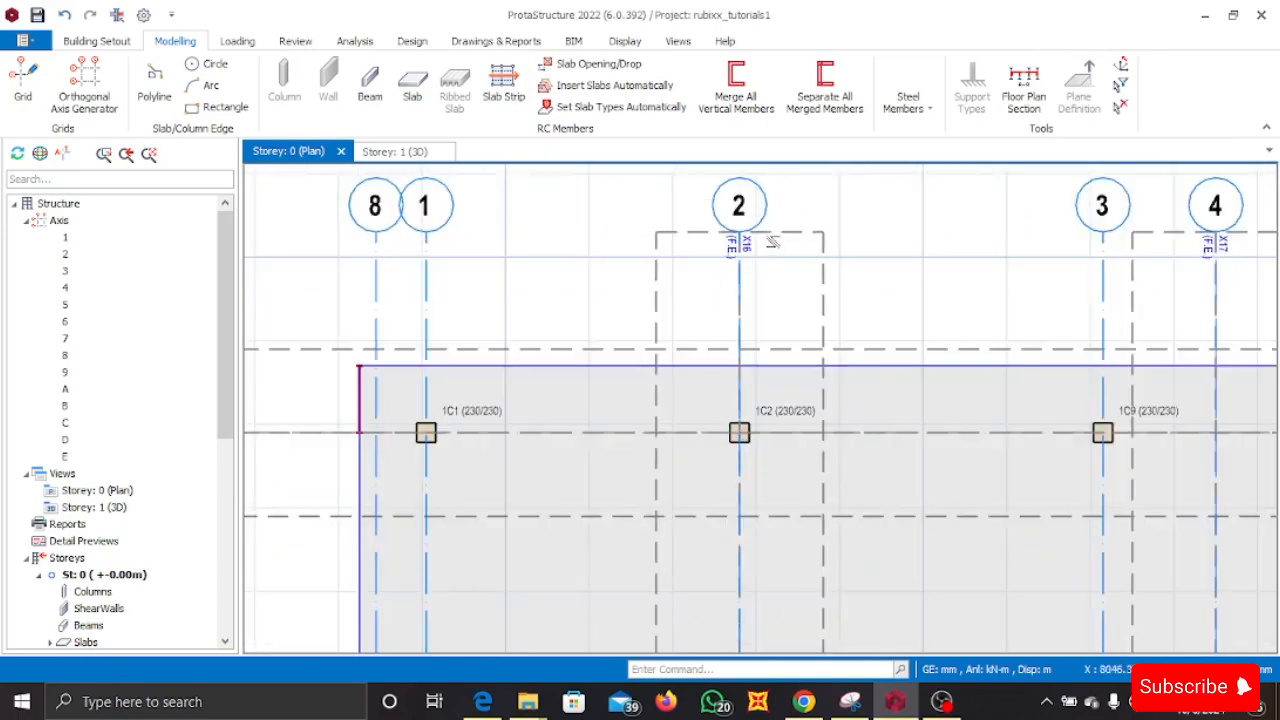
pyautogui.scroll(-5, 677, 286)
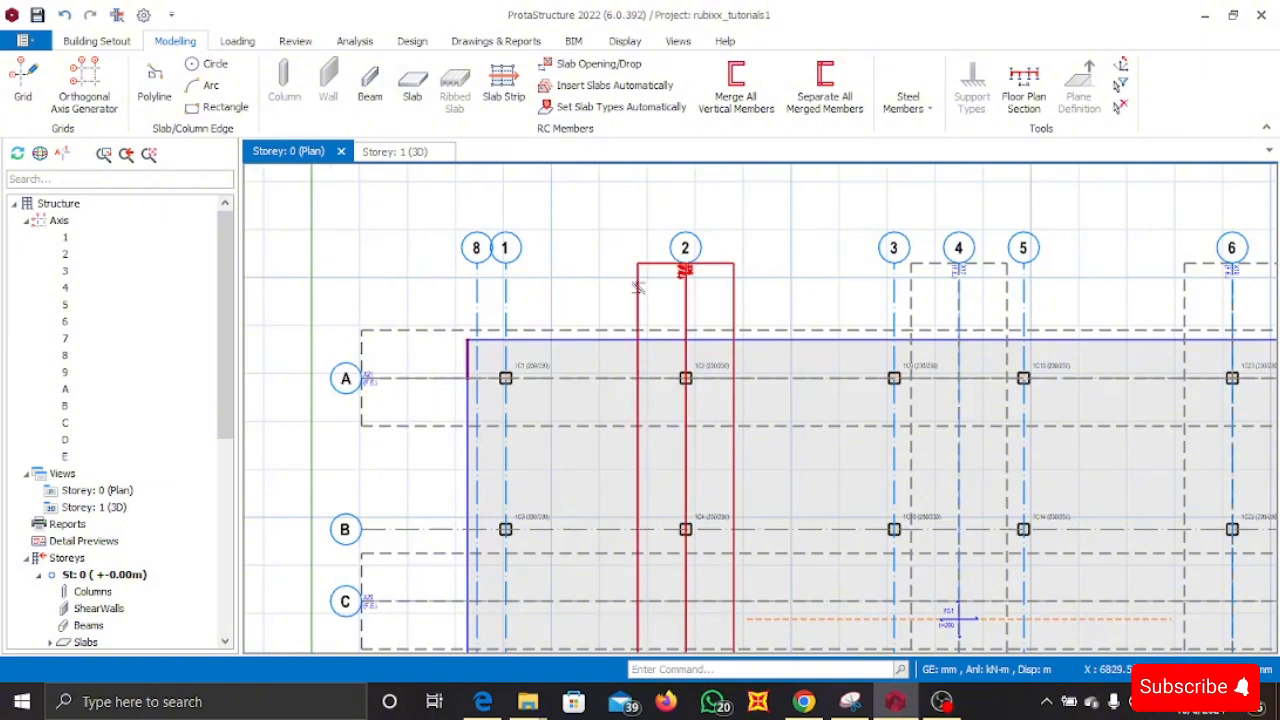
pyautogui.moveTo(637, 287)
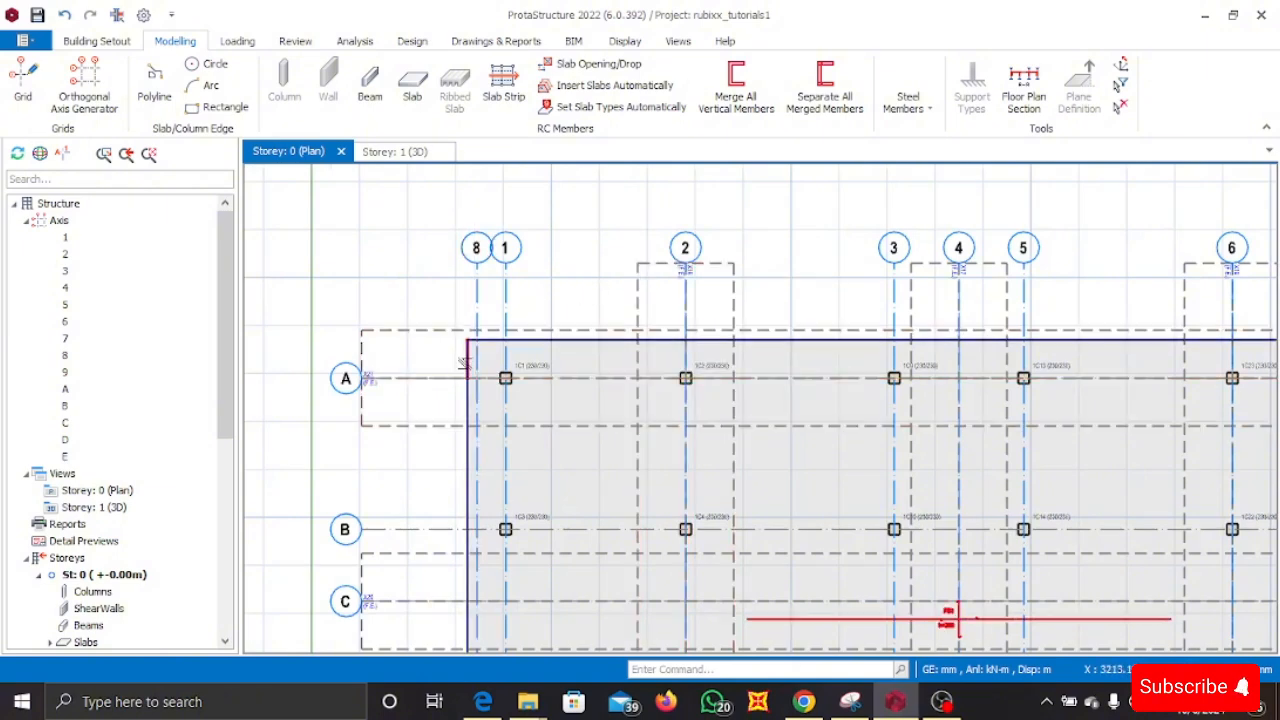
pyautogui.scroll(1, 580, 277)
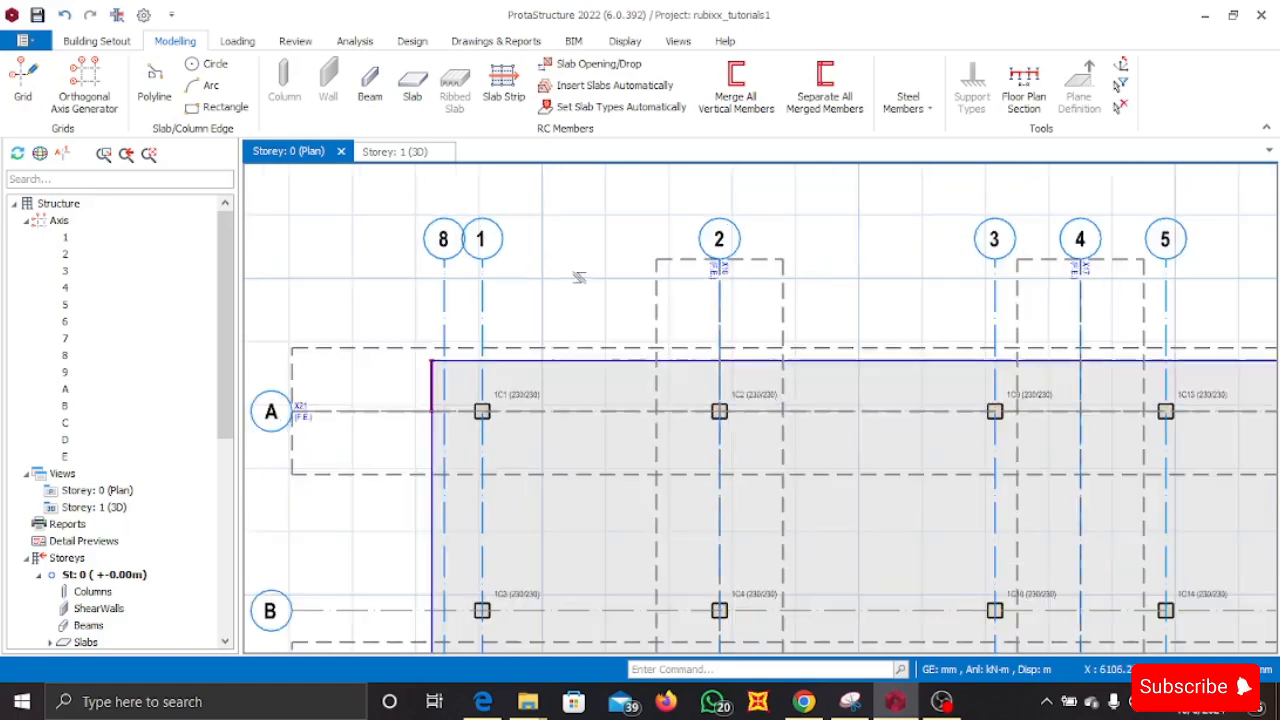
pyautogui.moveTo(600, 314); pyautogui.dragTo(557, 350, button='middle')
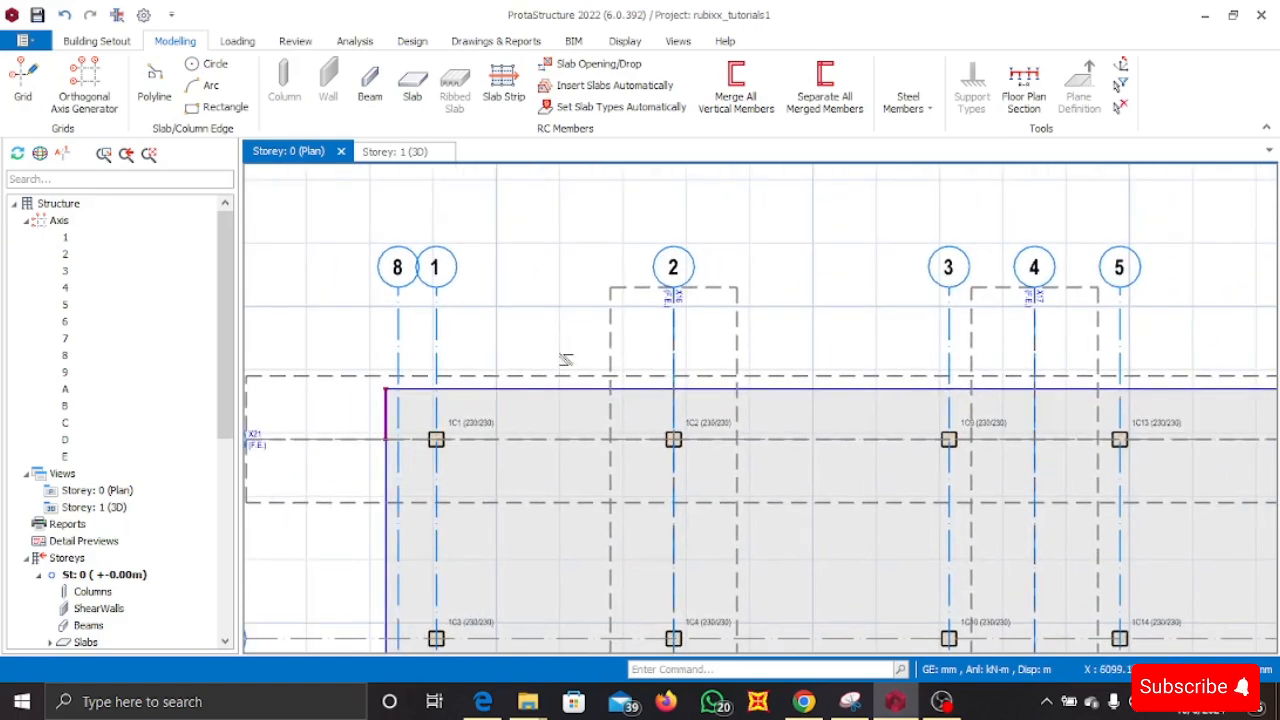
# - Measure the distance along the slab's upper edge from its corner near axis 8 to axis 2
pyautogui.rightClick(511, 300)
pyautogui.click(540, 268)
pyautogui.rightClick(533, 292)
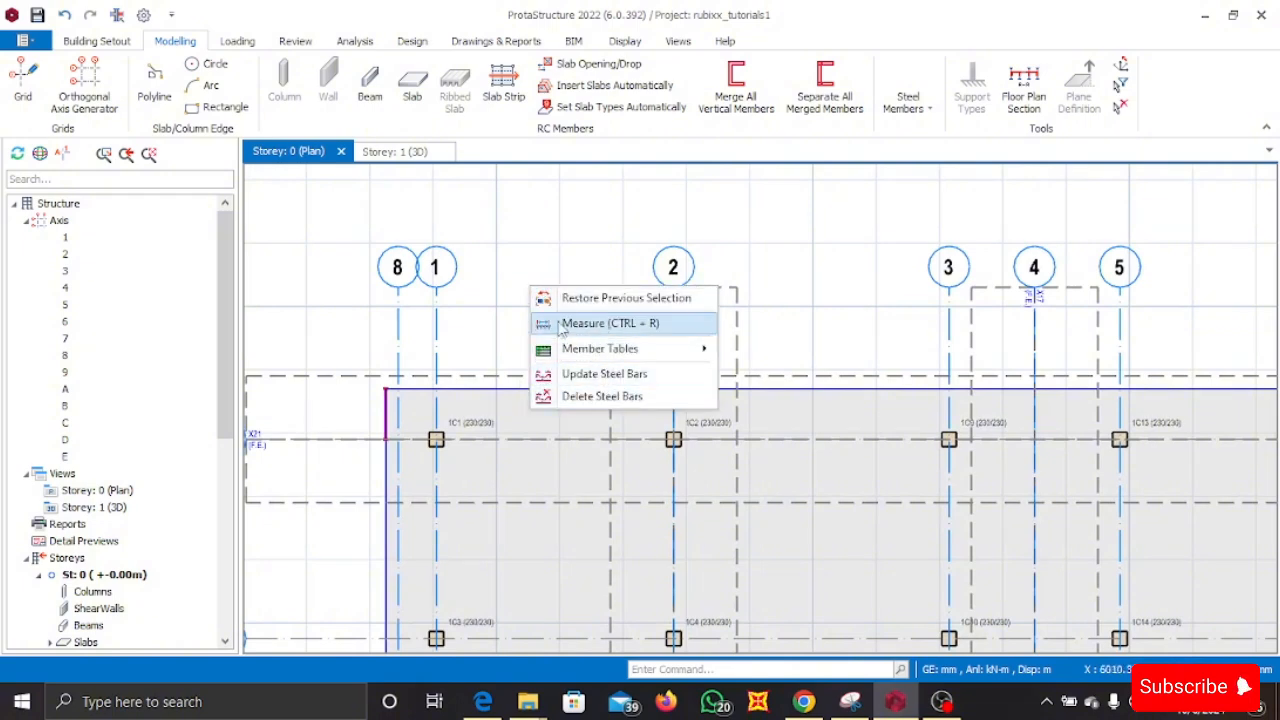
pyautogui.click(648, 327)
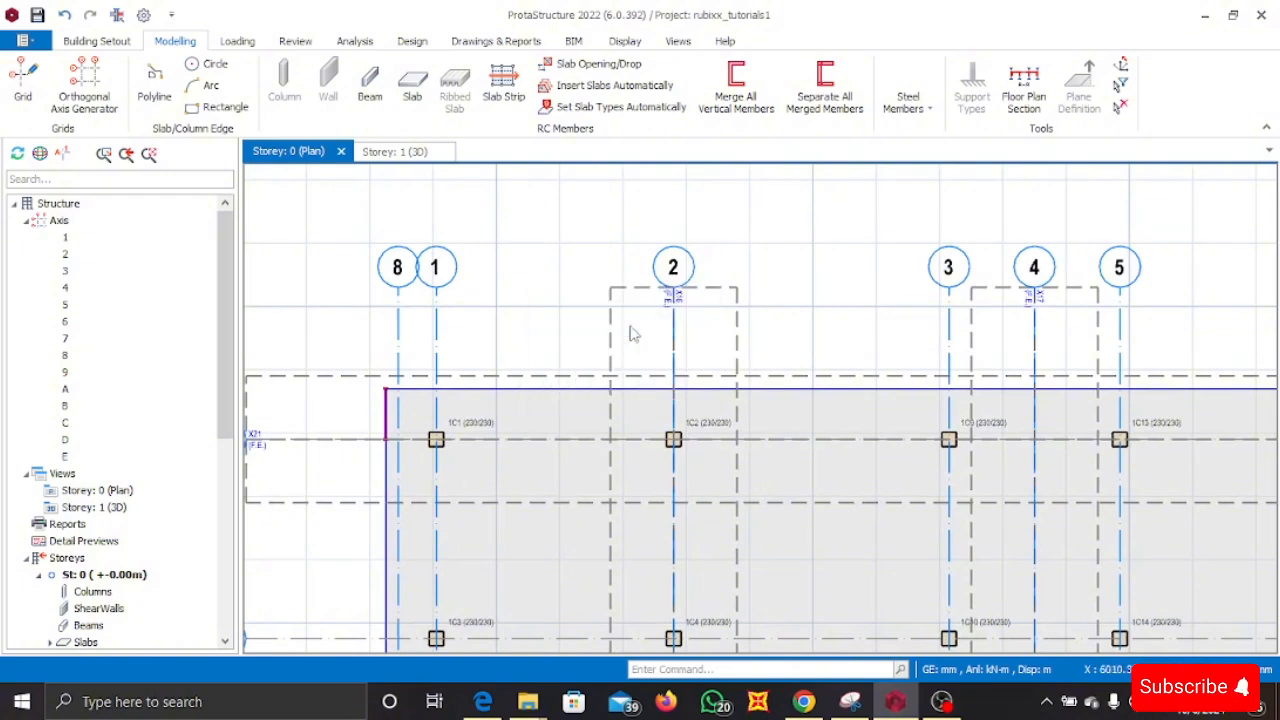
pyautogui.scroll(1, 385, 388)
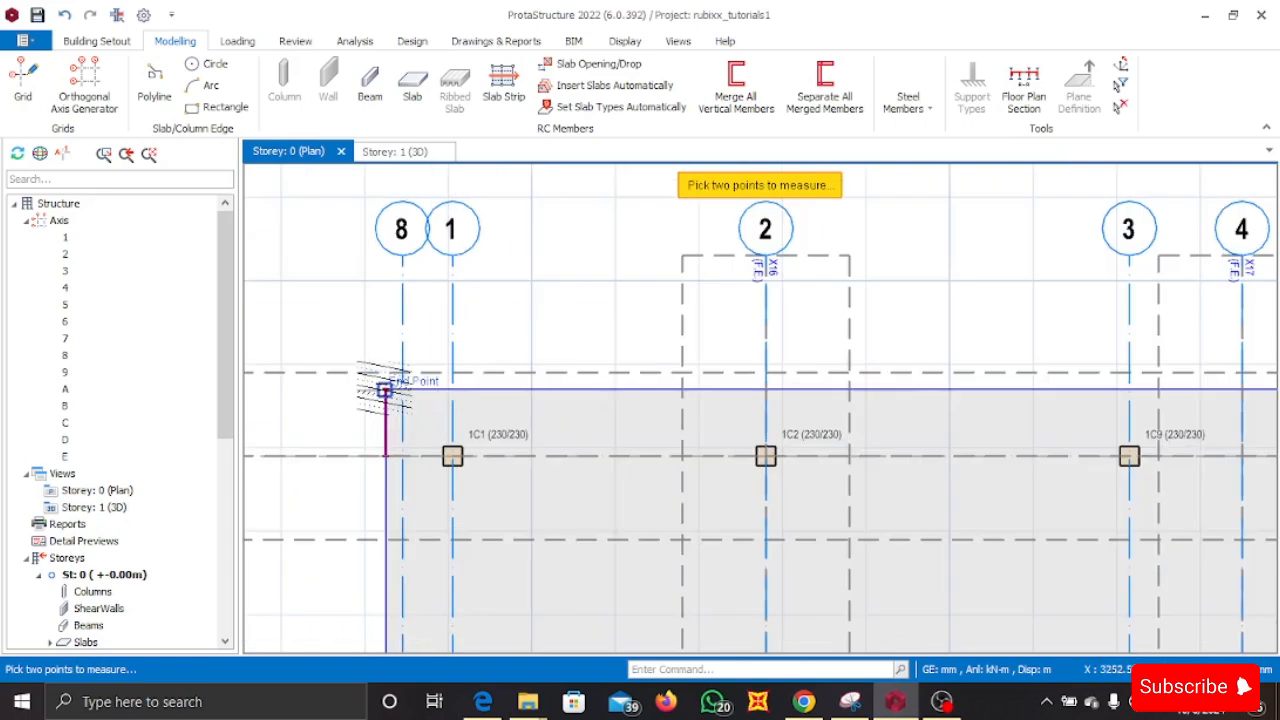
pyautogui.click(385, 388)
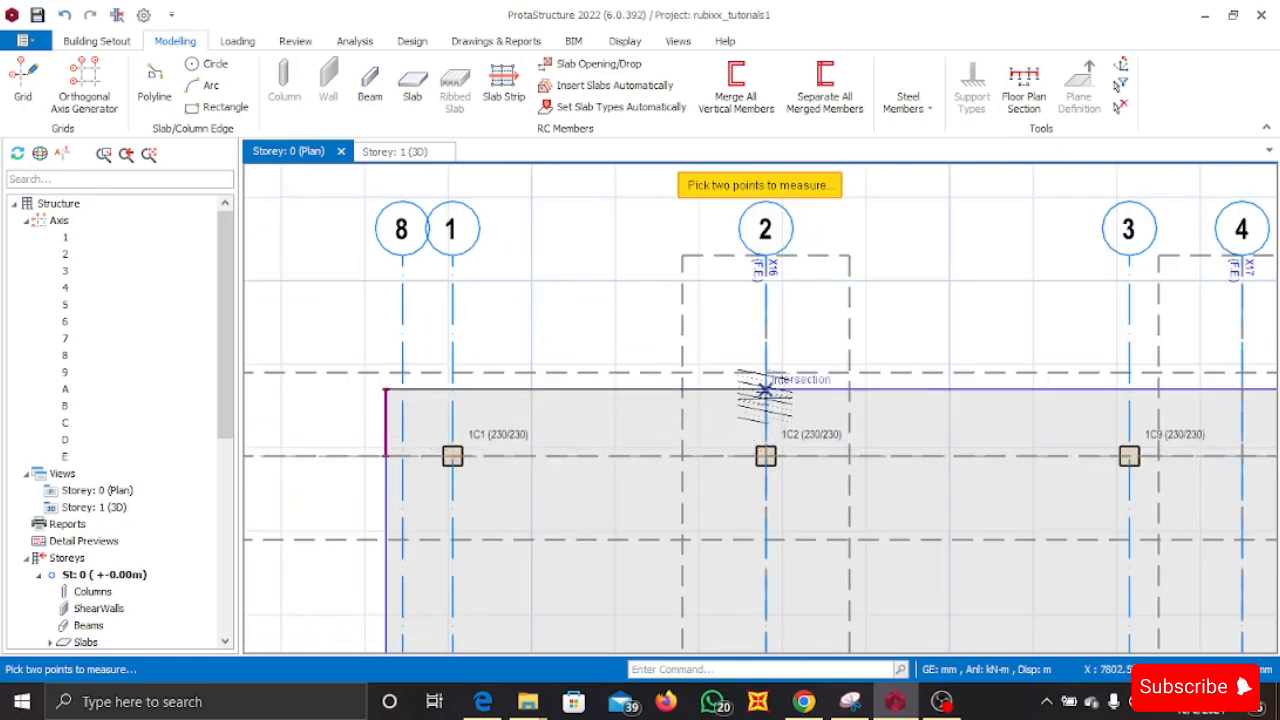
pyautogui.click(765, 389)
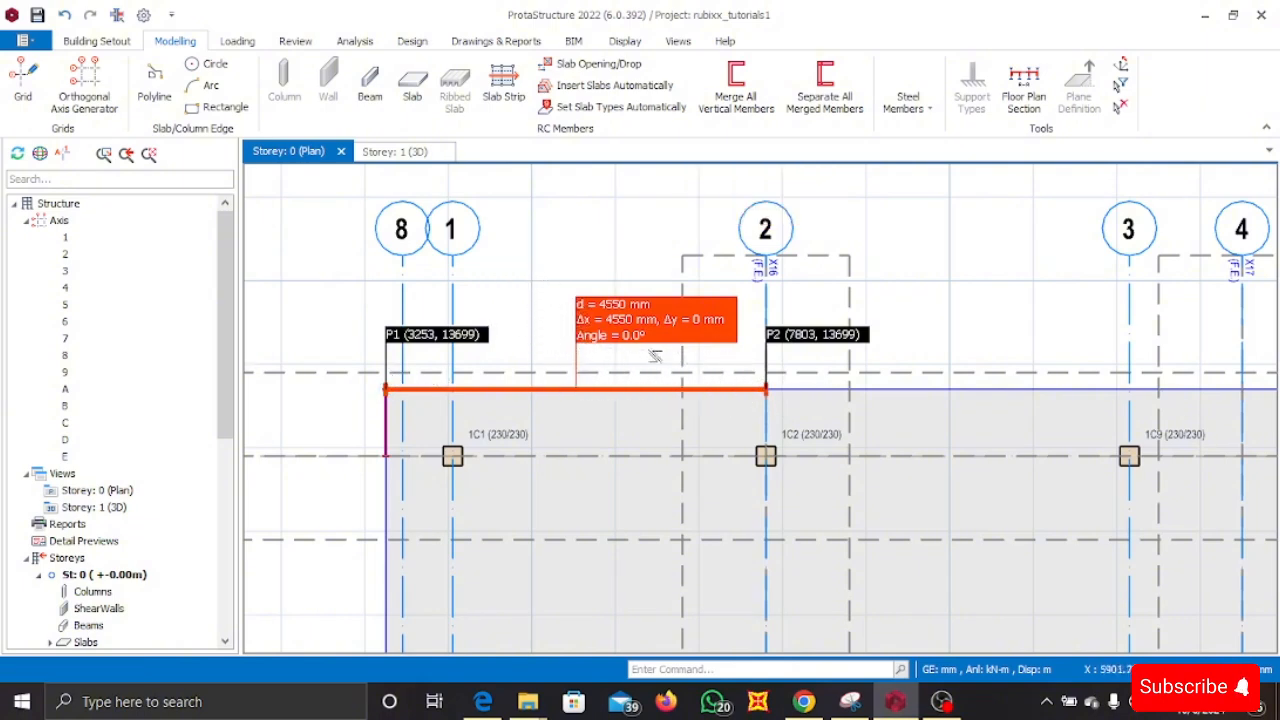
# - Measure the distance between axes 2 and 3 along the slab's upper edge
pyautogui.scroll(-3, 655, 355)
pyautogui.scroll(3, 622, 320)
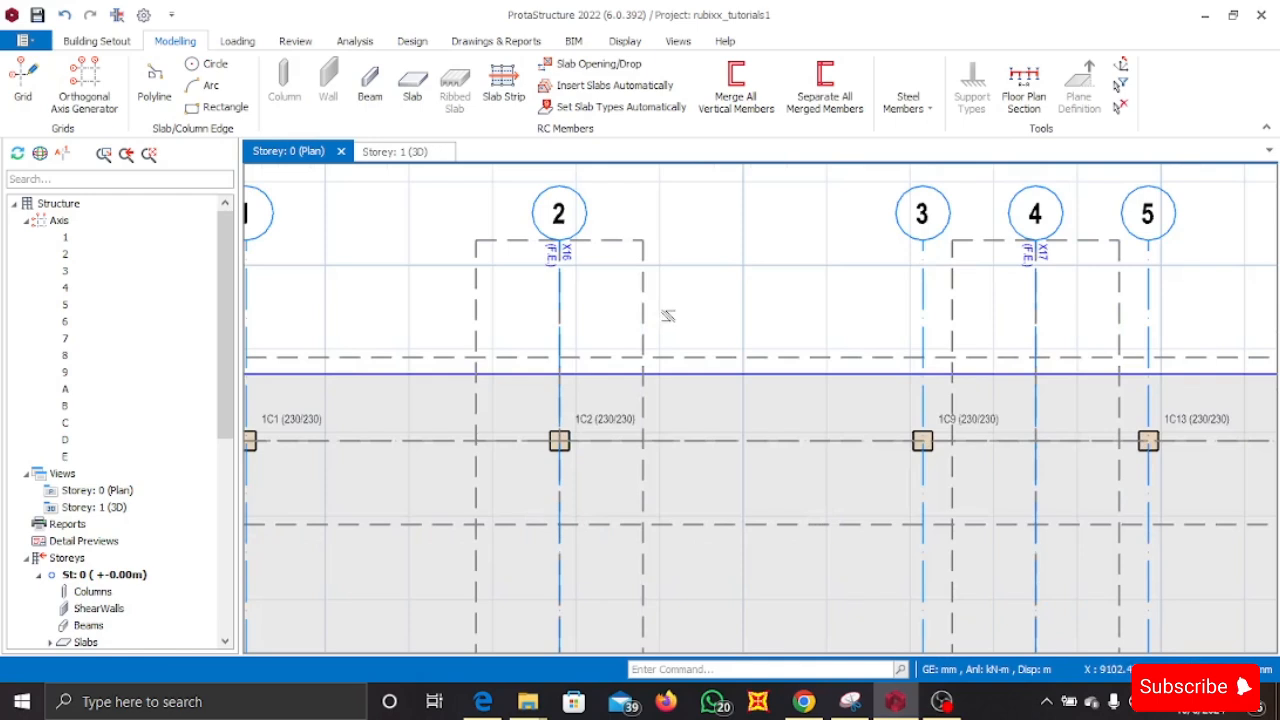
pyautogui.press('m')
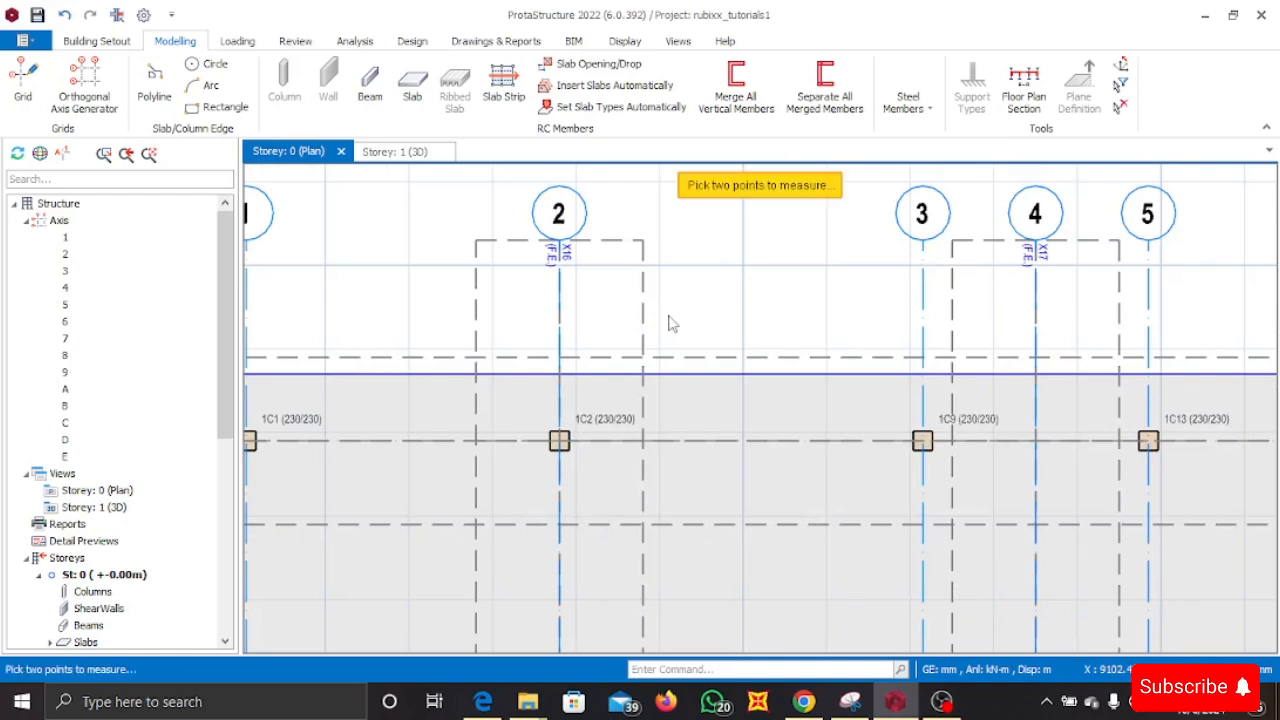
pyautogui.click(559, 374)
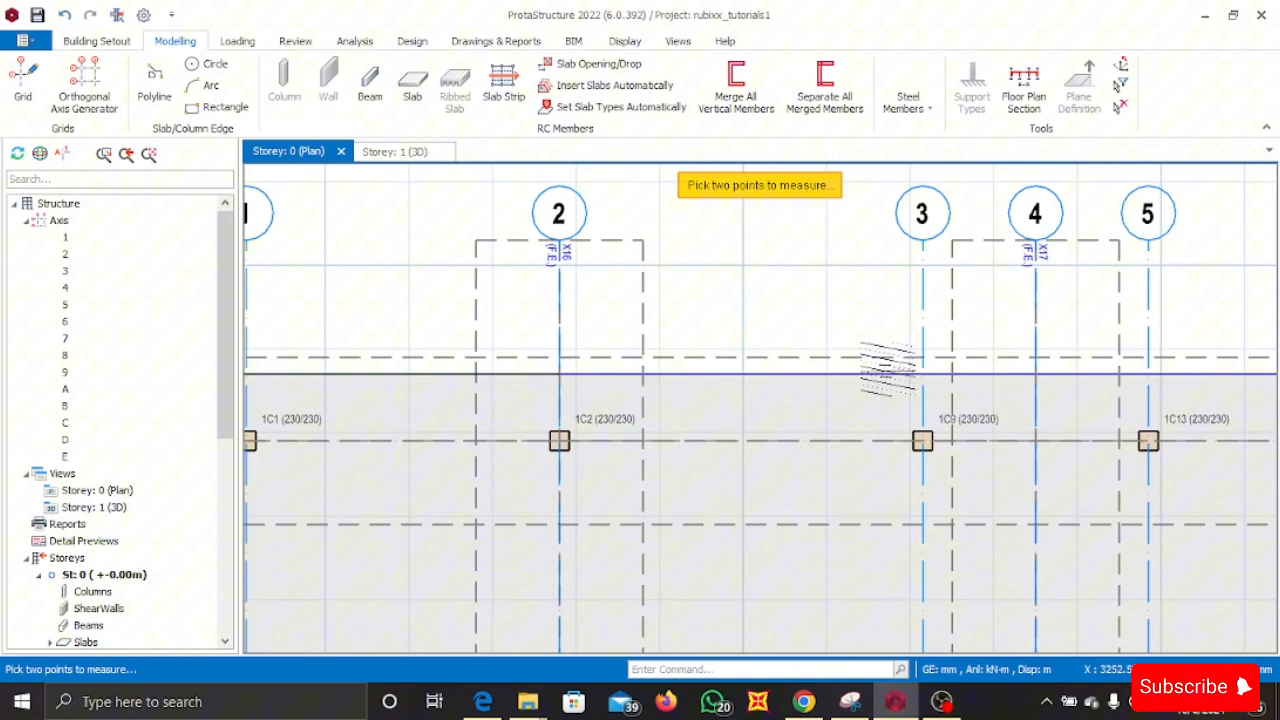
pyautogui.click(922, 374)
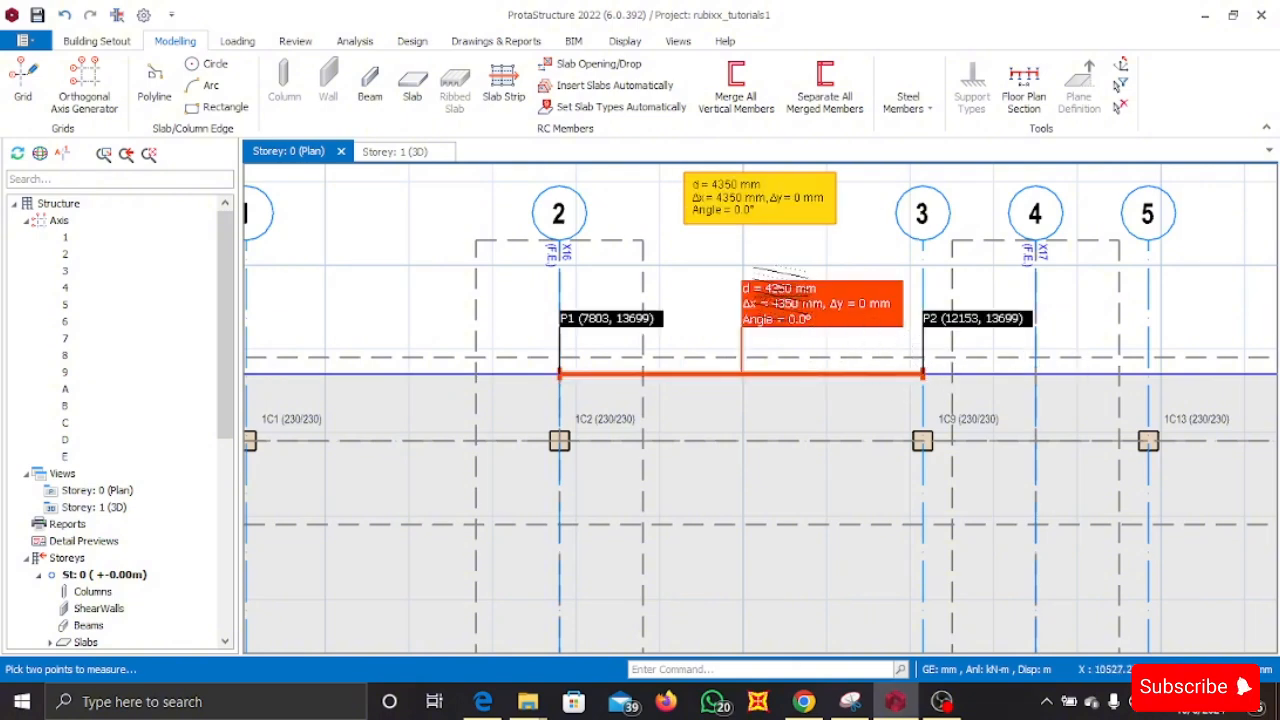
# - Set the left scope width of the axis 2 slab strip to 4350 mm and check its edge against axis 3
pyautogui.scroll(-2, 674, 274)
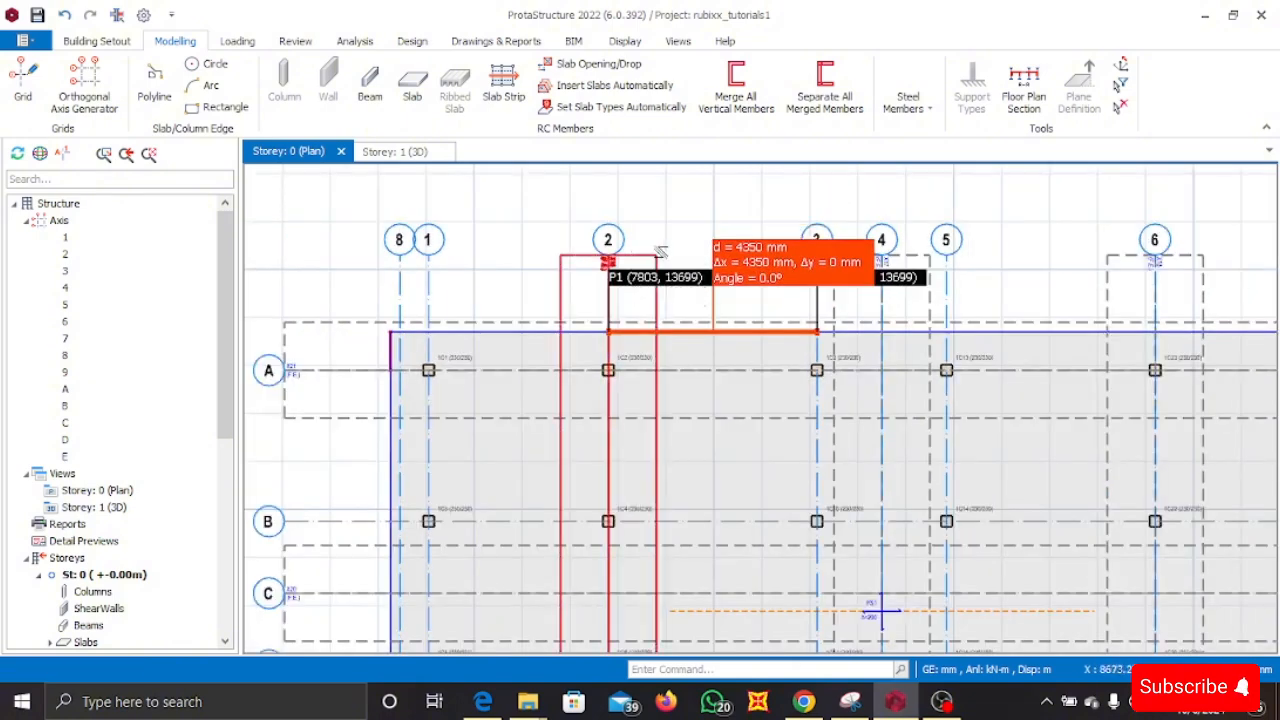
pyautogui.click(655, 259)
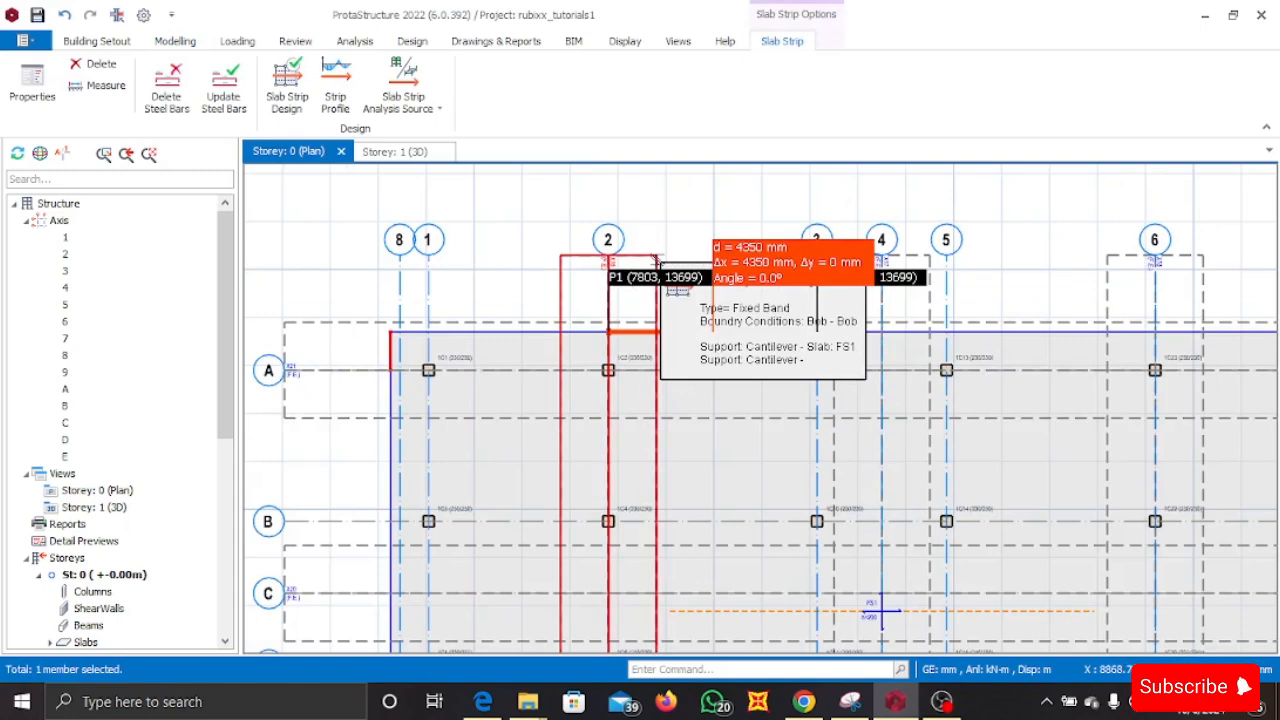
pyautogui.rightClick(659, 263)
pyautogui.click(714, 319)
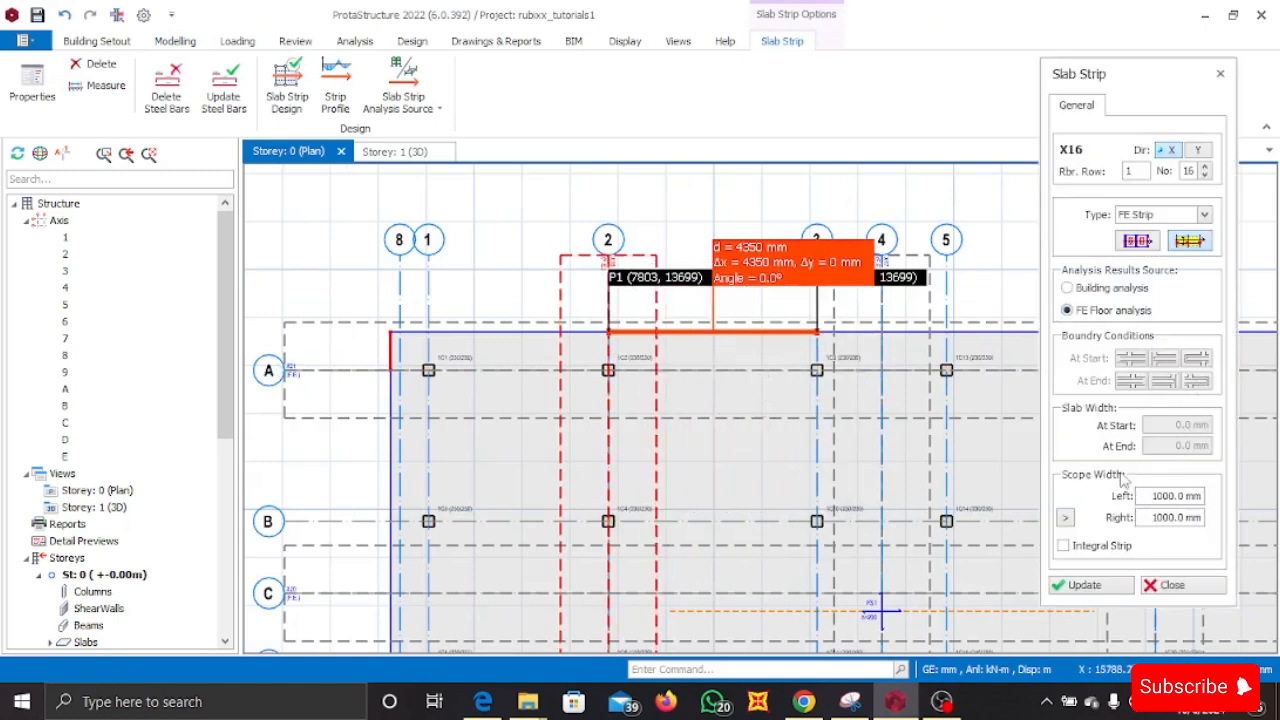
pyautogui.doubleClick(1152, 495)
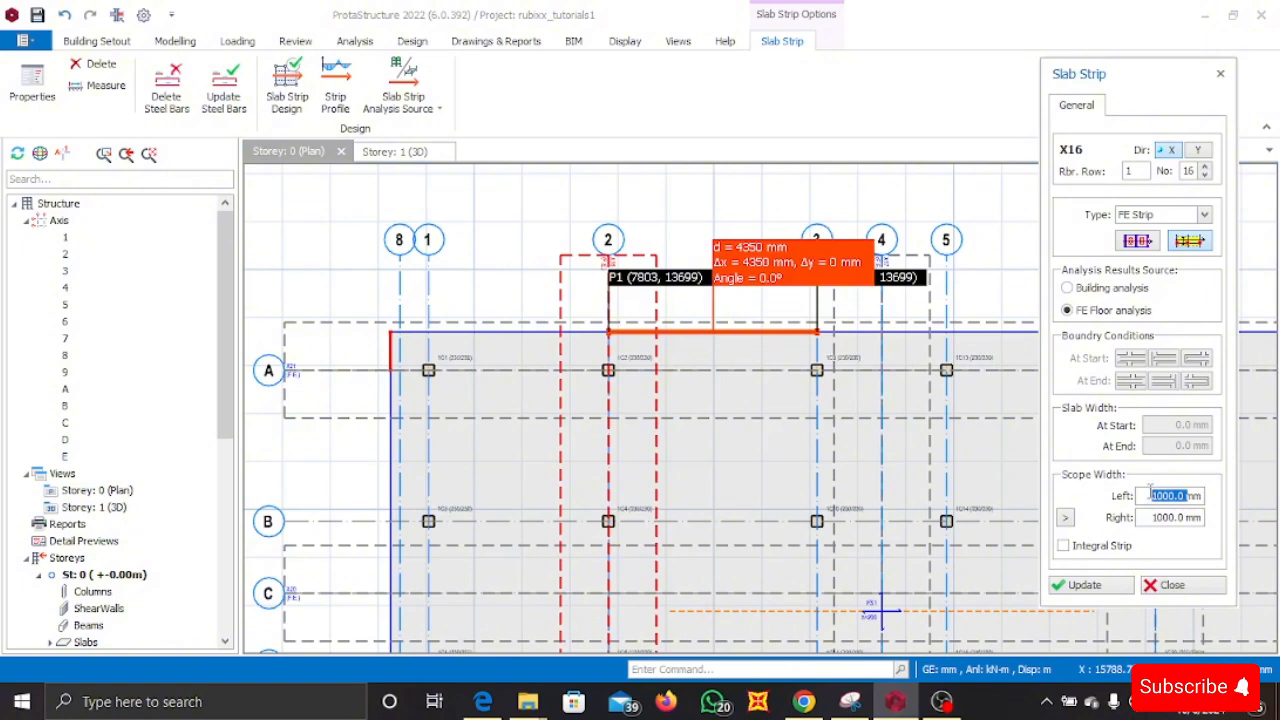
pyautogui.write('450')
pyautogui.click(1125, 590)
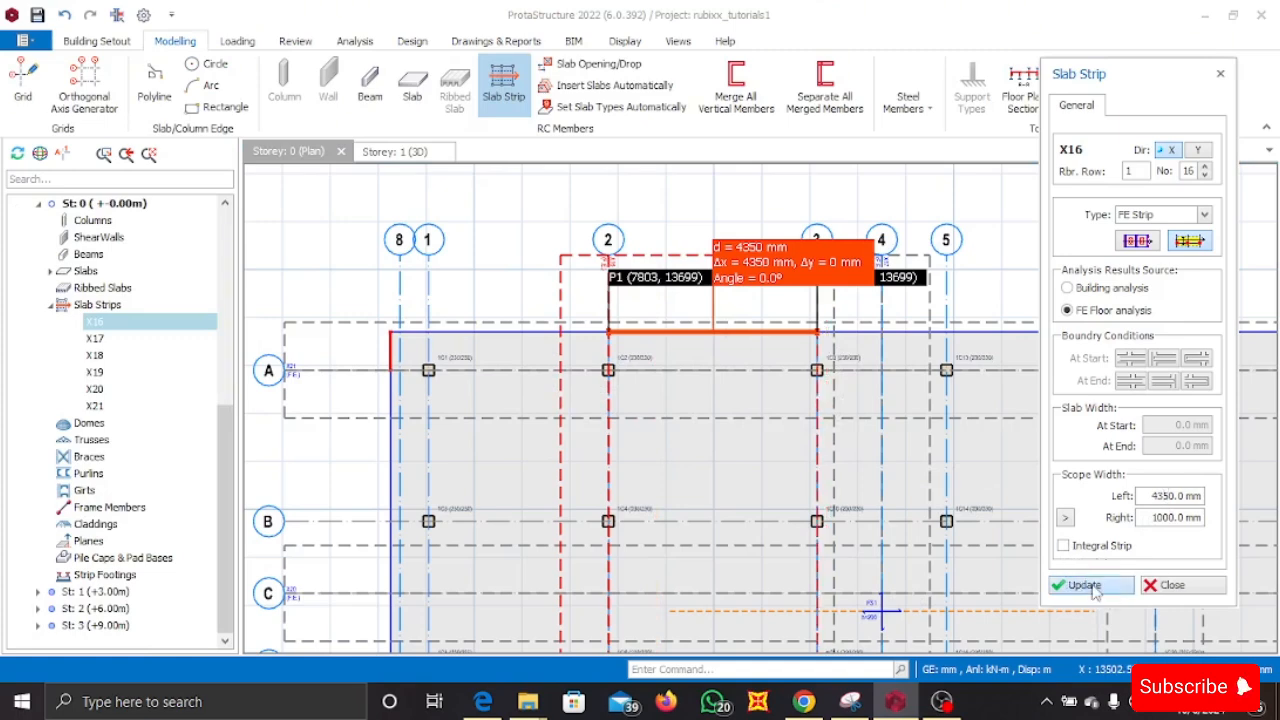
pyautogui.scroll(3, 731, 216)
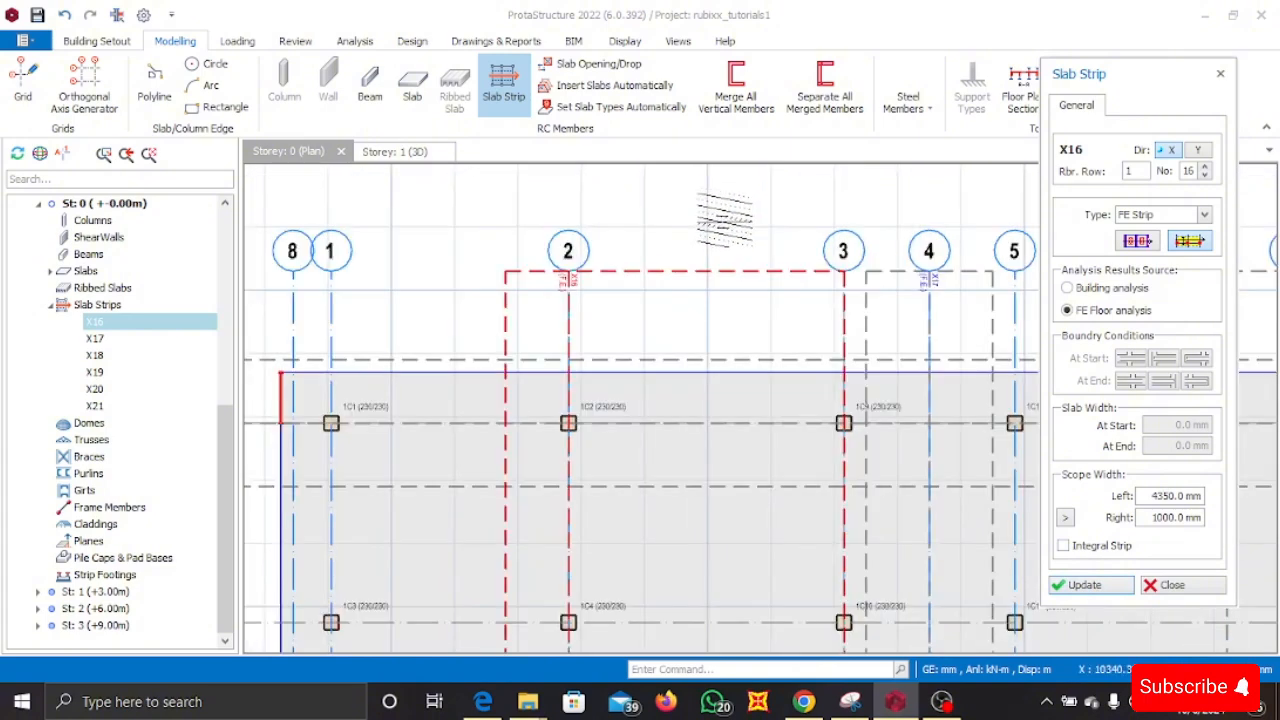
pyautogui.moveTo(725, 221); pyautogui.dragTo(642, 260, button='middle')
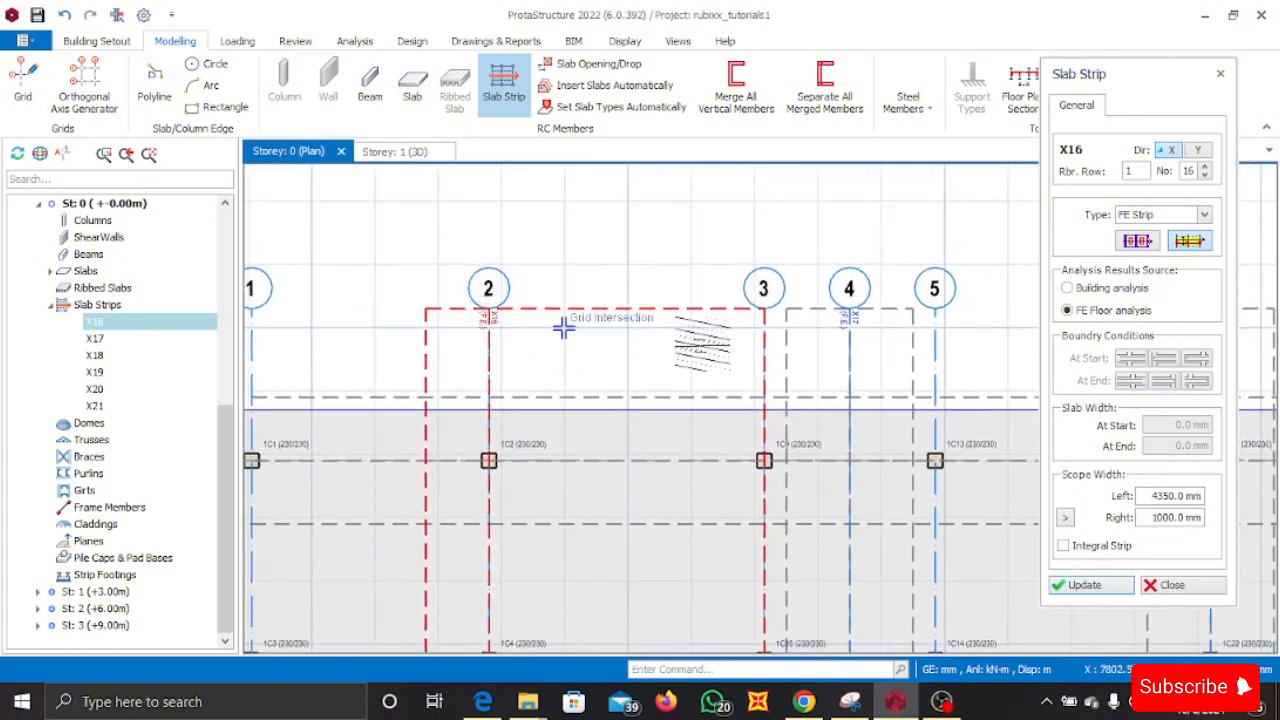
pyautogui.scroll(4, 763, 462)
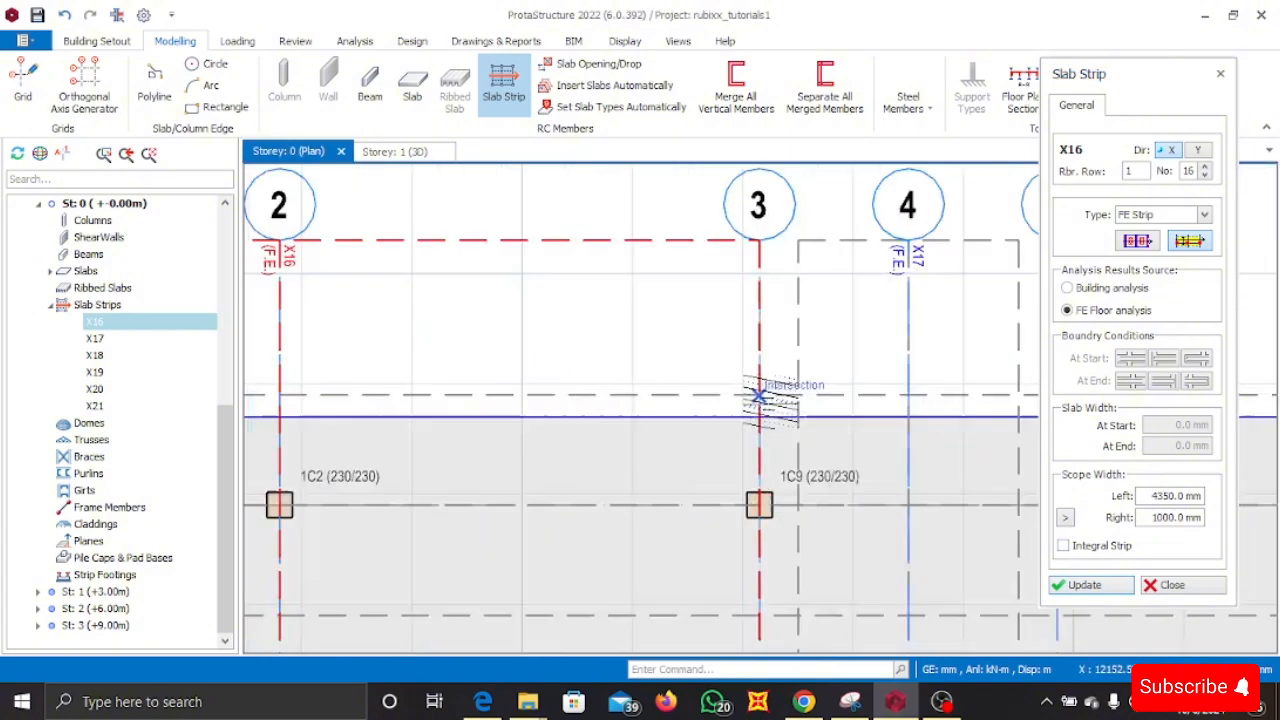
pyautogui.scroll(-3, 751, 457)
pyautogui.scroll(-2, 785, 427)
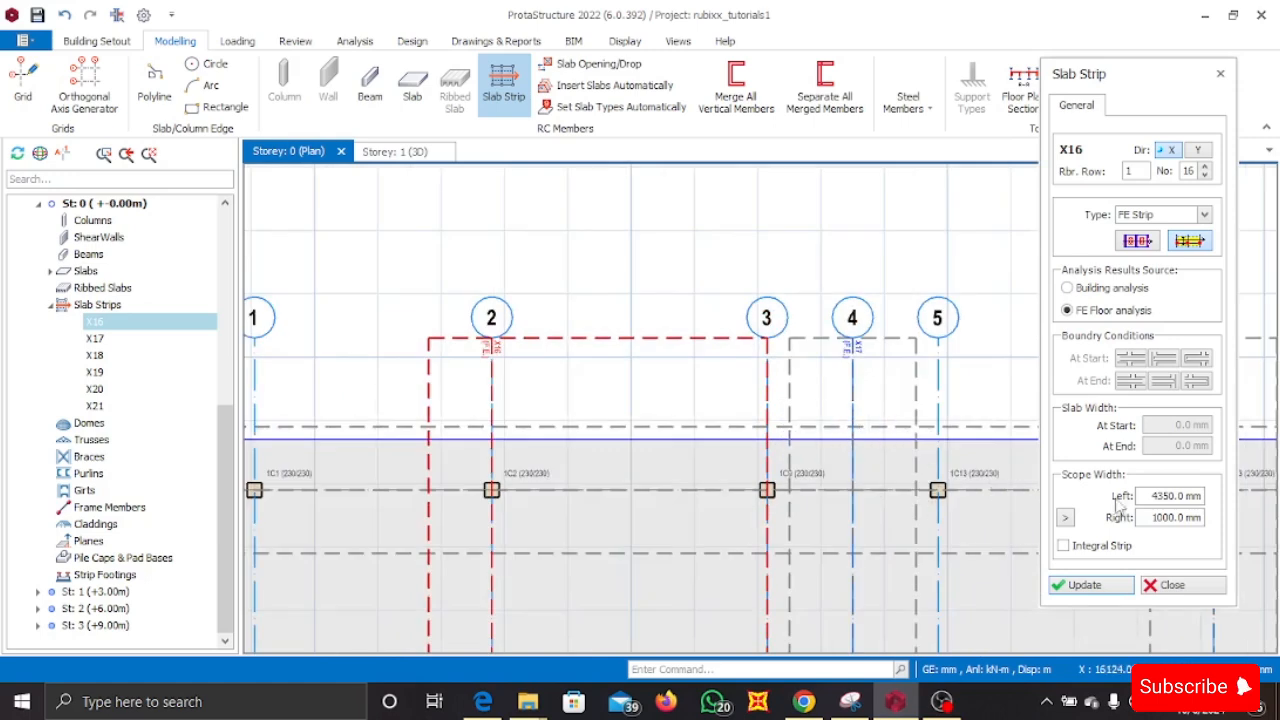
# - Set the right scope width of the axis 2 slab strip to 4550 mm, check its outer edge, and close its properties
pyautogui.doubleClick(1150, 517)
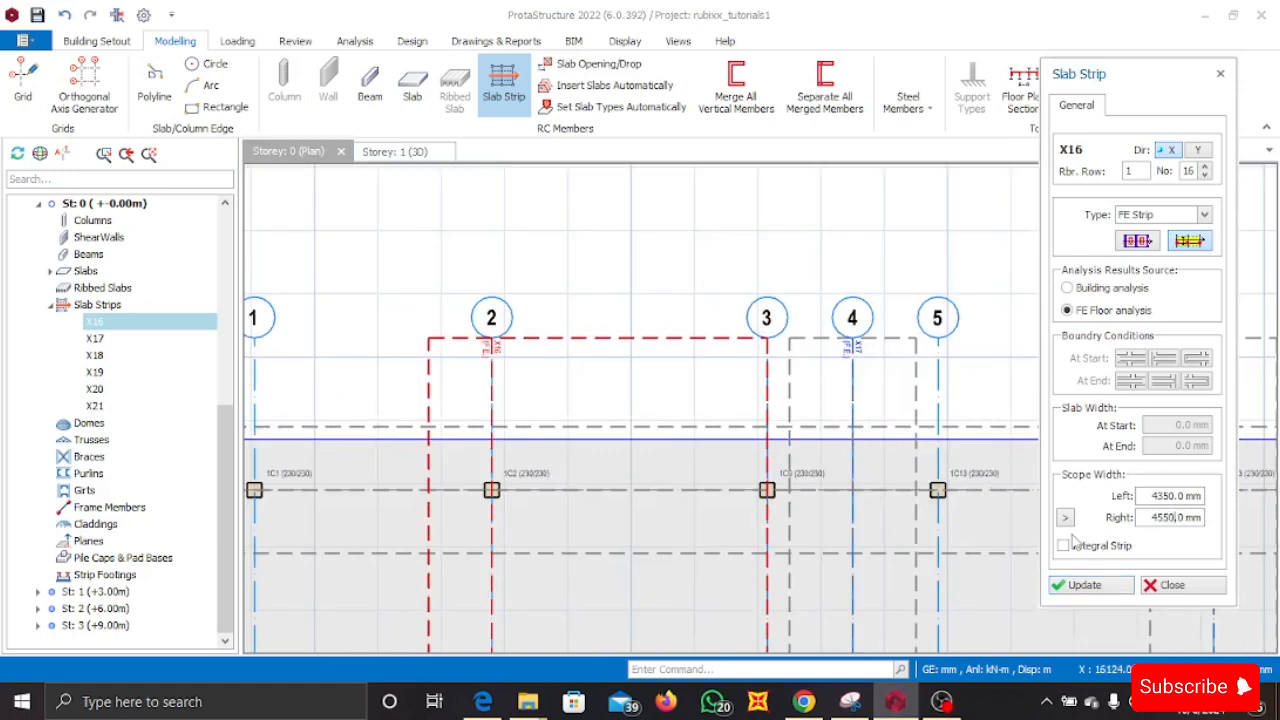
pyautogui.click(1085, 586)
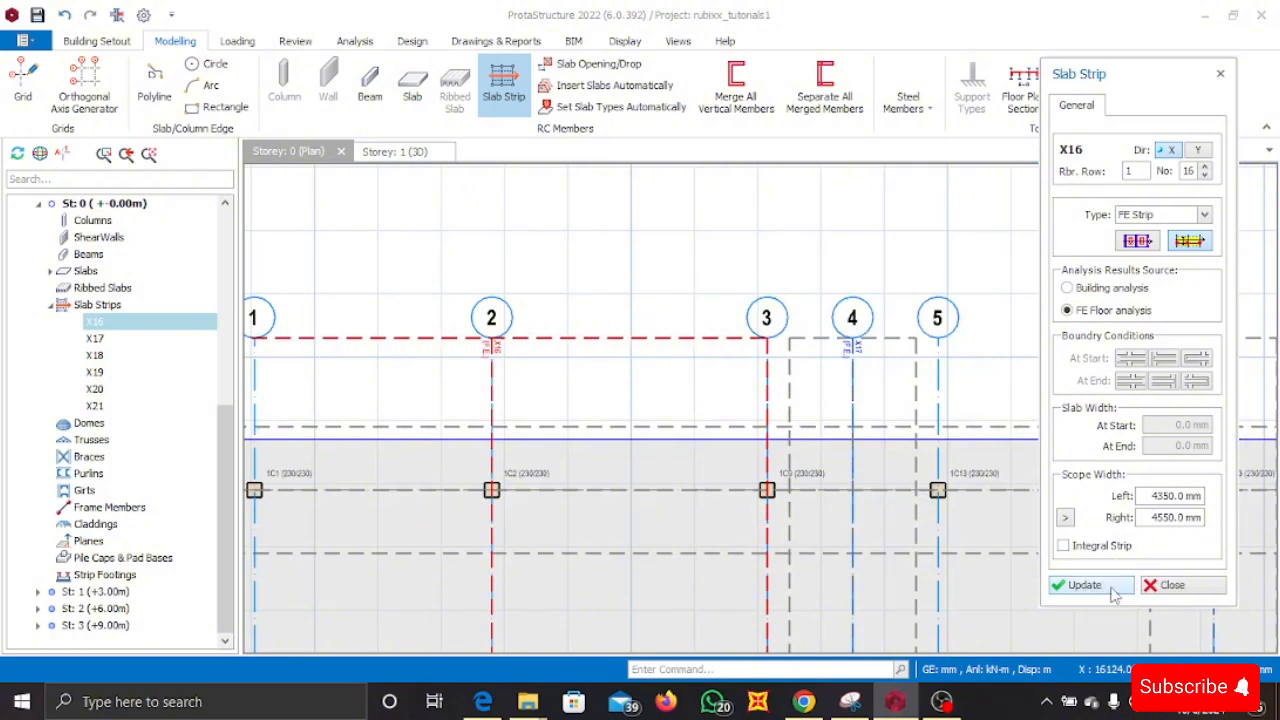
pyautogui.scroll(3, 656, 449)
pyautogui.scroll(-2, 717, 446)
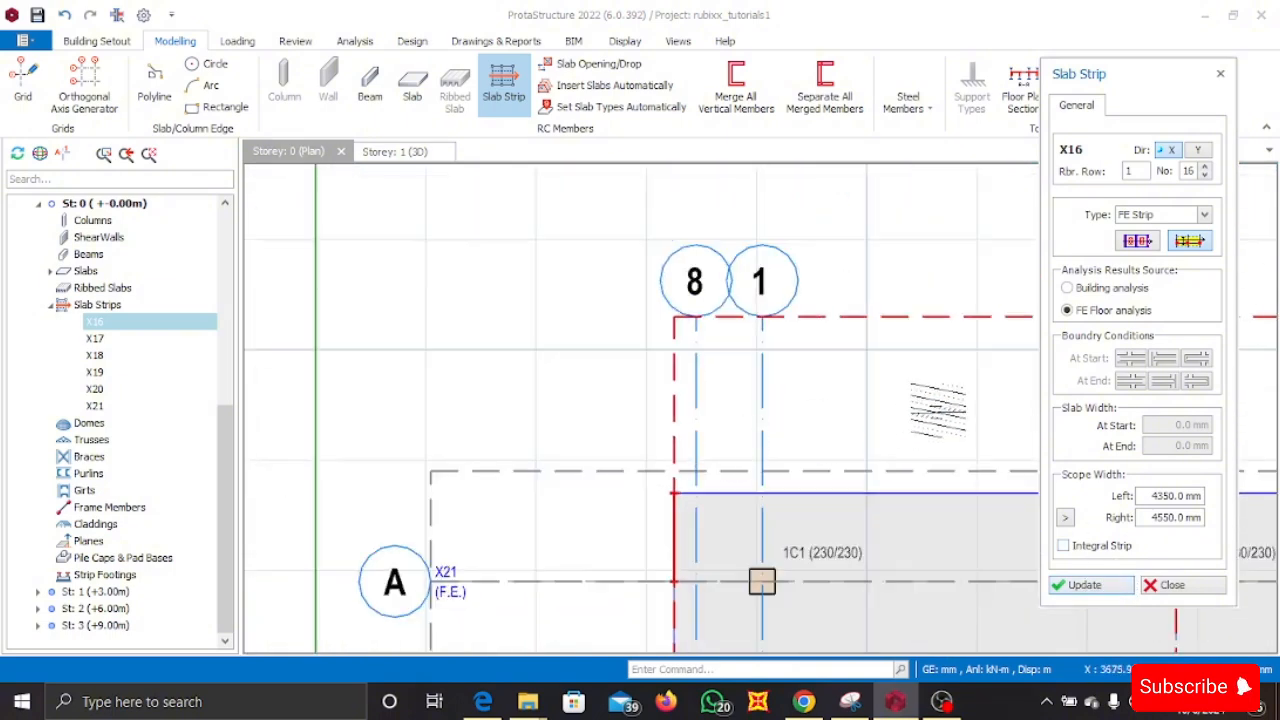
pyautogui.moveTo(937, 408); pyautogui.dragTo(703, 415, button='middle')
pyautogui.scroll(-3, 737, 386)
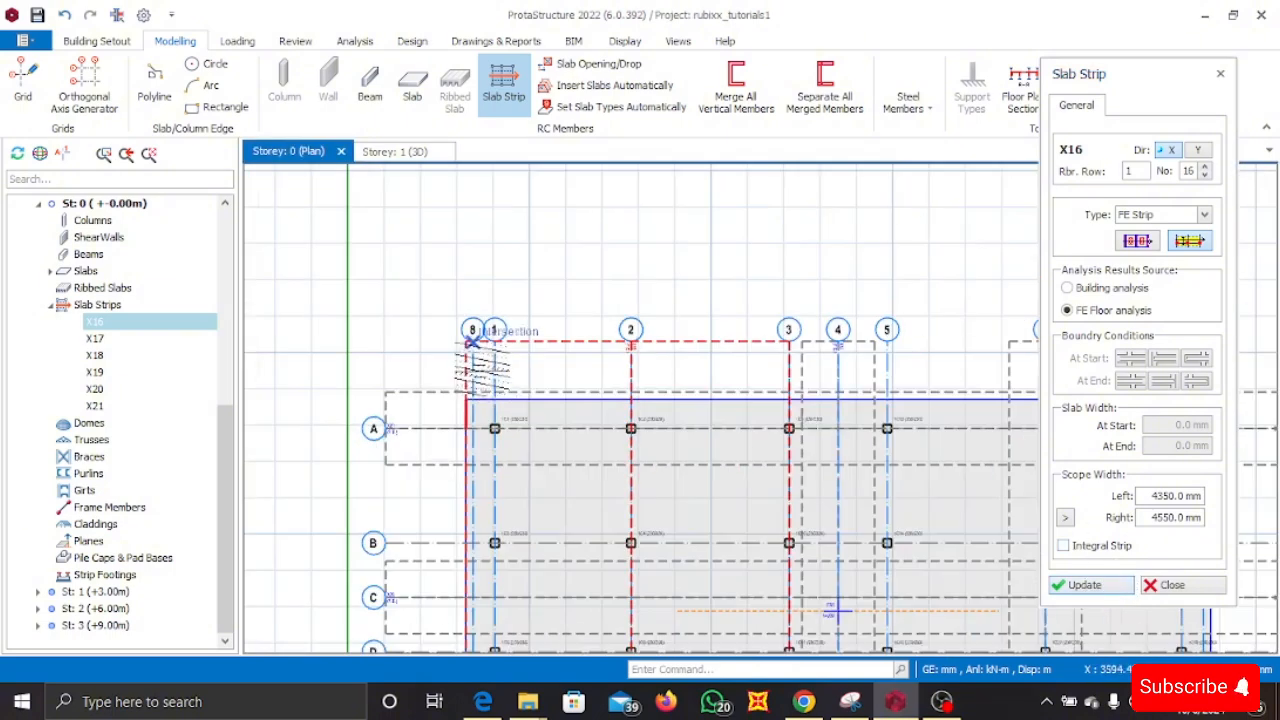
pyautogui.scroll(-1, 742, 375)
pyautogui.scroll(3, 812, 558)
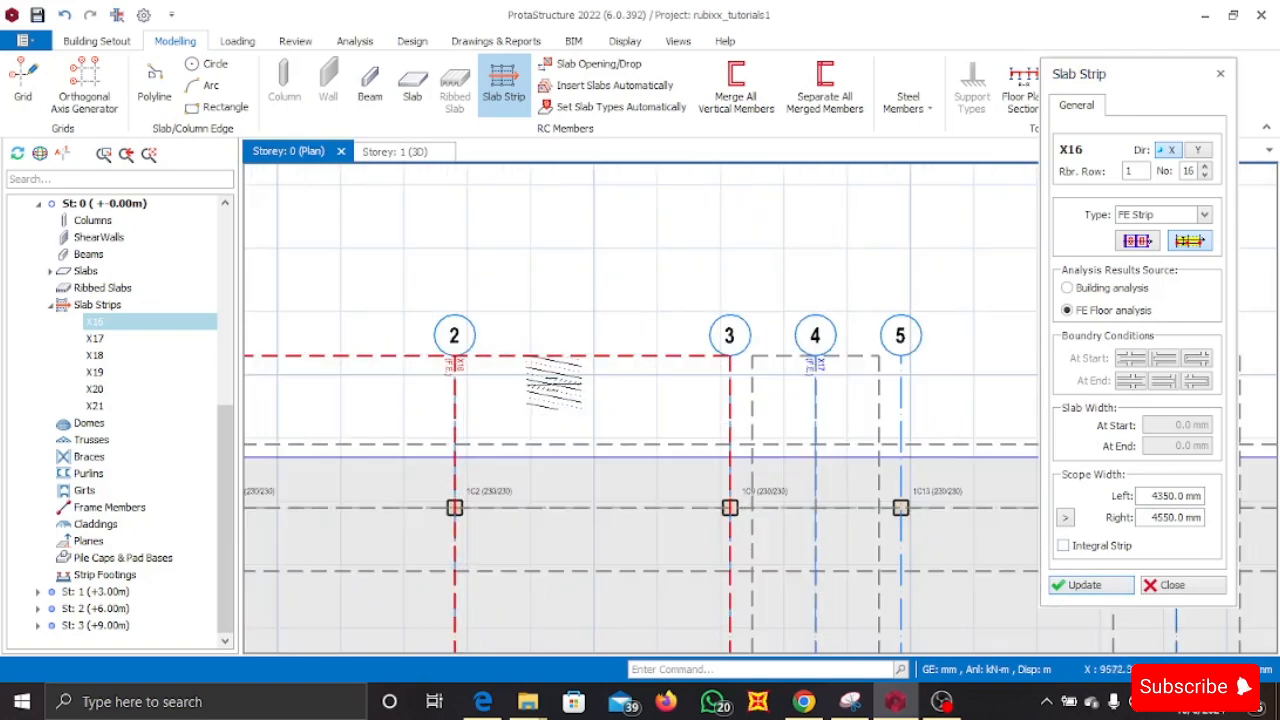
pyautogui.press('Escape')
pyautogui.press('Escape')
pyautogui.scroll(-2, 809, 384)
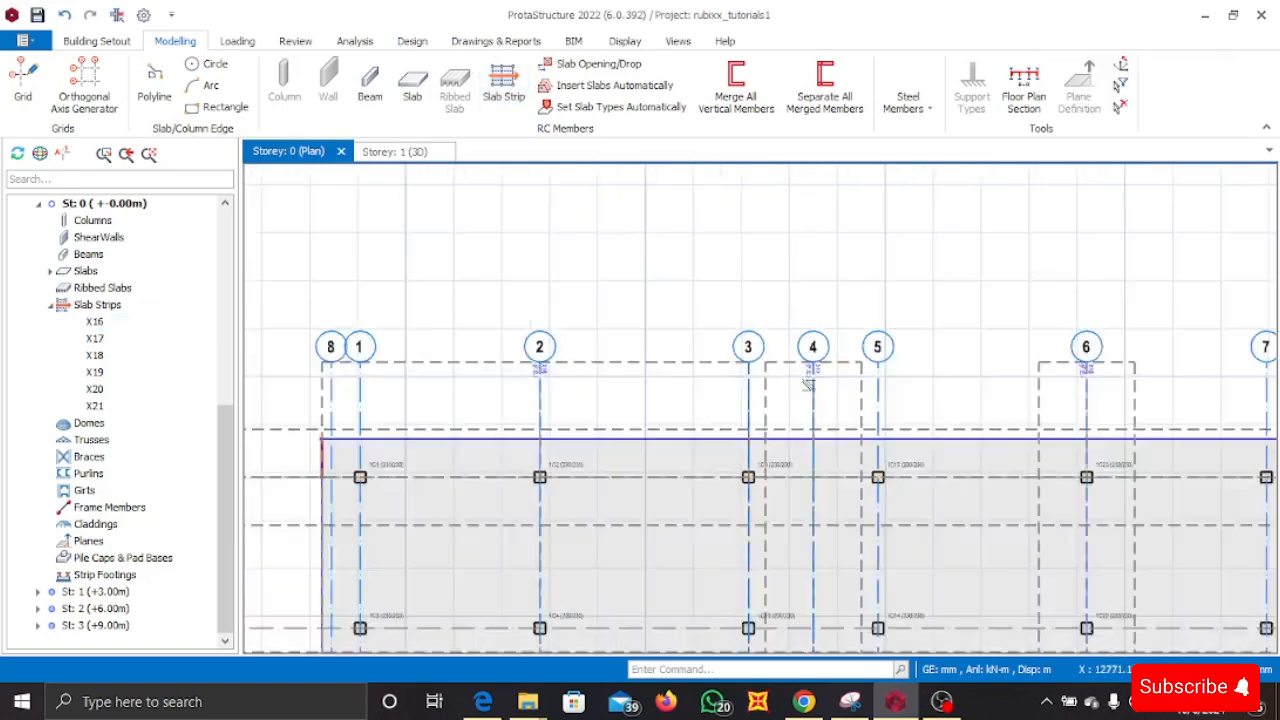
# - Measure the distance between axes 3 and 4 along the slab's upper edge
pyautogui.scroll(2, 817, 391)
pyautogui.scroll(2, 817, 392)
pyautogui.click(817, 311)
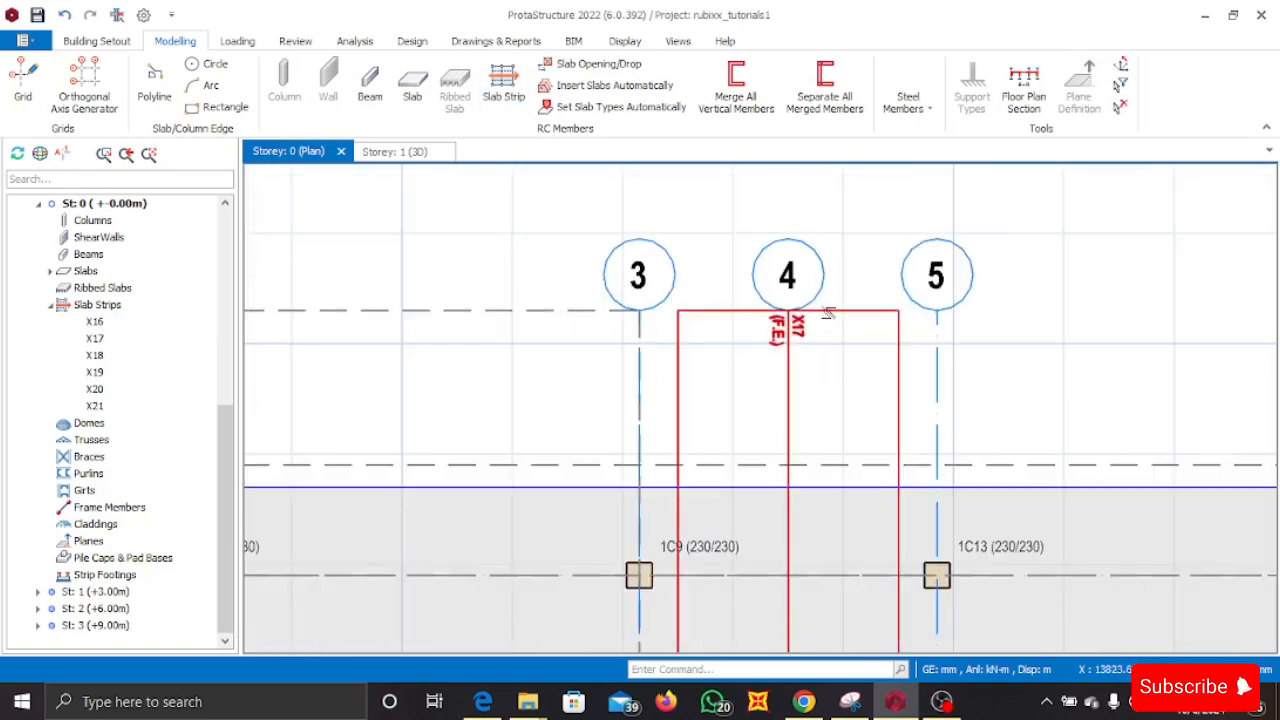
pyautogui.moveTo(828, 313)
pyautogui.press('Escape')
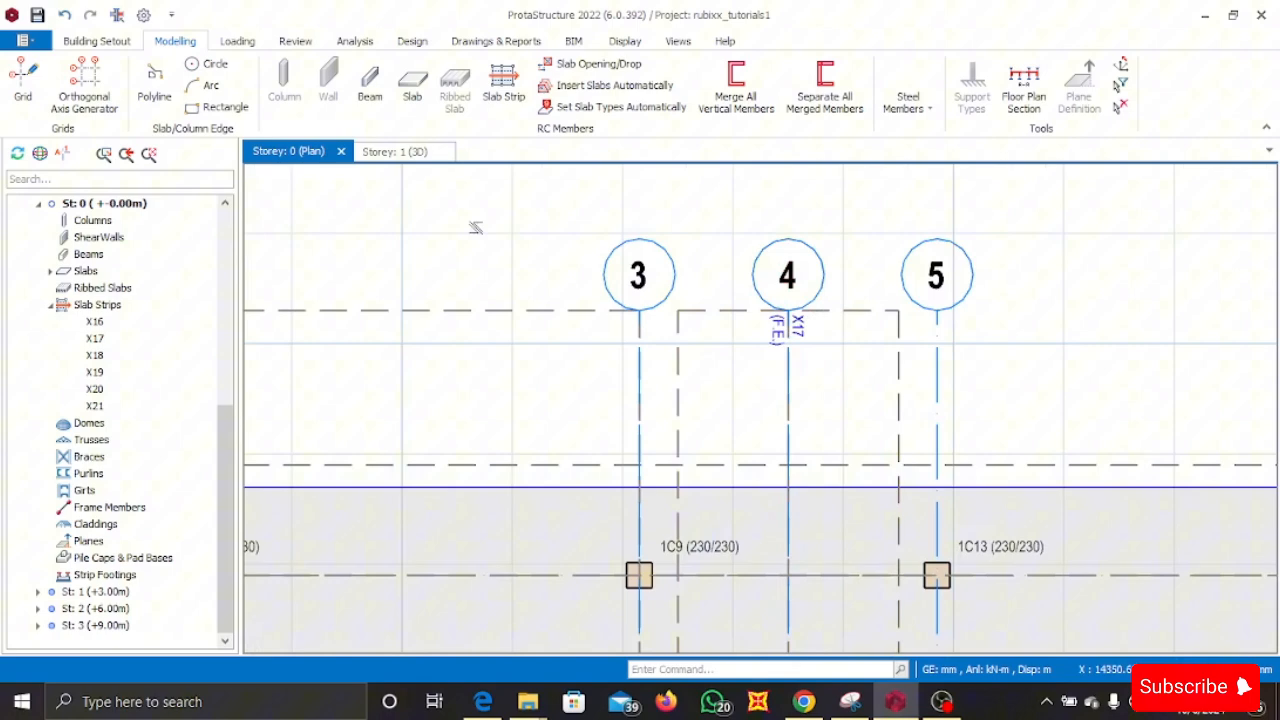
pyautogui.click(155, 90)
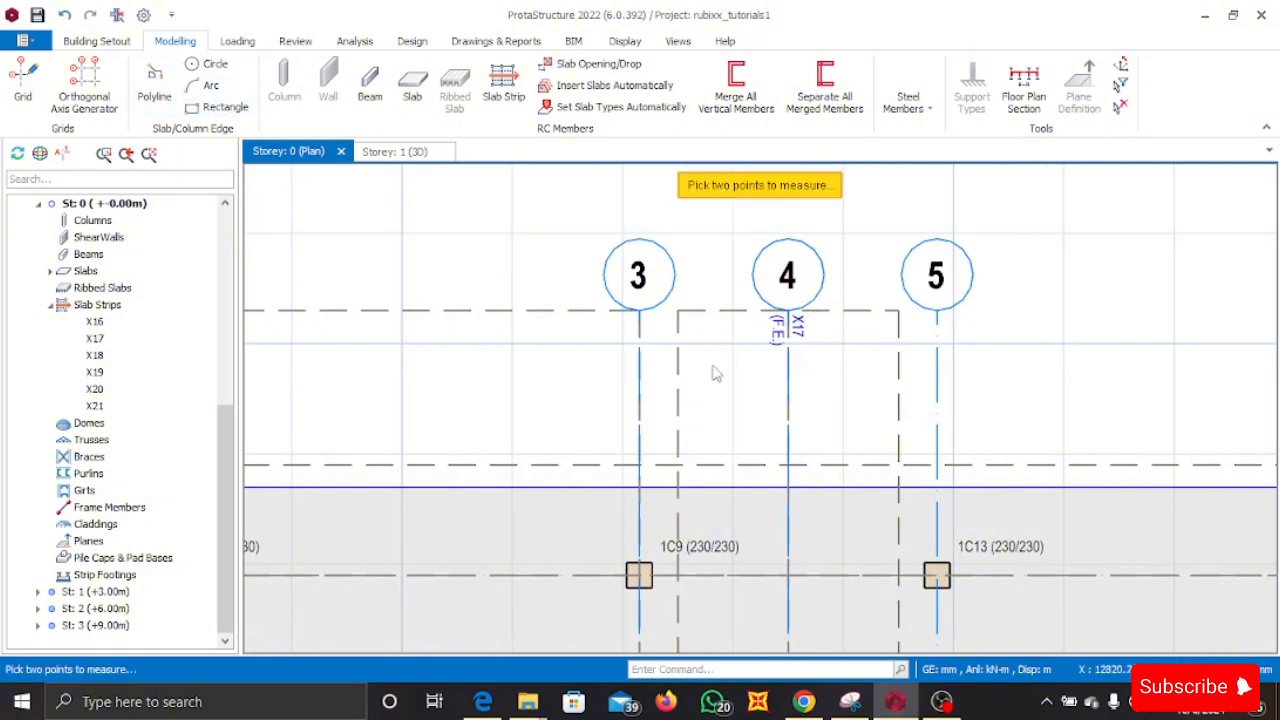
pyautogui.scroll(1, 666, 457)
pyautogui.scroll(-3, 531, 378)
pyautogui.scroll(3, 531, 378)
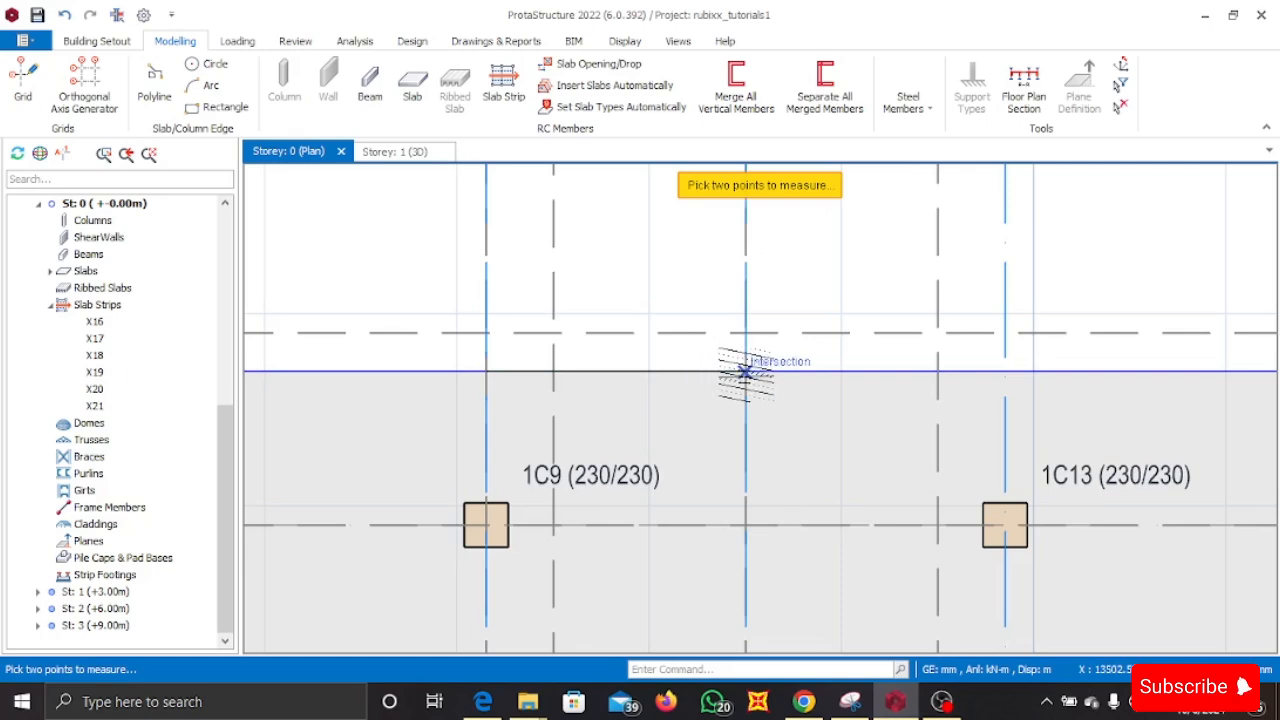
pyautogui.click(745, 373)
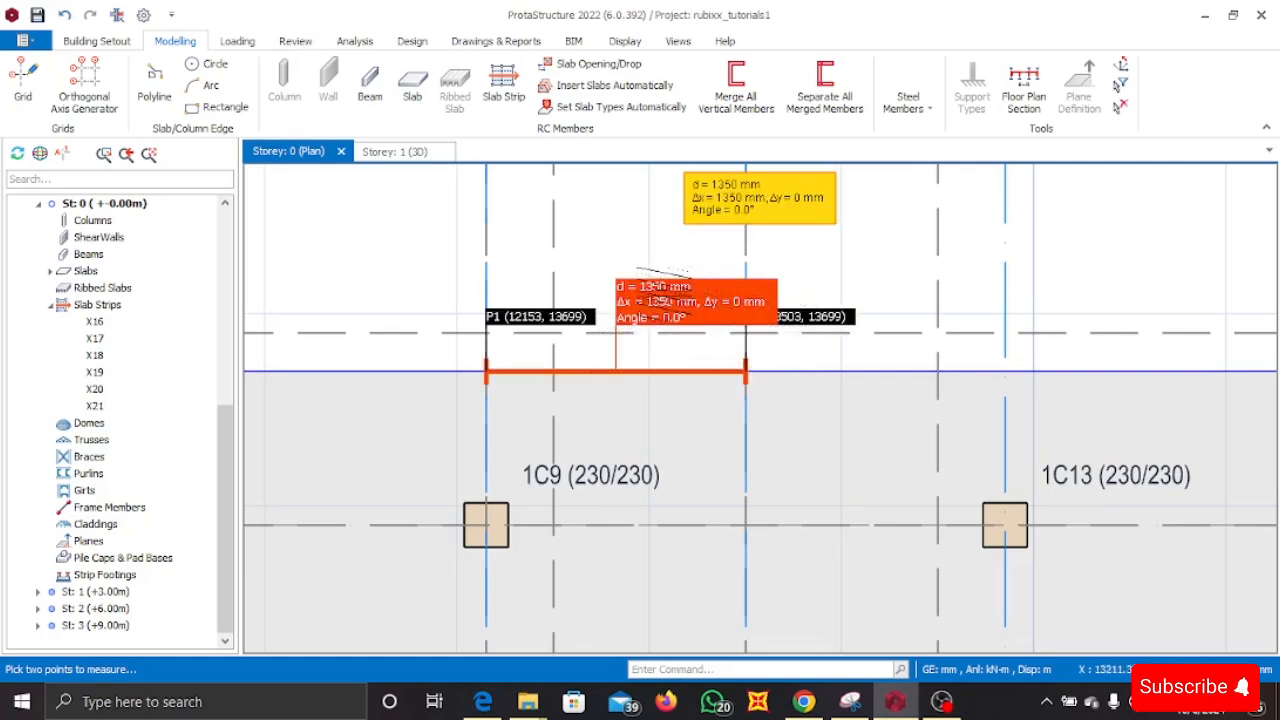
# - Measure the distance between axes 4 and 5 along the slab's upper edge and end the measurement
pyautogui.scroll(-3, 688, 305)
pyautogui.scroll(2, 694, 370)
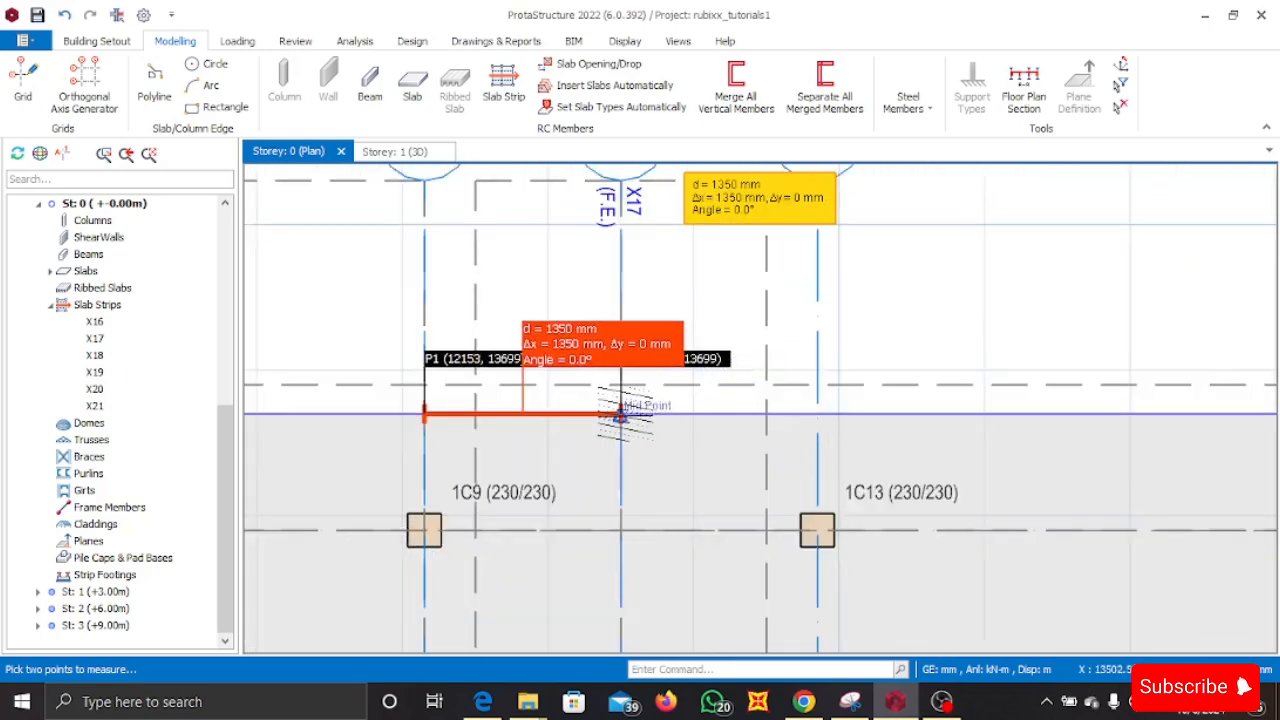
pyautogui.click(817, 413)
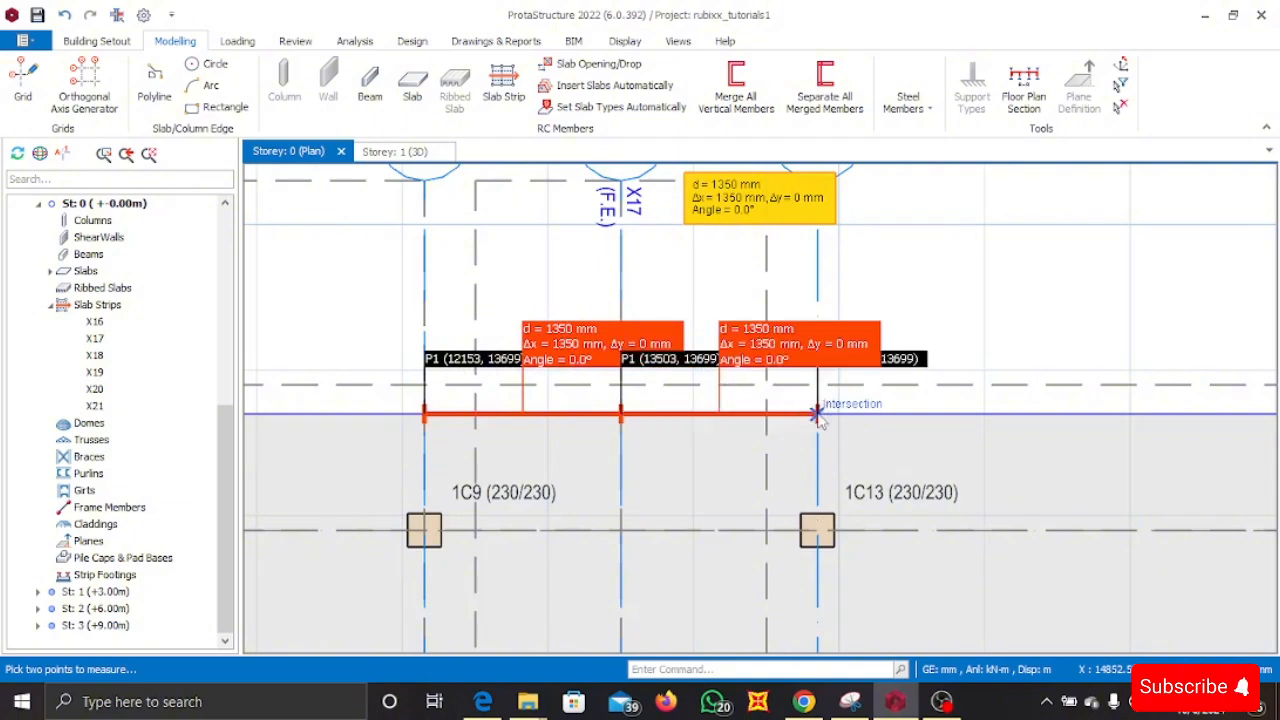
pyautogui.press('Escape')
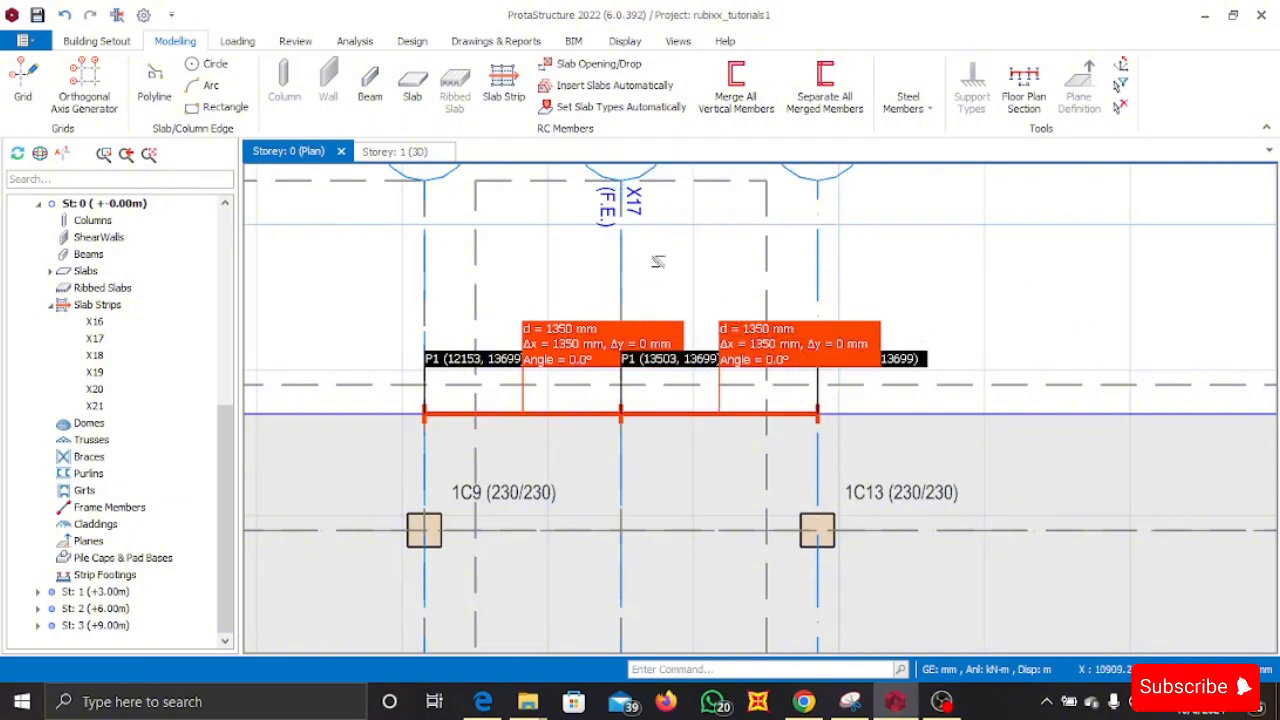
# - Set both the left and right scope widths of the axis 4 slab strip to 1350 mm and close its properties
pyautogui.click(717, 183)
pyautogui.rightClick(718, 185)
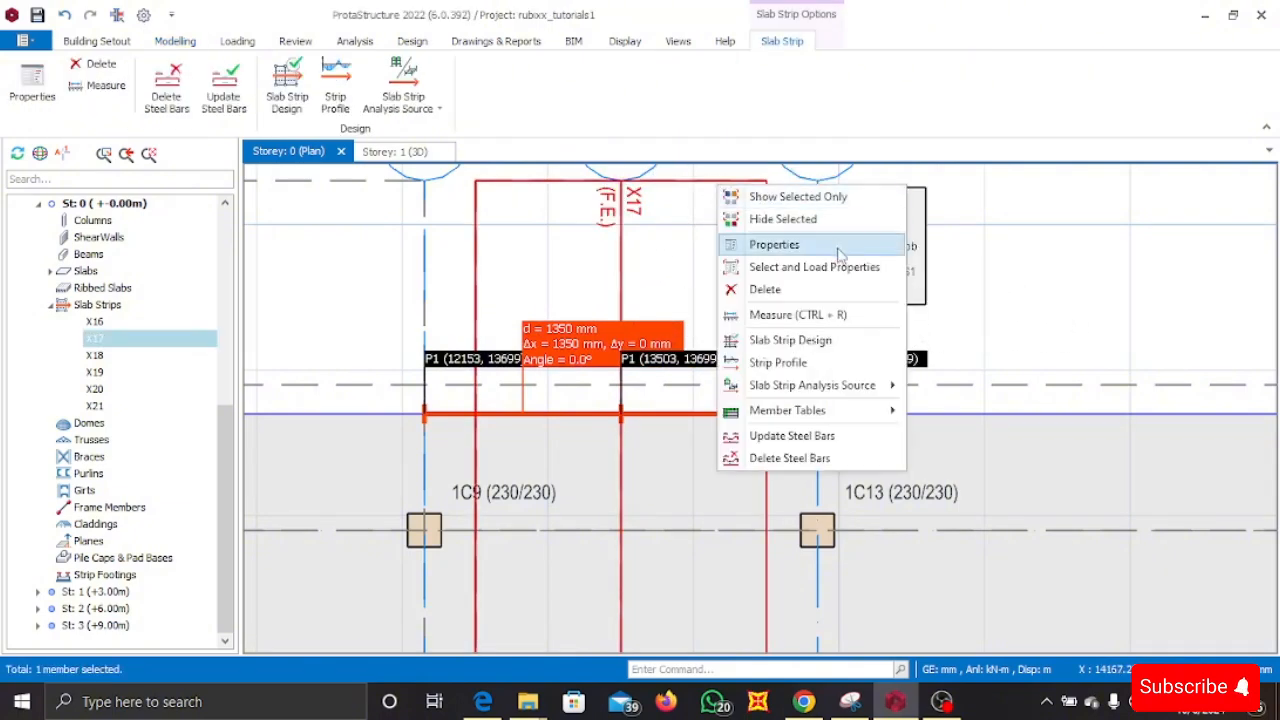
pyautogui.click(815, 250)
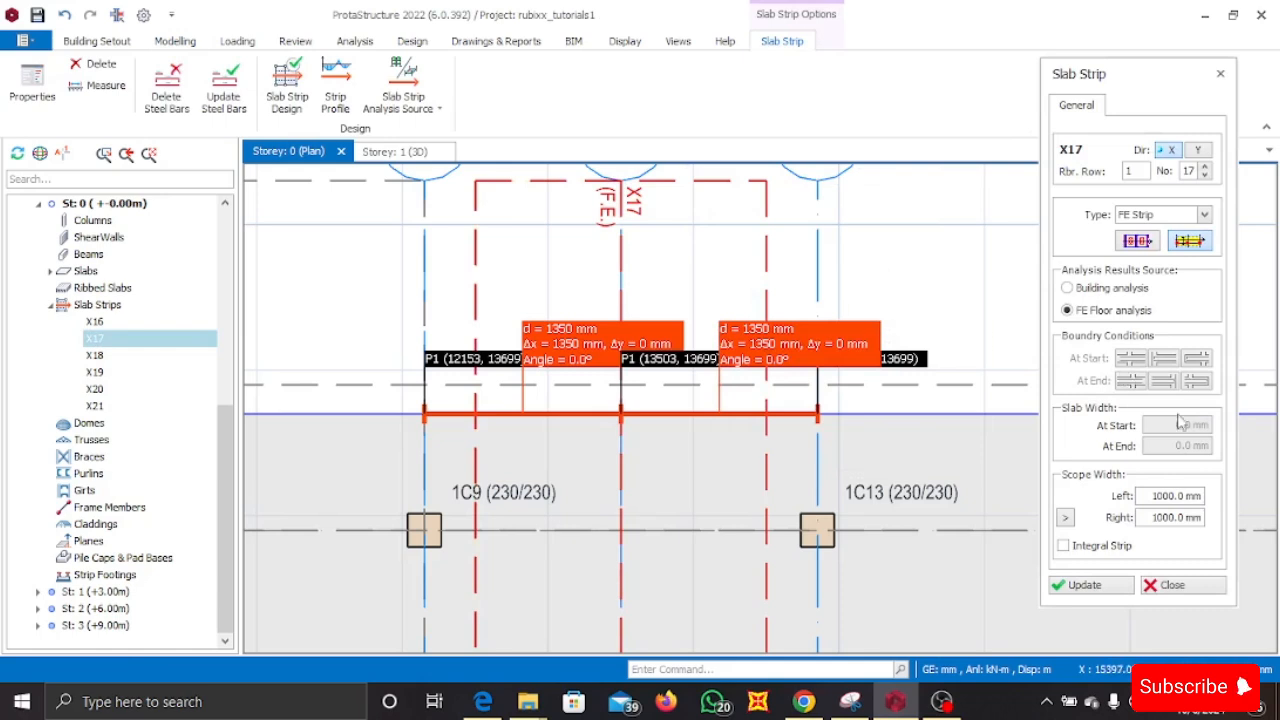
pyautogui.click(1168, 496)
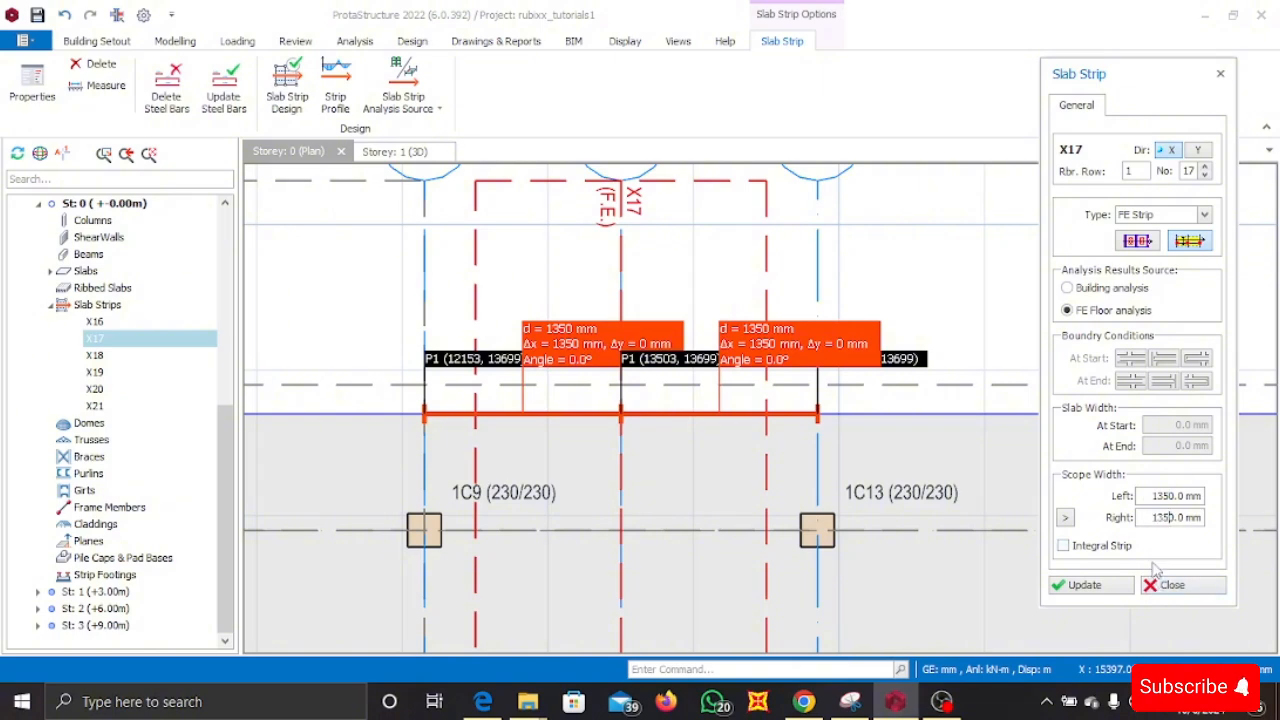
pyautogui.click(1124, 592)
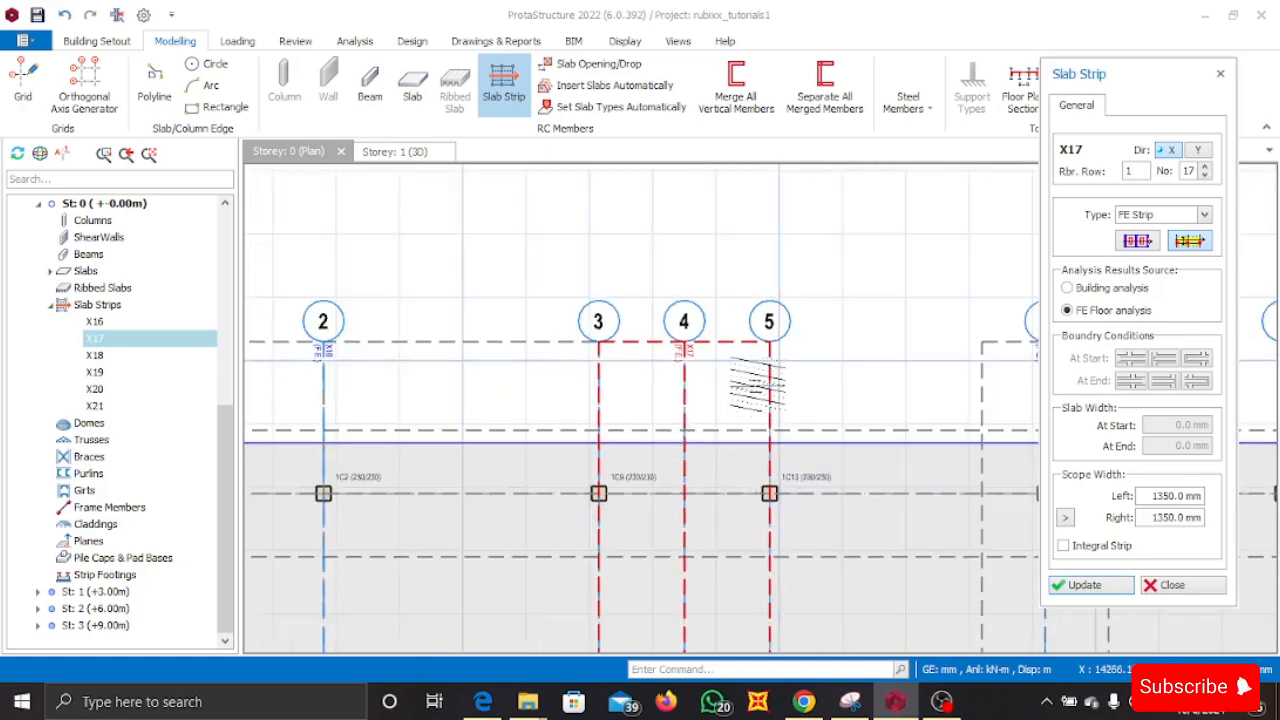
pyautogui.scroll(2, 615, 434)
pyautogui.press('Escape')
pyautogui.press('Escape')
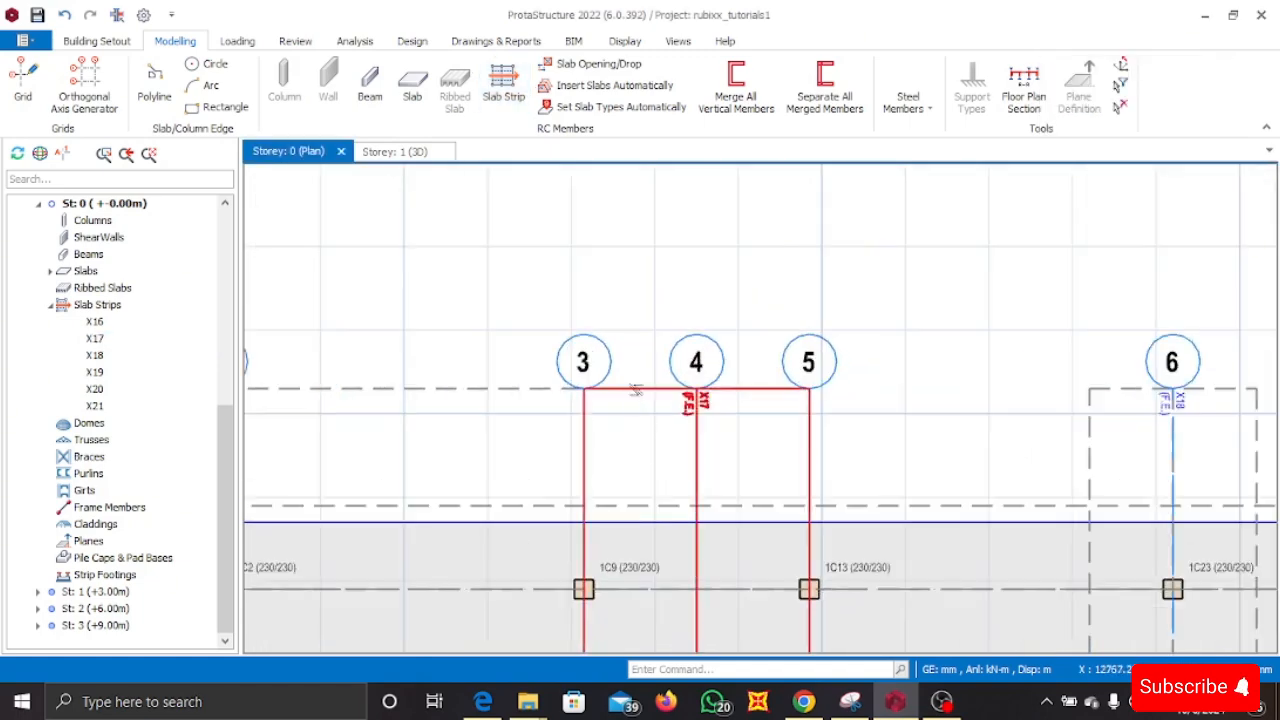
# - Set the left scope width of the axis 6 slab strip to 4550 mm
pyautogui.scroll(-2, 767, 428)
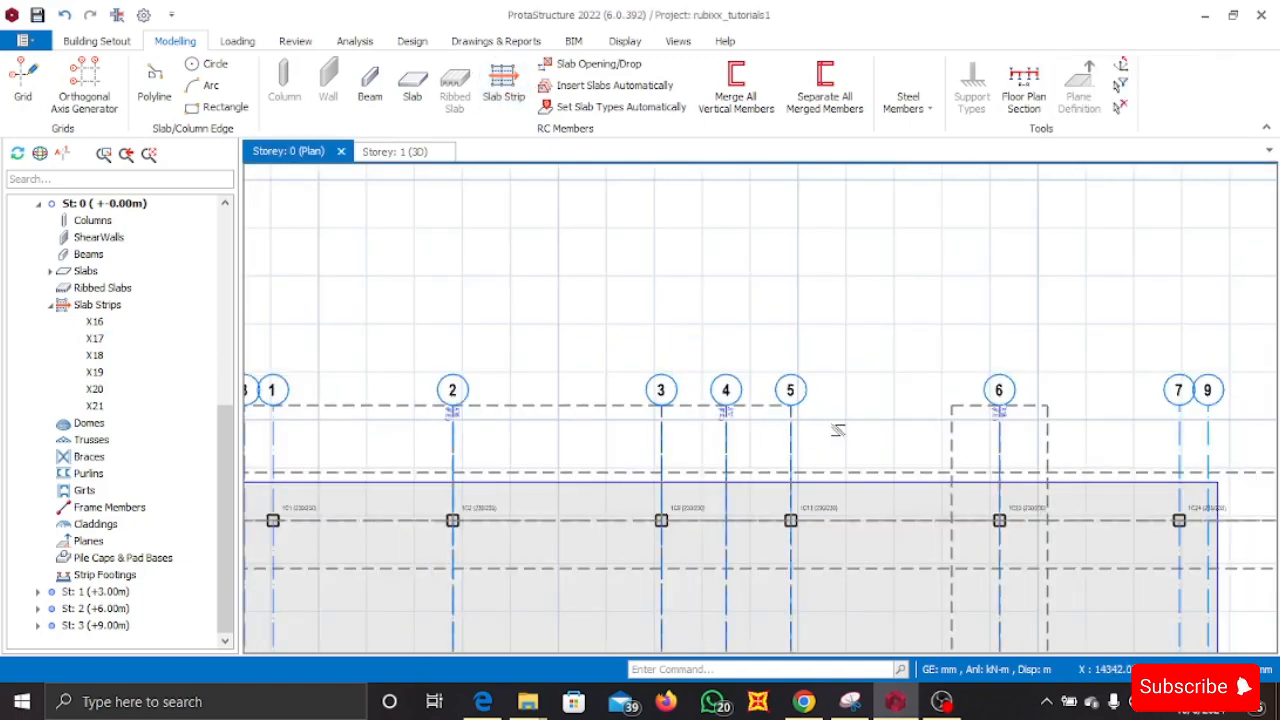
pyautogui.scroll(2, 930, 440)
pyautogui.click(877, 414)
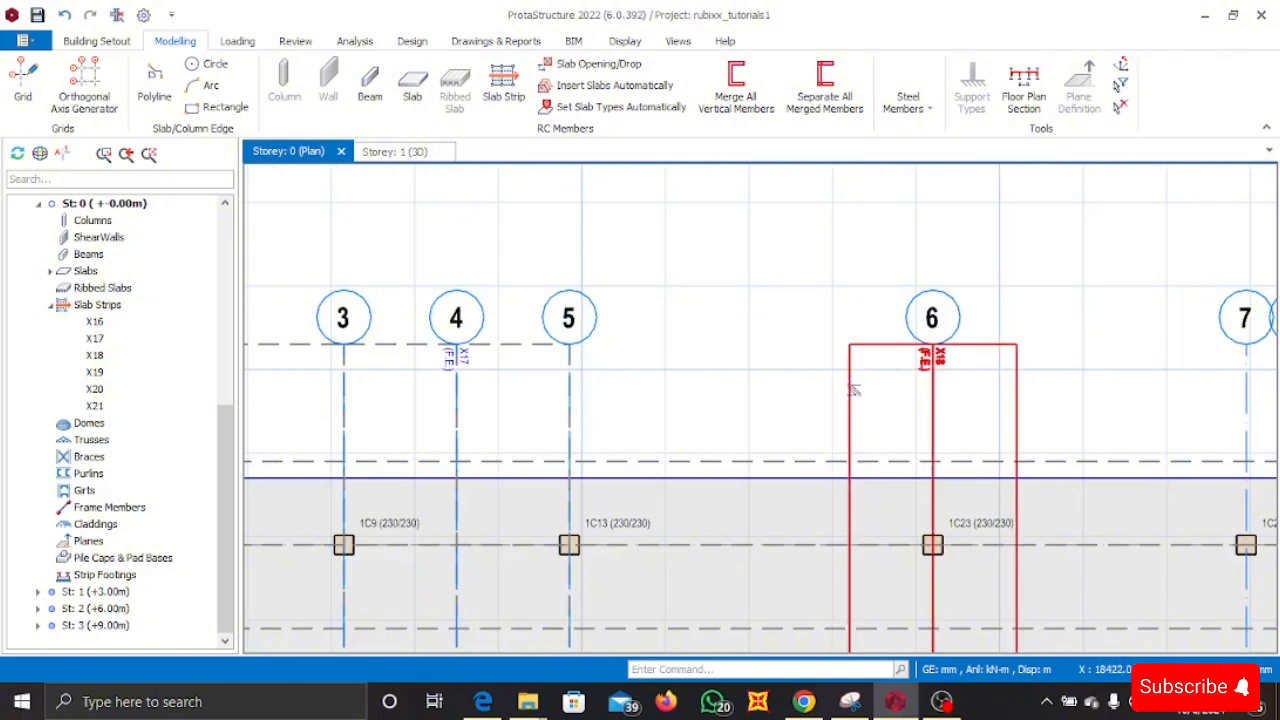
pyautogui.rightClick(849, 386)
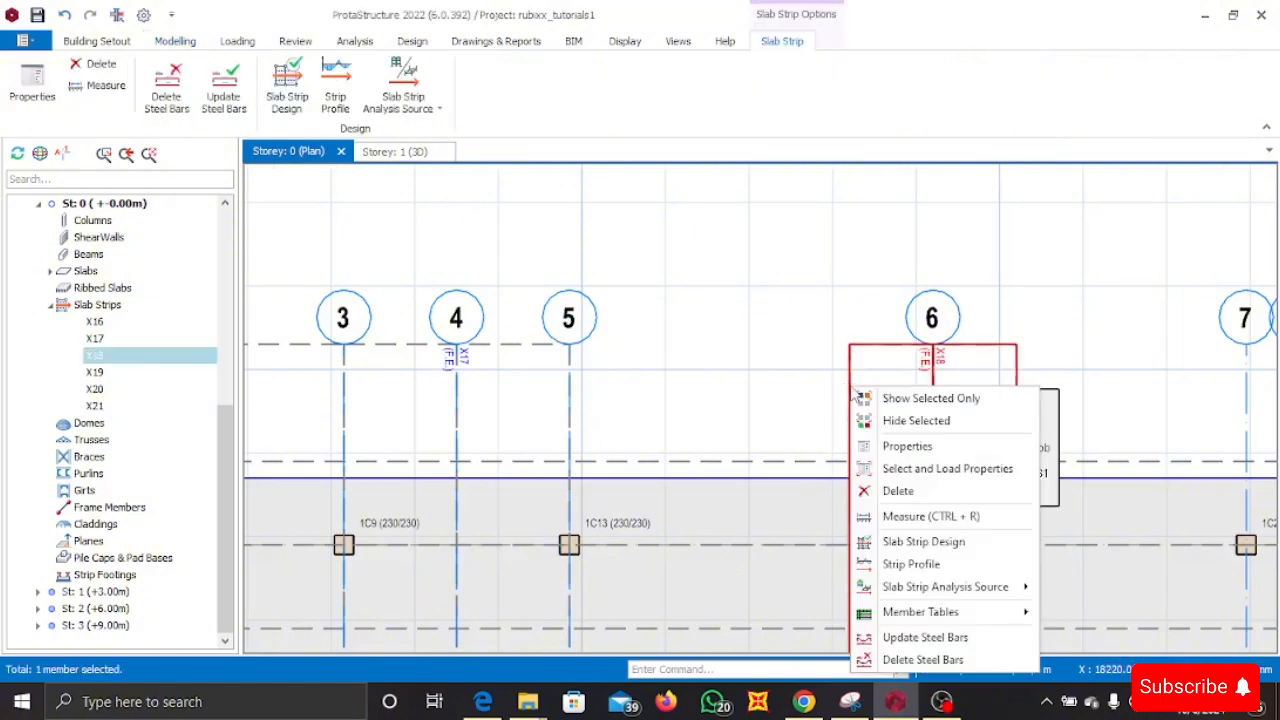
pyautogui.click(910, 446)
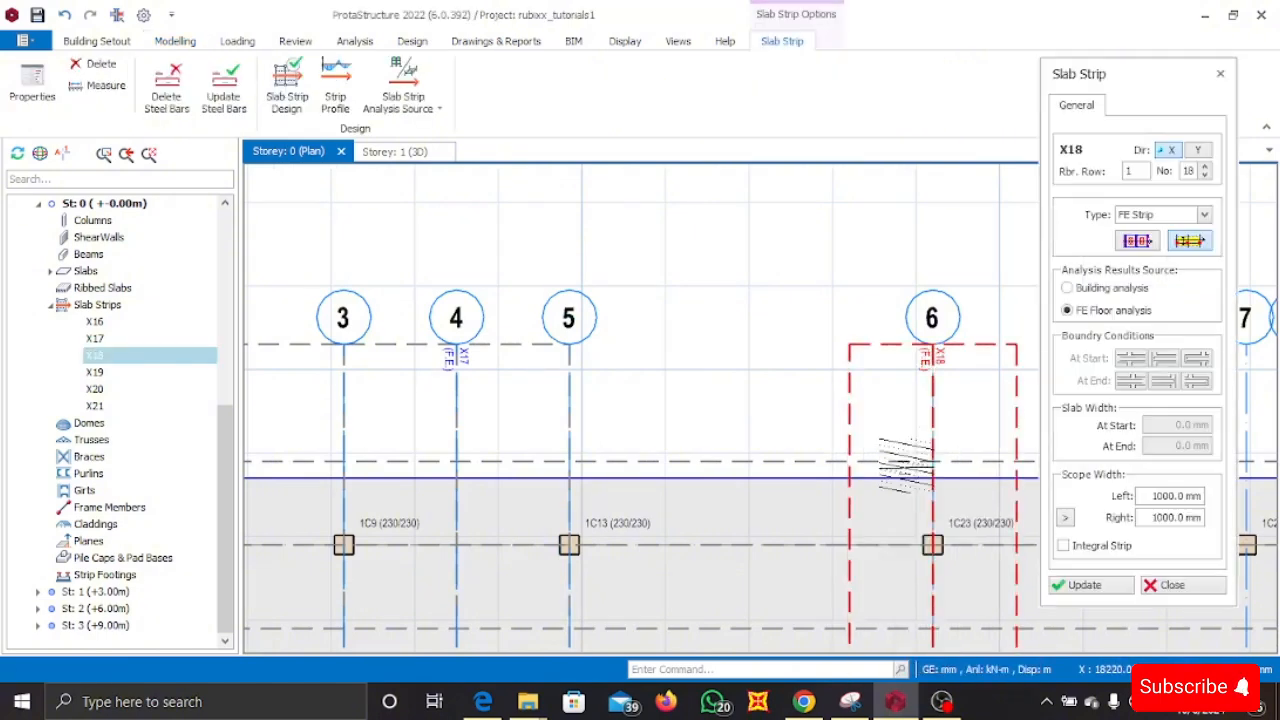
pyautogui.click(1148, 495)
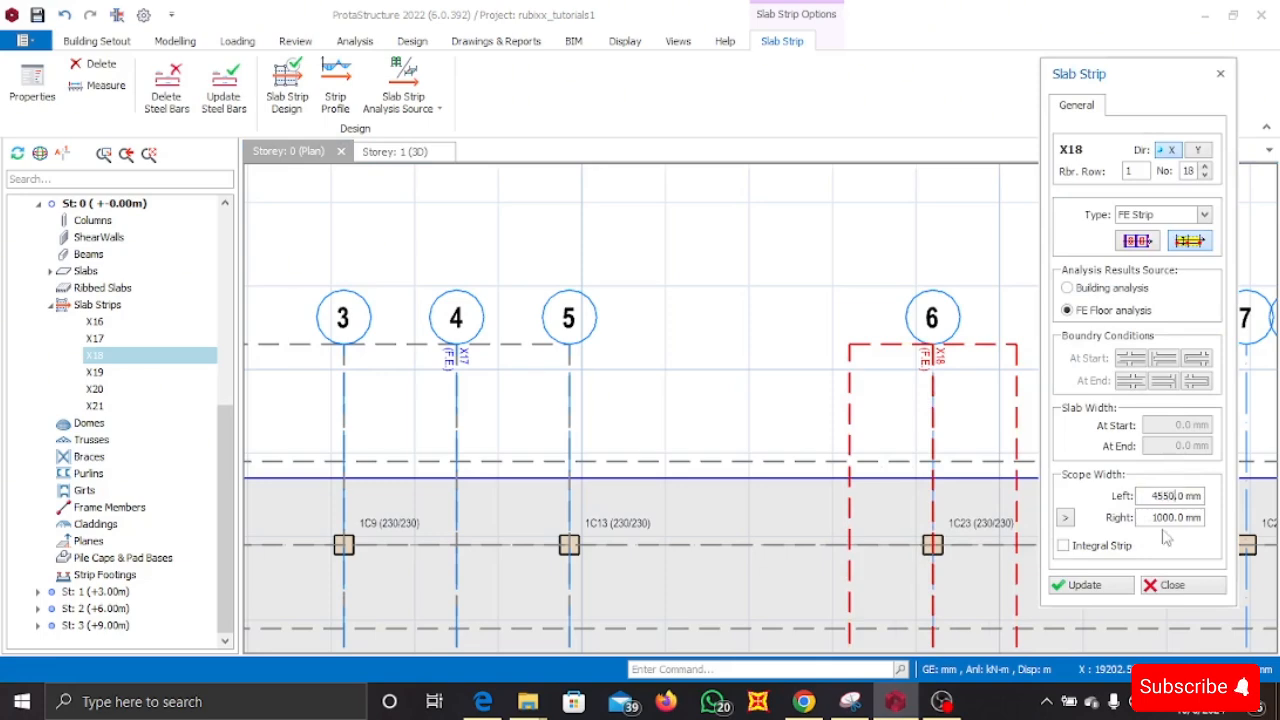
pyautogui.click(1118, 592)
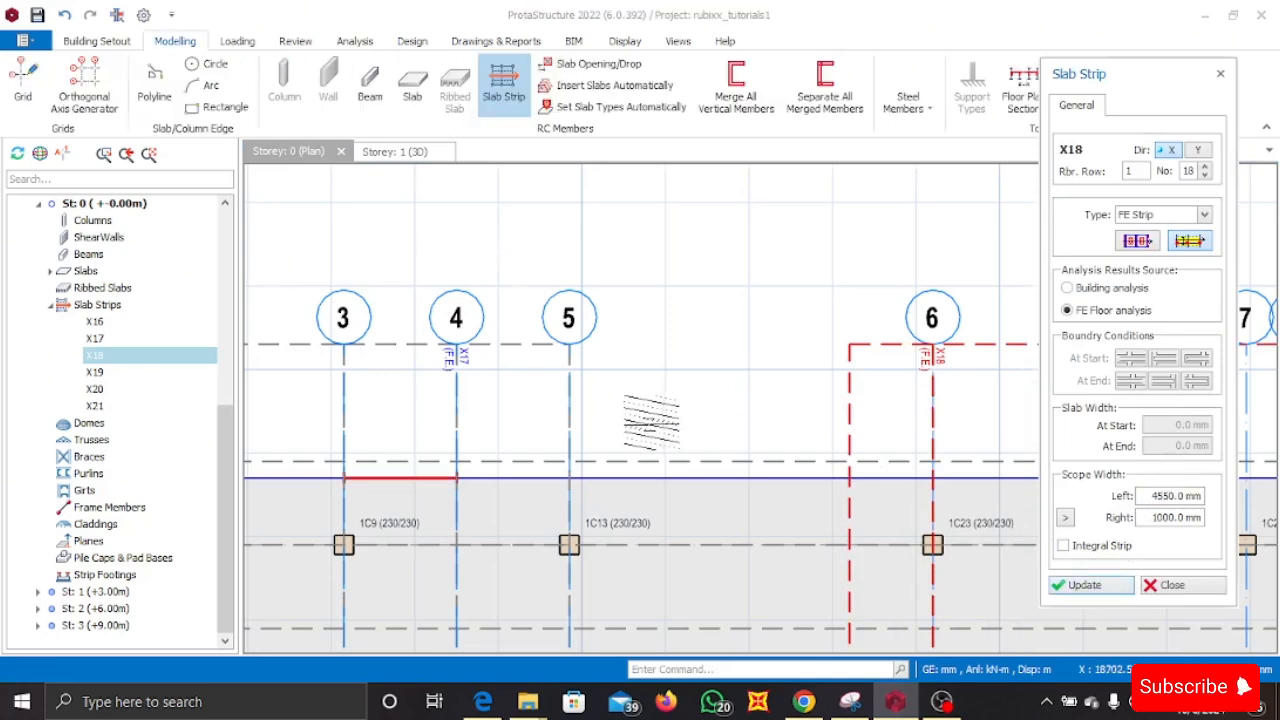
# - Set the right scope width of the axis 6 slab strip to 4350 mm and close its properties
pyautogui.scroll(3, 892, 446)
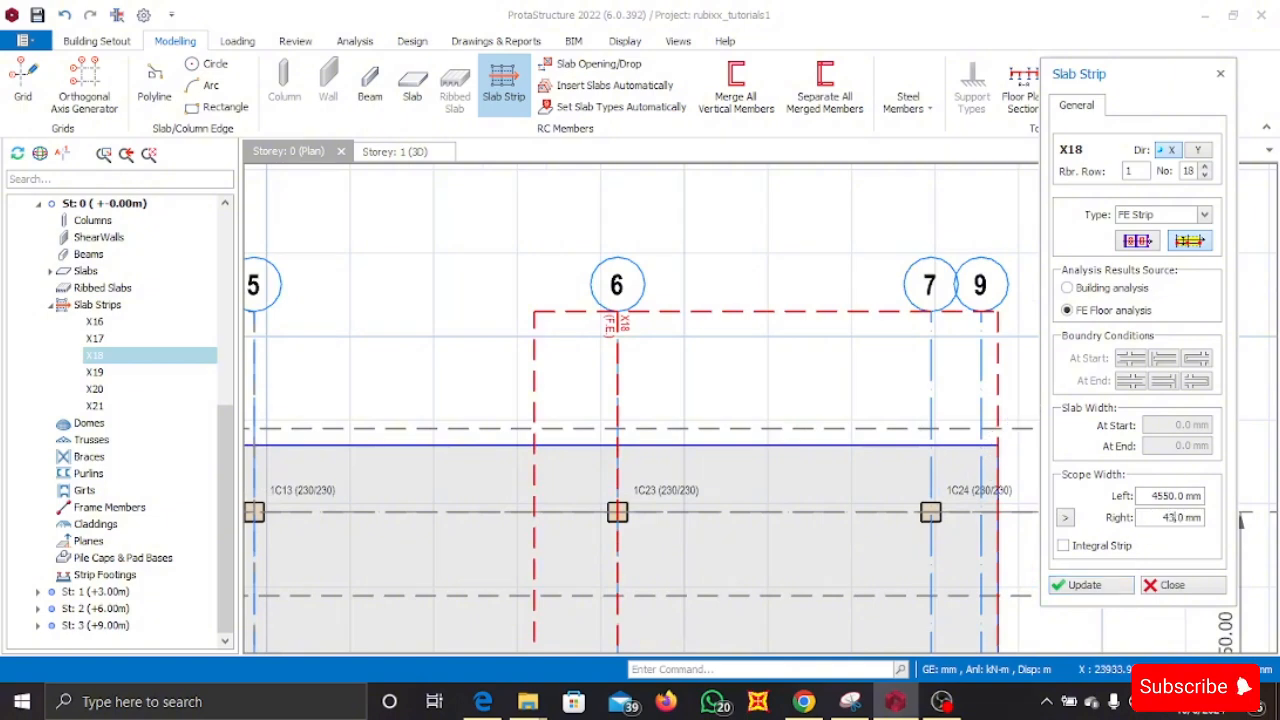
pyautogui.click(1104, 586)
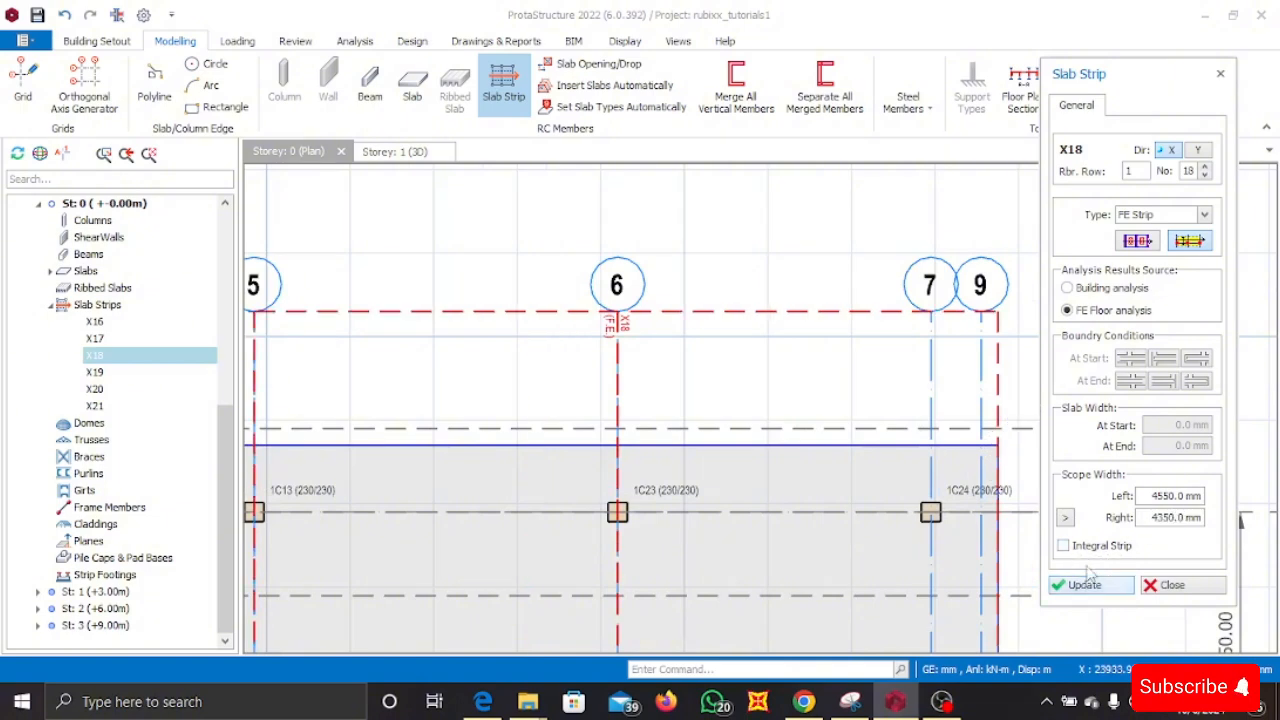
pyautogui.scroll(-4, 876, 475)
pyautogui.scroll(3, 697, 456)
pyautogui.press('Escape')
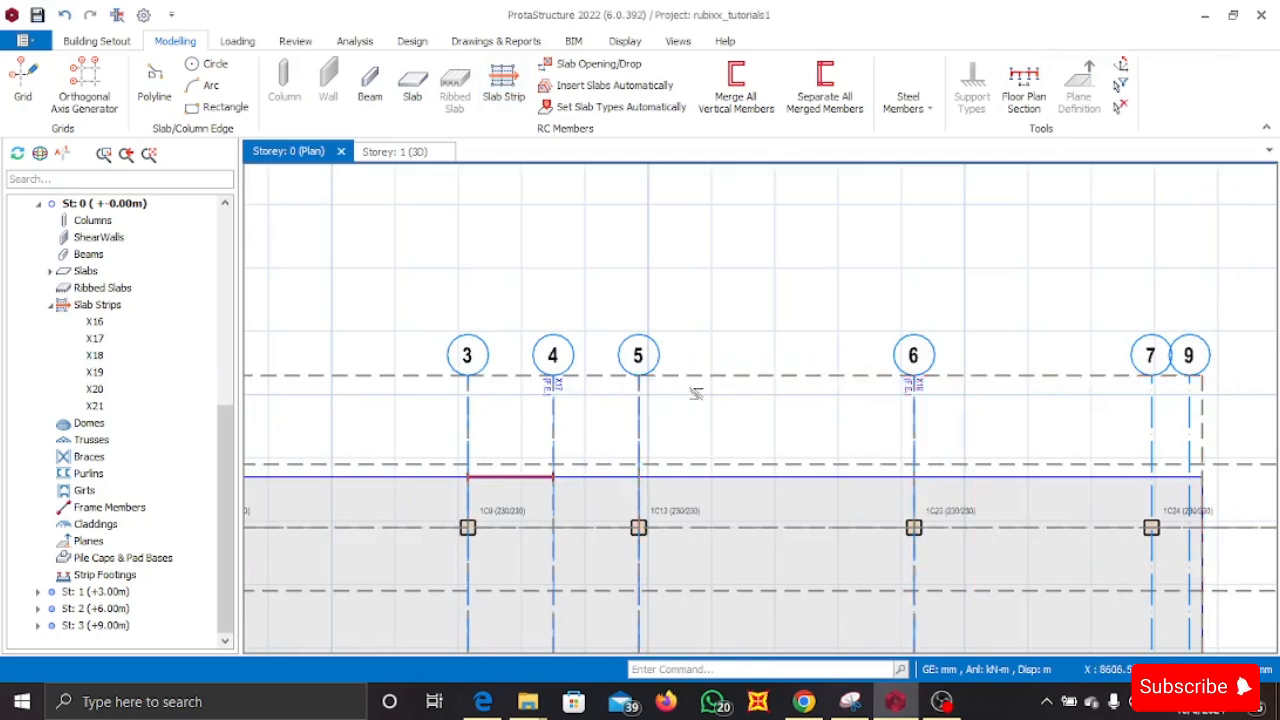
# - Measure the distance between axes D and E along the slab's edge next to axis 8
pyautogui.scroll(-5, 694, 430)
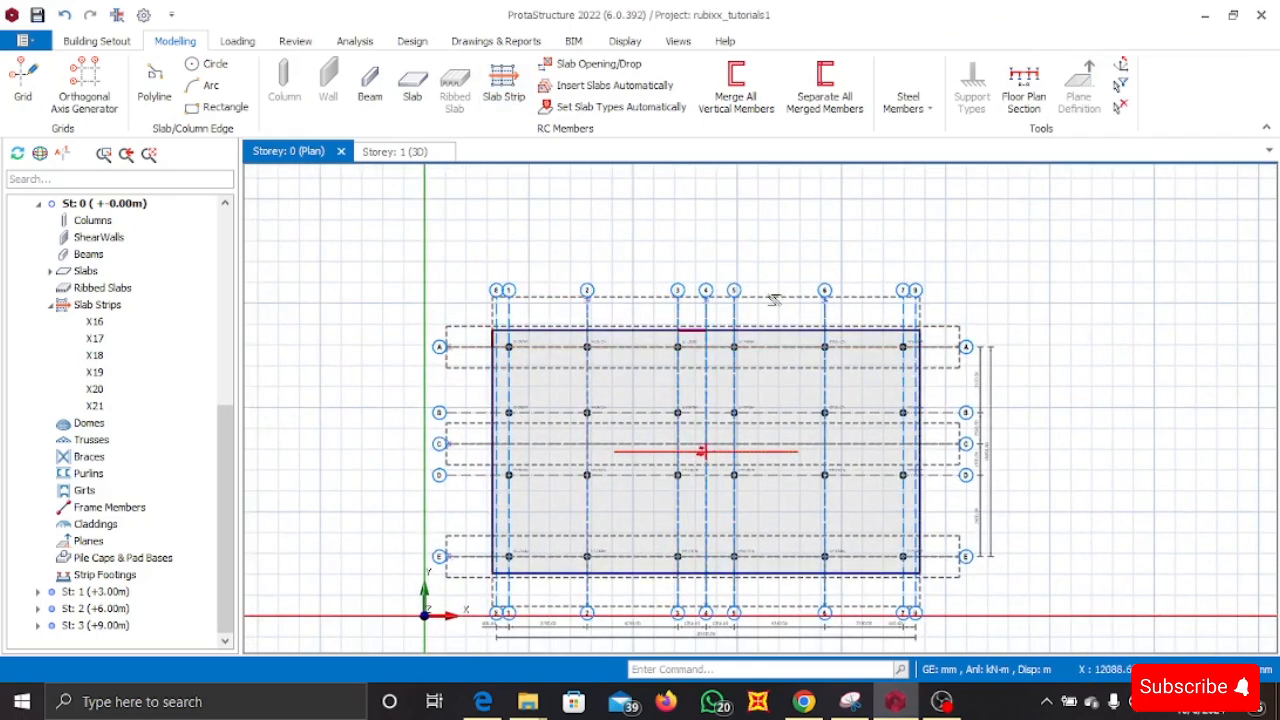
pyautogui.scroll(5, 416, 443)
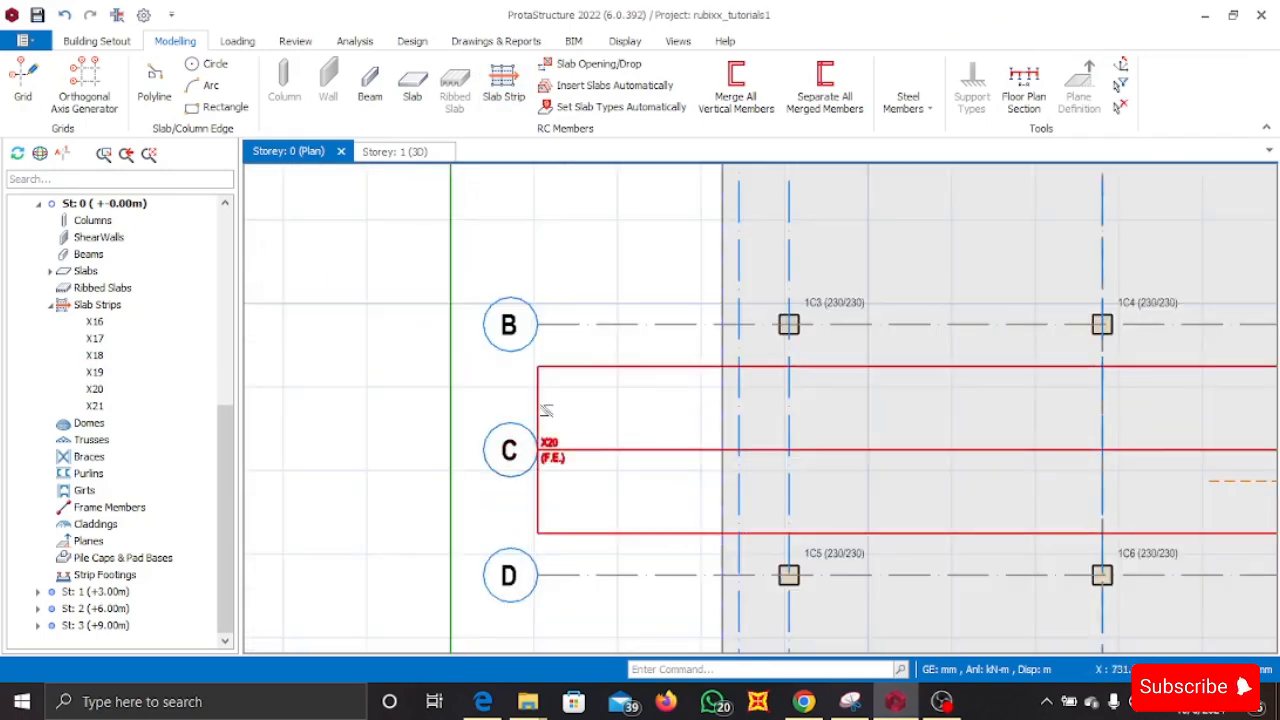
pyautogui.scroll(-4, 707, 364)
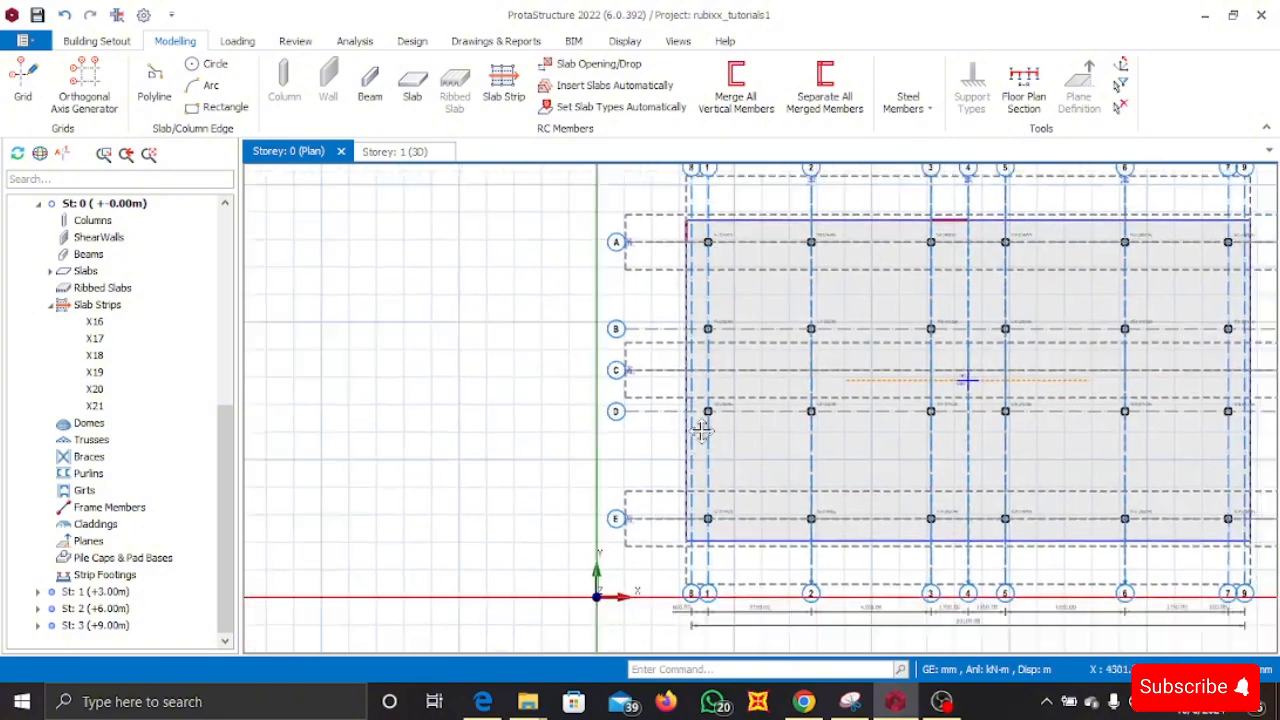
pyautogui.scroll(5, 717, 477)
pyautogui.scroll(1, 580, 400)
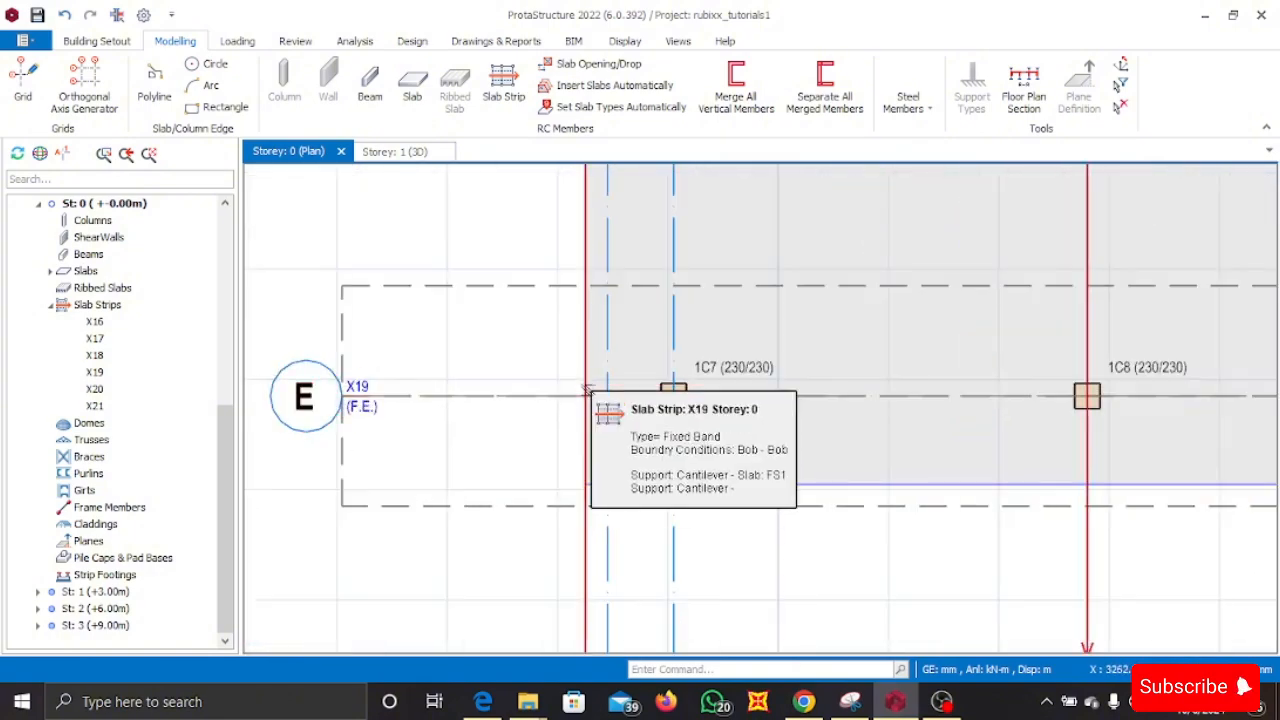
pyautogui.scroll(3, 588, 400)
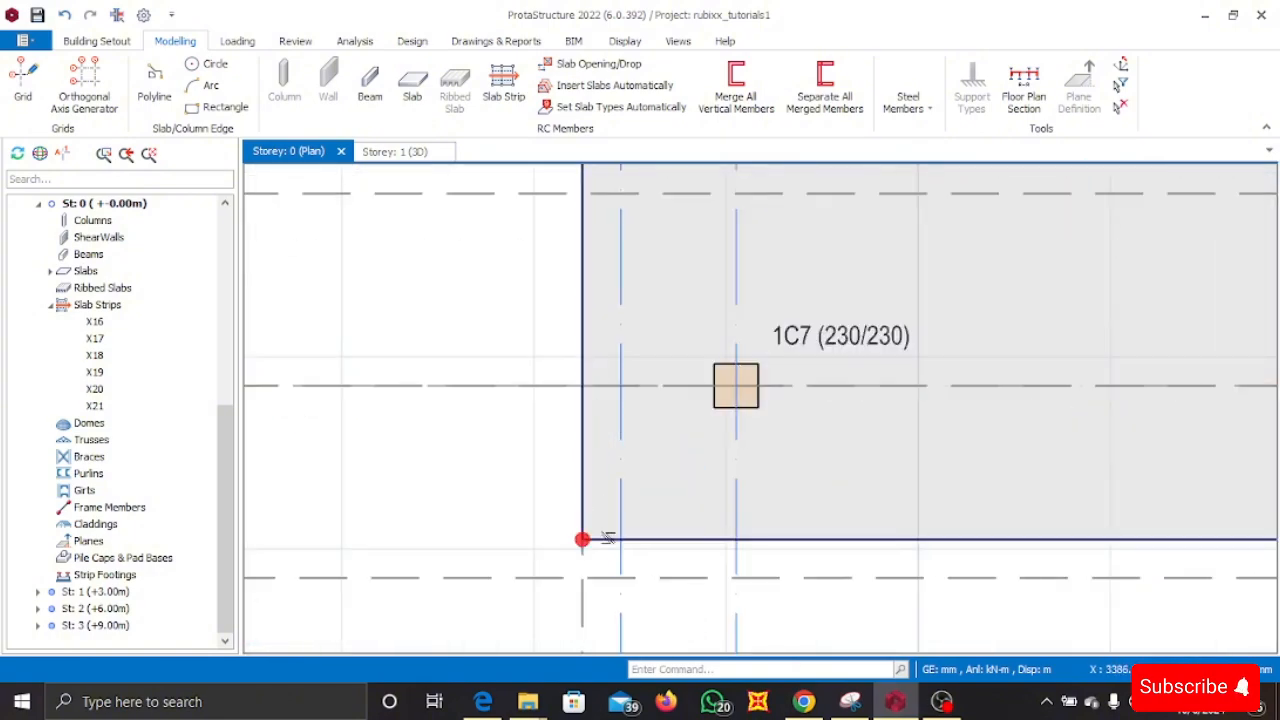
pyautogui.scroll(-5, 609, 488)
pyautogui.moveTo(609, 488); pyautogui.dragTo(609, 558, button='middle')
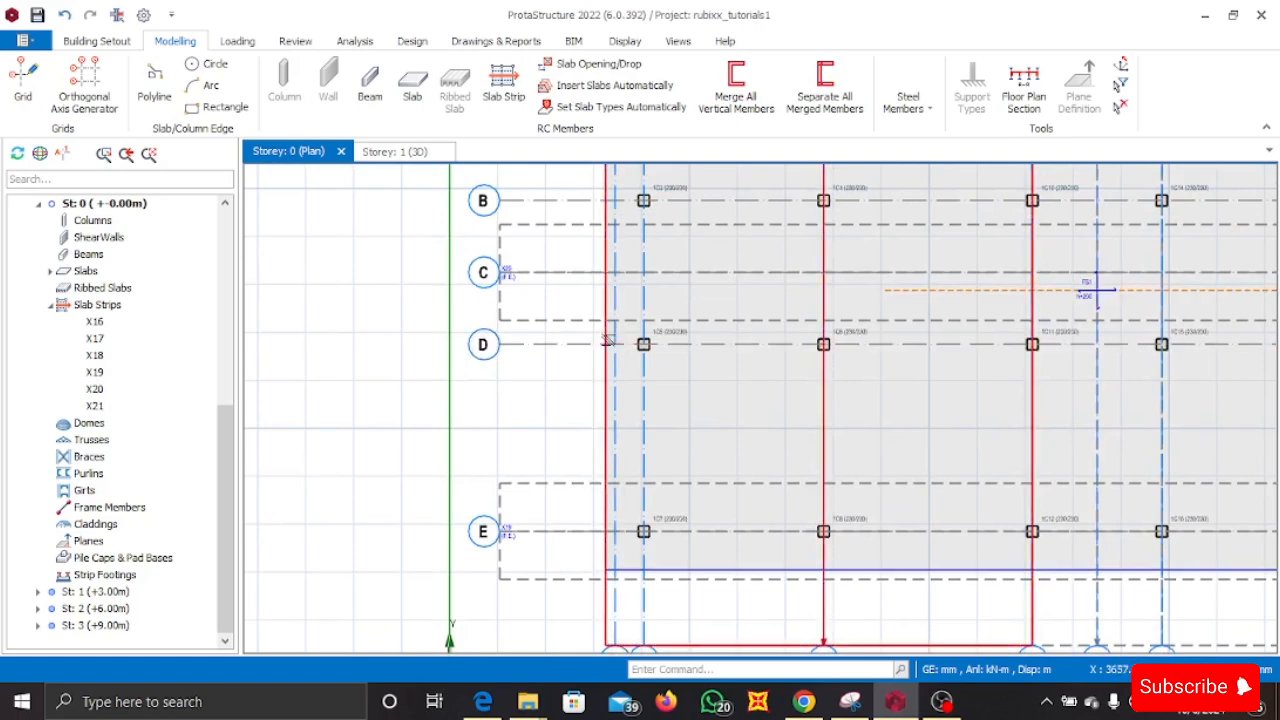
pyautogui.scroll(3, 607, 338)
pyautogui.press('m')
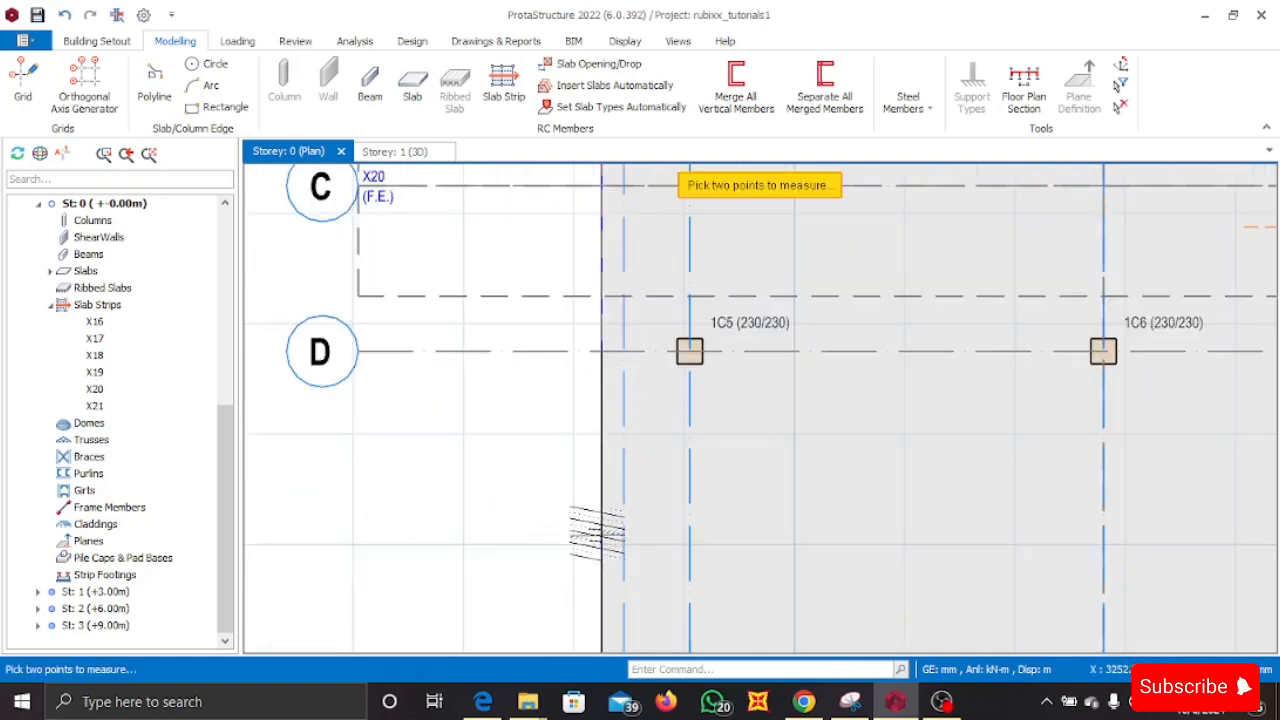
pyautogui.scroll(-4, 600, 528)
pyautogui.scroll(4, 604, 500)
pyautogui.scroll(1, 595, 484)
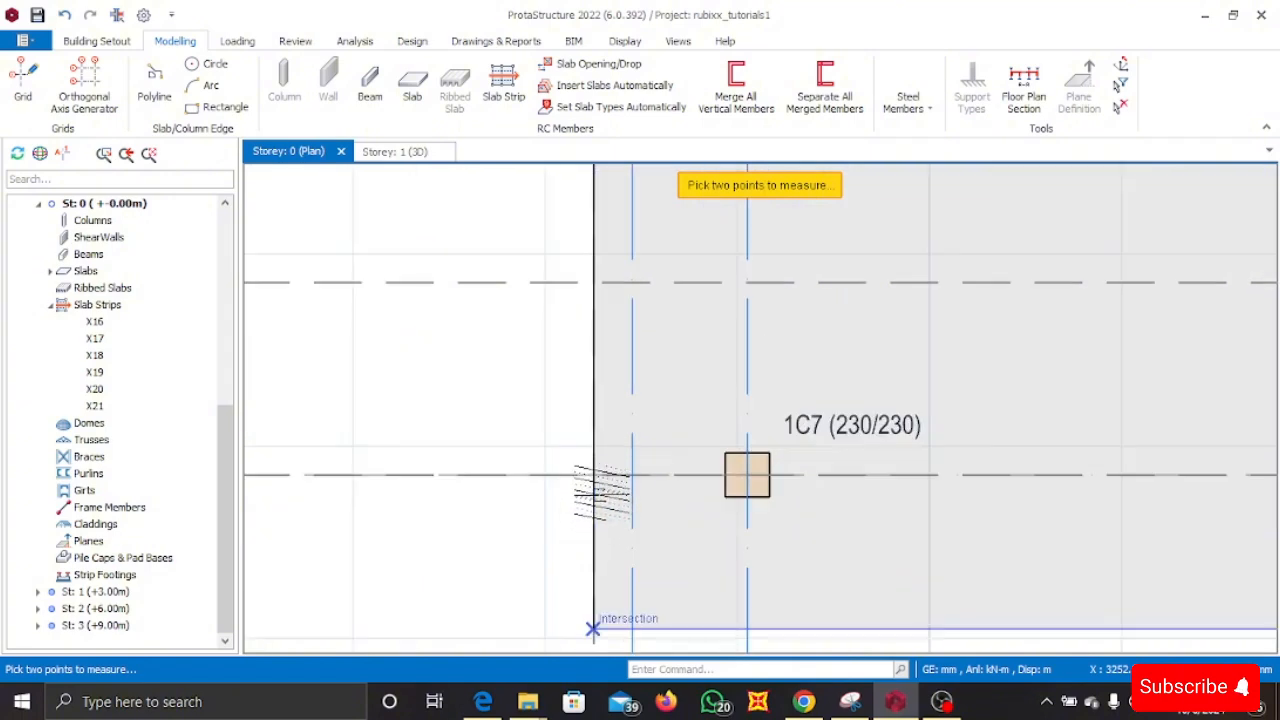
pyautogui.click(593, 476)
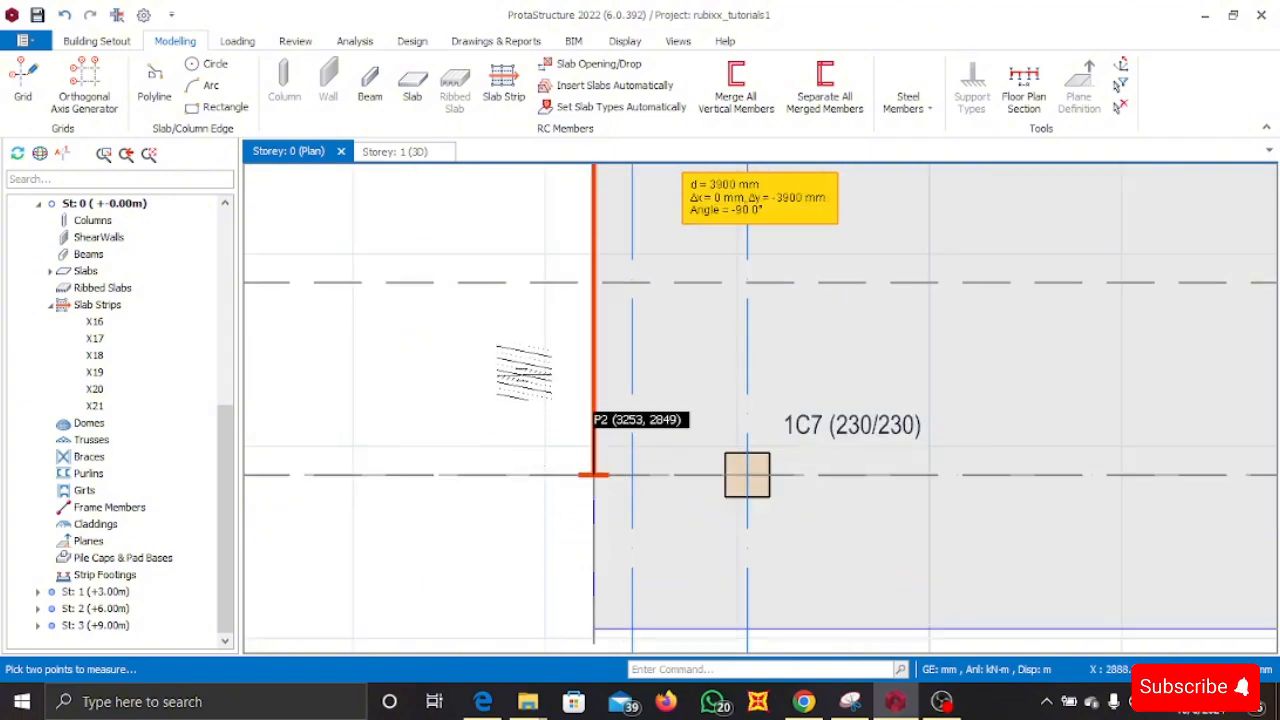
pyautogui.scroll(-3, 520, 370)
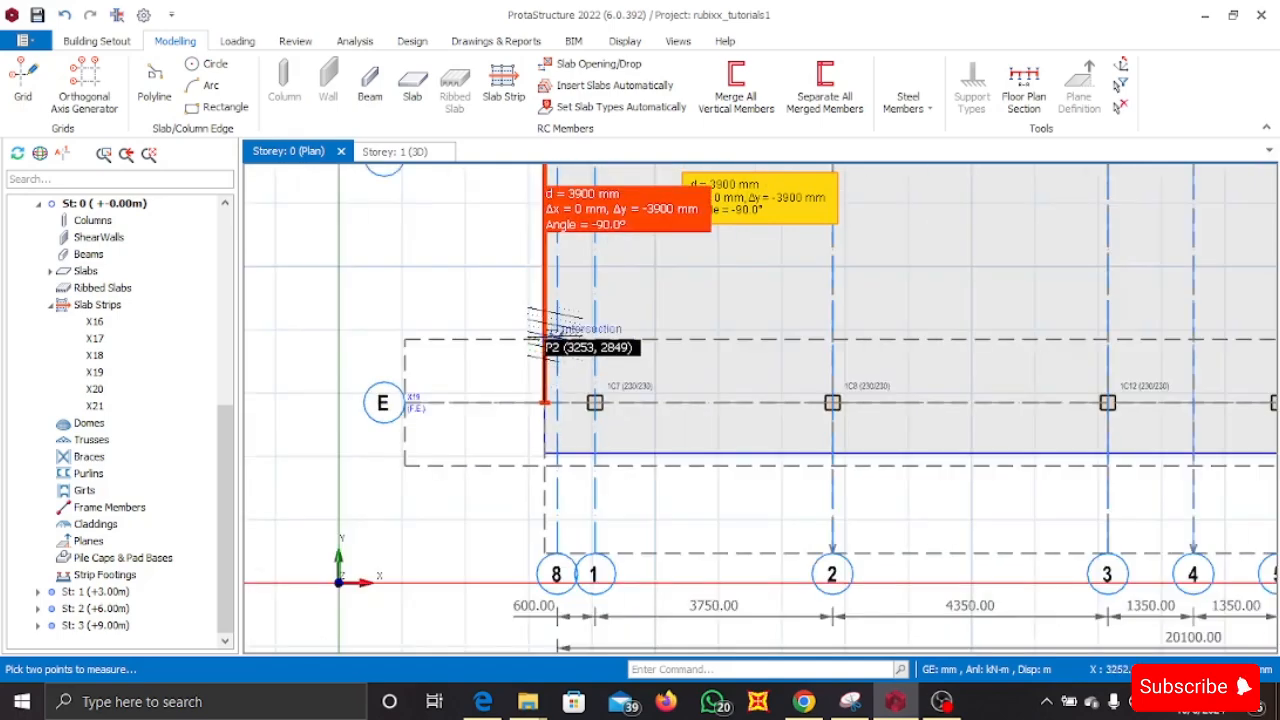
pyautogui.press('Escape')
# - Set the right scope width of the axis E slab strip to 800 mm
pyautogui.scroll(2, 503, 365)
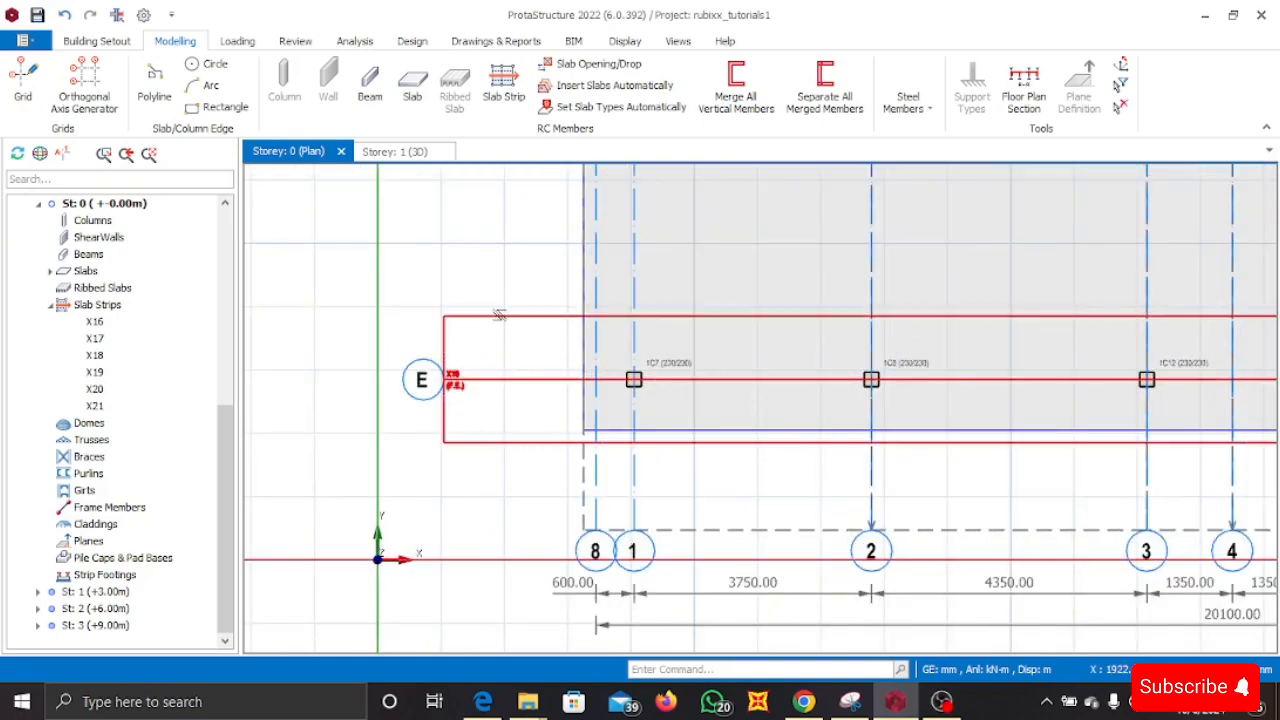
pyautogui.click(502, 320)
pyautogui.rightClick(503, 318)
pyautogui.click(596, 397)
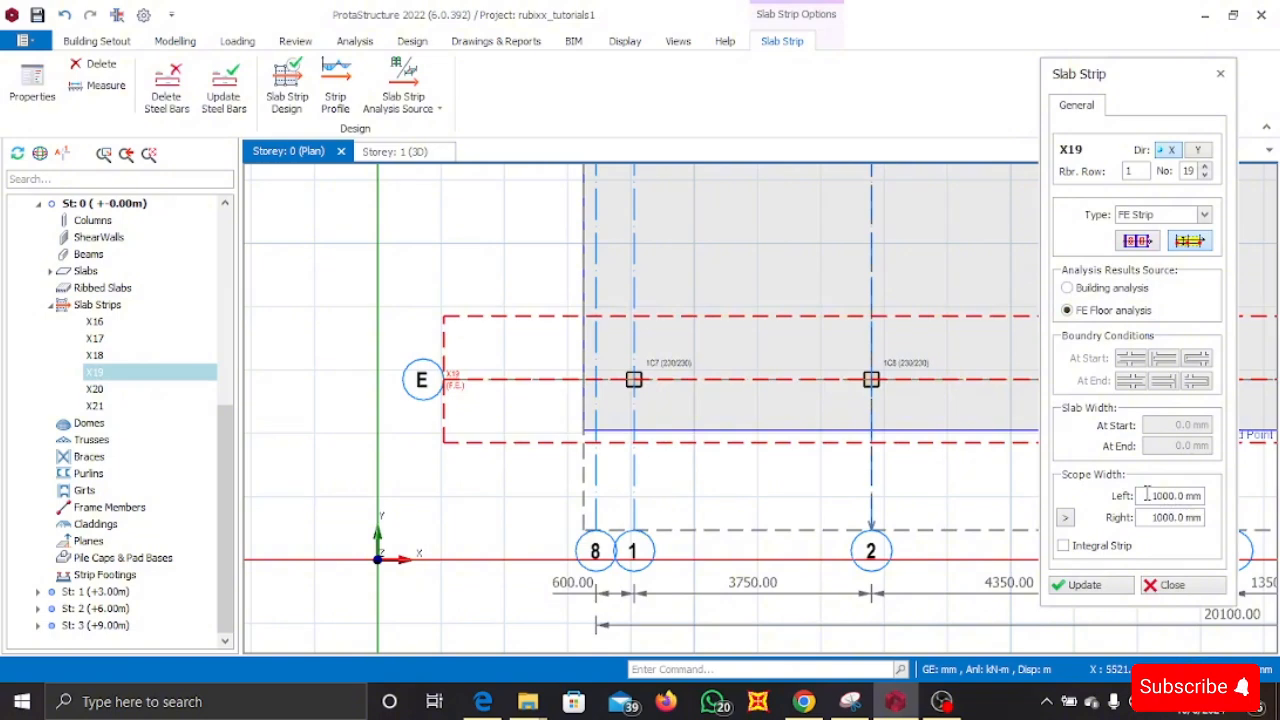
pyautogui.doubleClick(1160, 518)
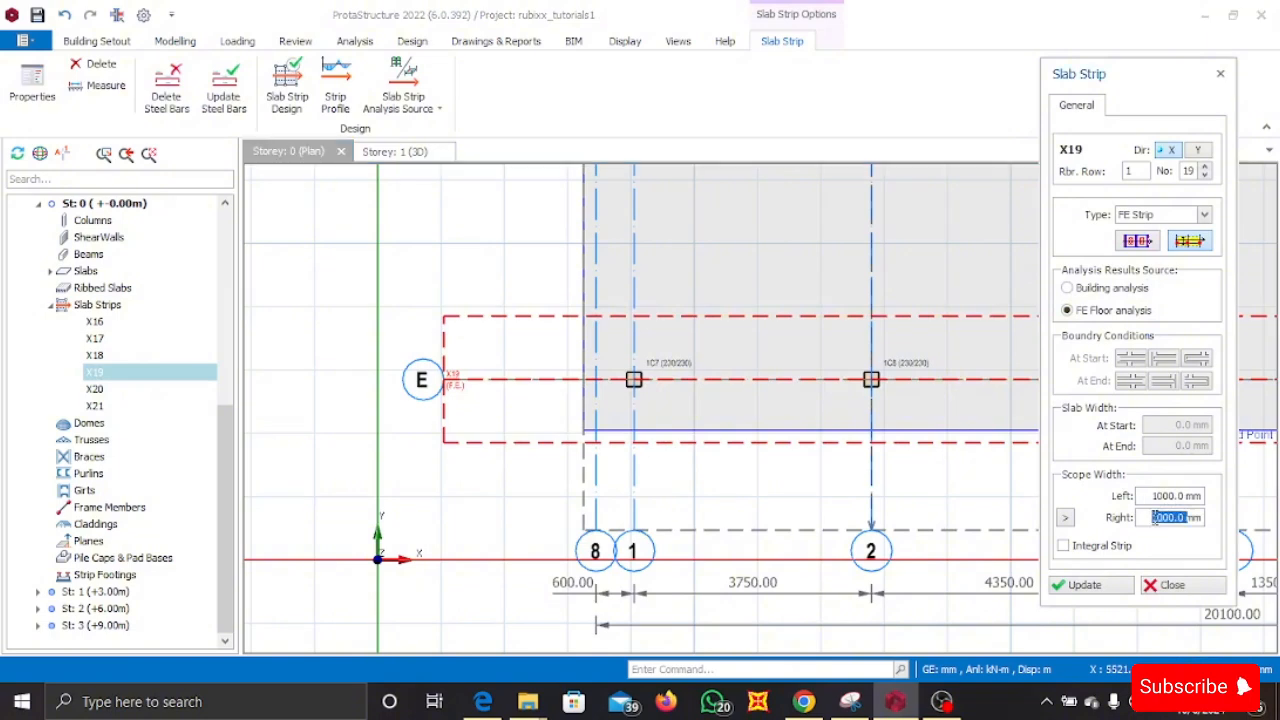
pyautogui.click(1082, 586)
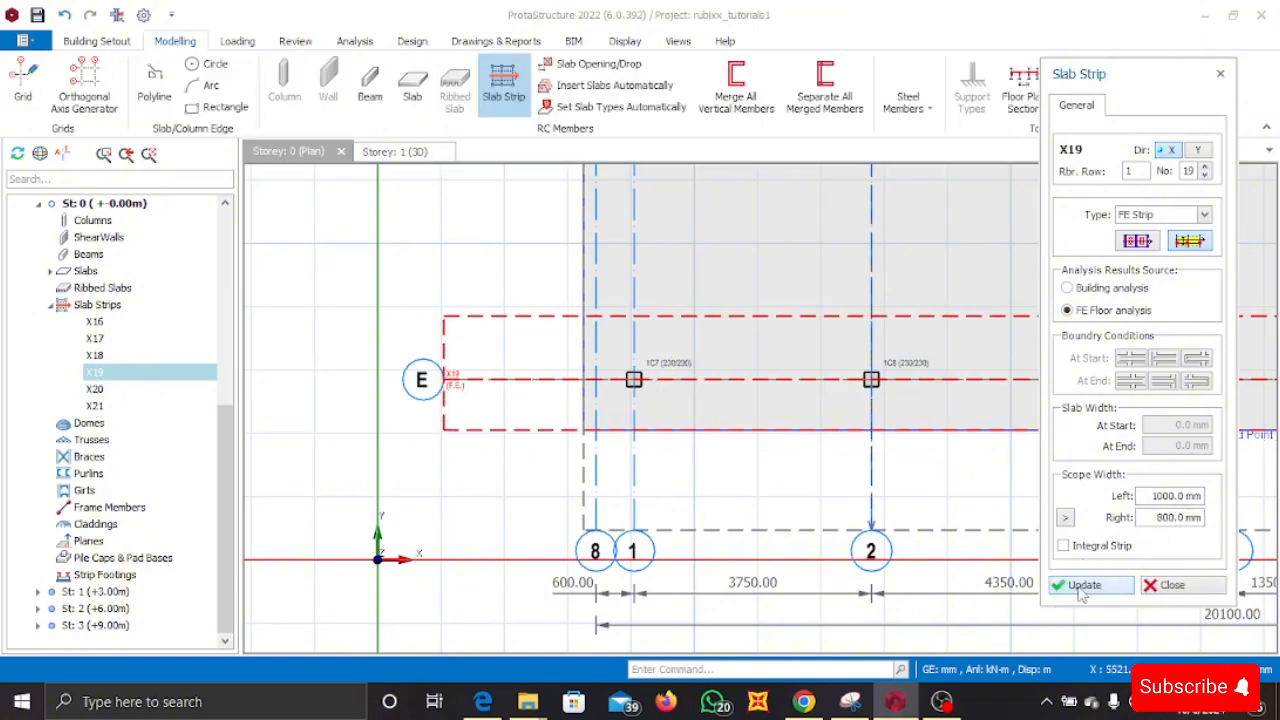
# - Set the left scope width of the axis E slab strip to 3900 mm and close its properties
pyautogui.scroll(3, 552, 405)
pyautogui.scroll(-3, 708, 471)
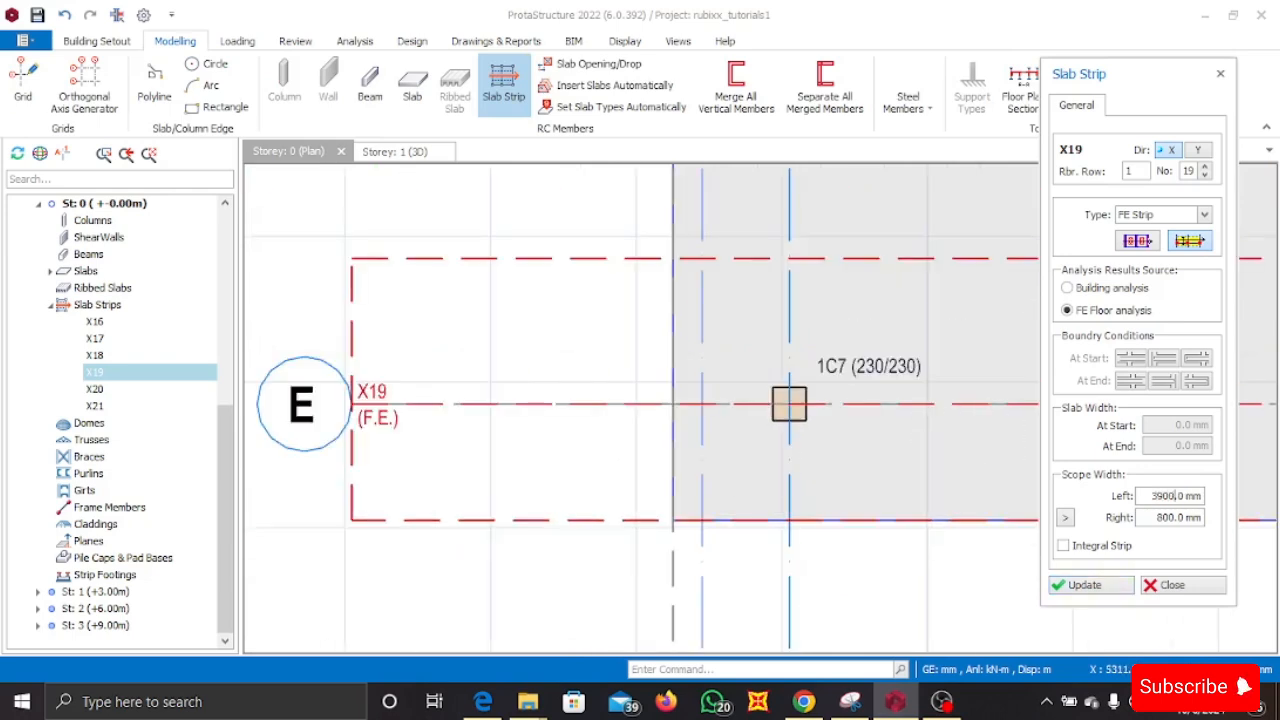
pyautogui.scroll(-5, 500, 380)
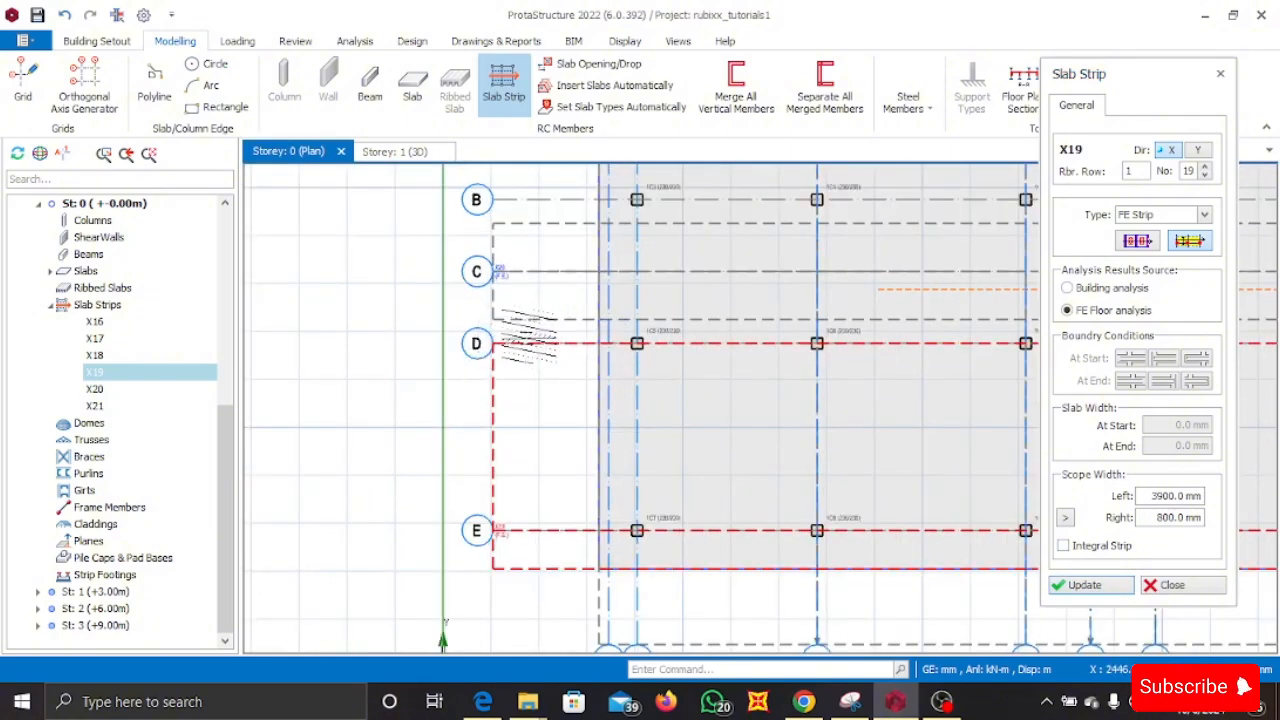
pyautogui.press('Escape')
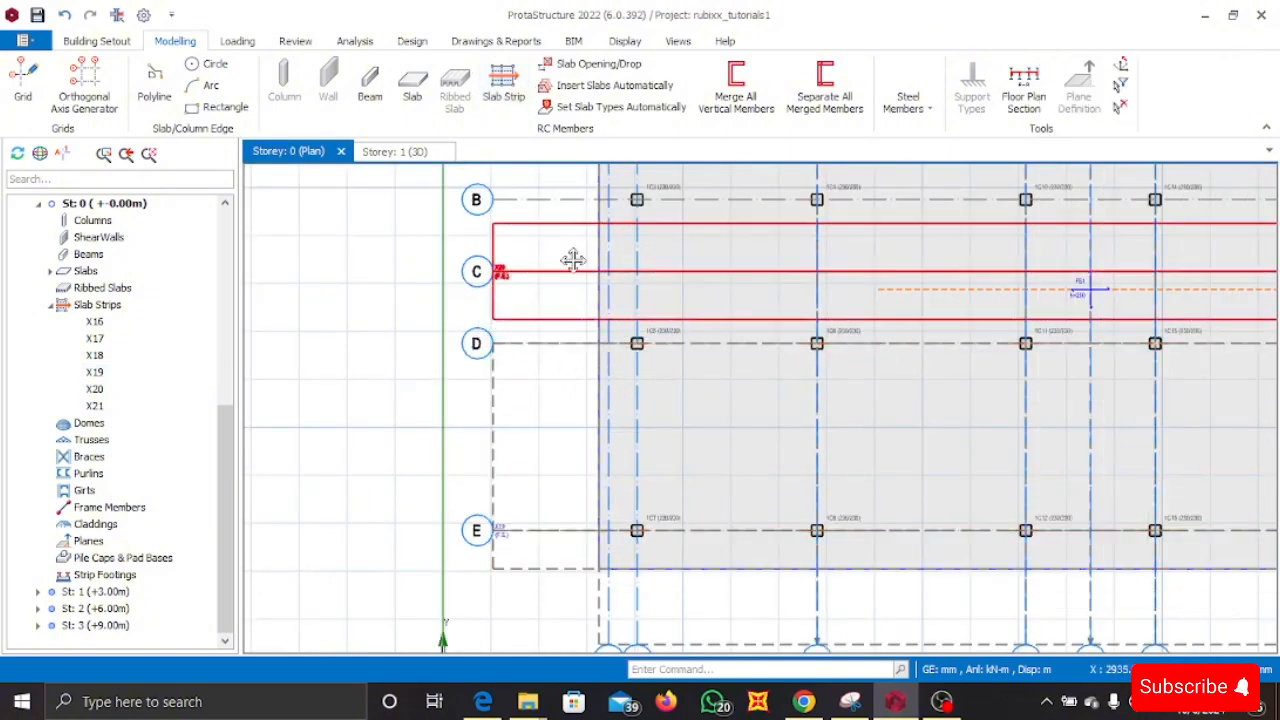
# - Measure the distance between axes B and C along the slab's edge next to axis 8
pyautogui.moveTo(573, 260); pyautogui.dragTo(550, 360, button='middle')
pyautogui.scroll(3, 559, 324)
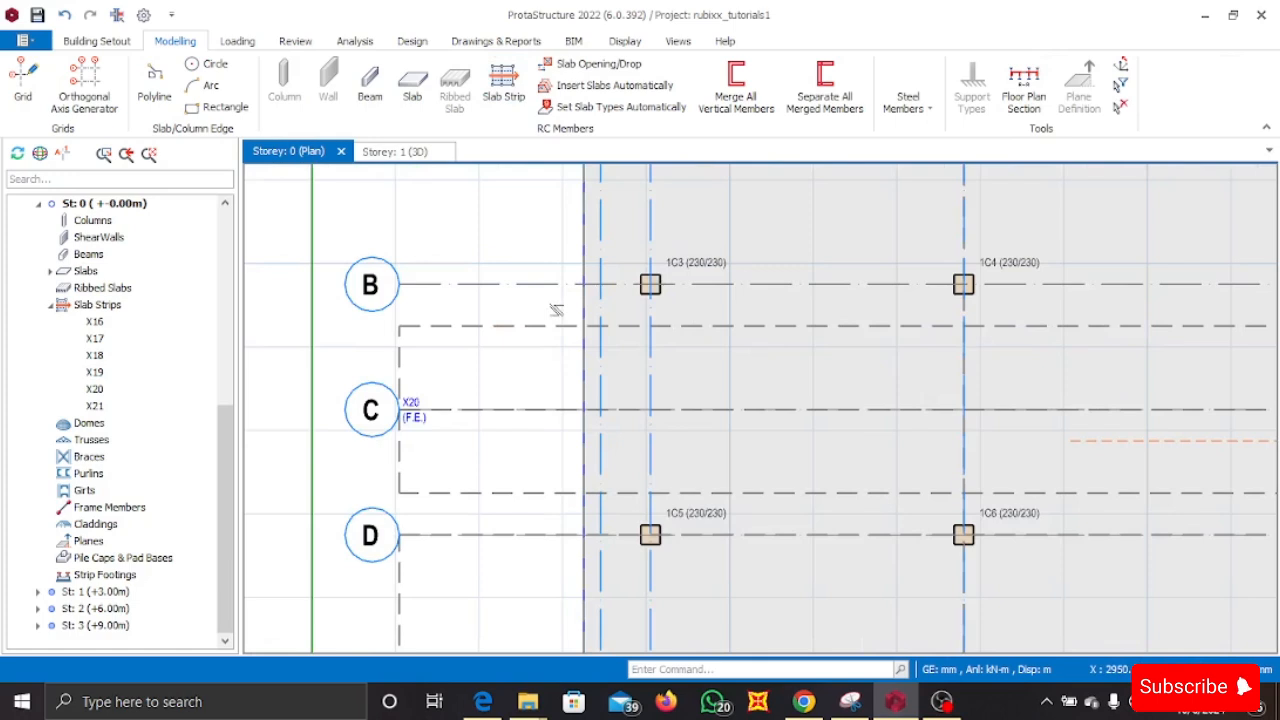
pyautogui.press('m')
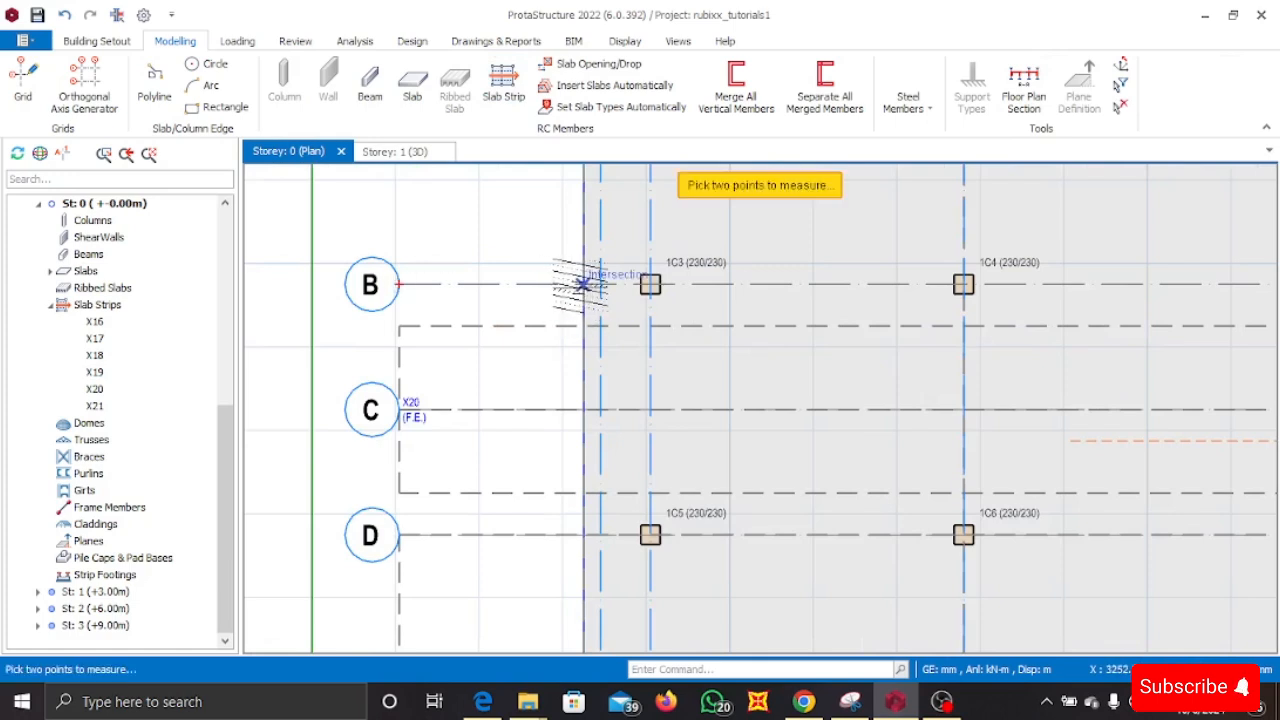
pyautogui.click(583, 285)
pyautogui.click(583, 408)
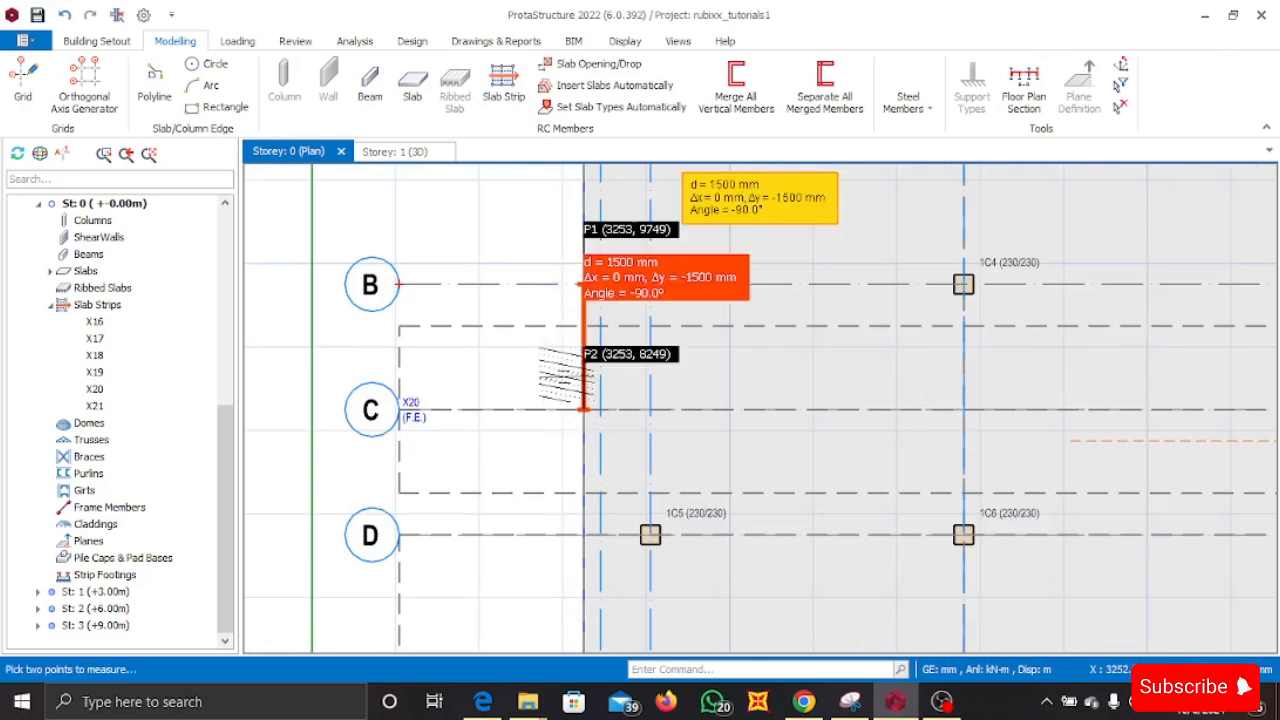
# - Measure the distance between axes C and D along the slab's edge next to axis 8
pyautogui.scroll(1, 628, 259)
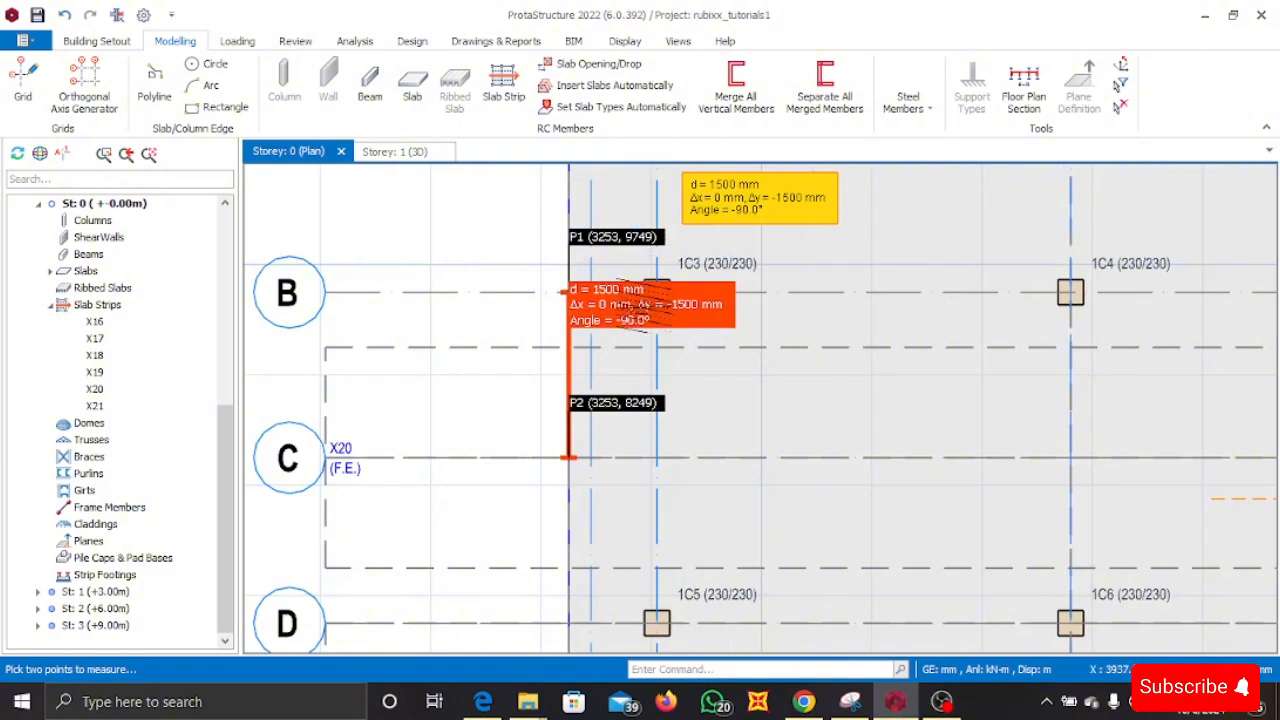
pyautogui.scroll(-2, 560, 275)
pyautogui.scroll(4, 550, 391)
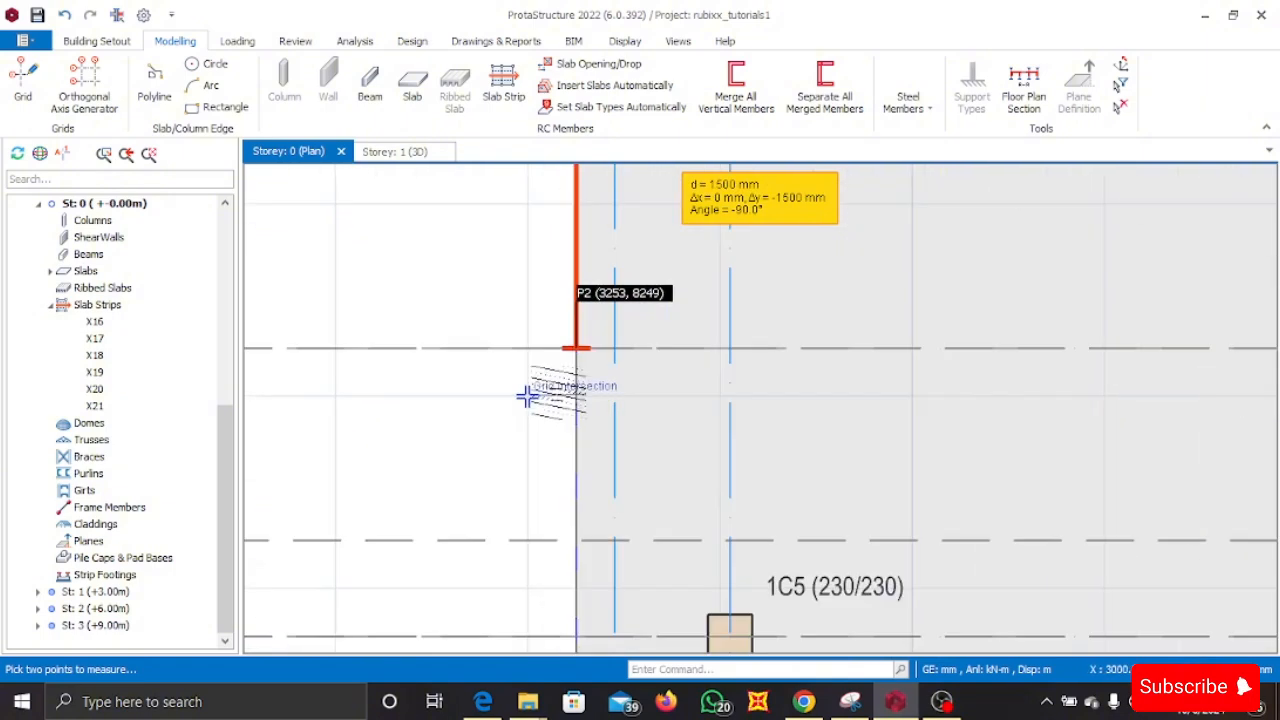
pyautogui.scroll(-3, 590, 490)
pyautogui.scroll(2, 571, 457)
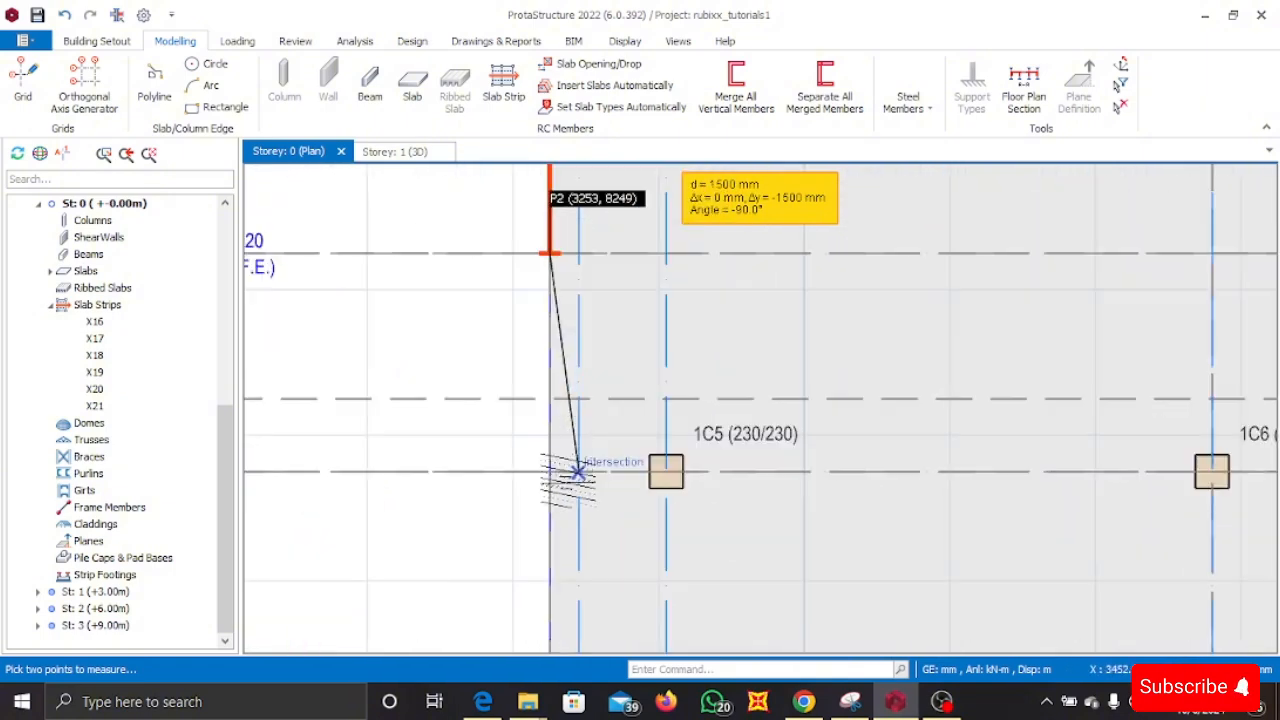
pyautogui.click(548, 472)
pyautogui.scroll(-2, 495, 320)
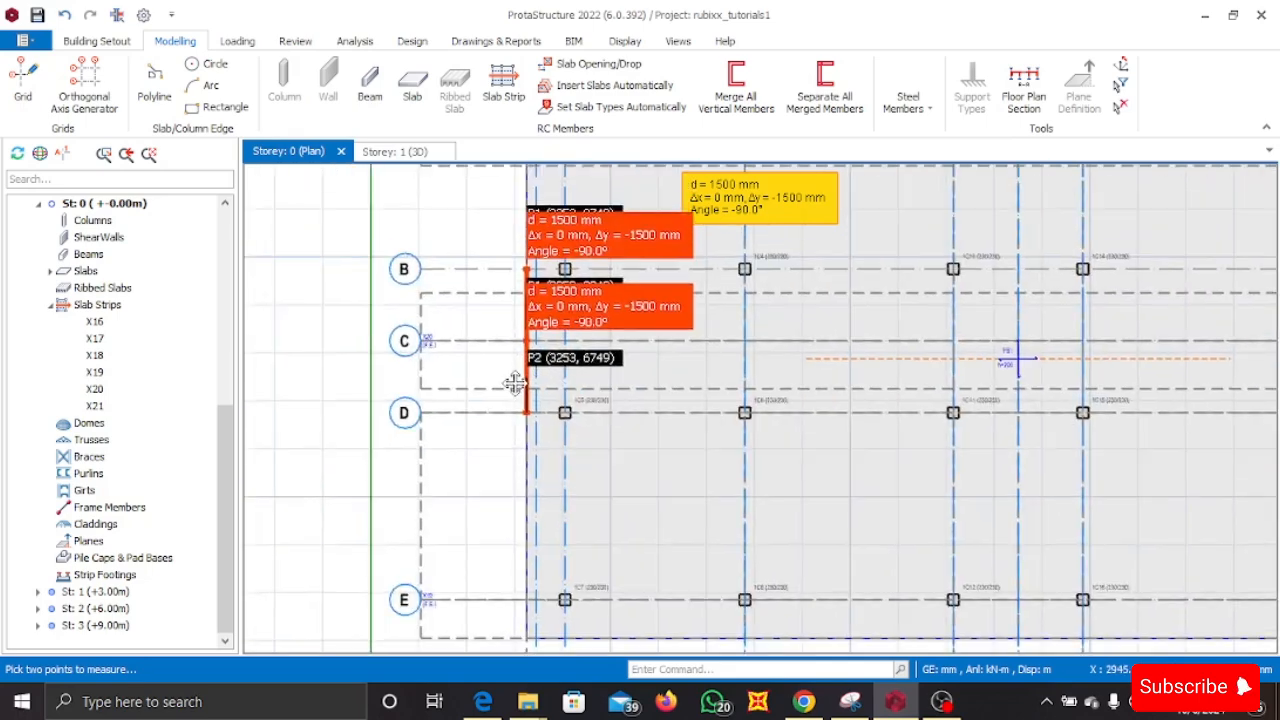
# - Set both the left and right scope widths of the axis C slab strip to 1500 mm and close its properties
pyautogui.click(446, 302)
pyautogui.rightClick(446, 302)
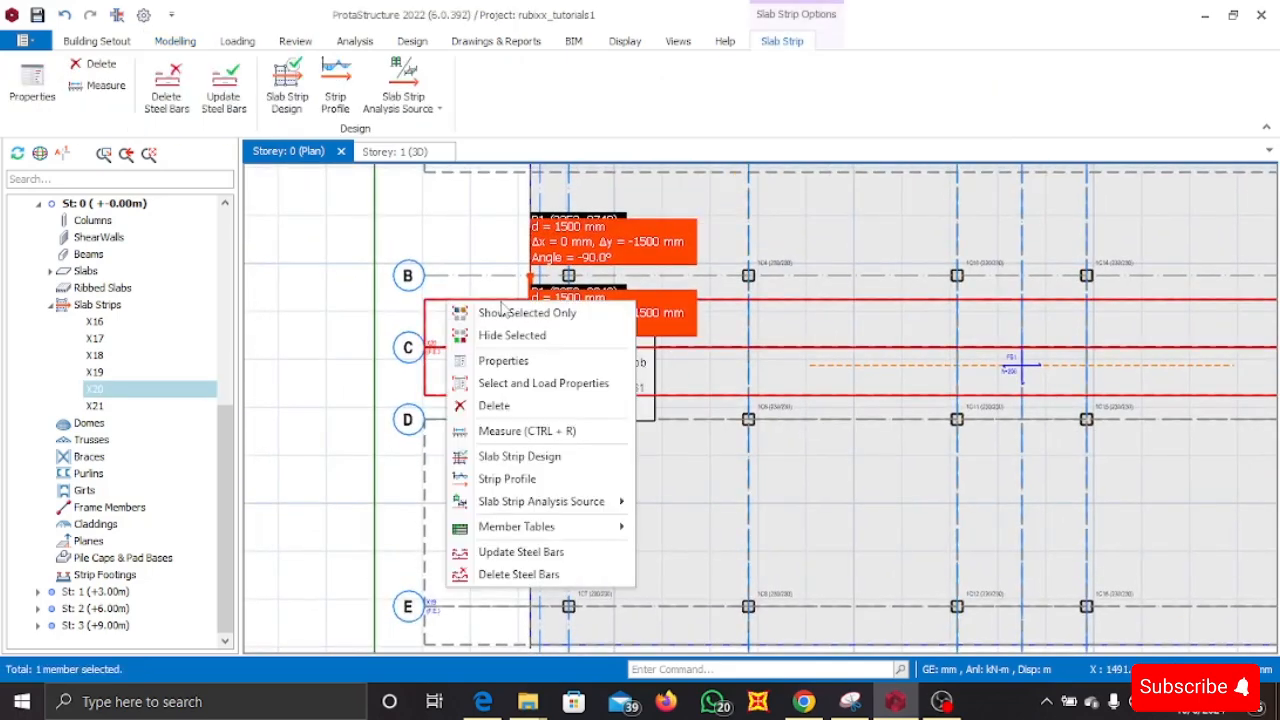
pyautogui.click(490, 358)
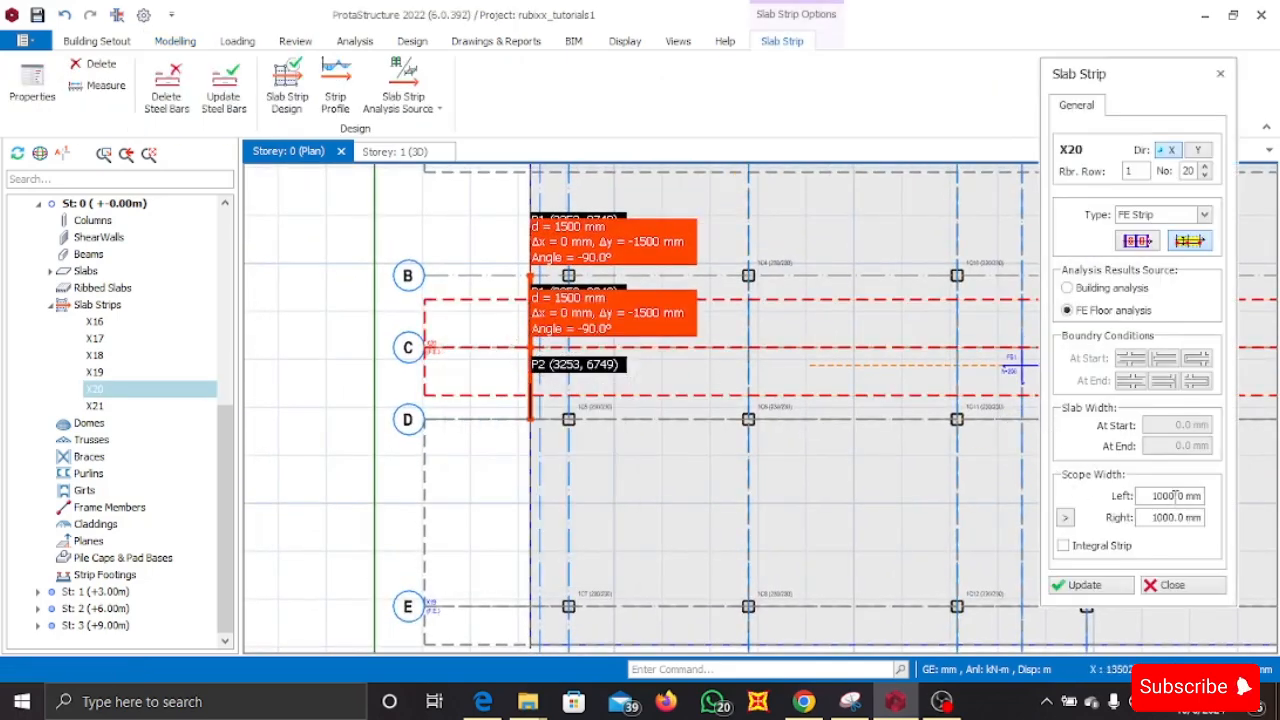
pyautogui.click(1163, 496)
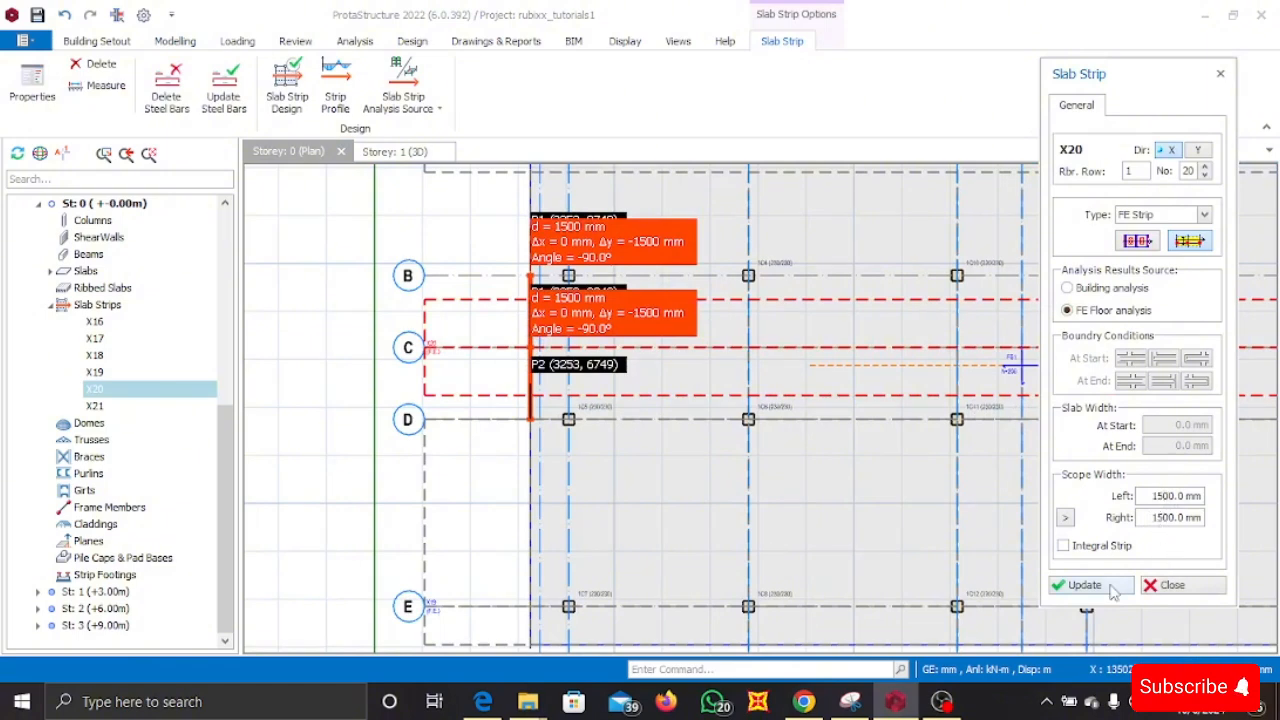
pyautogui.click(1172, 586)
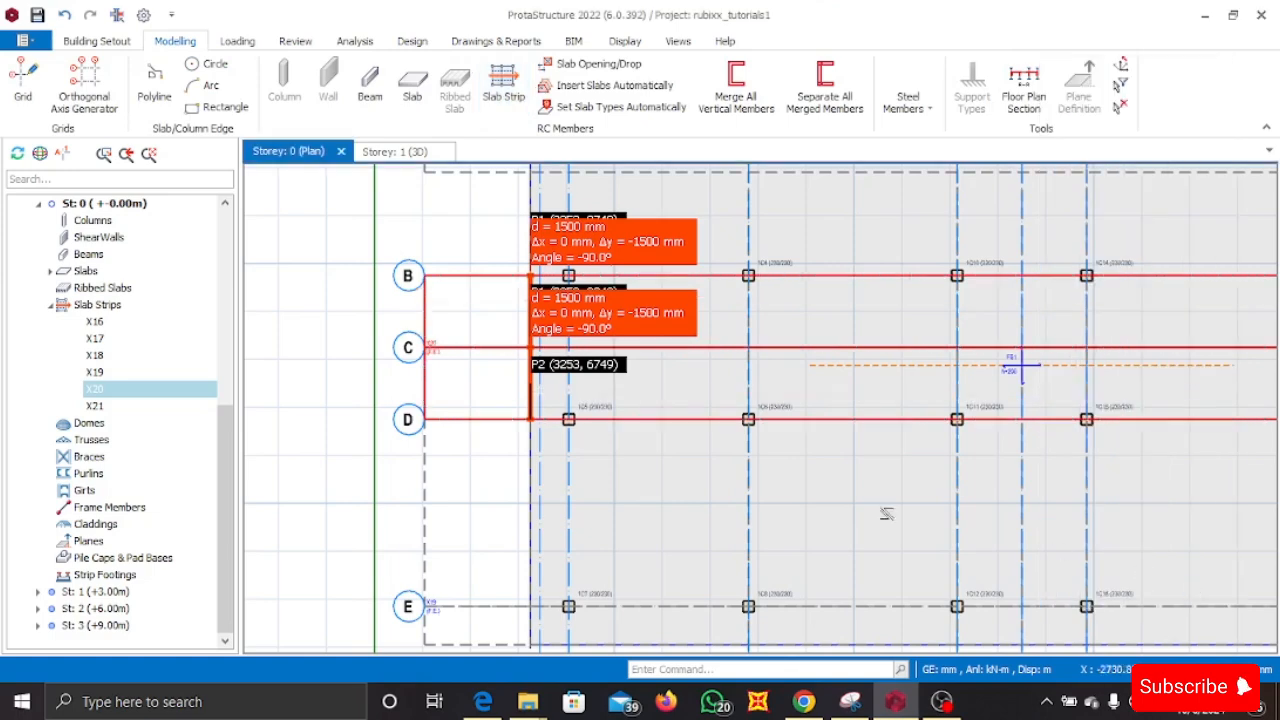
pyautogui.scroll(-4, 553, 282)
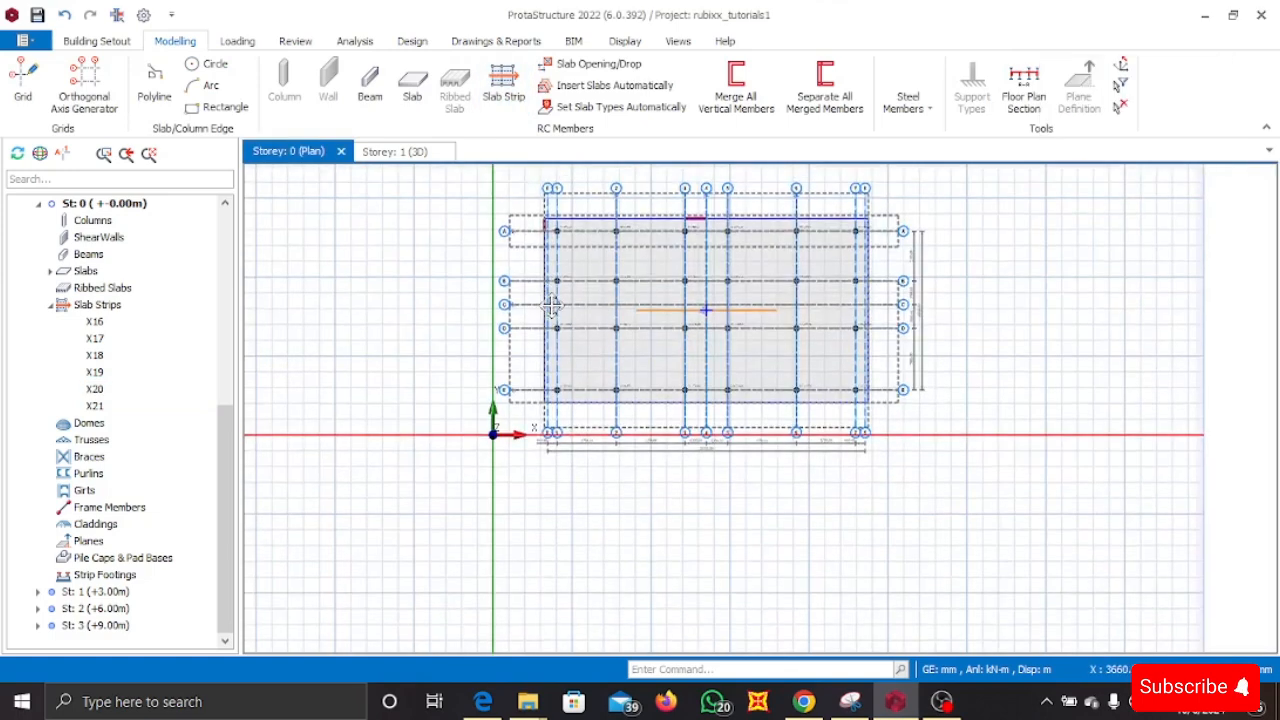
pyautogui.scroll(3, 556, 222)
pyautogui.click(505, 277)
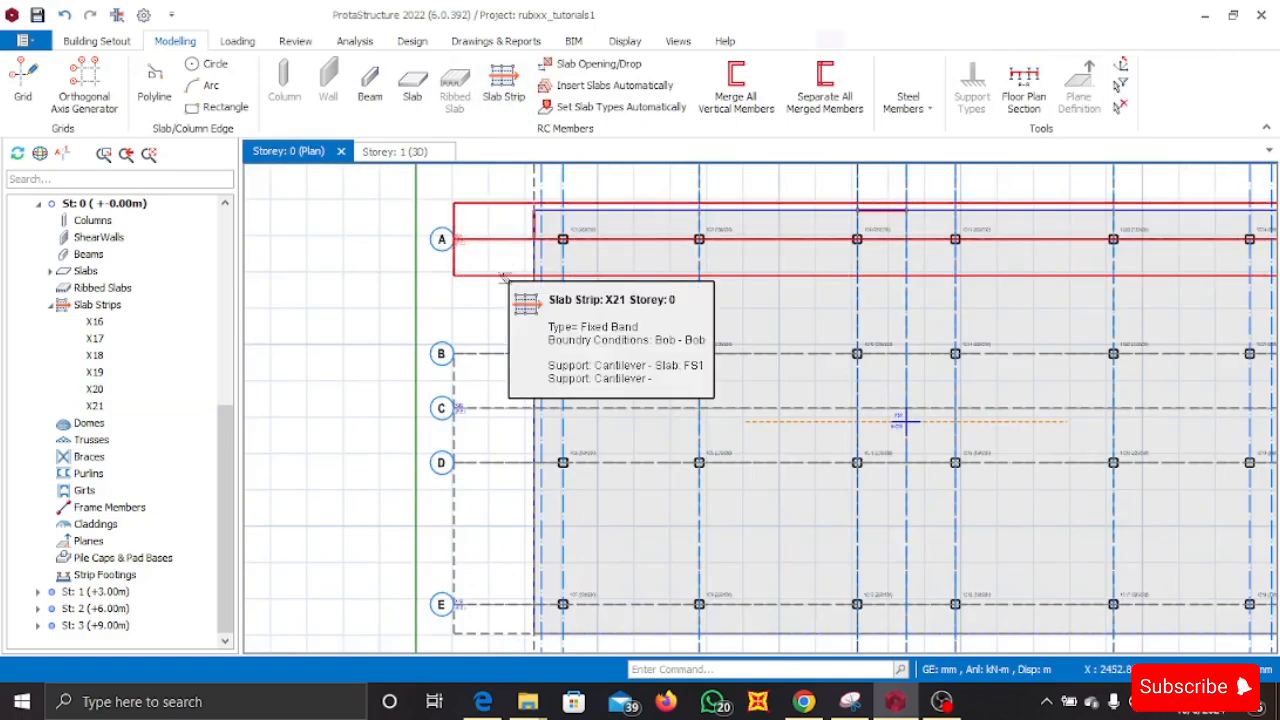
pyautogui.rightClick(507, 281)
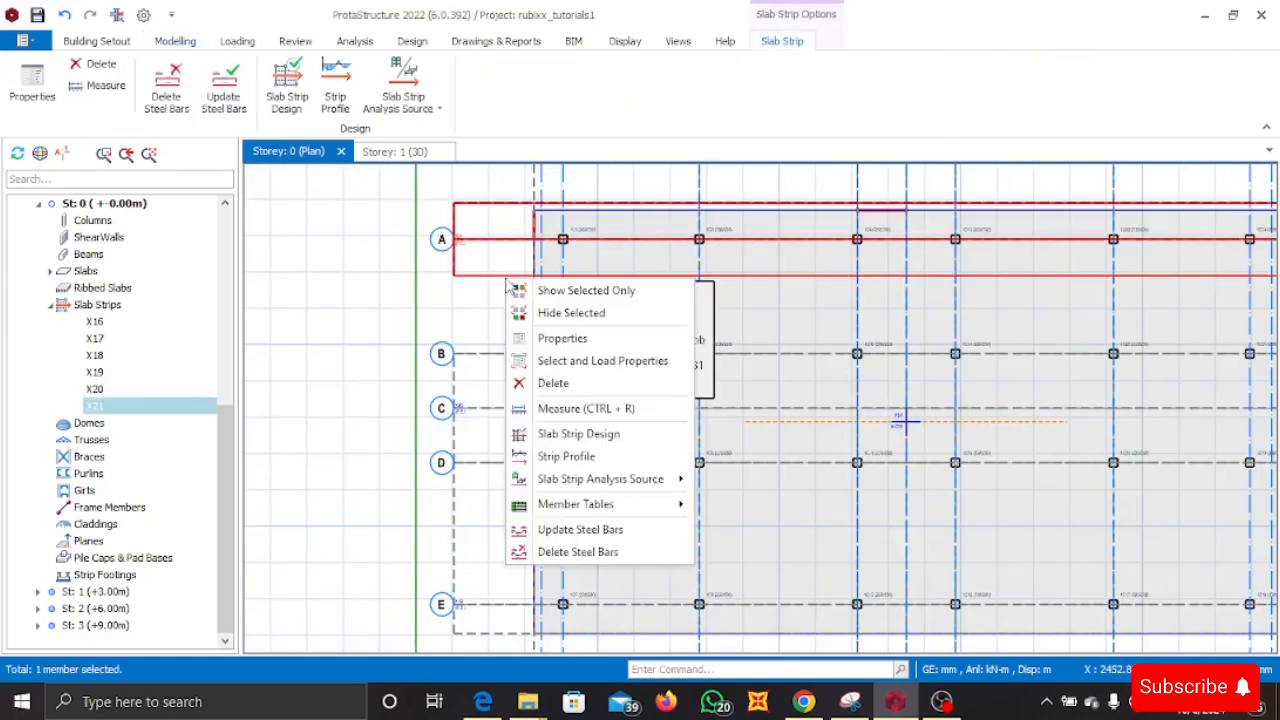
pyautogui.click(556, 338)
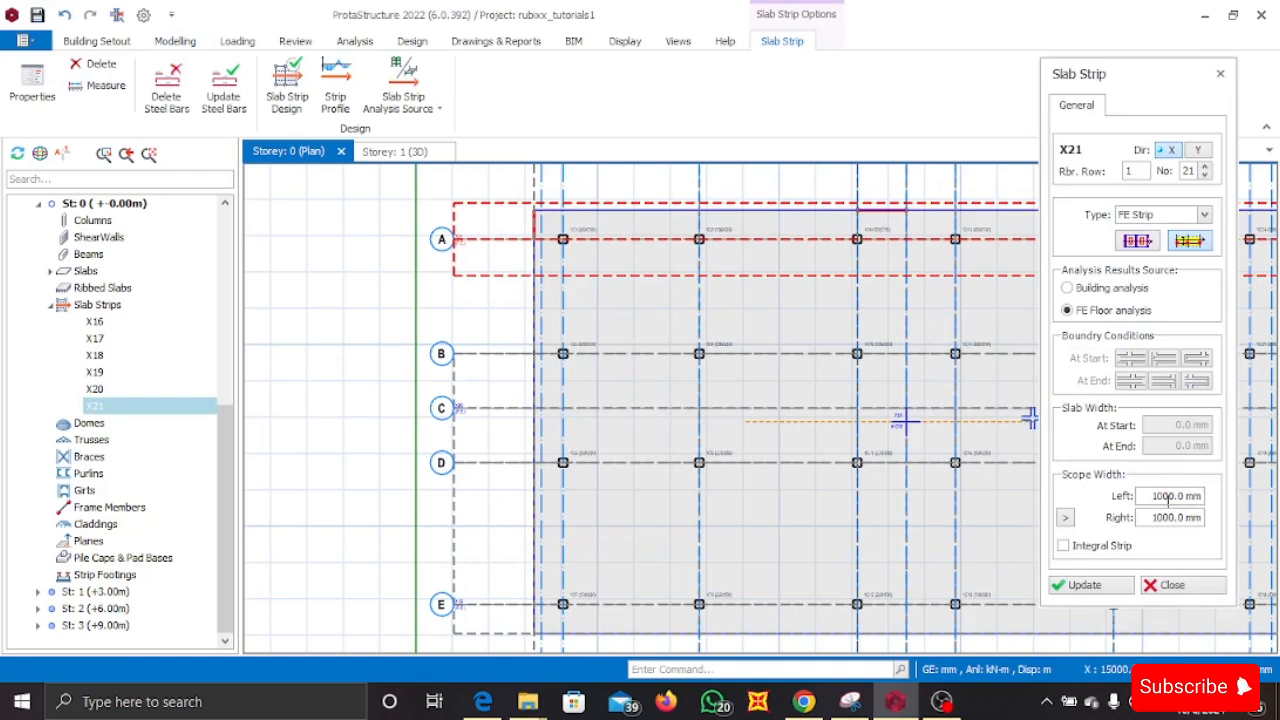
pyautogui.press('Escape')
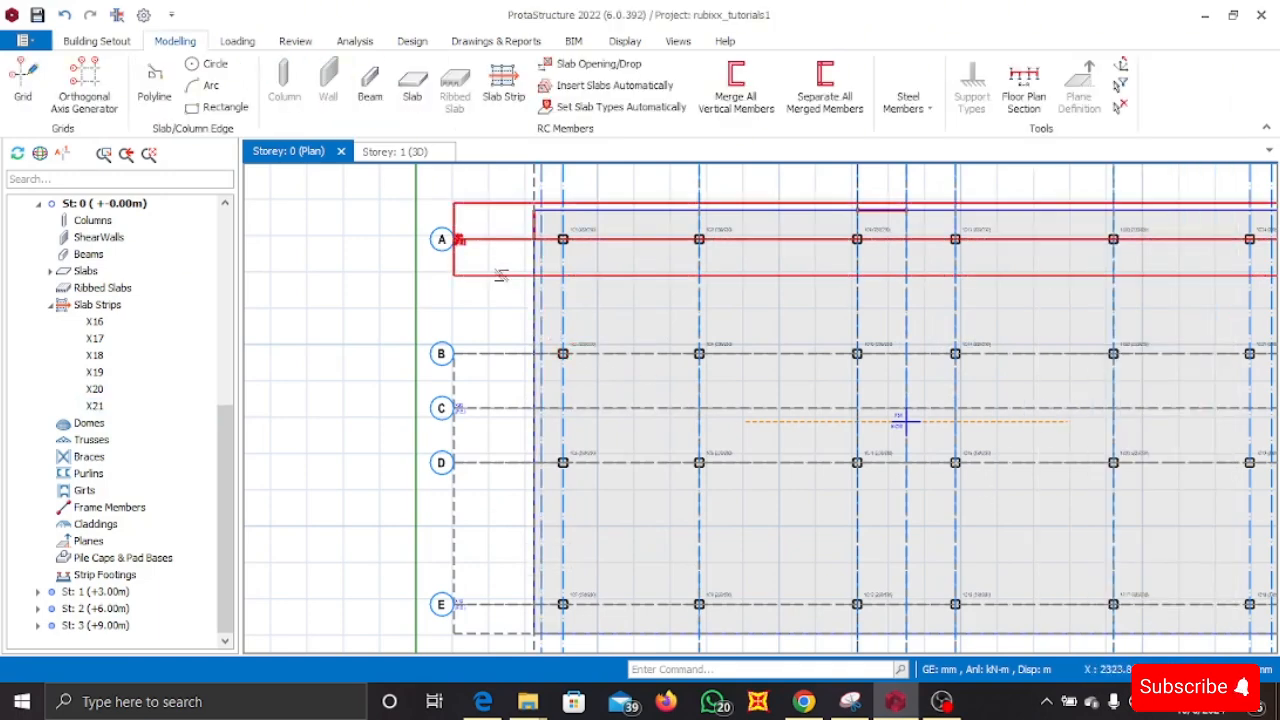
# - Measure the distance between axes A and B along the slab's edge next to axis 8
pyautogui.scroll(3, 523, 186)
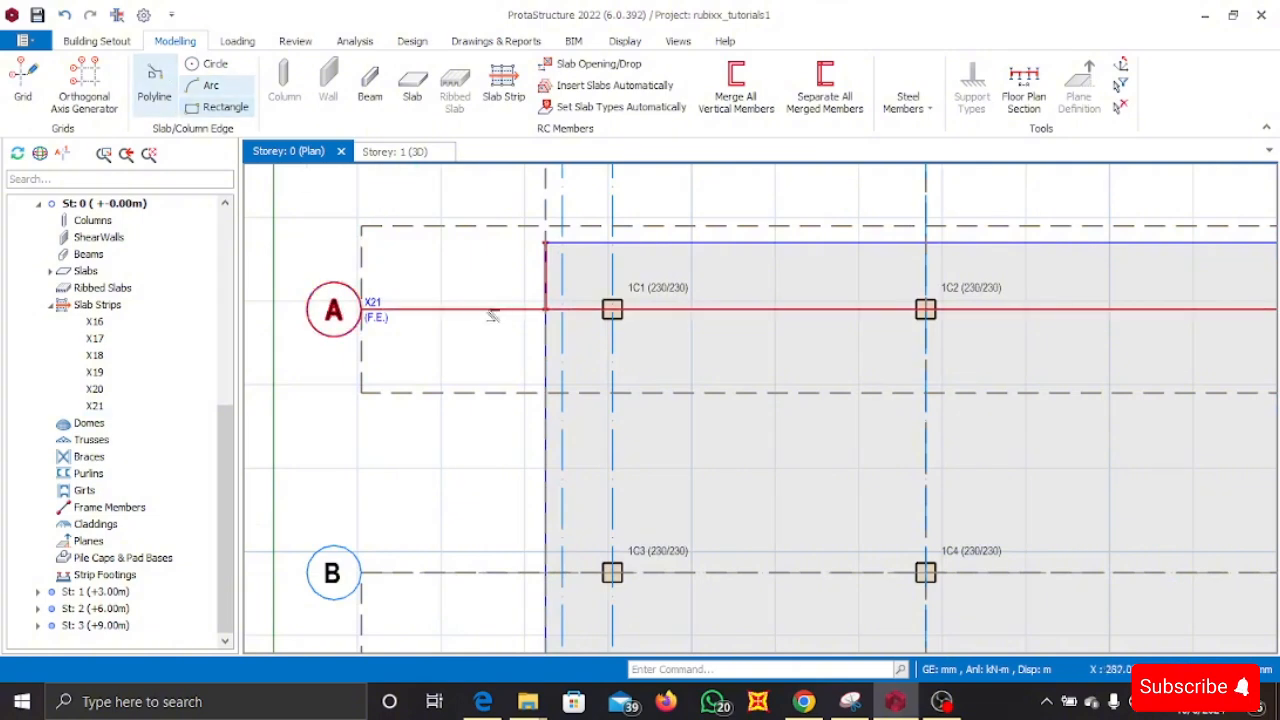
pyautogui.press('m')
pyautogui.click(544, 243)
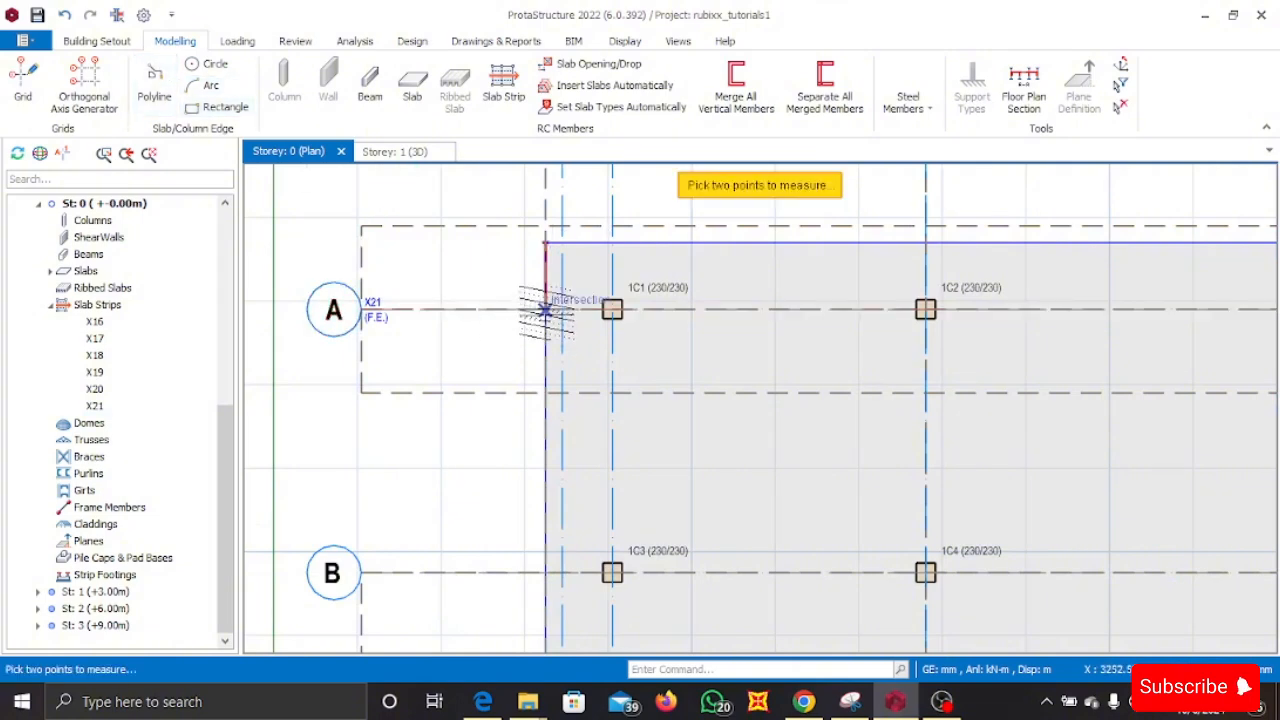
pyautogui.click(544, 573)
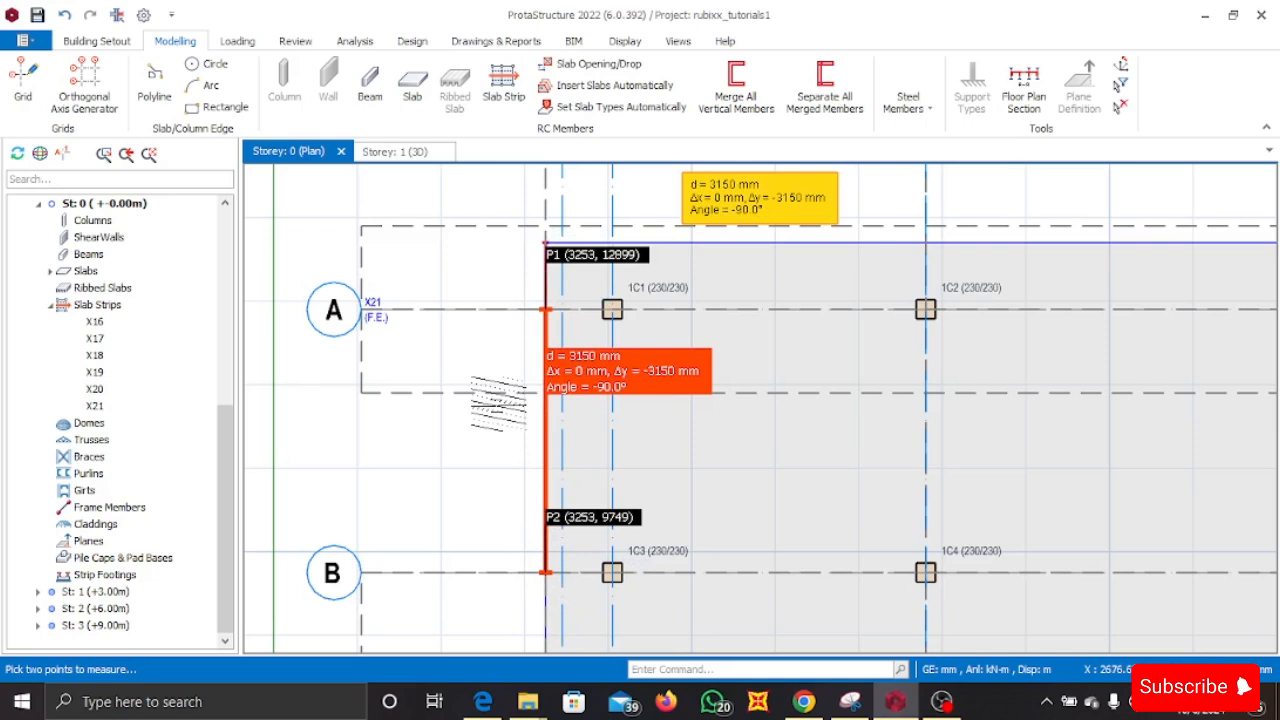
# - Set the axis A slab strip's left scope width to 800 mm and right scope width to 3150 mm, and close its properties
pyautogui.click(466, 392)
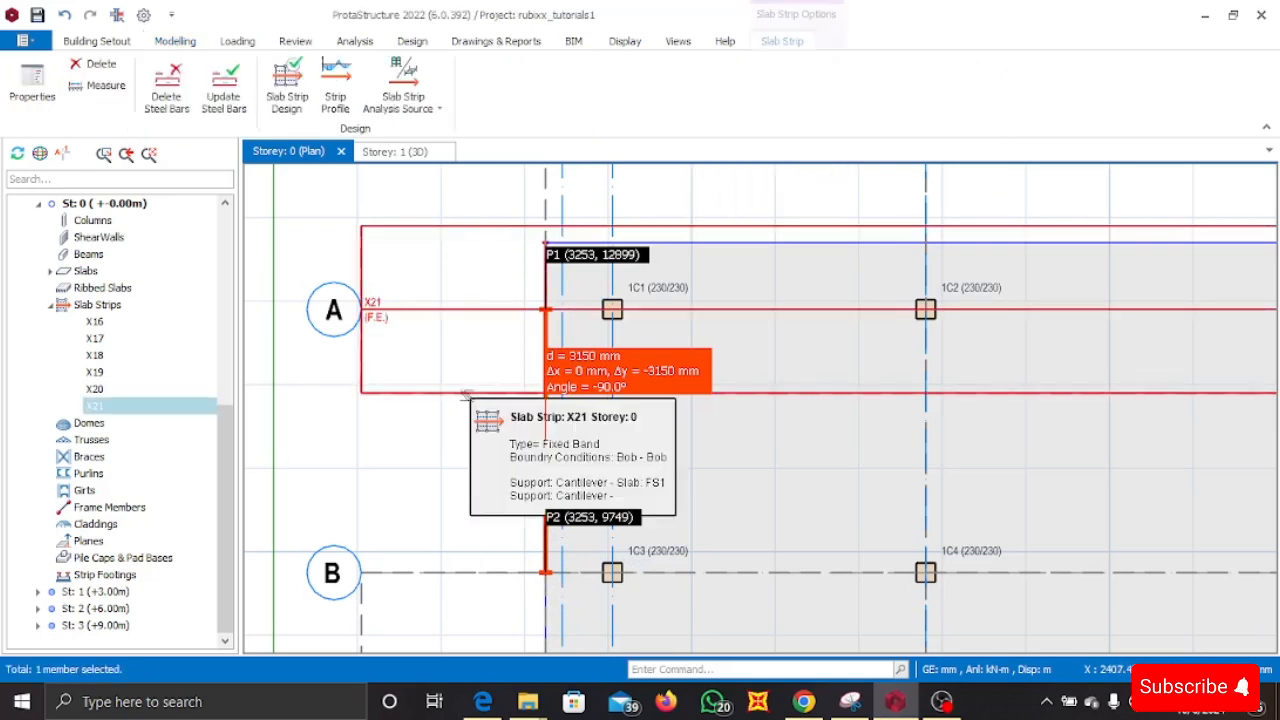
pyautogui.rightClick(465, 393)
pyautogui.click(576, 458)
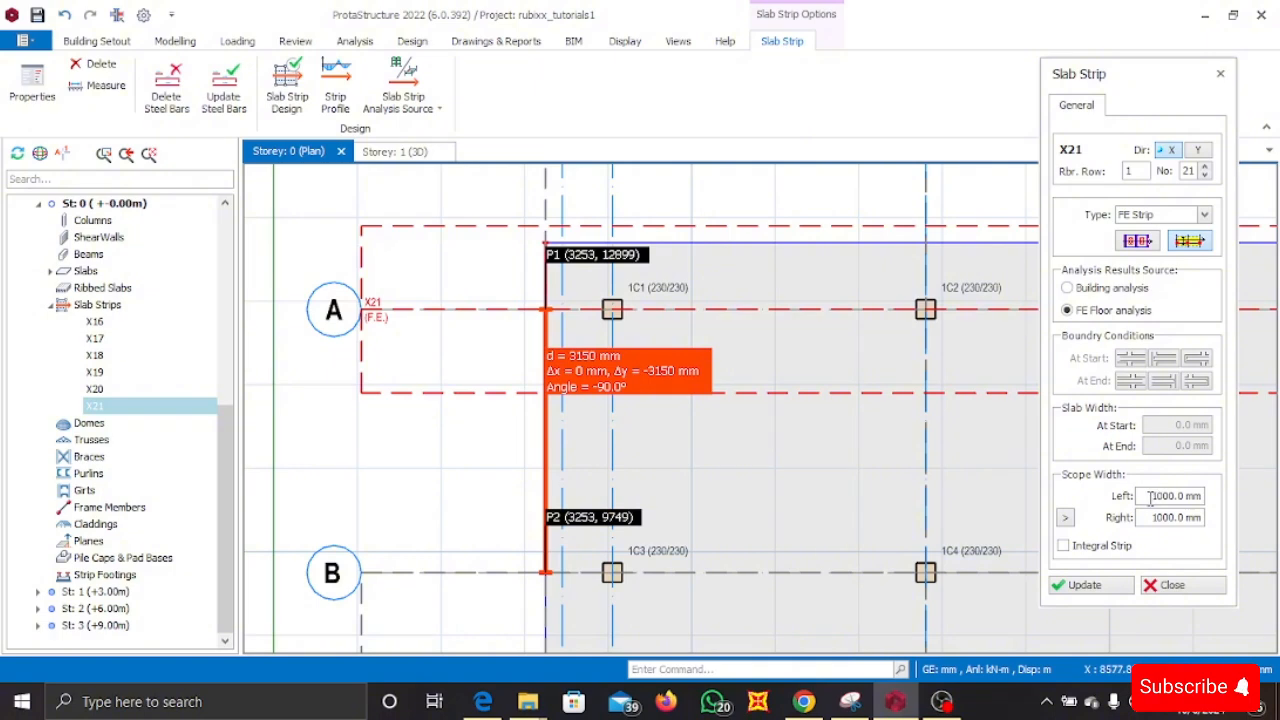
pyautogui.doubleClick(1150, 496)
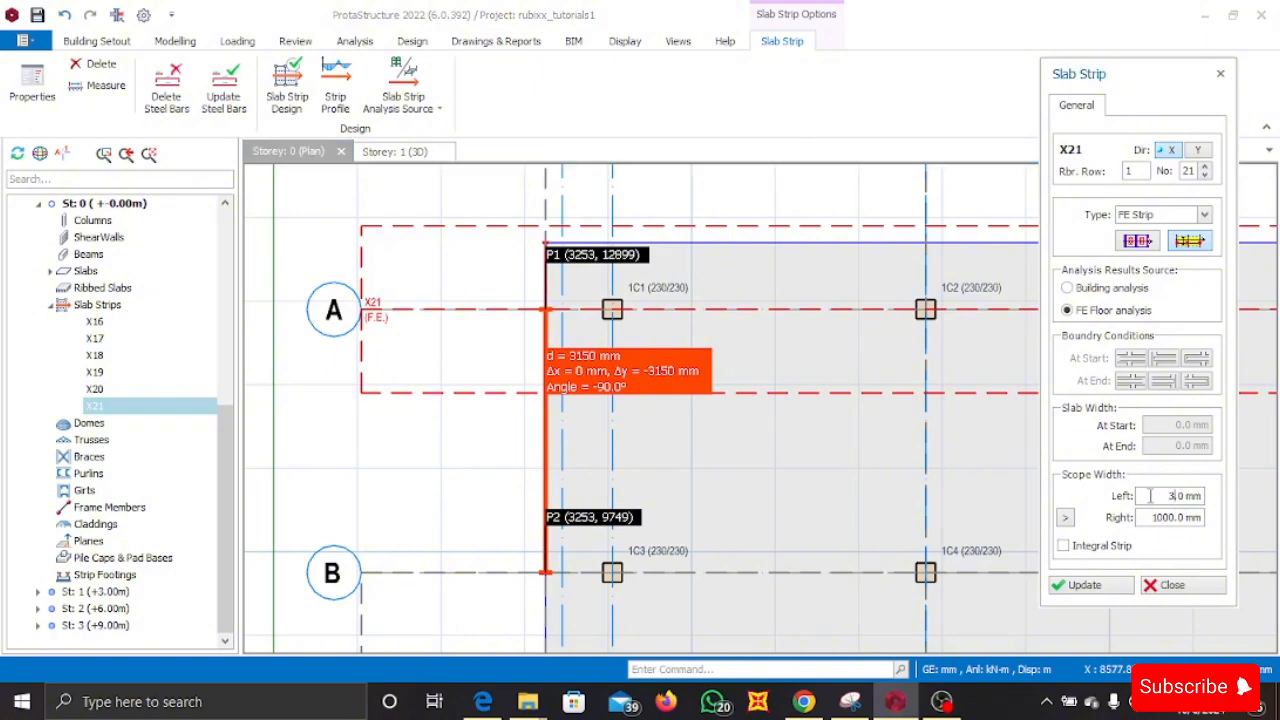
pyautogui.click(1086, 585)
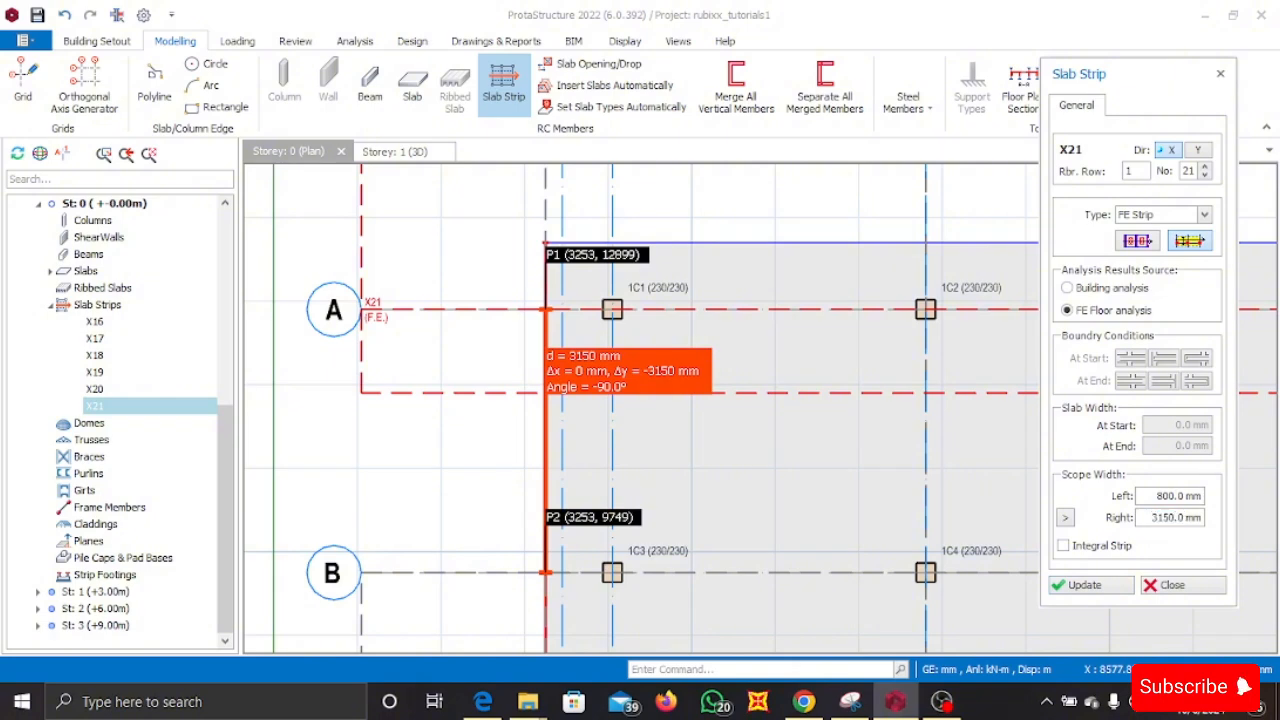
pyautogui.click(1120, 588)
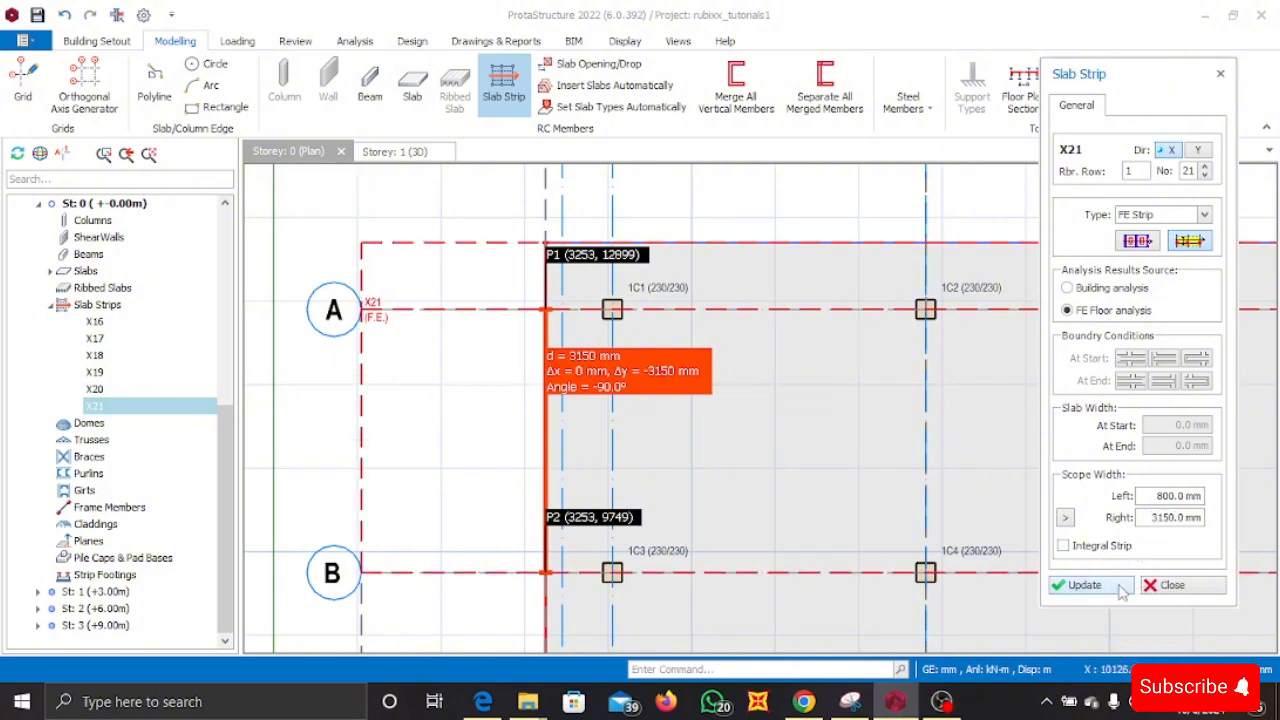
pyautogui.scroll(-3, 500, 394)
pyautogui.press('Escape')
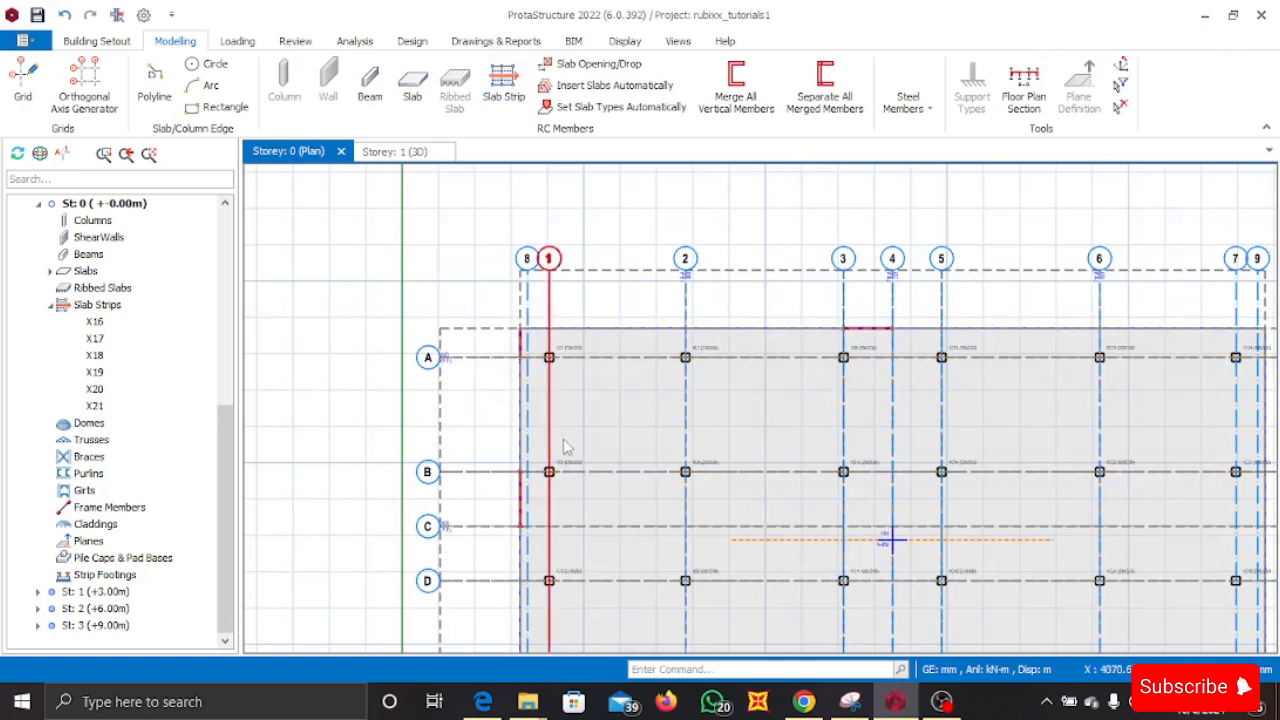
# - Save the project and bring up the analysis commands for the ground-level slab model
pyautogui.moveTo(660, 451); pyautogui.dragTo(533, 350, button='middle')
pyautogui.scroll(-2, 558, 416)
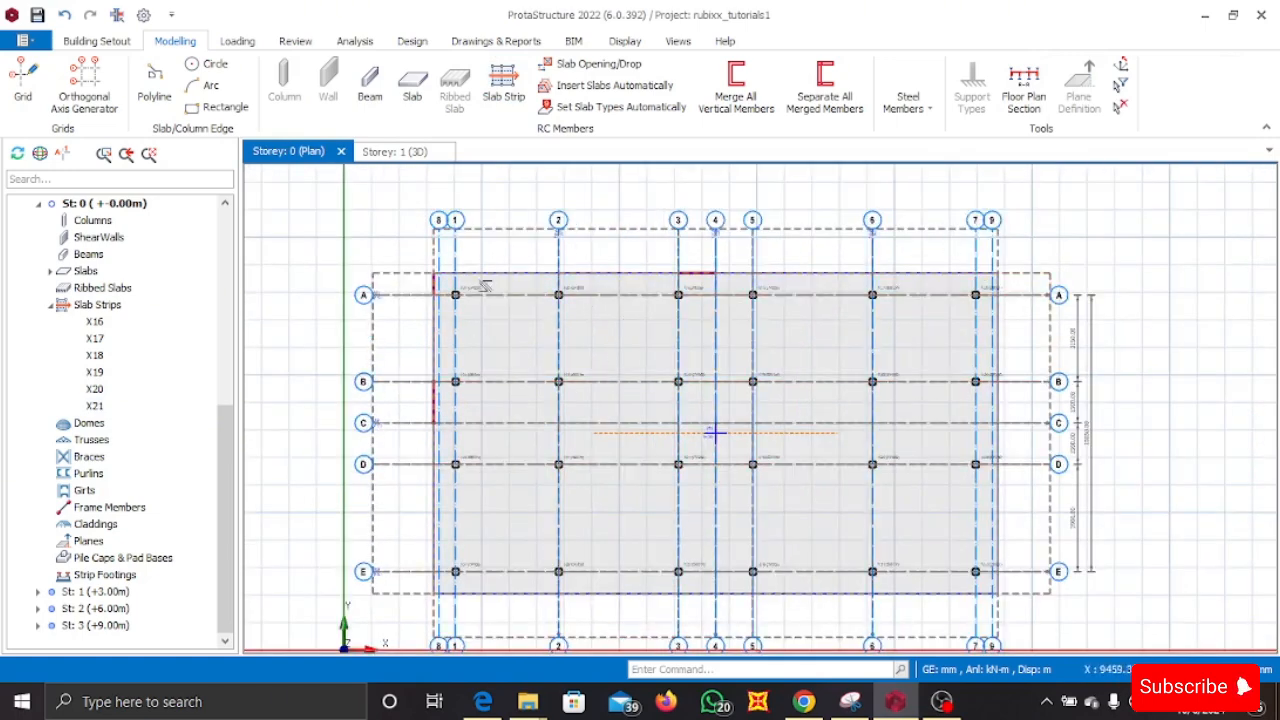
pyautogui.scroll(2, 606, 343)
pyautogui.scroll(-3, 623, 346)
pyautogui.scroll(2, 621, 356)
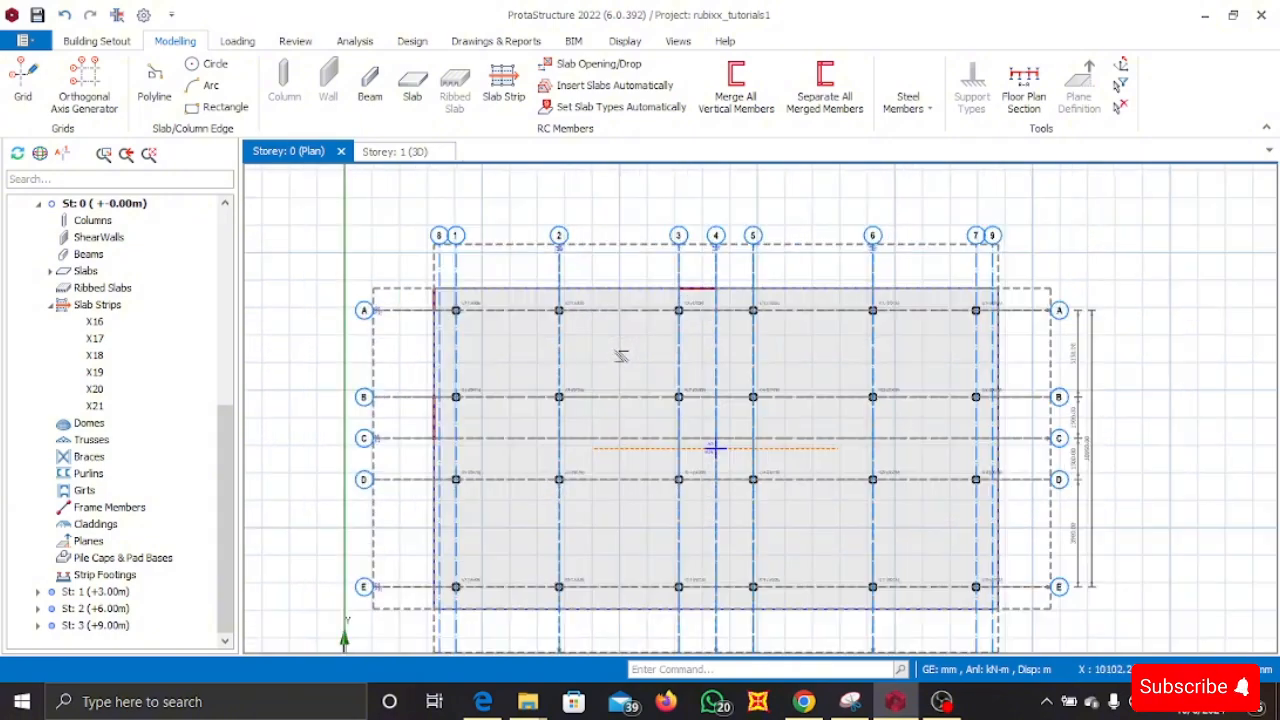
pyautogui.hotkey('ctrl', 's')
pyautogui.click(360, 44)
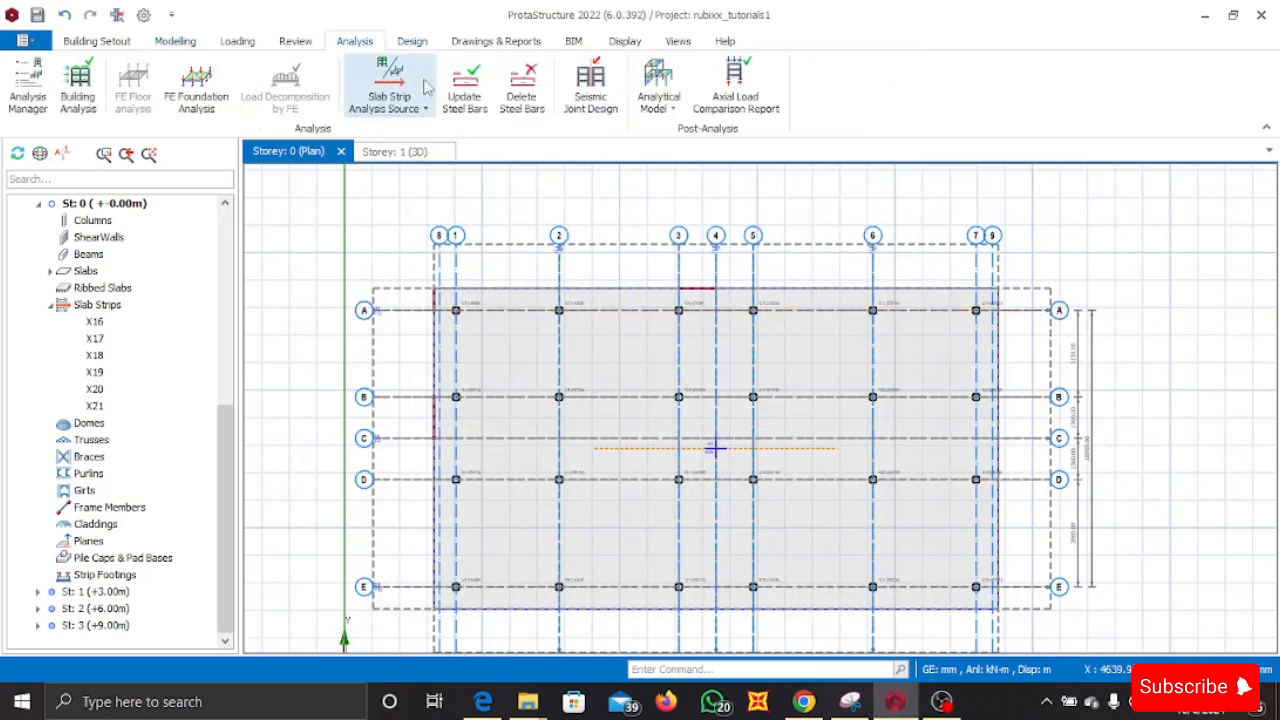
# - Set the allowable stress of soil to 150 kN/m2 in the finite element foundation analysis and close it
pyautogui.click(216, 104)
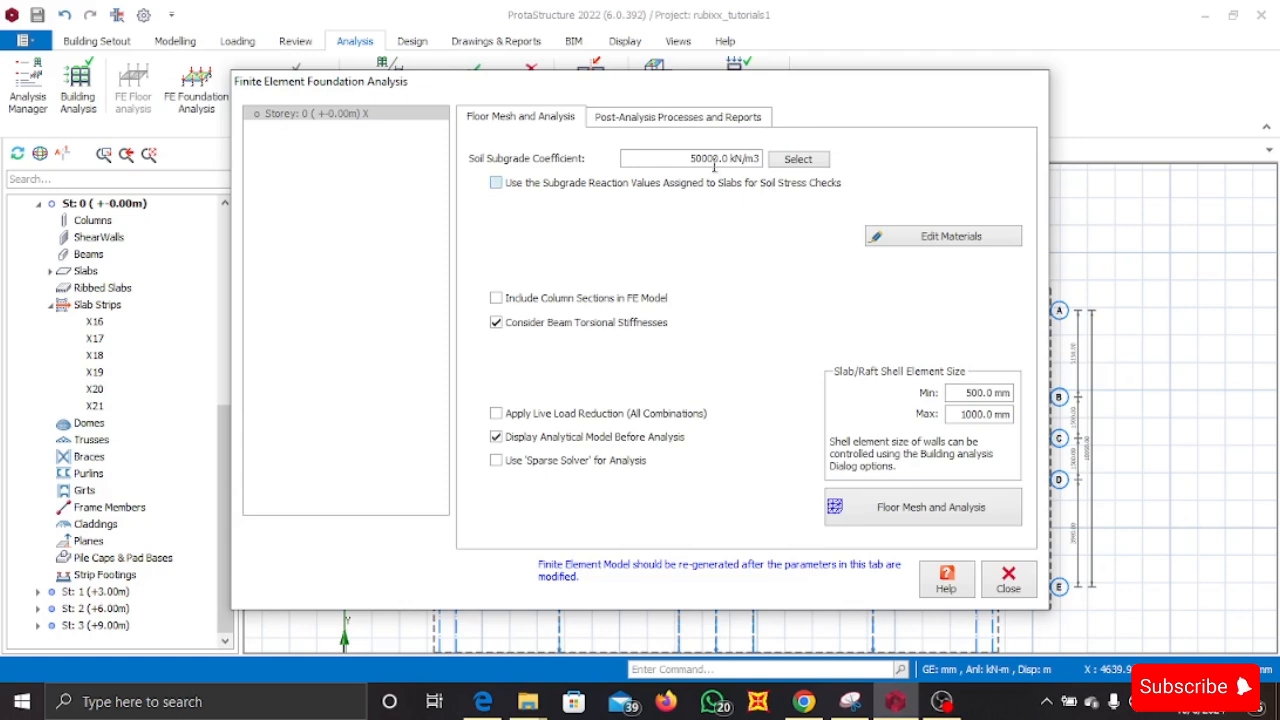
pyautogui.click(679, 119)
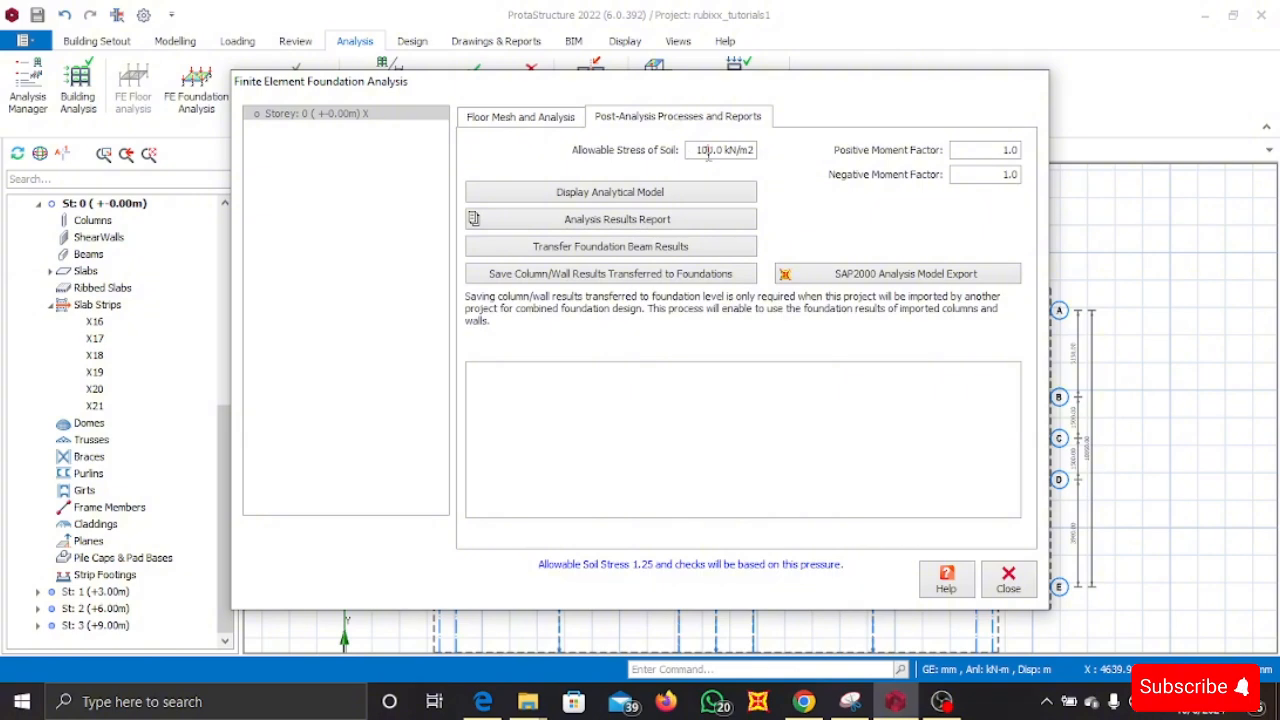
pyautogui.doubleClick(708, 150)
pyautogui.write('1')
pyautogui.click(1008, 578)
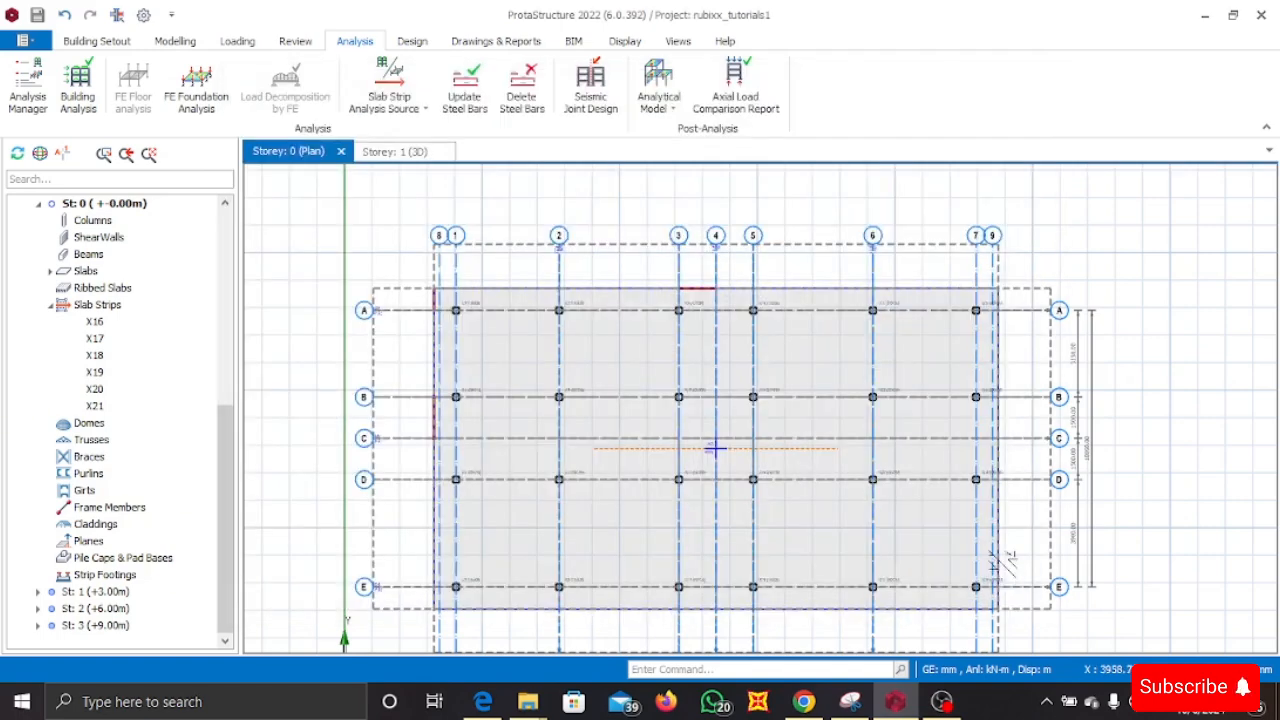
# - Set the allowable stress of soil to 150 kN/m2 in the project's general foundation options
pyautogui.click(143, 15)
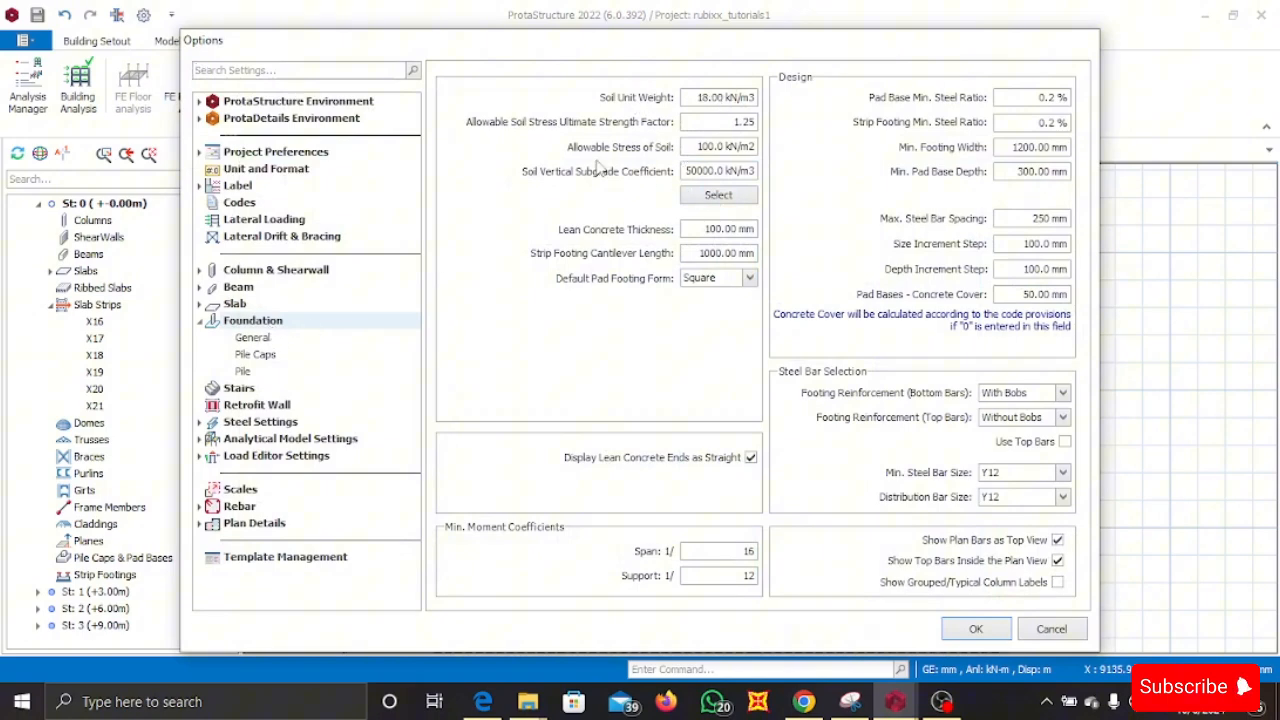
pyautogui.doubleClick(690, 147)
pyautogui.write('1')
pyautogui.click(980, 636)
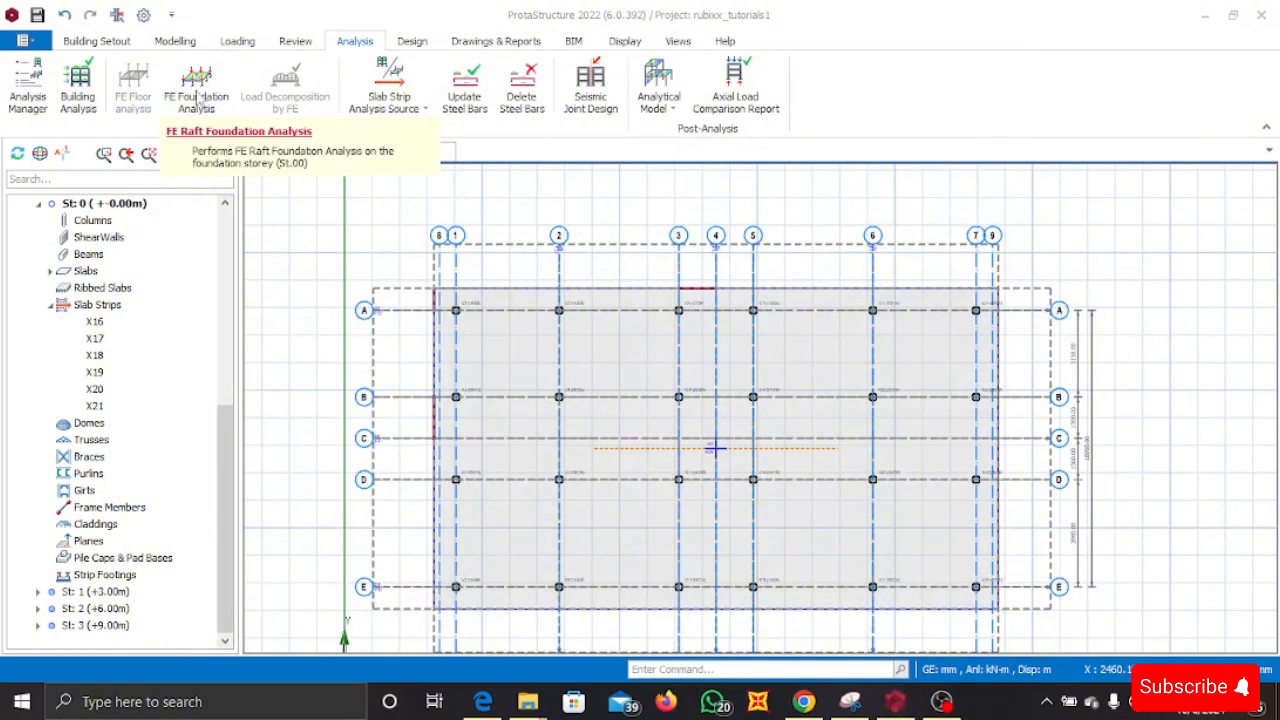
# - Configure the FE foundation analysis to include column sections, ignore beam torsional stiffnesses and use the slabs' assigned subgrade reaction values for soil stress checks
pyautogui.click(218, 100)
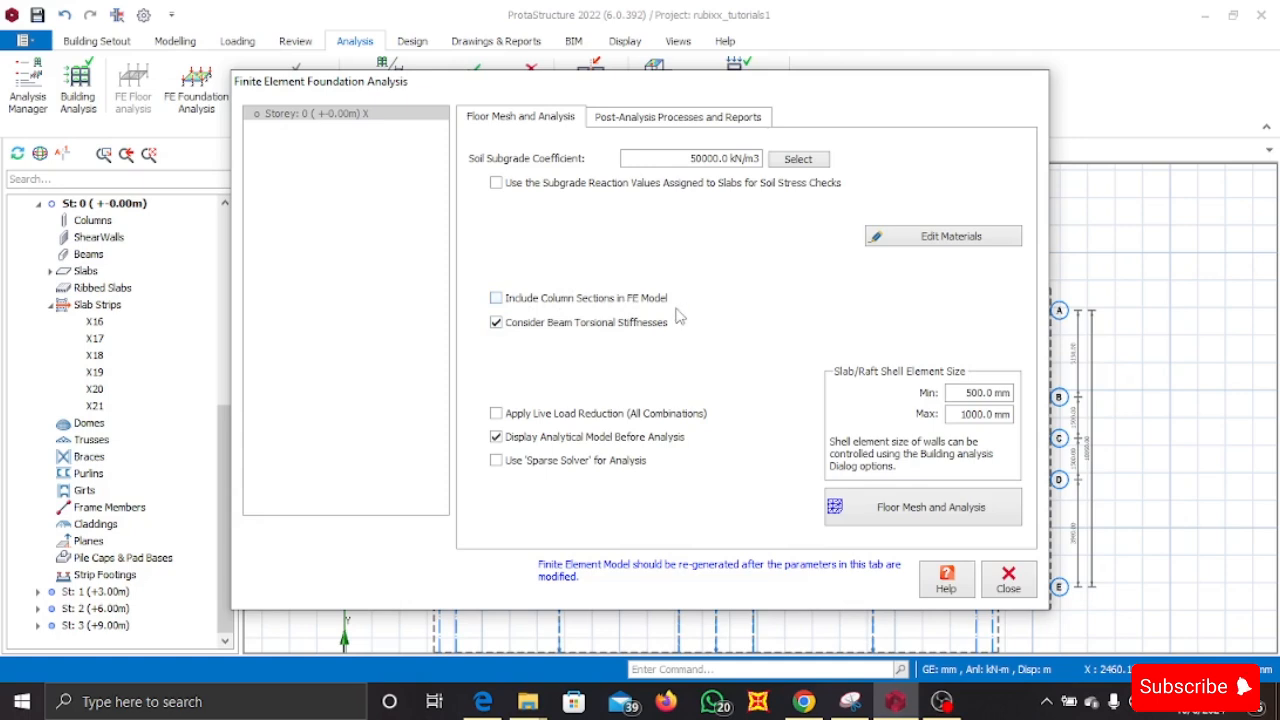
pyautogui.click(506, 304)
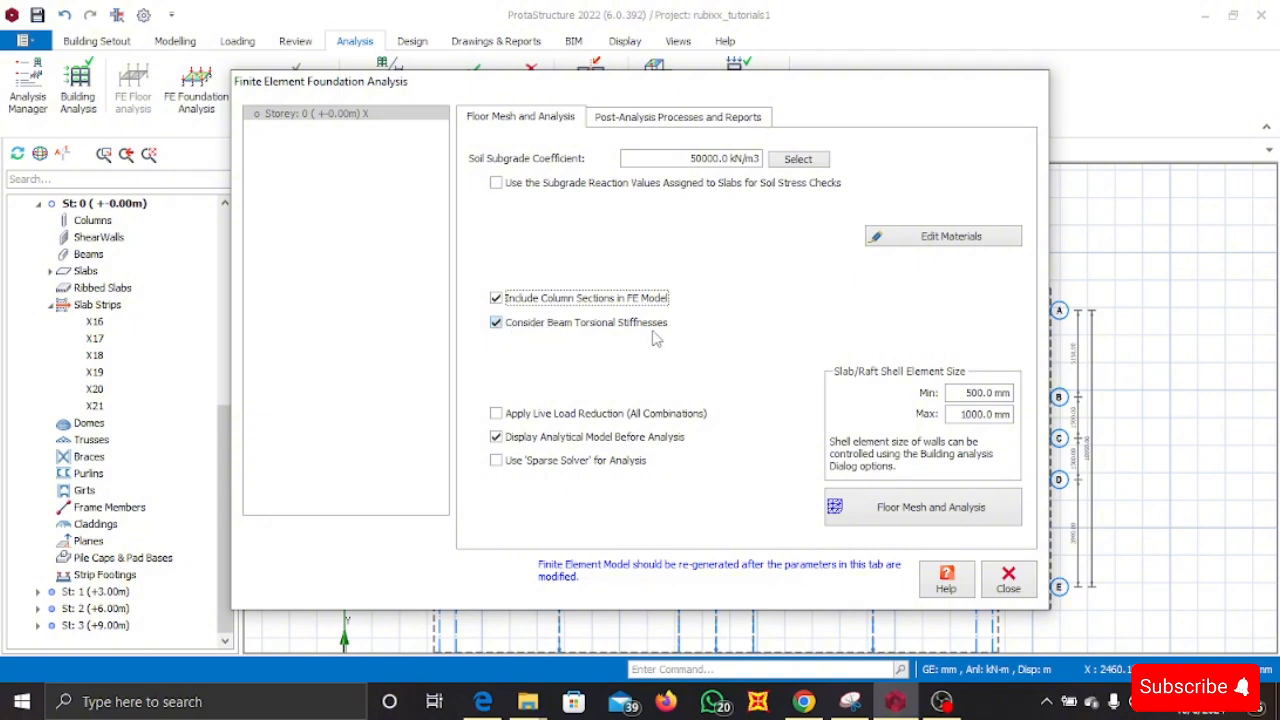
pyautogui.click(497, 323)
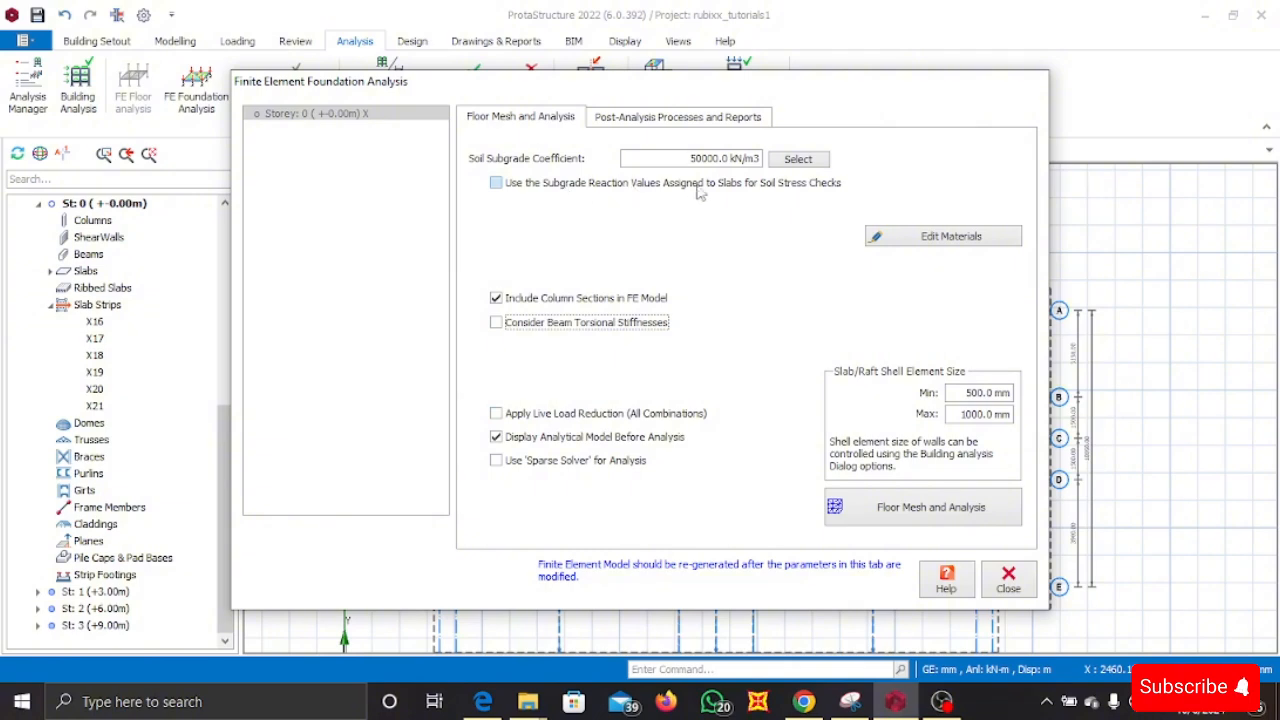
pyautogui.click(497, 184)
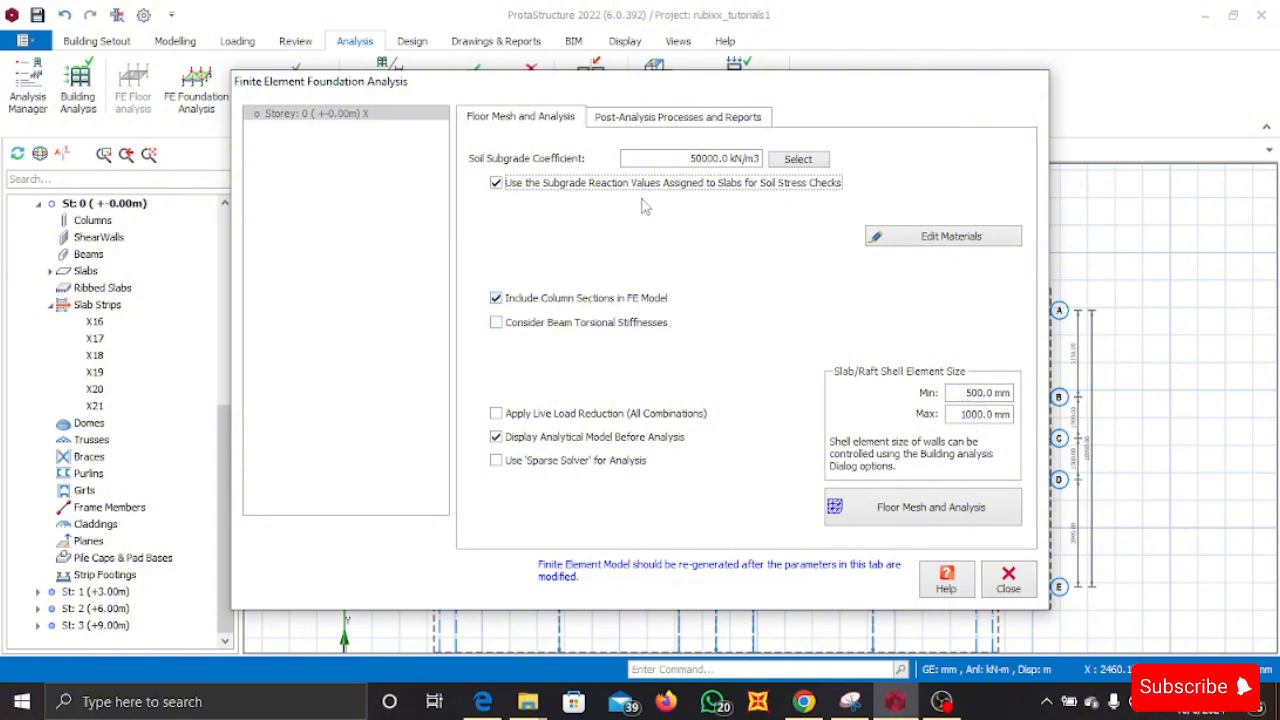
# - Check the allowable soil stress in the post-analysis settings and generate the floor mesh for Storey 0
pyautogui.click(662, 118)
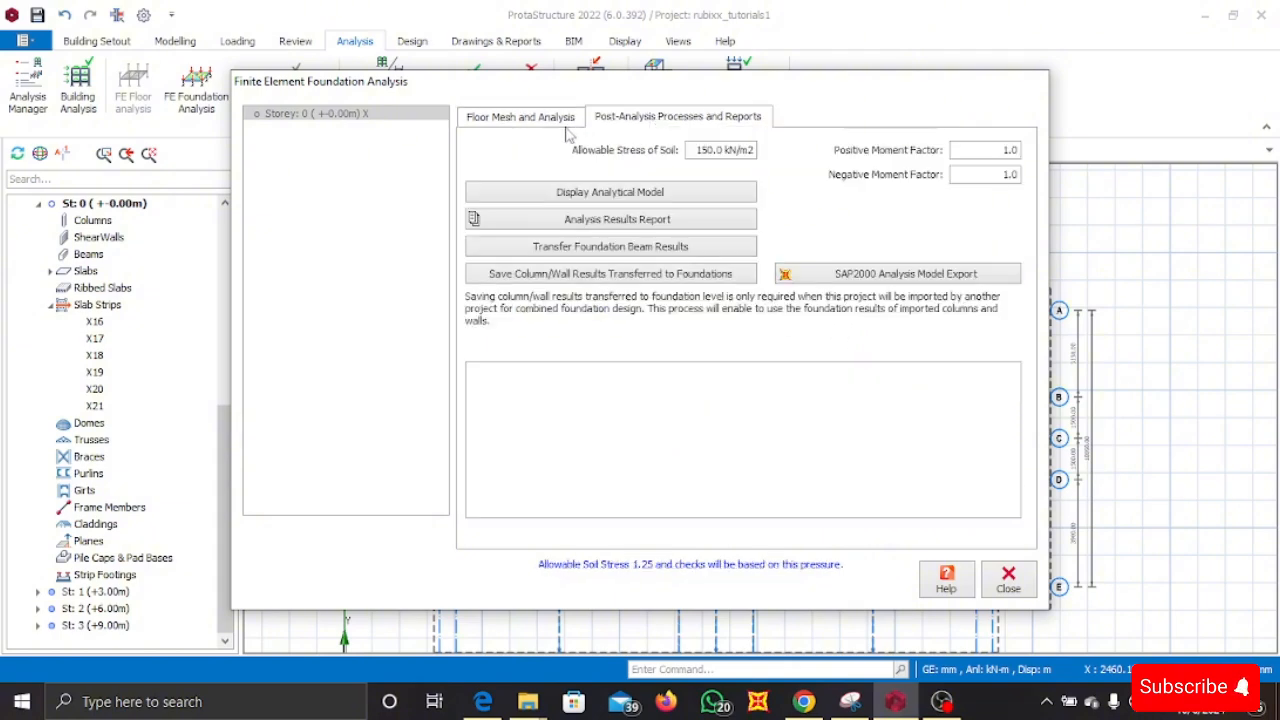
pyautogui.click(570, 124)
pyautogui.click(903, 518)
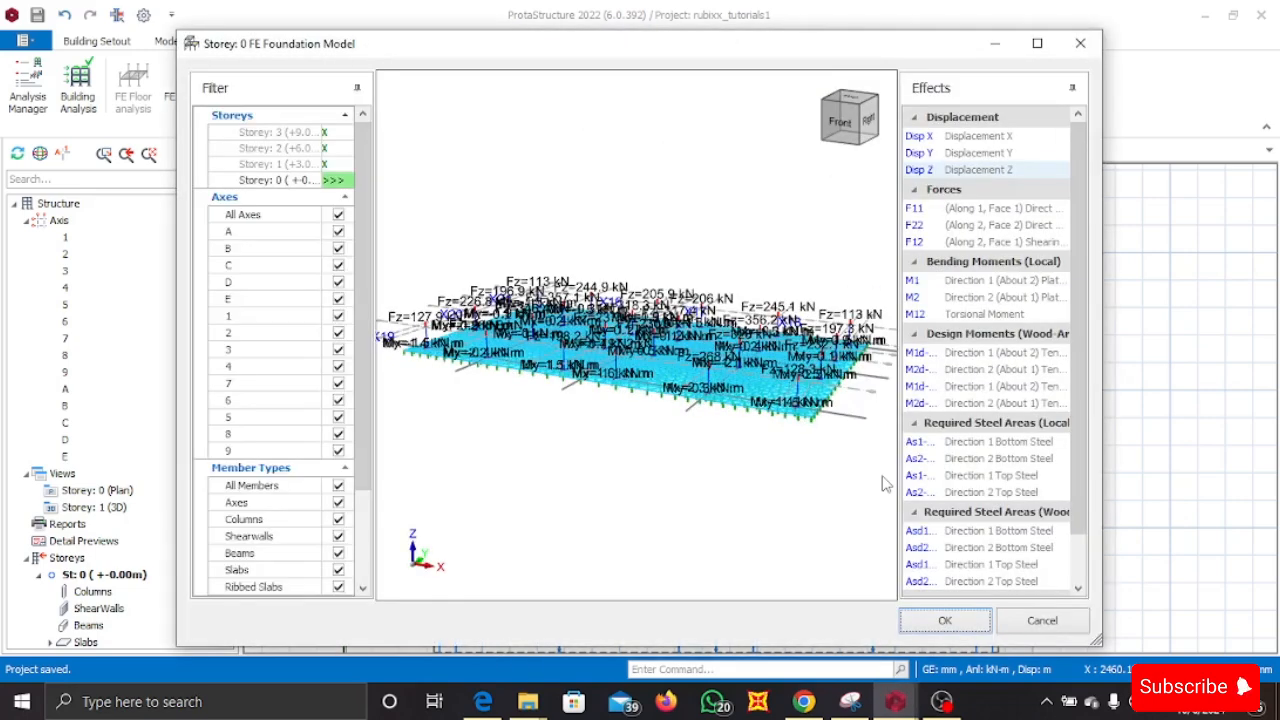
# - Examine the Storey 0 FE foundation model's shell mesh, soil springs and column loads around the slab corner and edges
pyautogui.scroll(5, 834, 410)
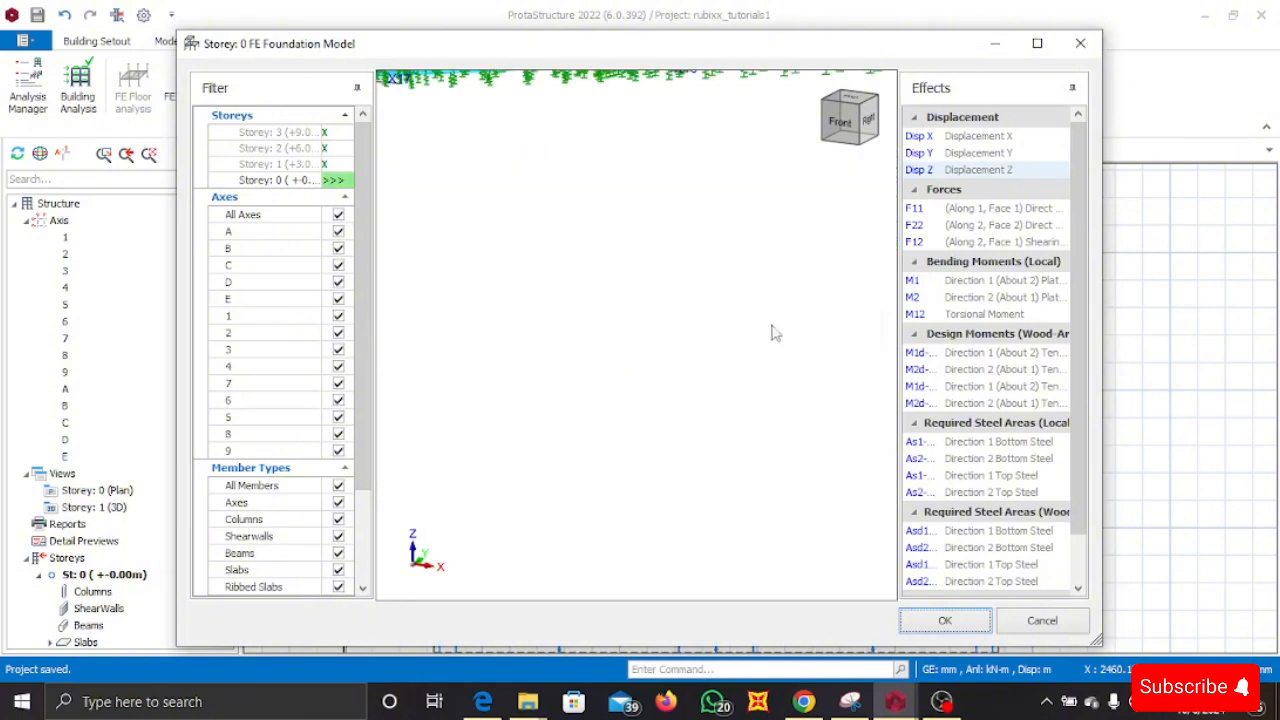
pyautogui.scroll(-2, 772, 318)
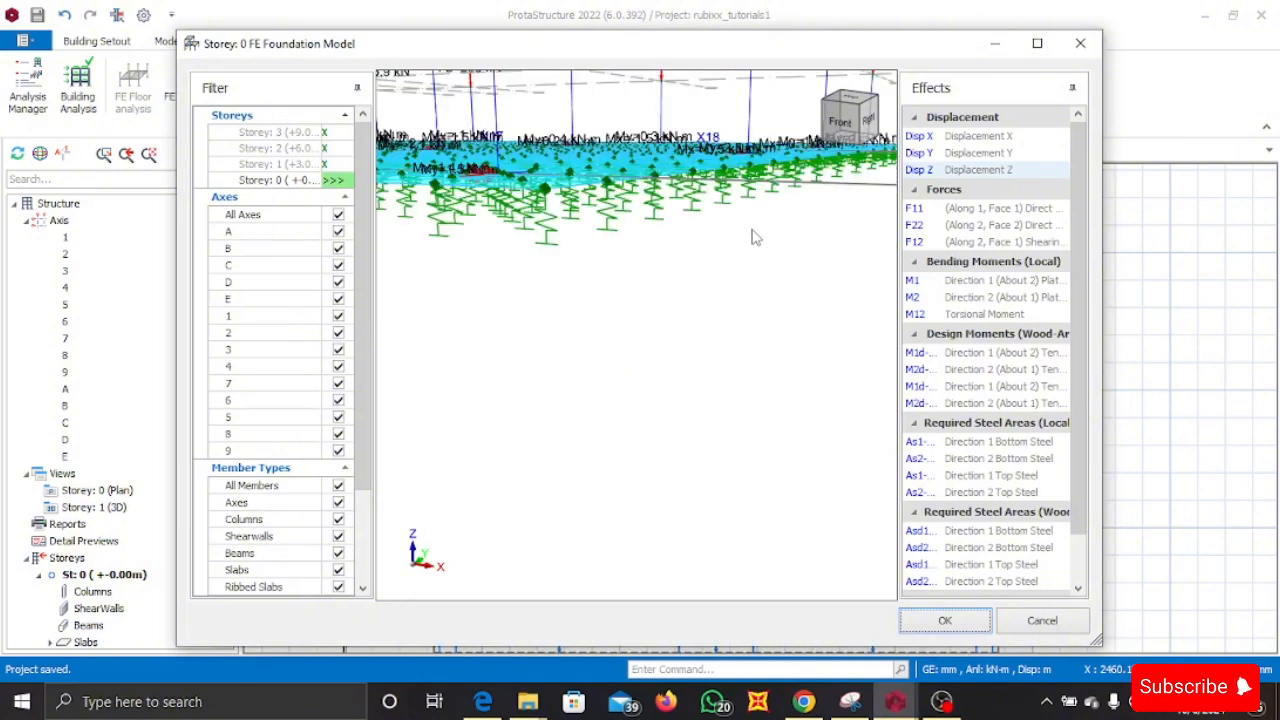
pyautogui.scroll(-3, 740, 220)
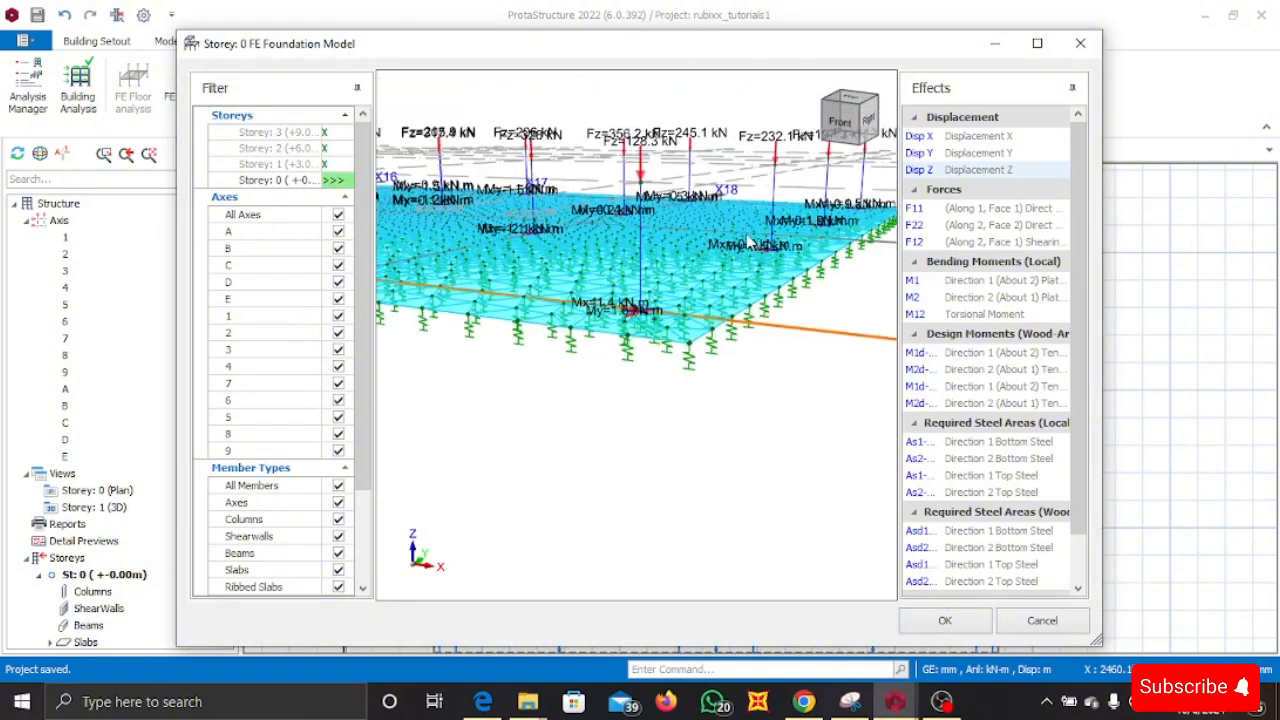
pyautogui.moveTo(747, 237); pyautogui.dragTo(765, 295, button='middle')
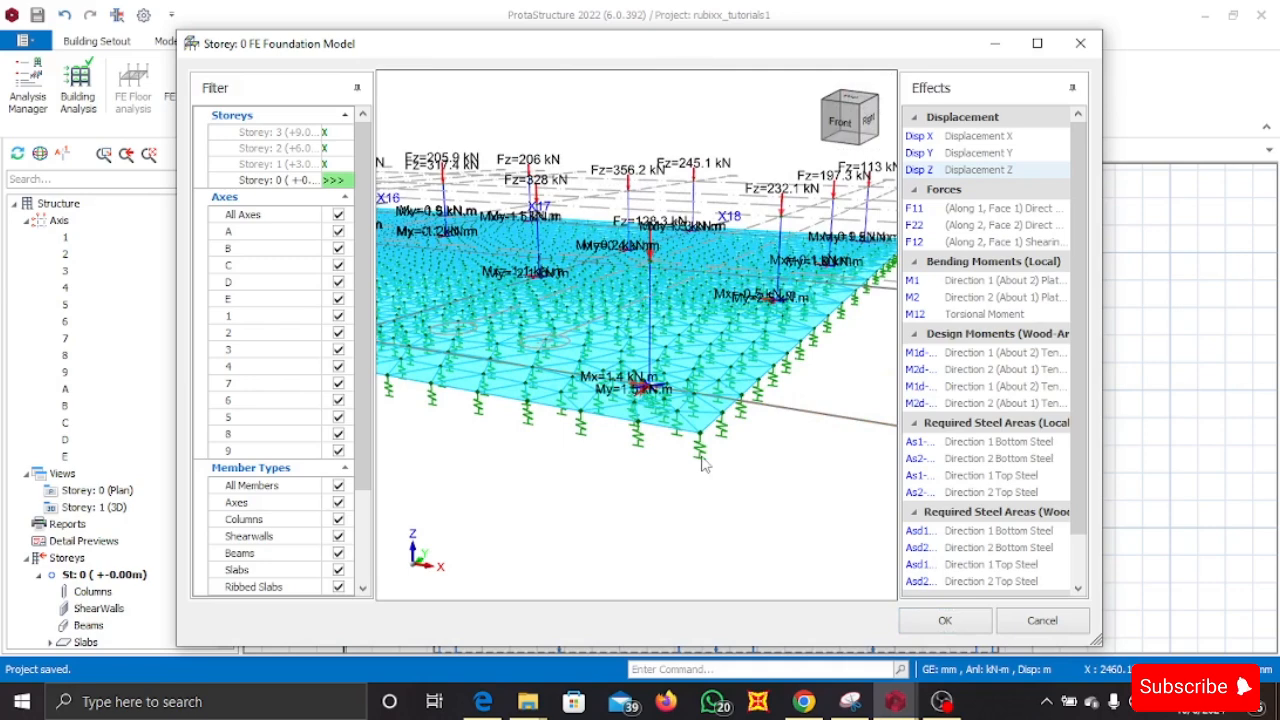
pyautogui.scroll(2, 703, 463)
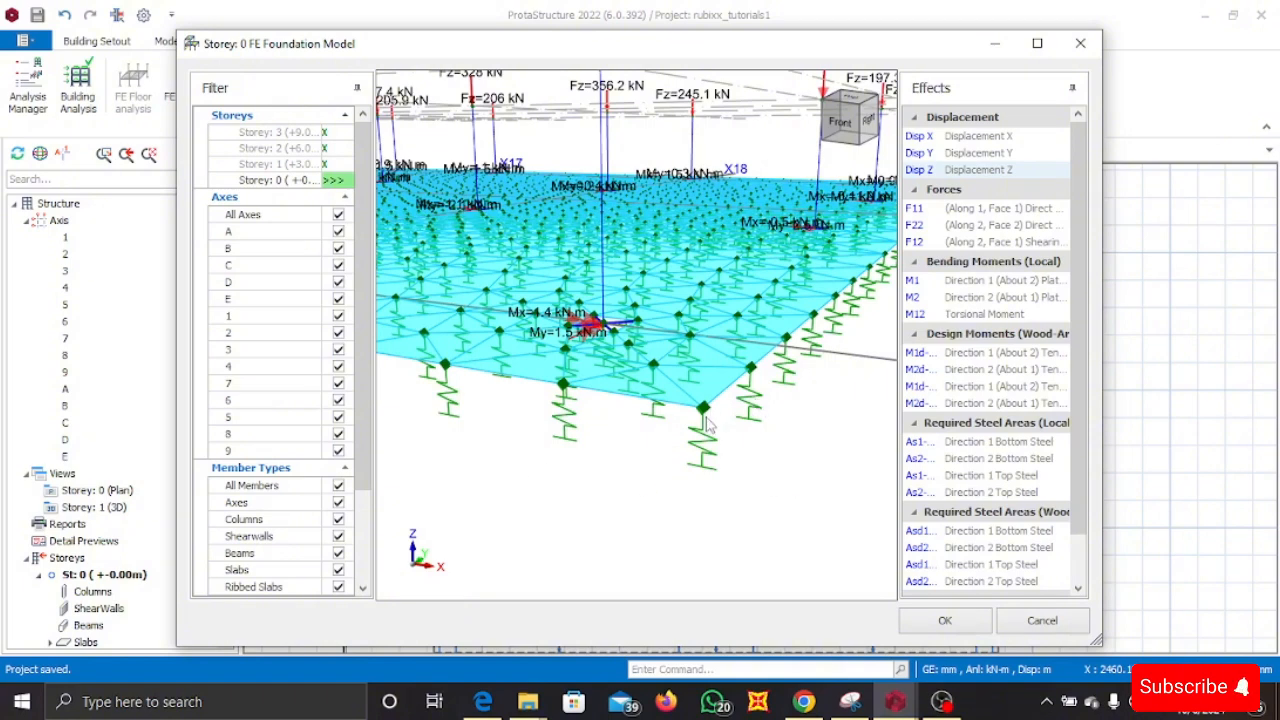
pyautogui.scroll(4, 725, 330)
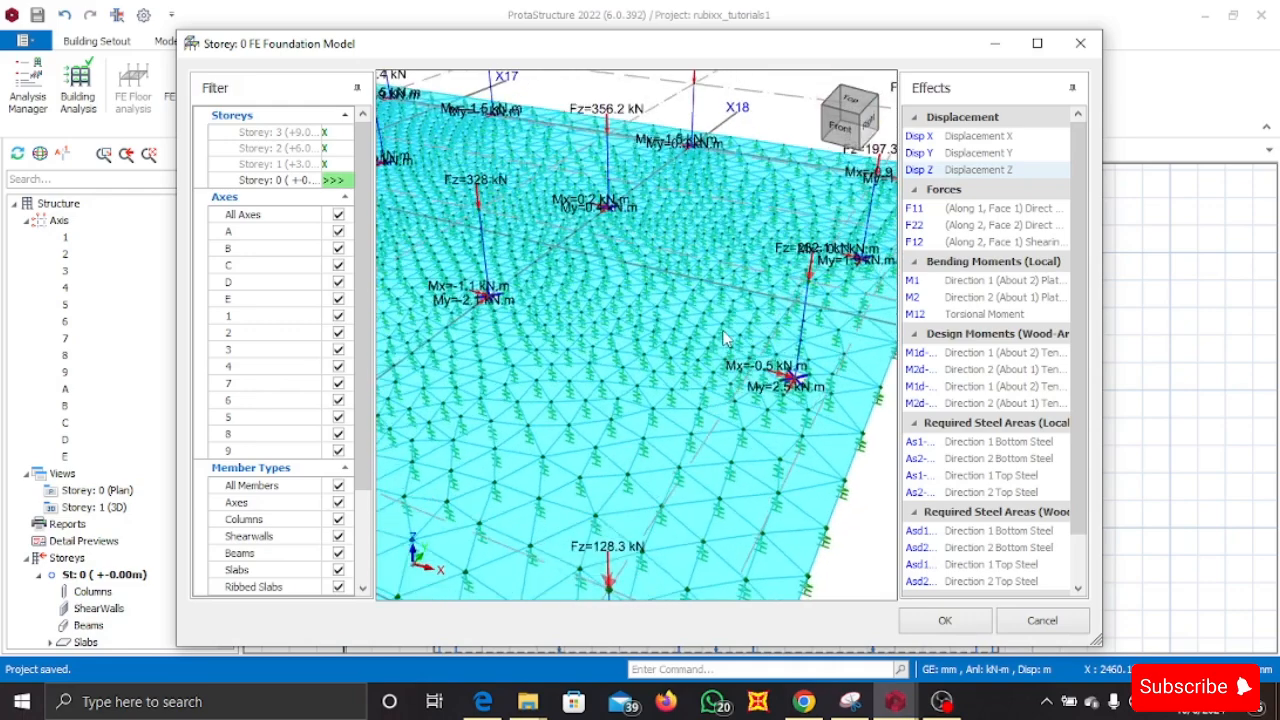
pyautogui.scroll(-2, 680, 300)
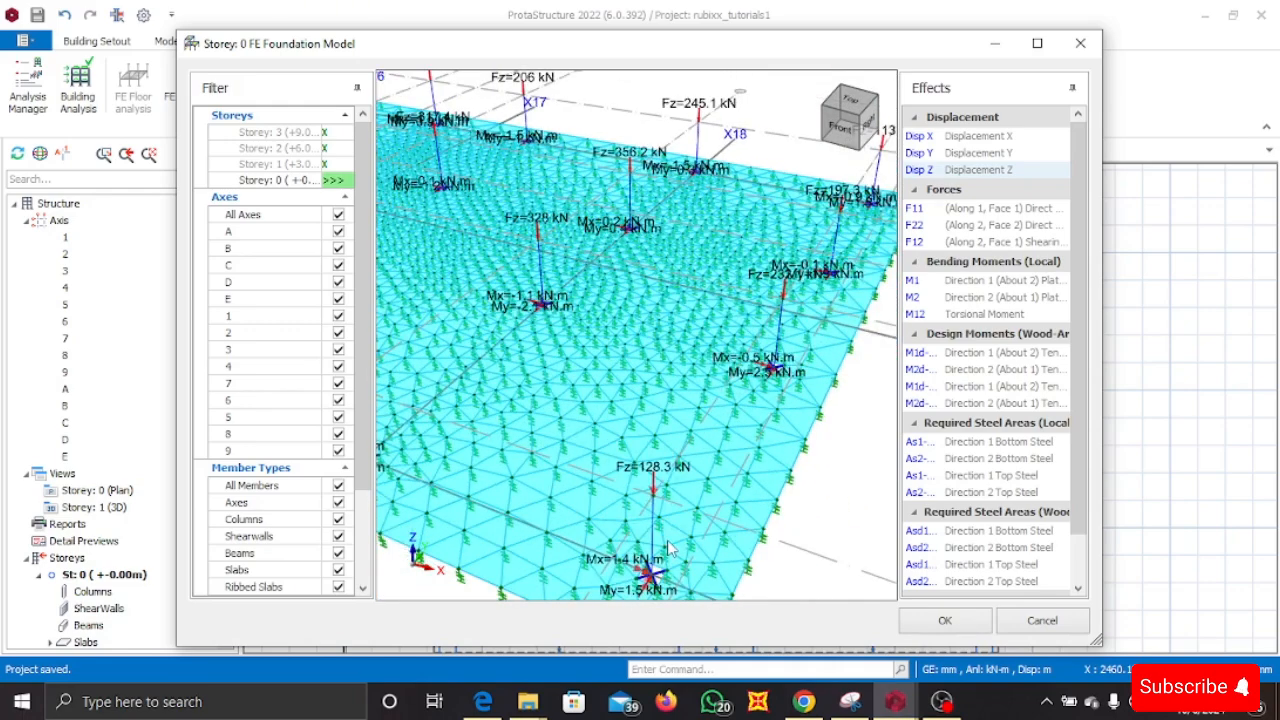
pyautogui.moveTo(660, 575); pyautogui.dragTo(658, 390, button='middle')
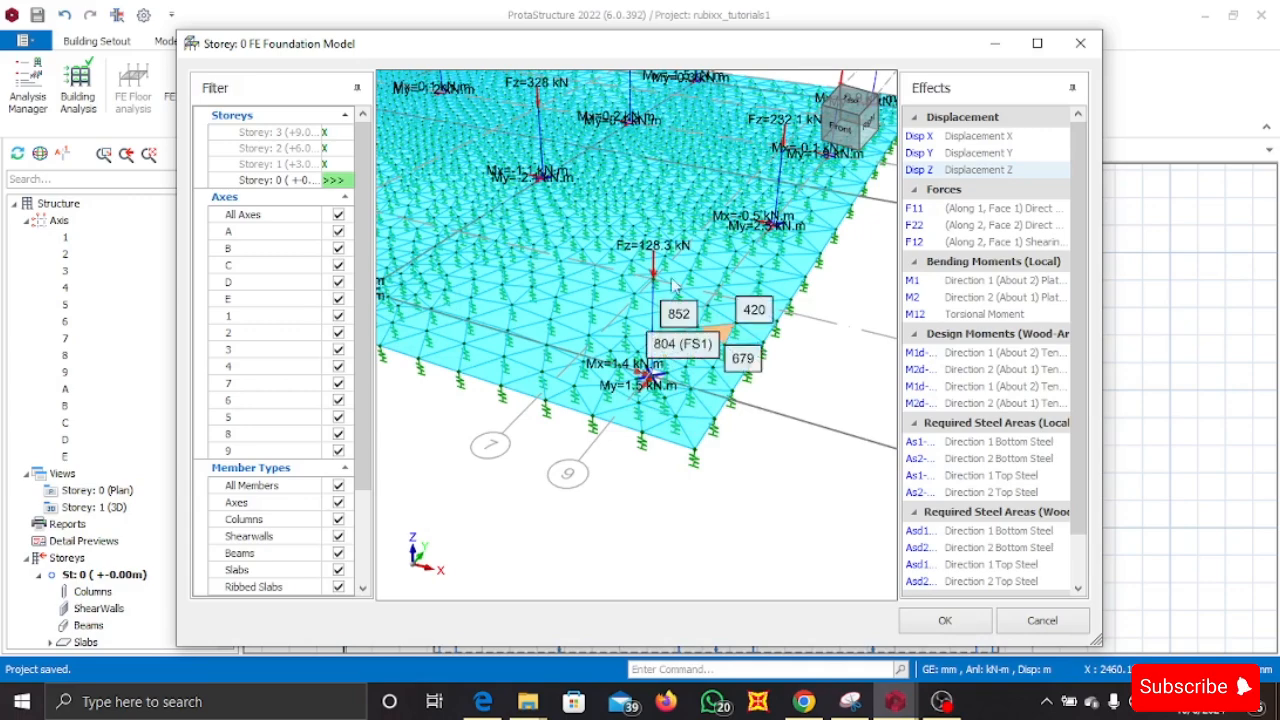
# - Accept the foundation model to run its analysis, and save the column/wall results transferred to the foundations
pyautogui.click(970, 622)
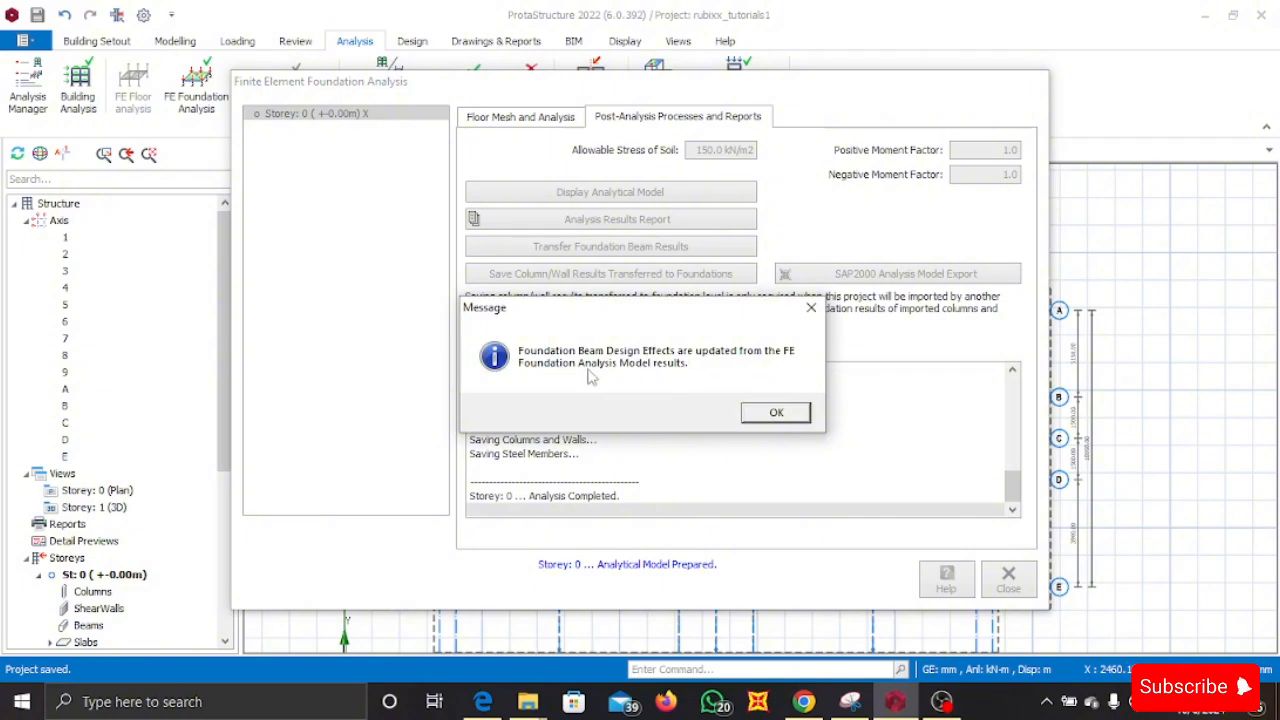
pyautogui.click(797, 418)
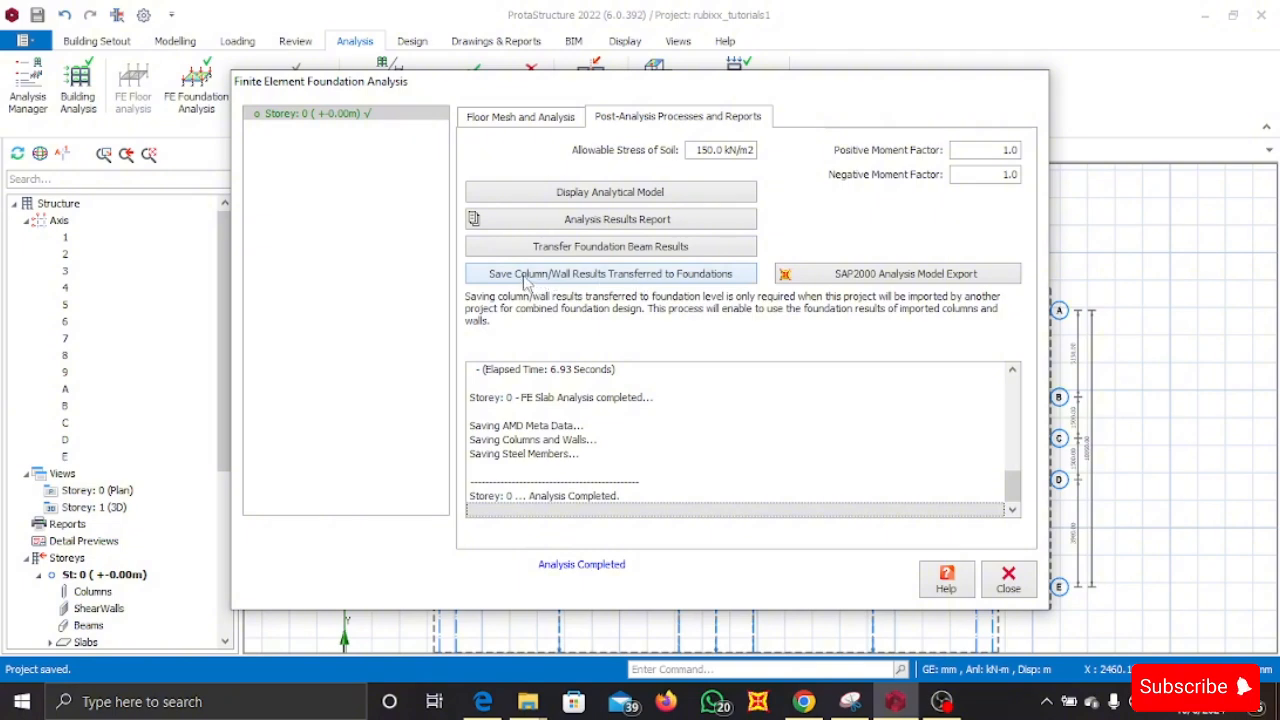
pyautogui.click(616, 282)
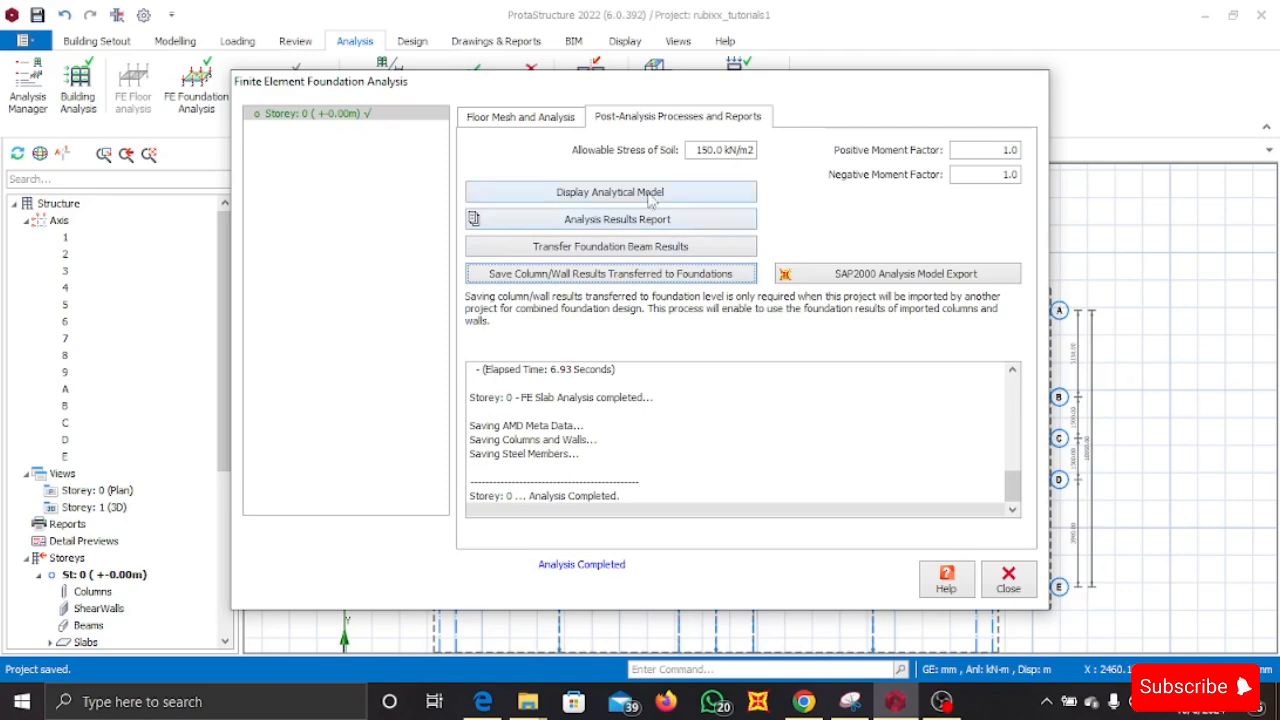
# - Display the analysed foundation model and play the dead load displacement animation briefly before stopping it
pyautogui.click(632, 194)
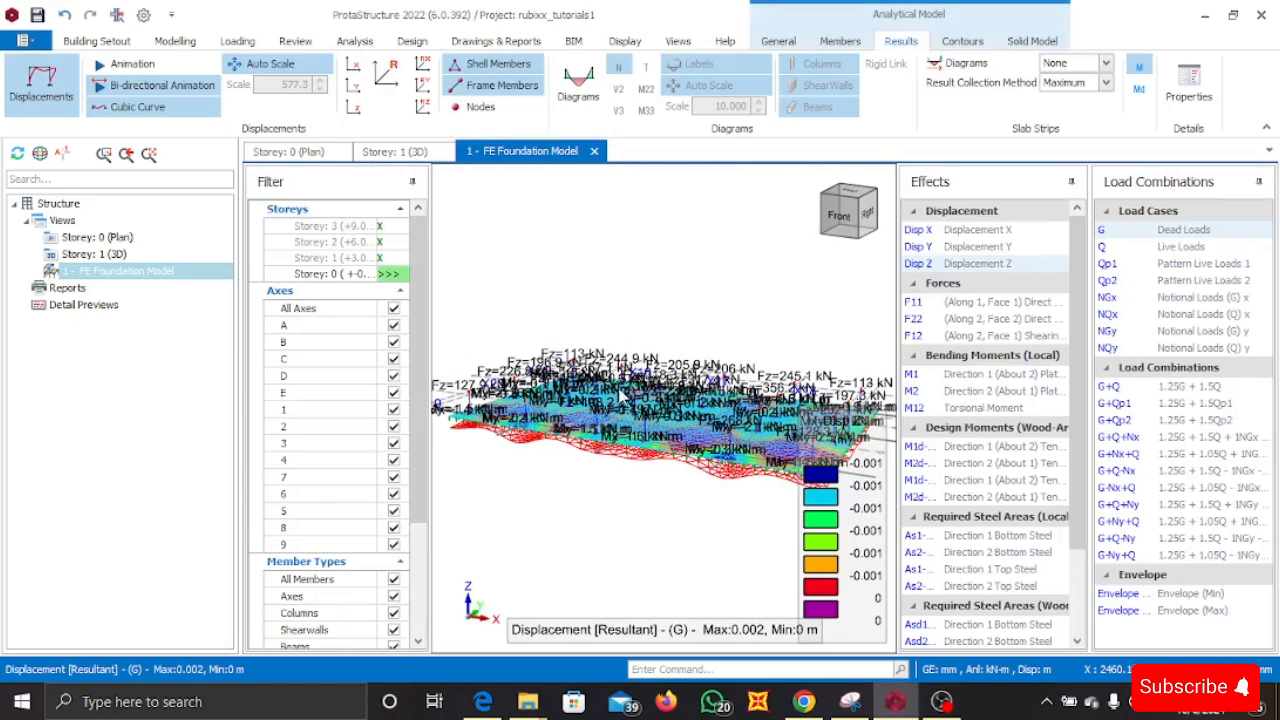
pyautogui.scroll(-2, 642, 452)
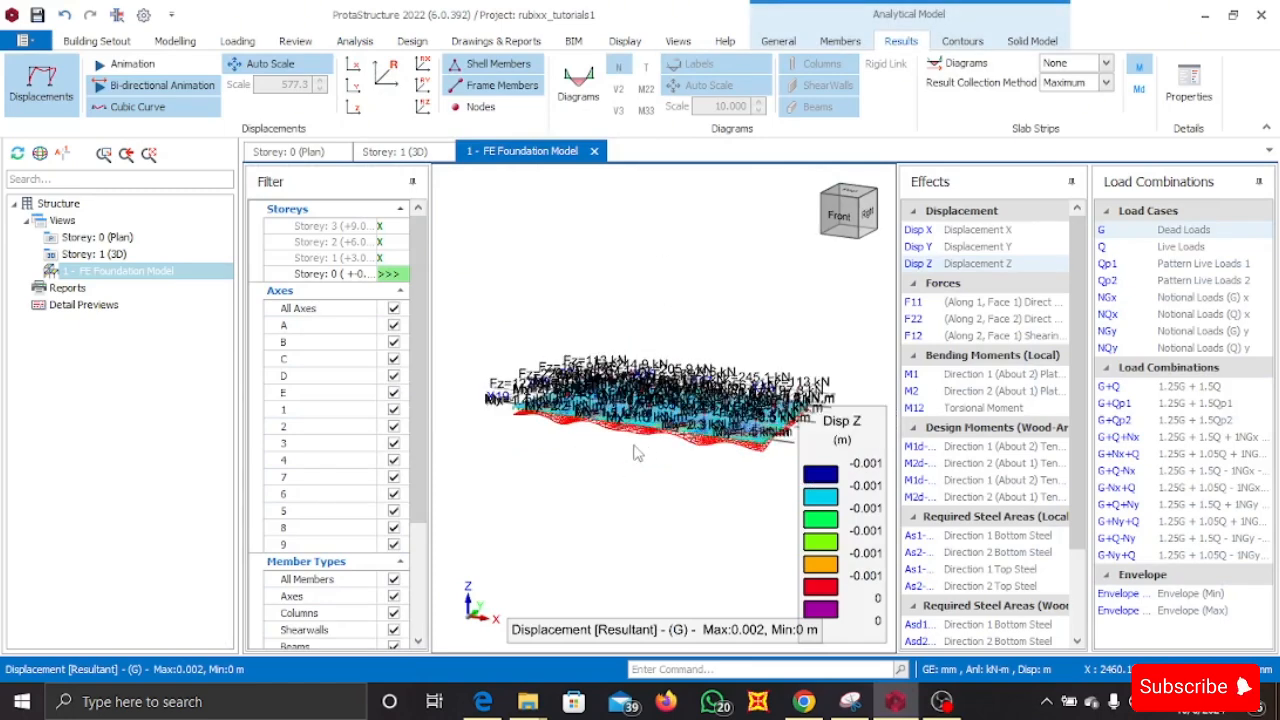
pyautogui.scroll(1, 636, 451)
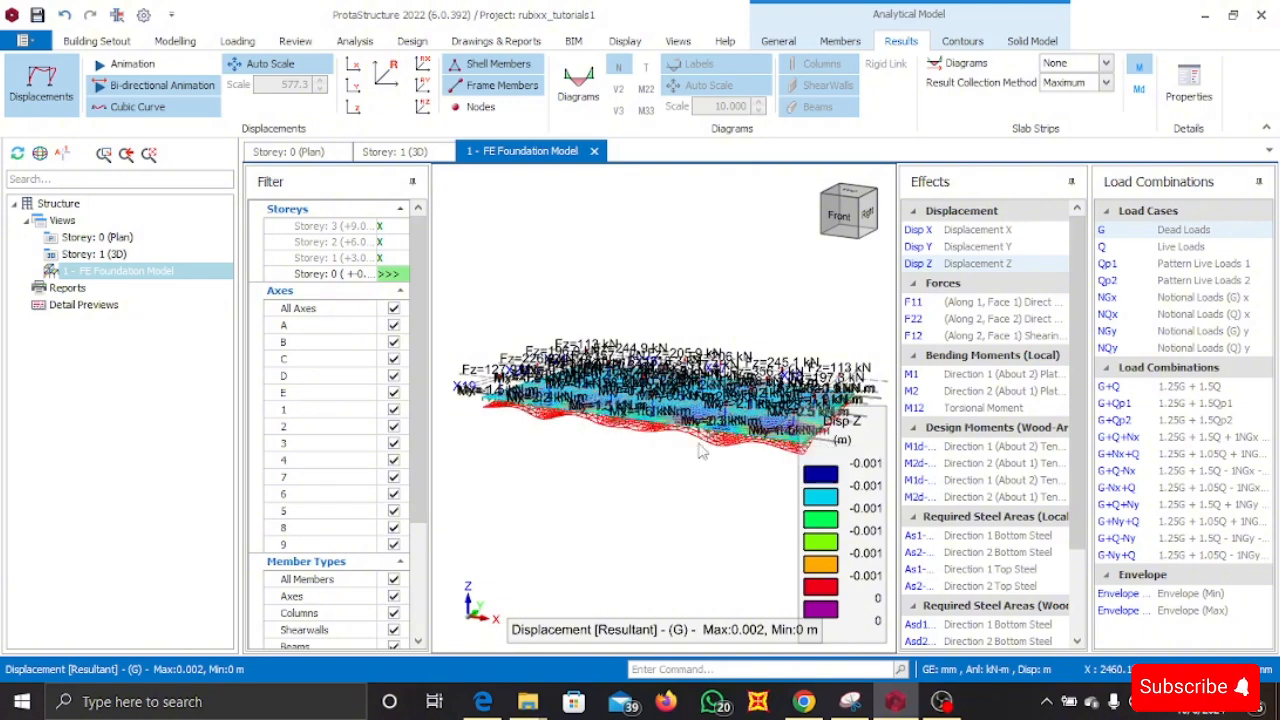
pyautogui.click(115, 63)
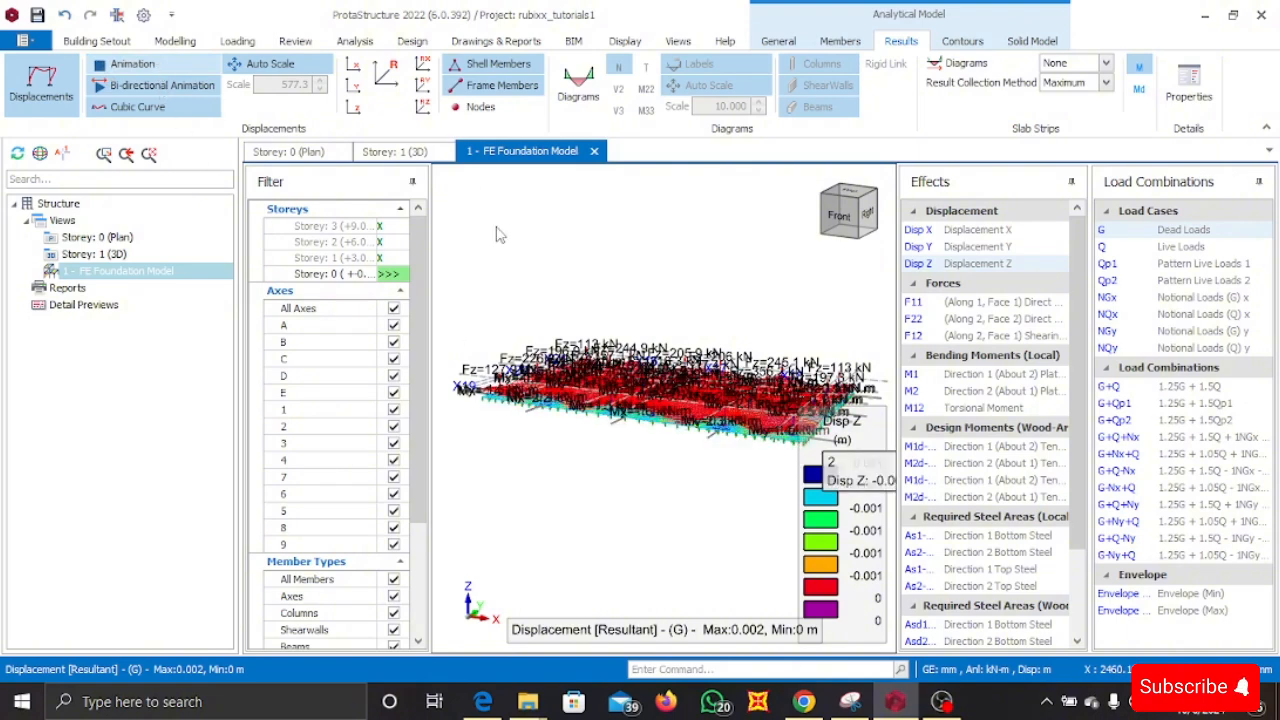
pyautogui.click(172, 68)
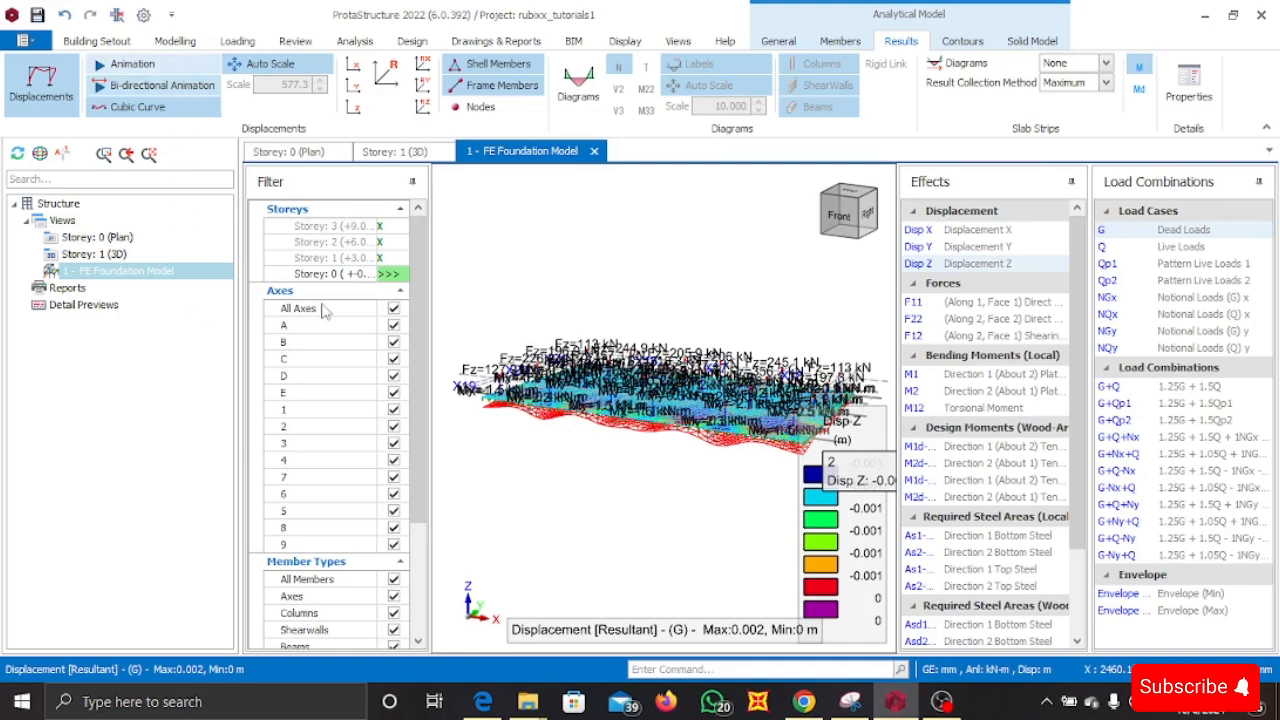
pyautogui.scroll(2, 680, 450)
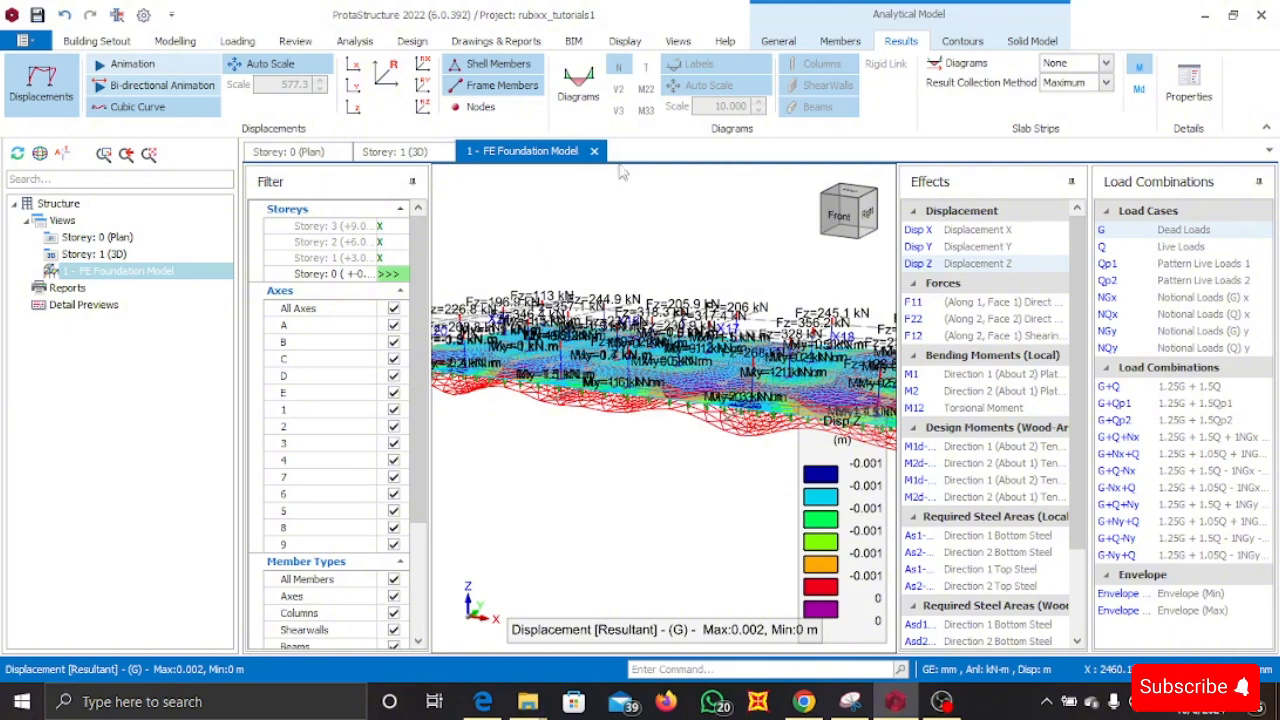
# - Turn on the member force diagrams and switch between the V2, V3 and N components
pyautogui.click(585, 95)
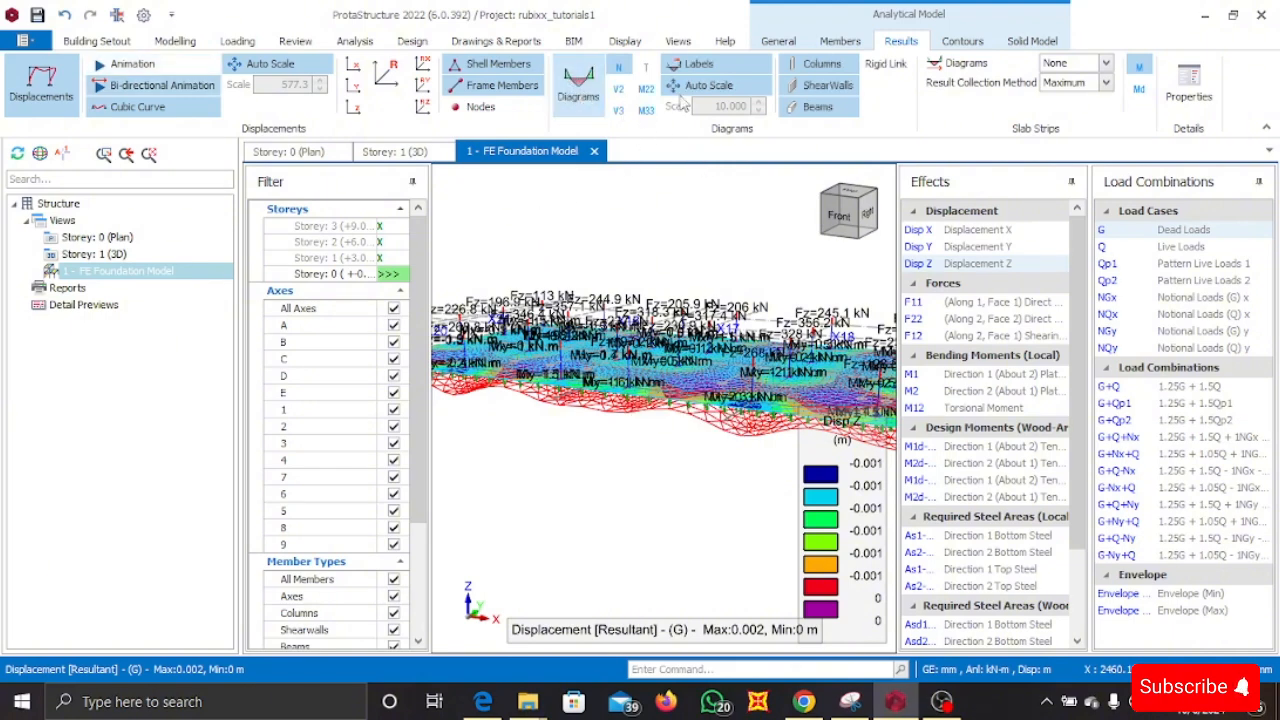
pyautogui.click(624, 93)
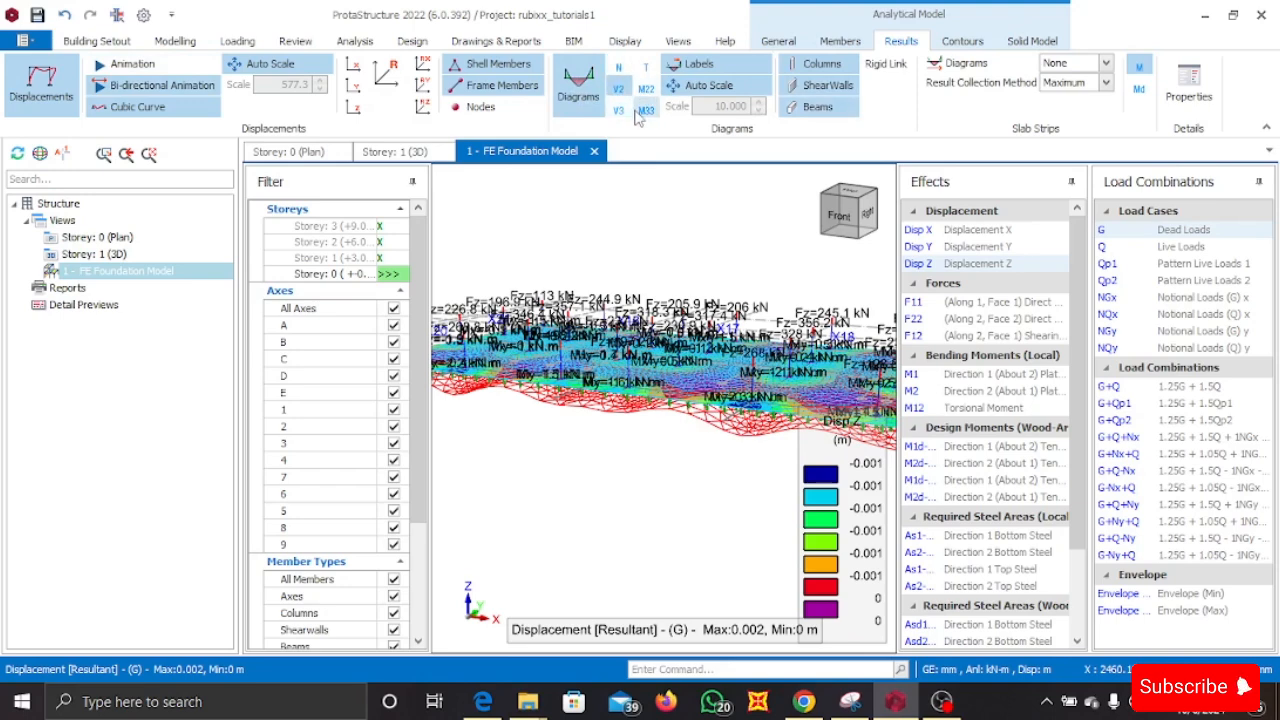
pyautogui.click(629, 112)
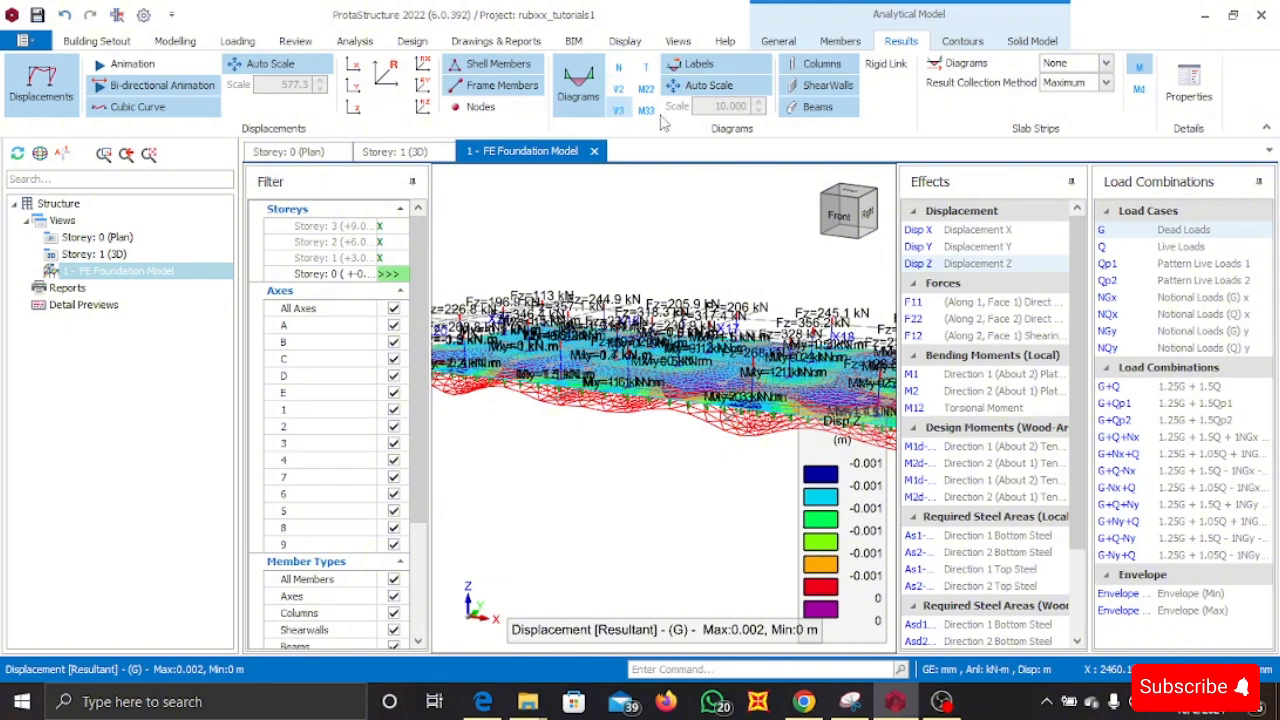
pyautogui.click(617, 70)
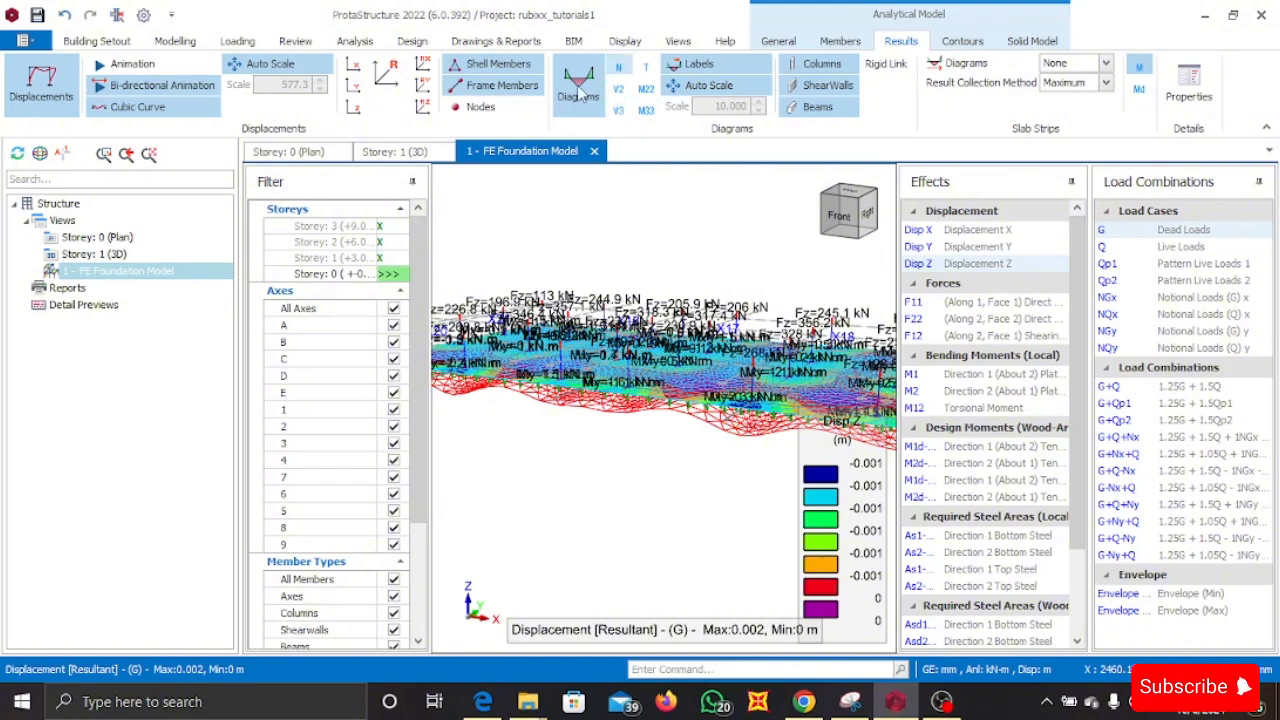
# - View the foundation model from the top and turn off its displacement contours
pyautogui.click(961, 42)
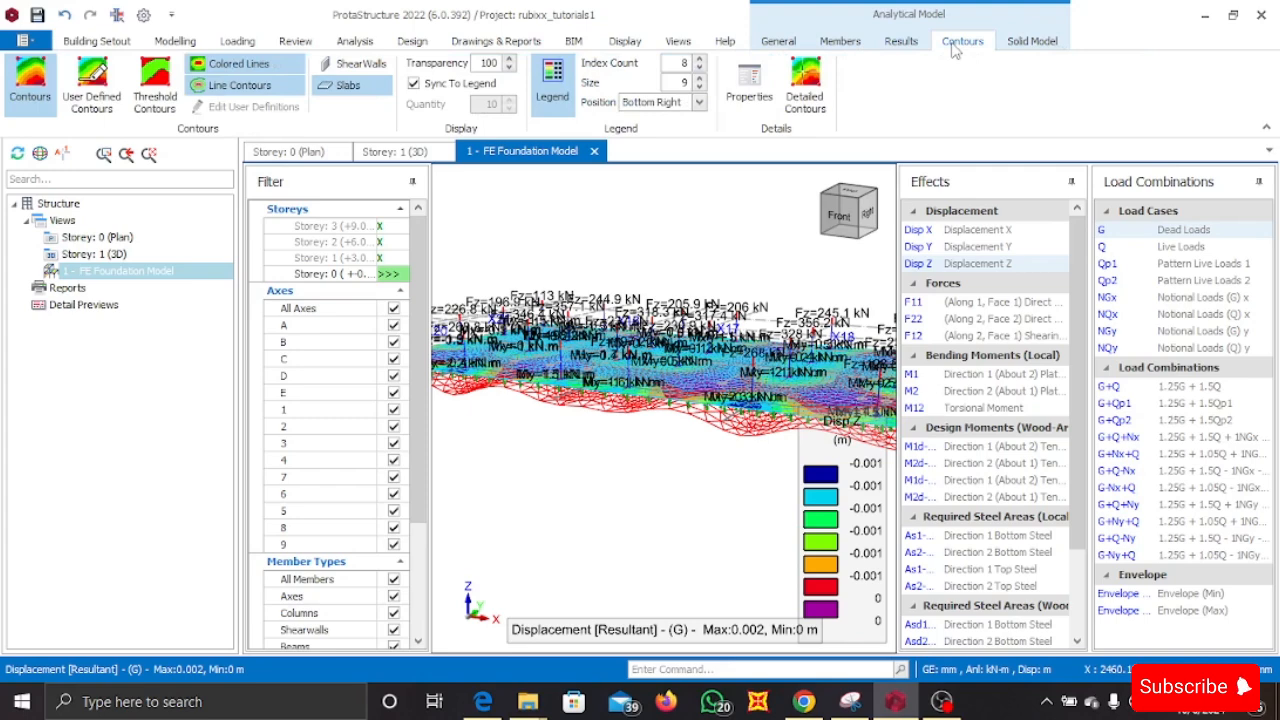
pyautogui.click(845, 196)
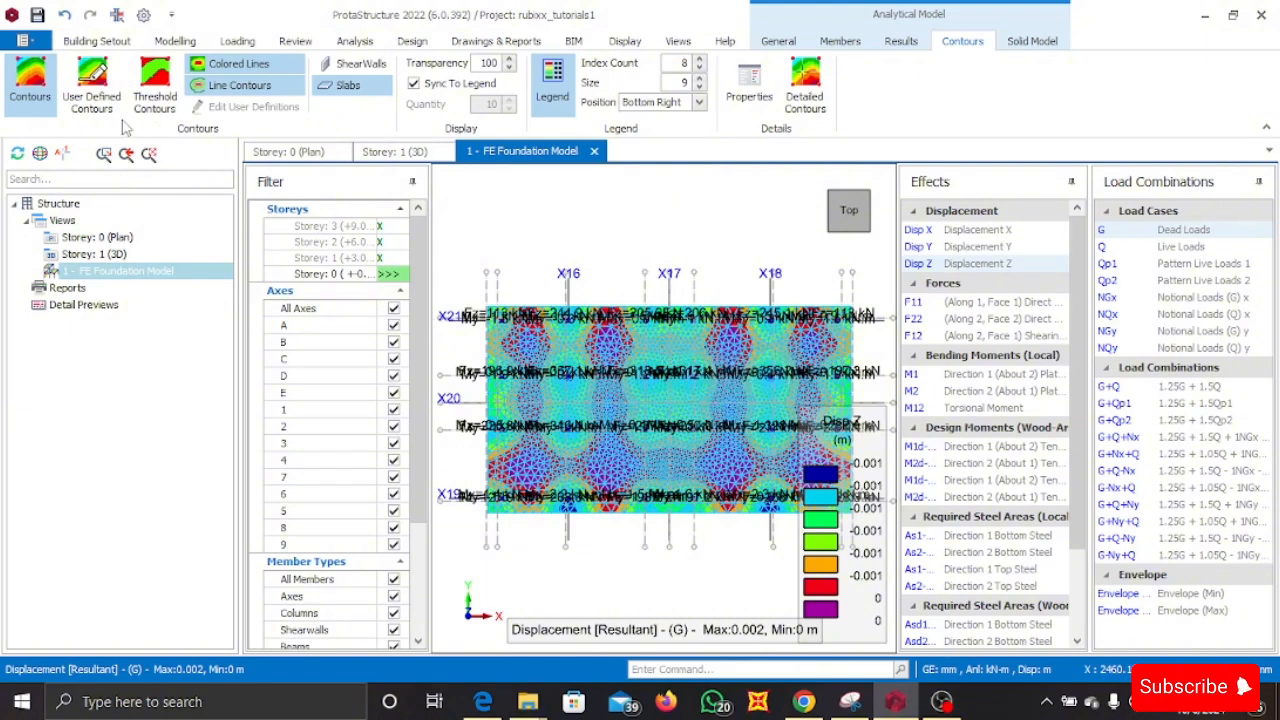
pyautogui.click(29, 102)
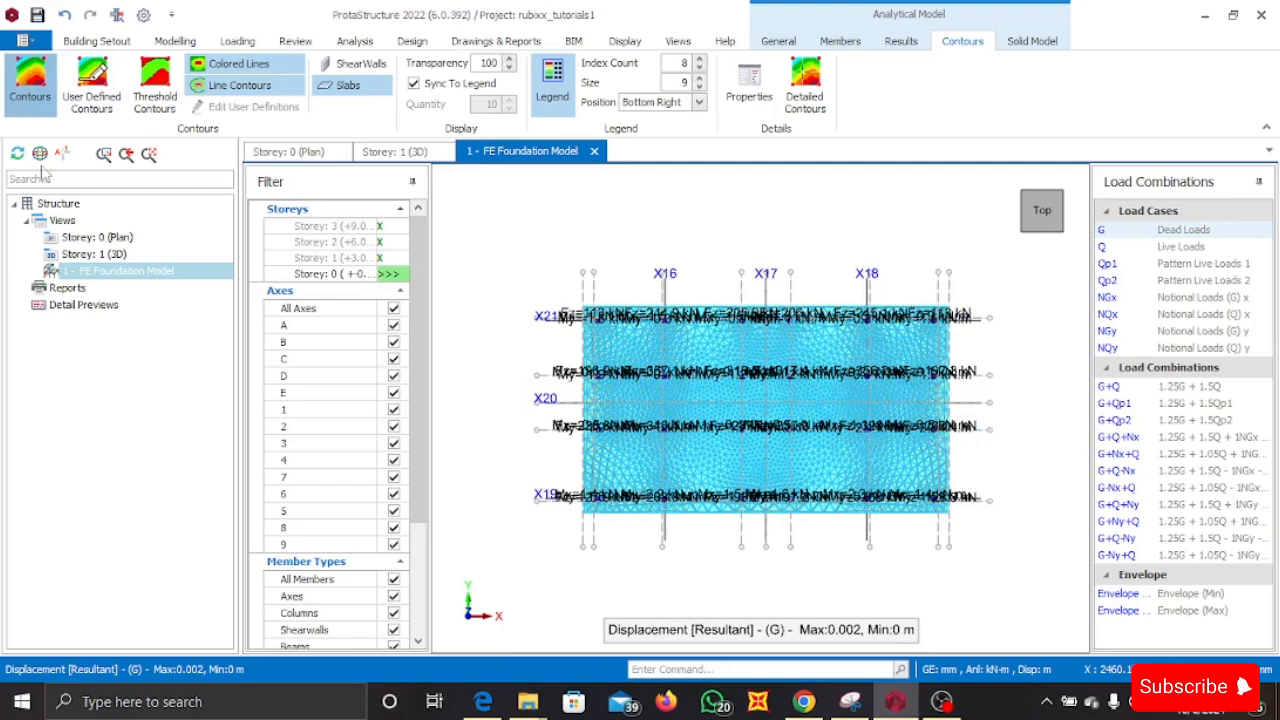
# - Turn on the slab contours for dead loads and view the F12 shearing force and M1 bending moment results
pyautogui.click(29, 90)
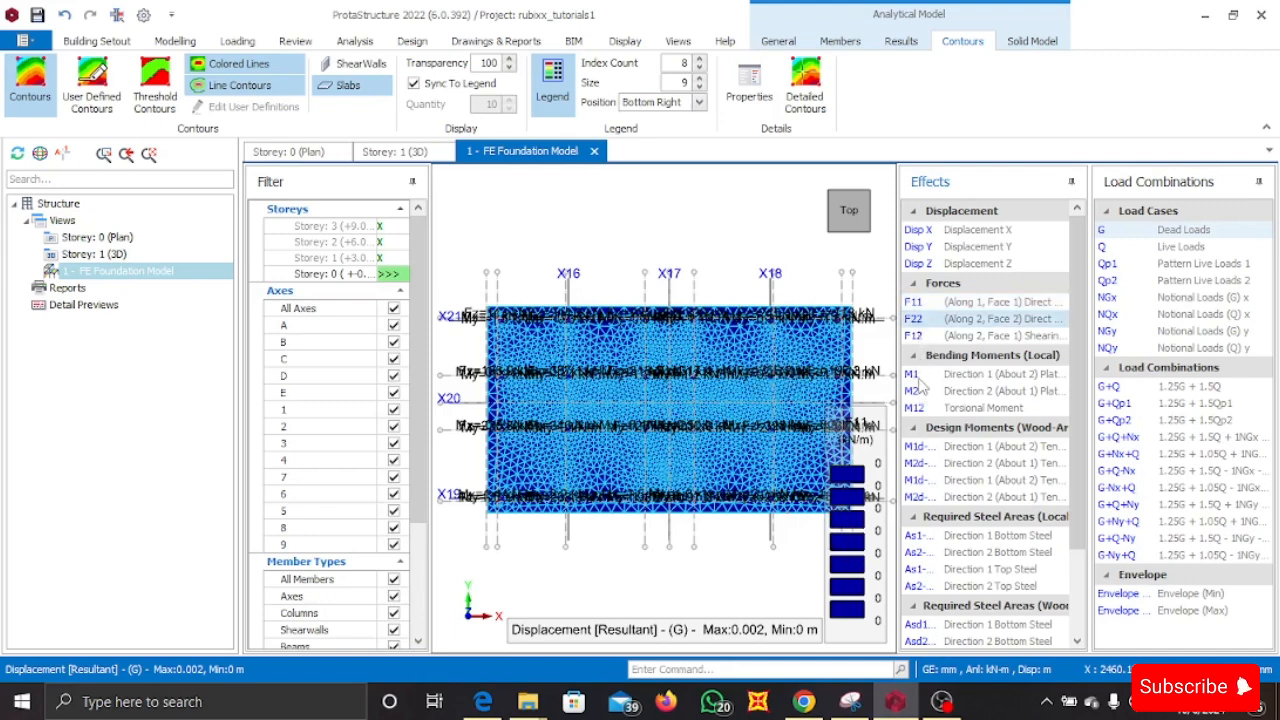
pyautogui.click(916, 336)
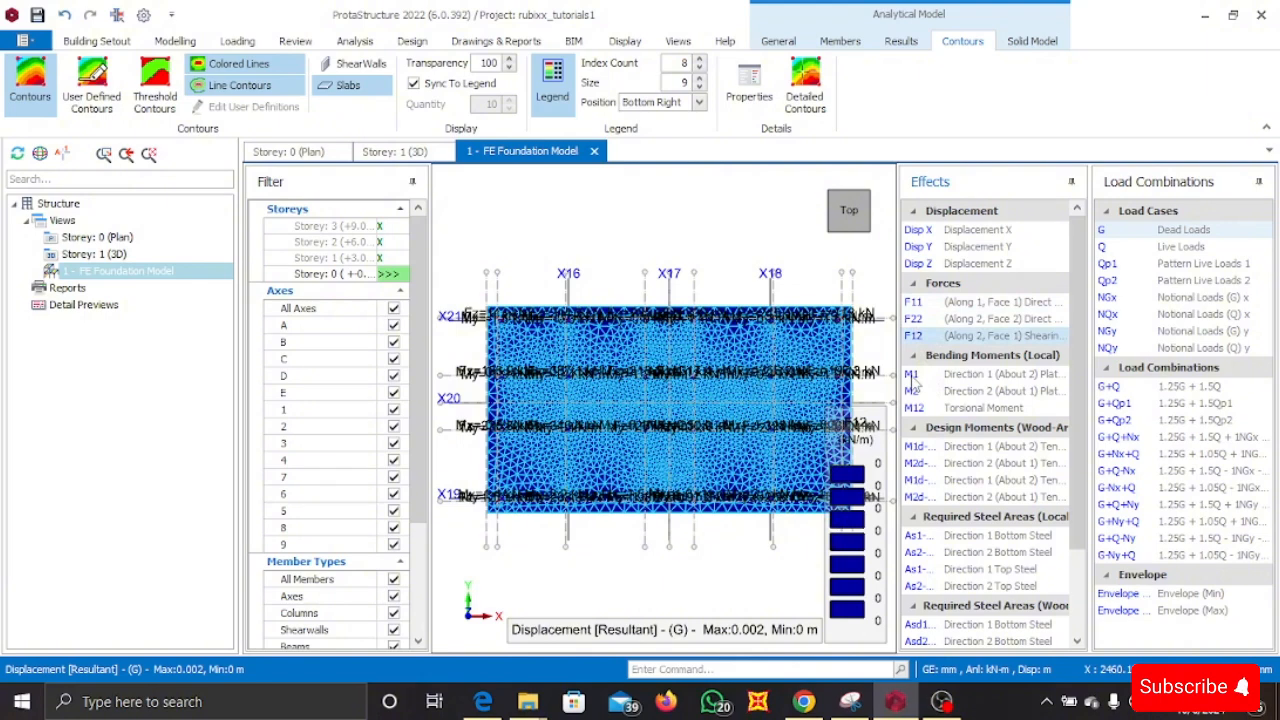
pyautogui.click(913, 377)
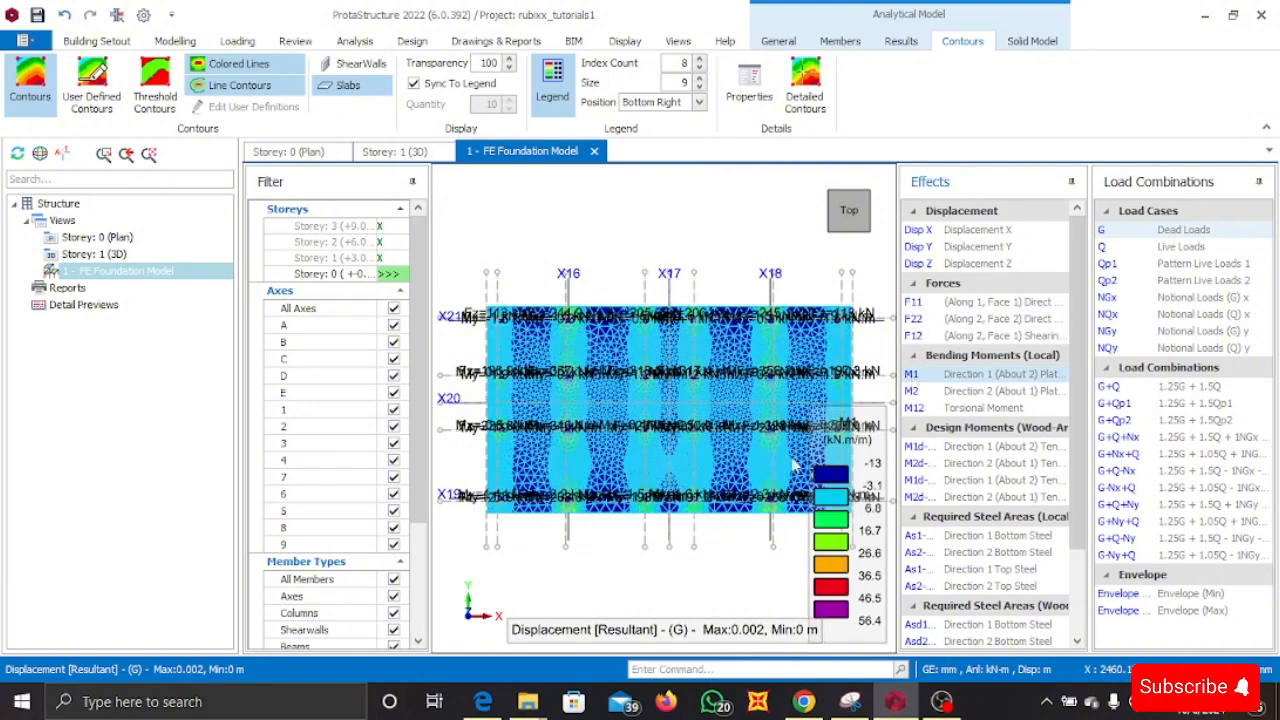
pyautogui.scroll(1, 730, 322)
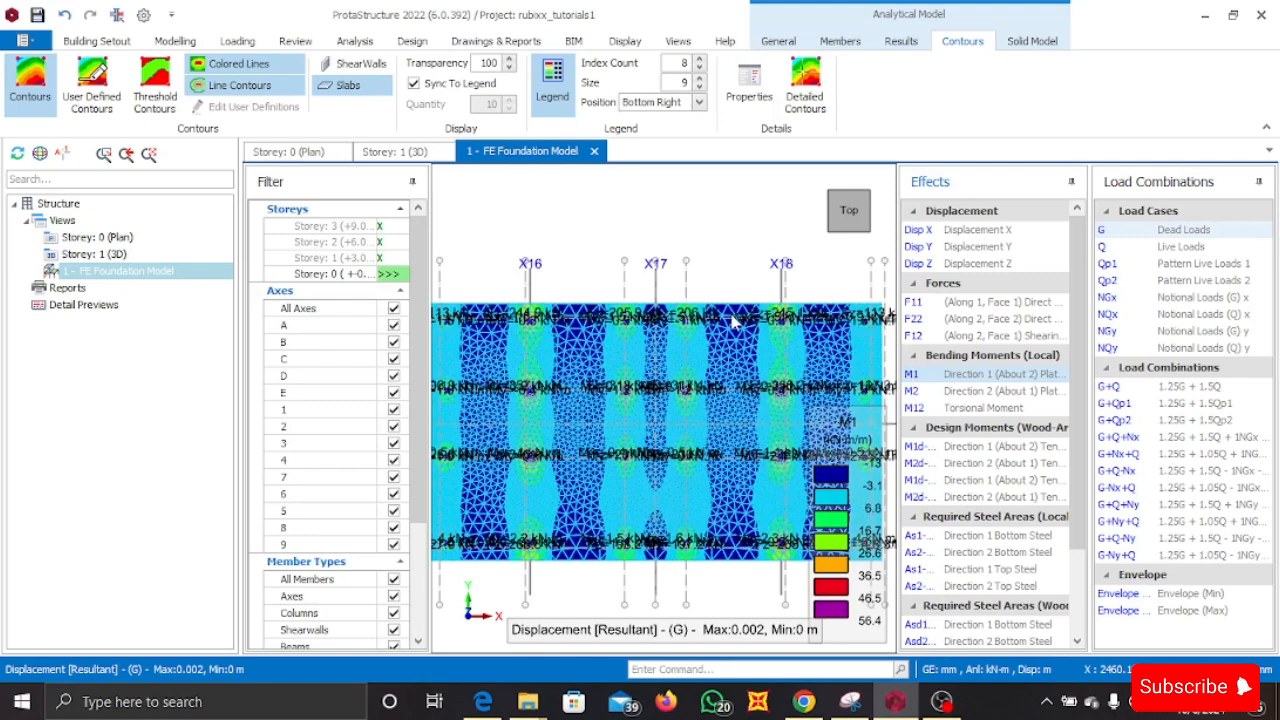
pyautogui.scroll(1, 732, 318)
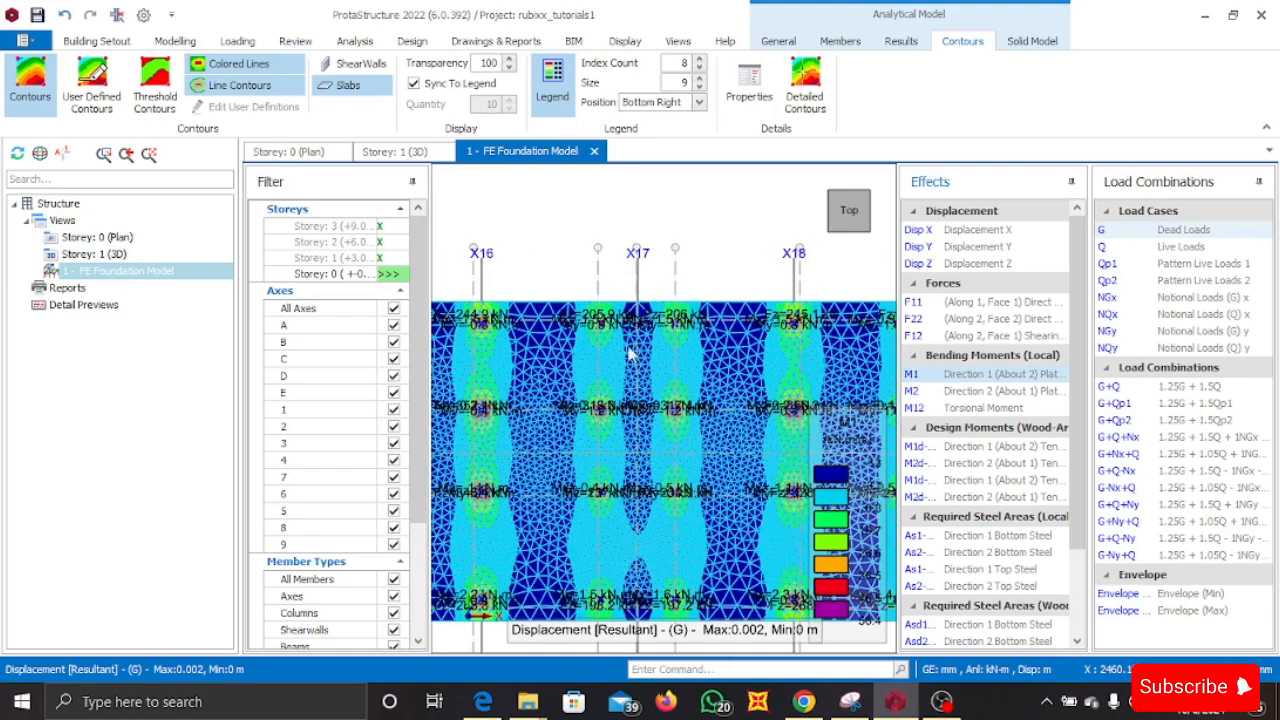
pyautogui.scroll(-1, 630, 355)
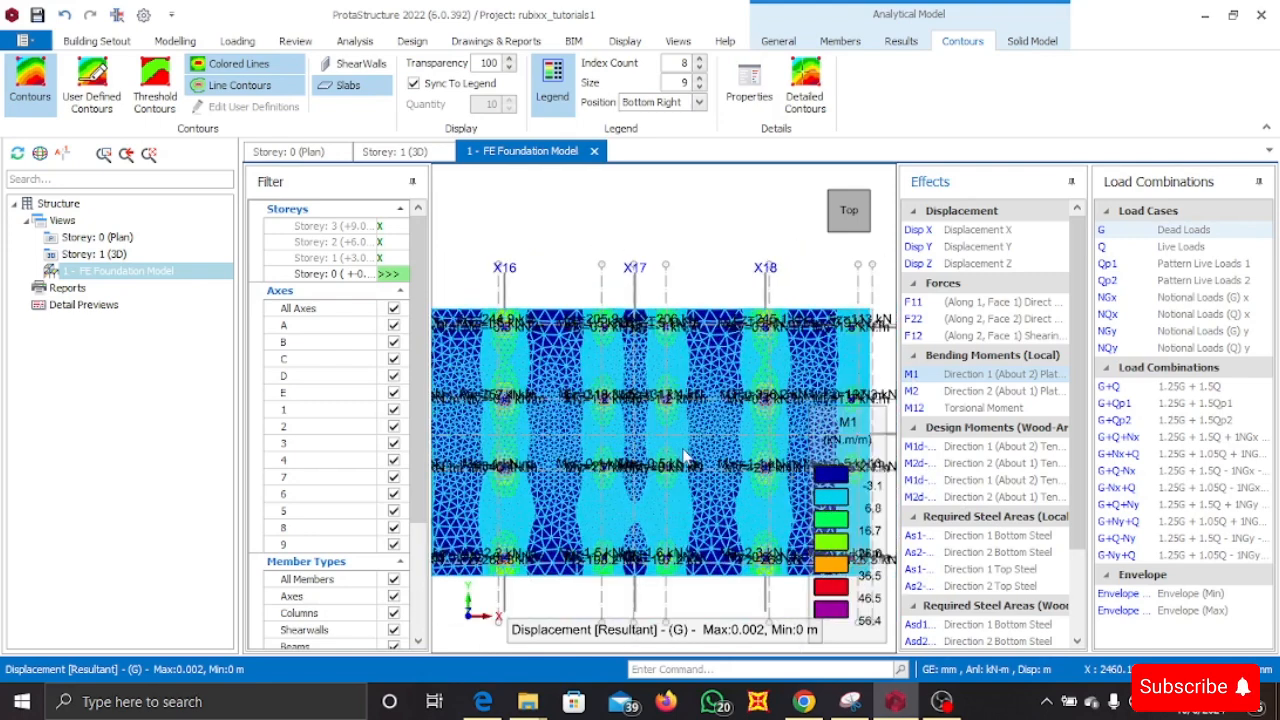
# - Switch the slab contours to the M2 bending moment, followed by the M12 torsional moment
pyautogui.click(912, 392)
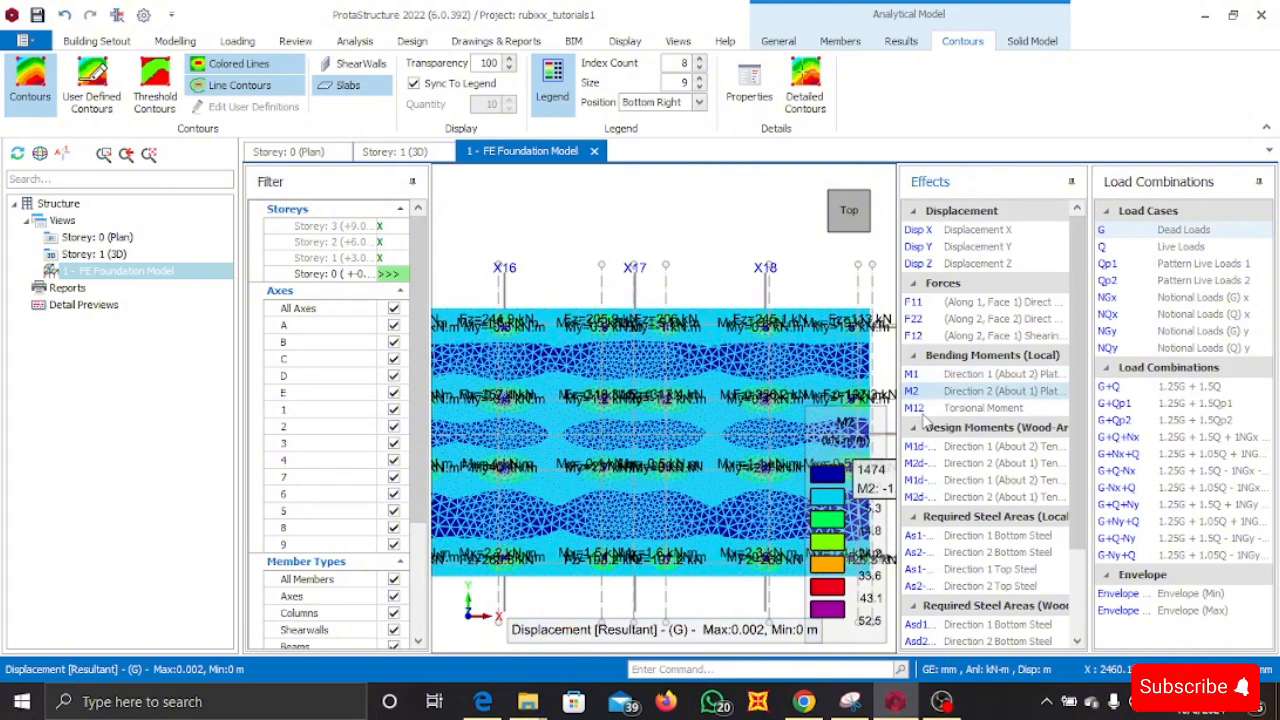
pyautogui.click(999, 412)
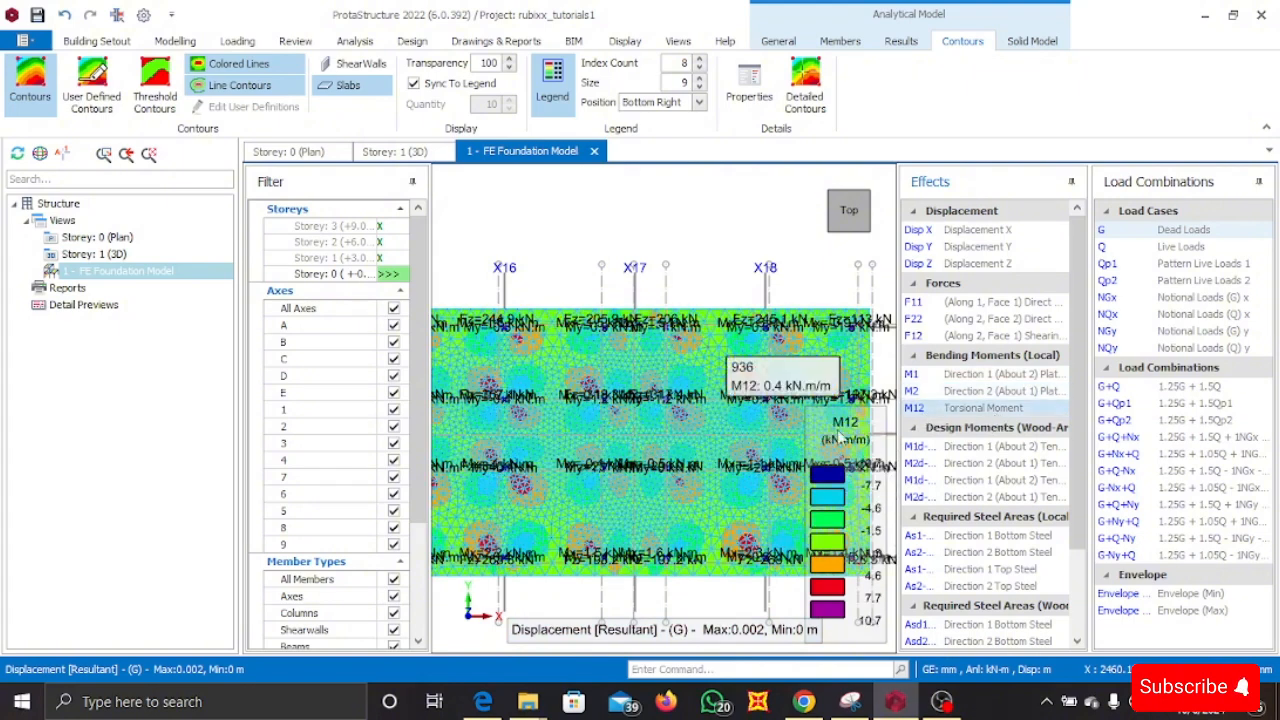
pyautogui.moveTo(526, 400)
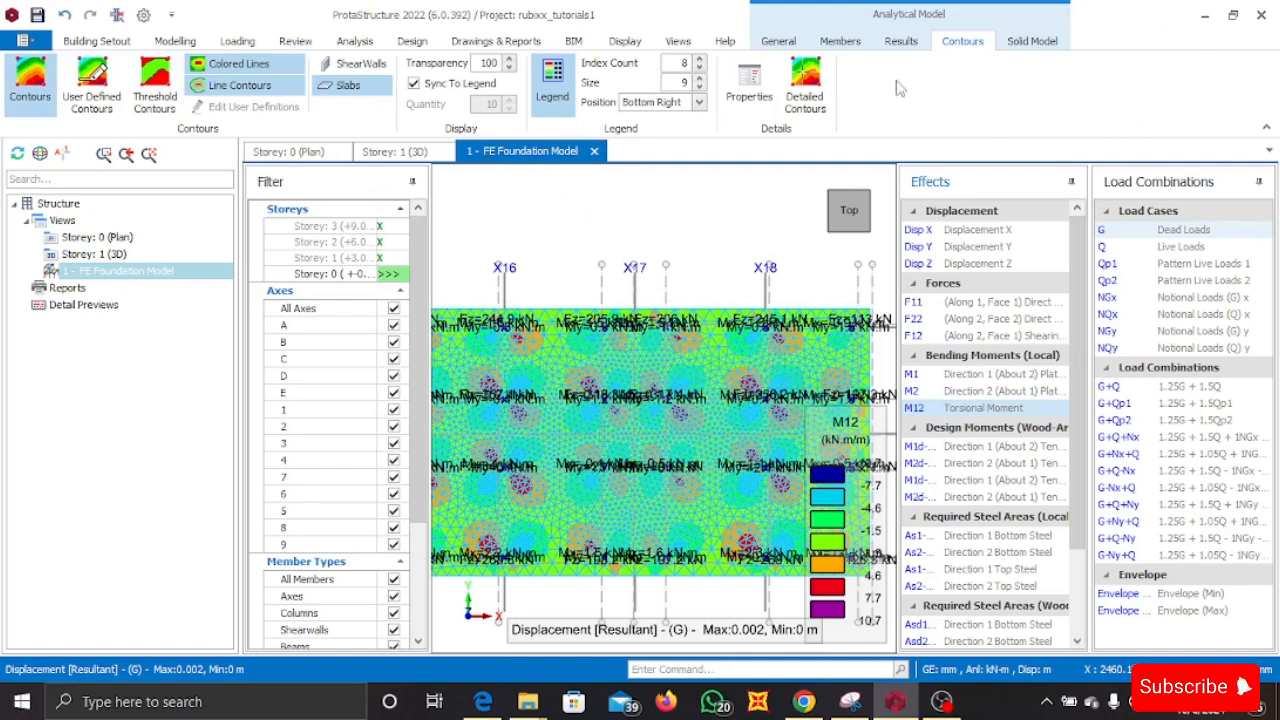
# - Close the FE foundation model view and display the slab strip reinforcement on the Storey 0 plan
pyautogui.click(594, 151)
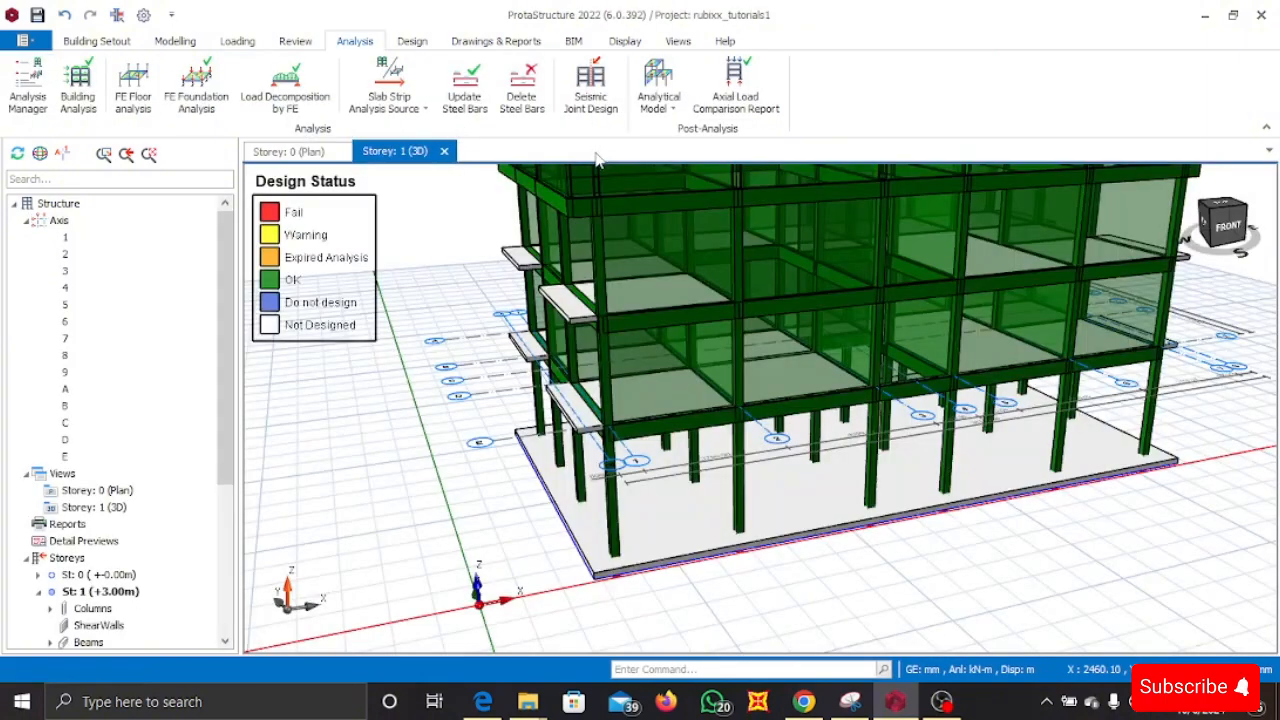
pyautogui.click(288, 153)
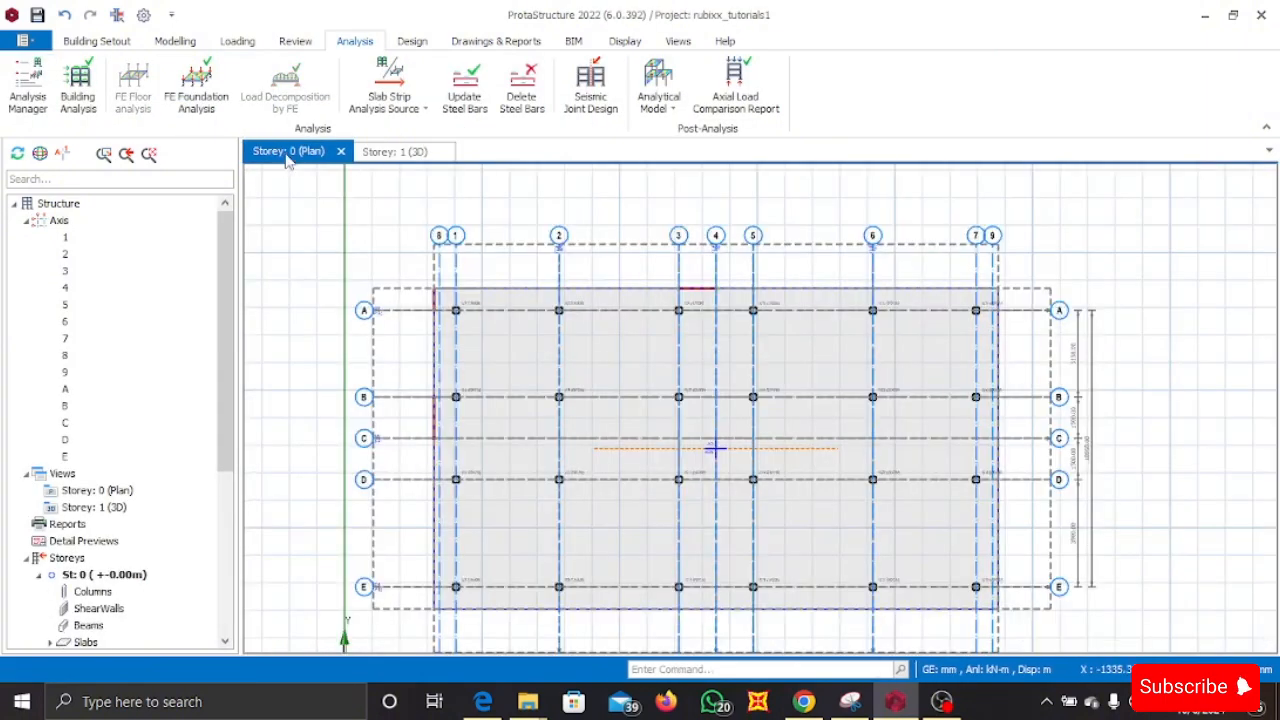
pyautogui.scroll(-2, 620, 340)
pyautogui.scroll(2, 600, 427)
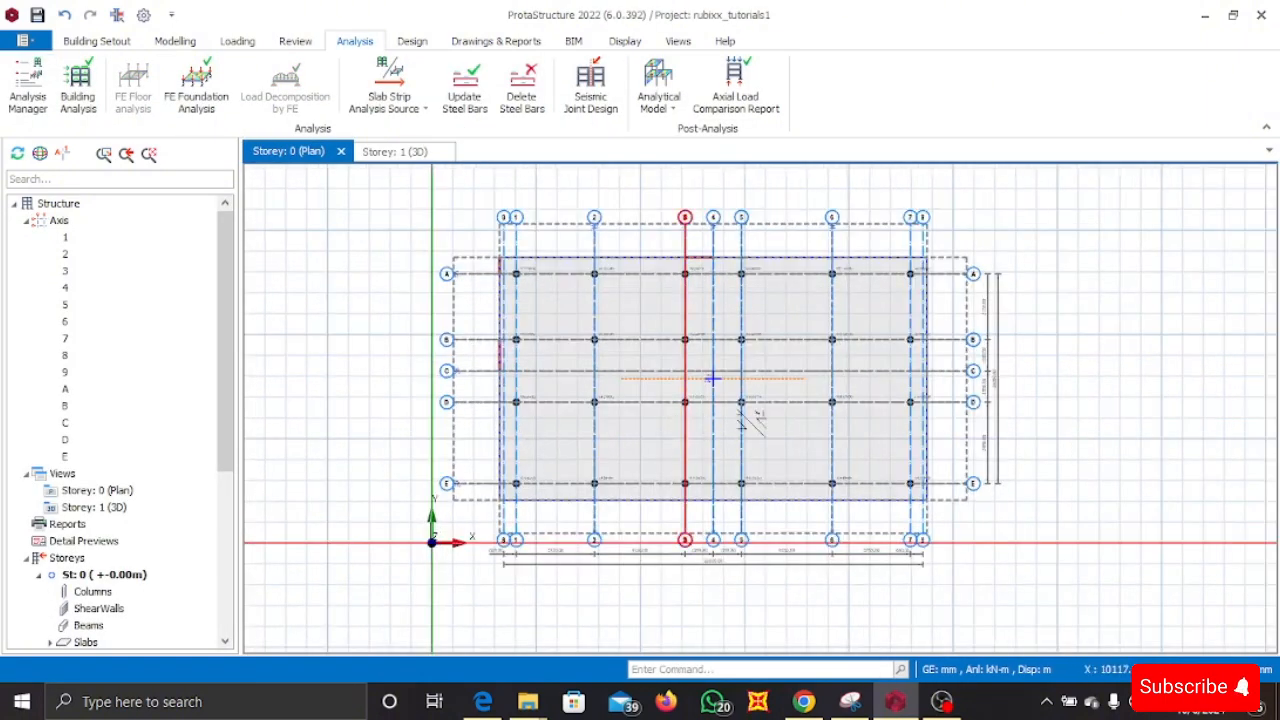
pyautogui.moveTo(805, 416); pyautogui.dragTo(758, 403, button='middle')
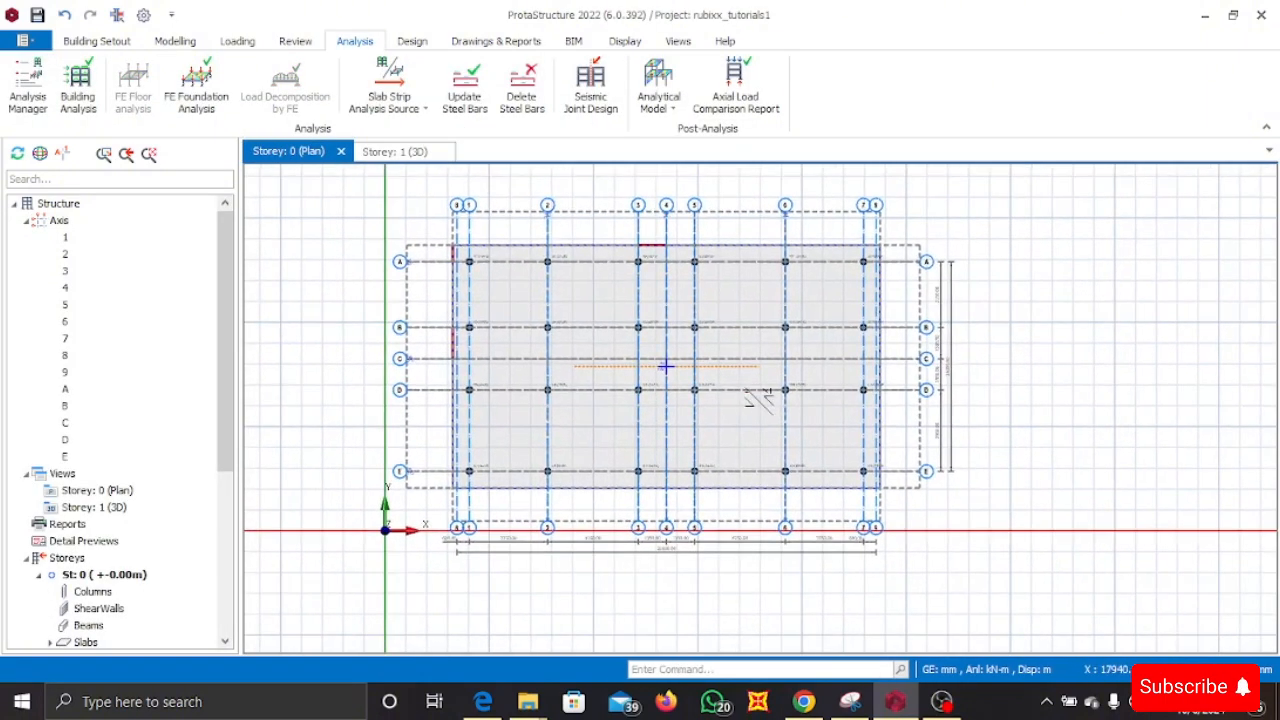
pyautogui.rightClick(352, 268)
pyautogui.click(457, 358)
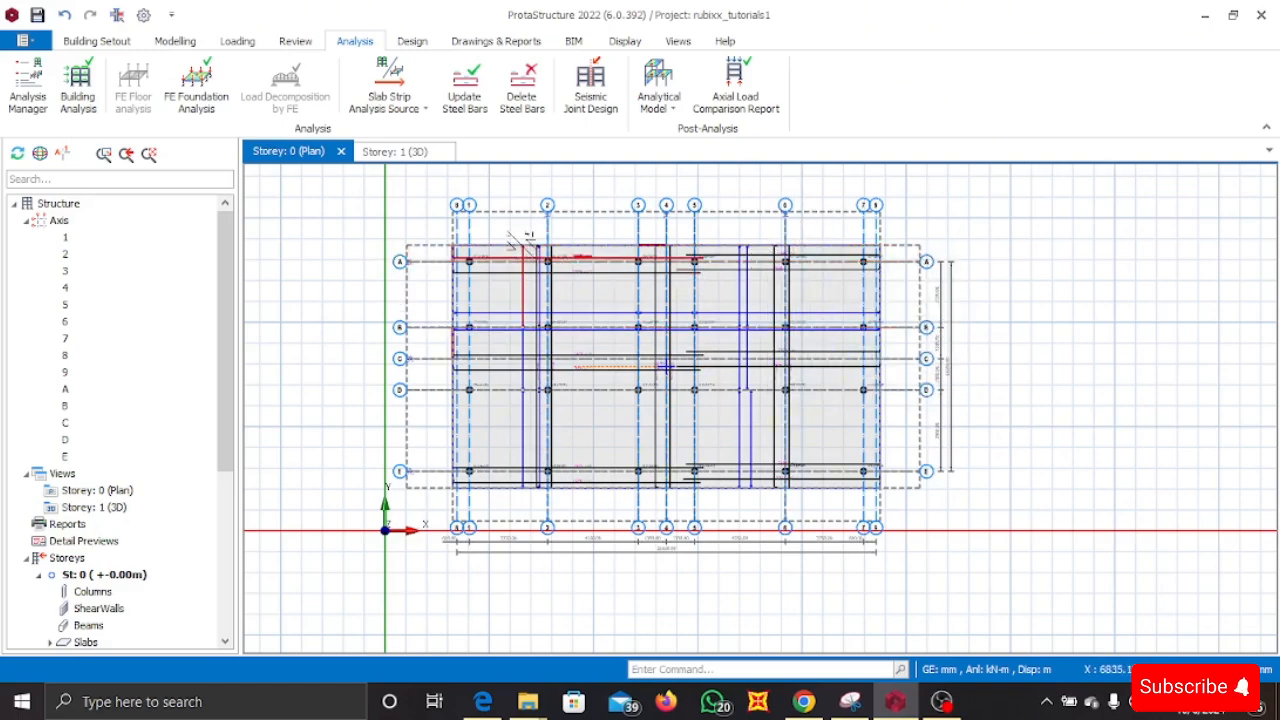
# - Examine the upper and lower slab strip reinforcement labels along axis A between columns 1C2 and 1C9
pyautogui.scroll(5, 765, 241)
pyautogui.moveTo(846, 414); pyautogui.dragTo(692, 408, button='middle')
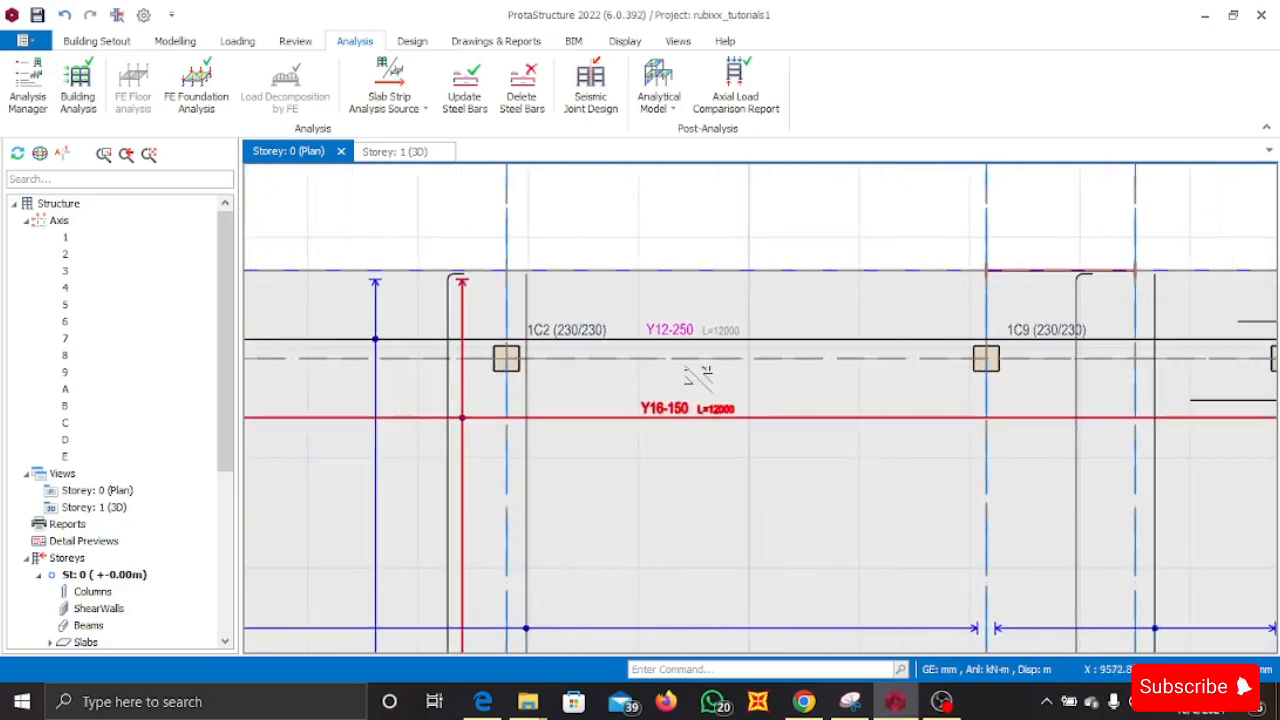
pyautogui.scroll(-5, 690, 350)
pyautogui.scroll(5, 697, 342)
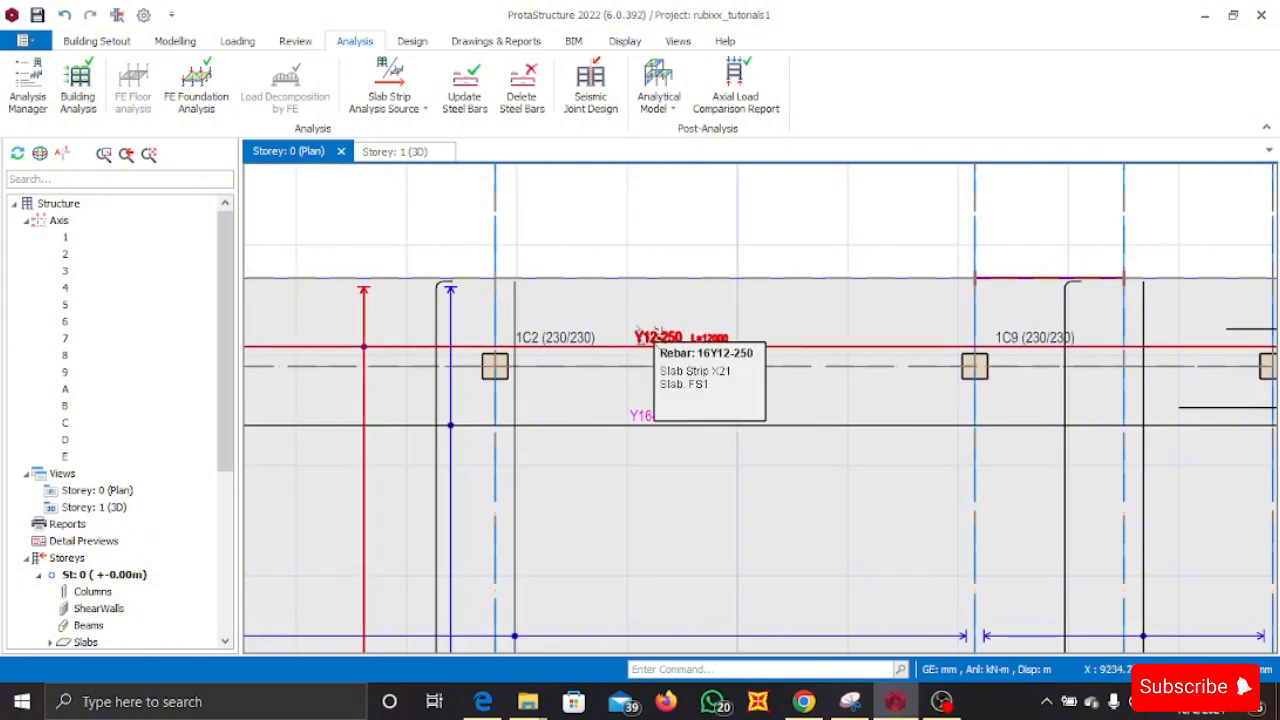
pyautogui.scroll(-5, 697, 332)
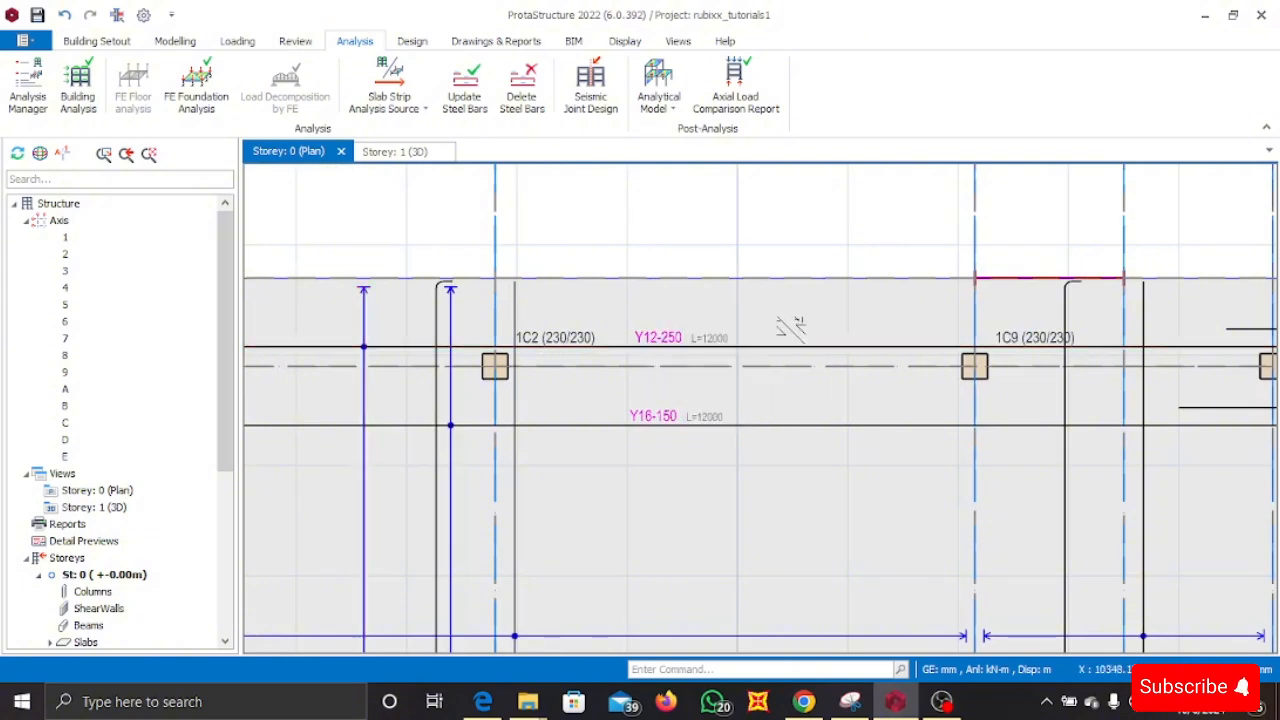
pyautogui.scroll(5, 586, 330)
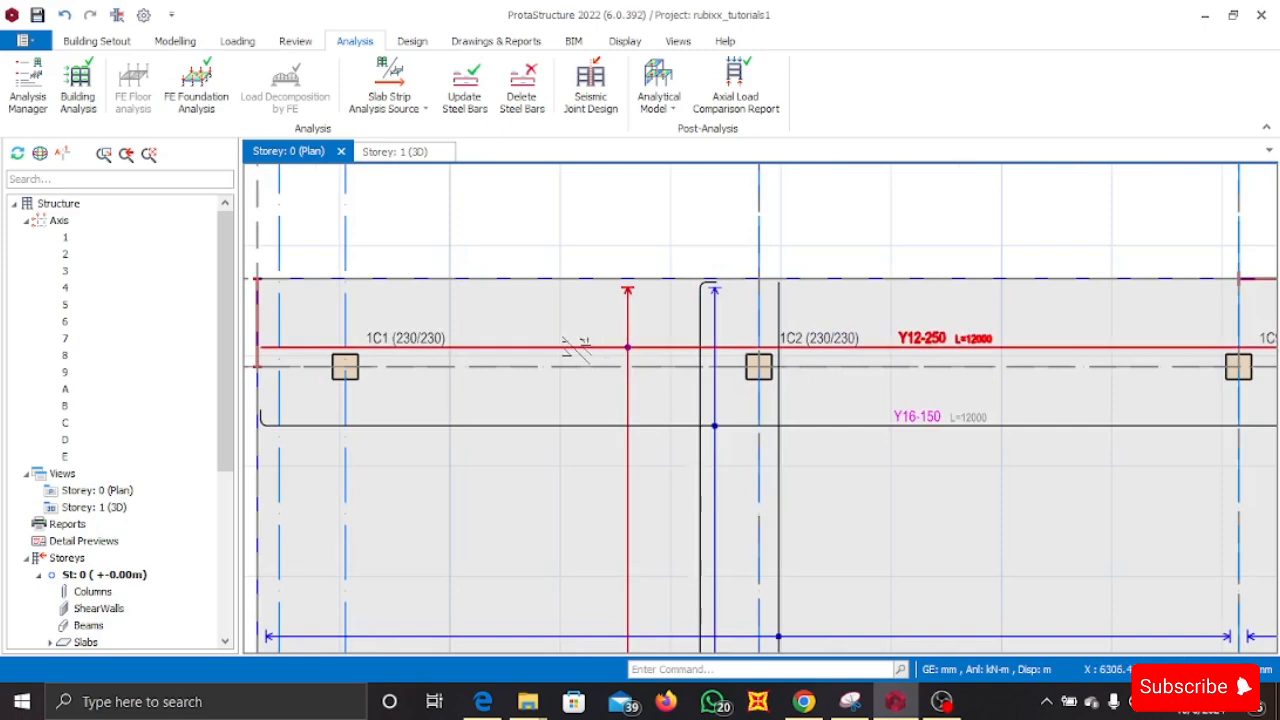
pyautogui.scroll(-1, 572, 342)
pyautogui.scroll(1, 898, 414)
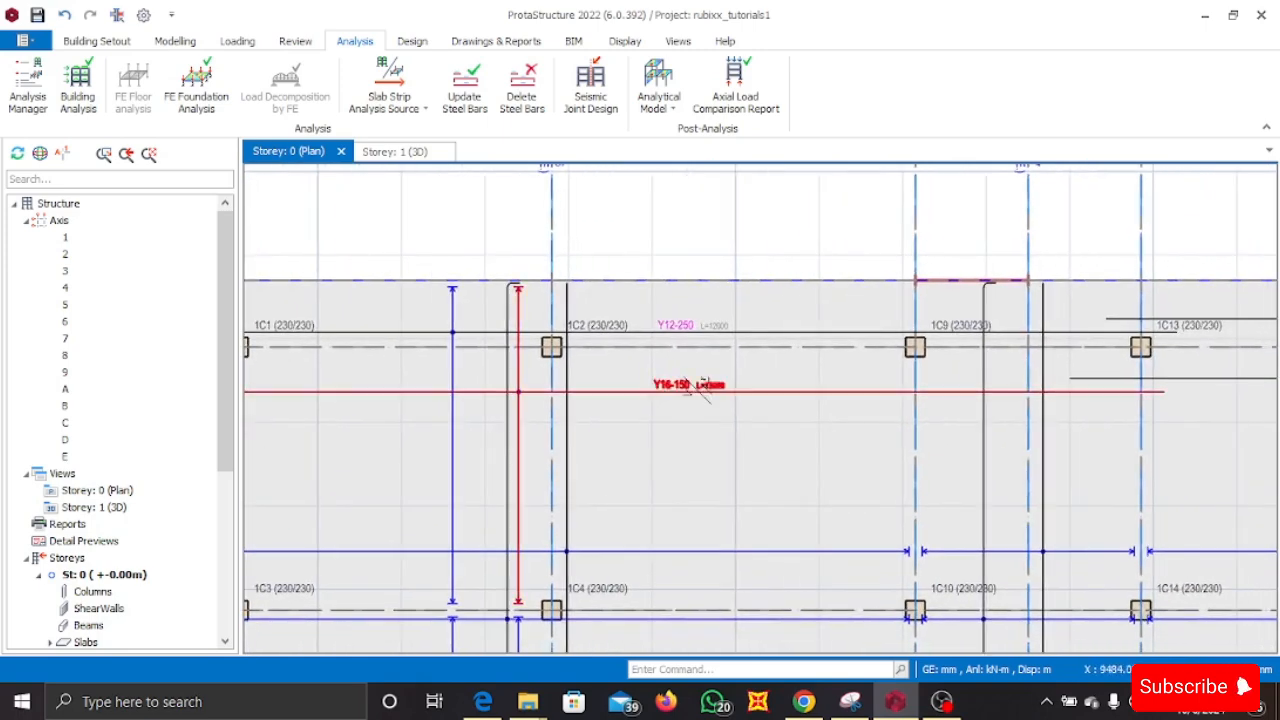
pyautogui.scroll(3, 697, 380)
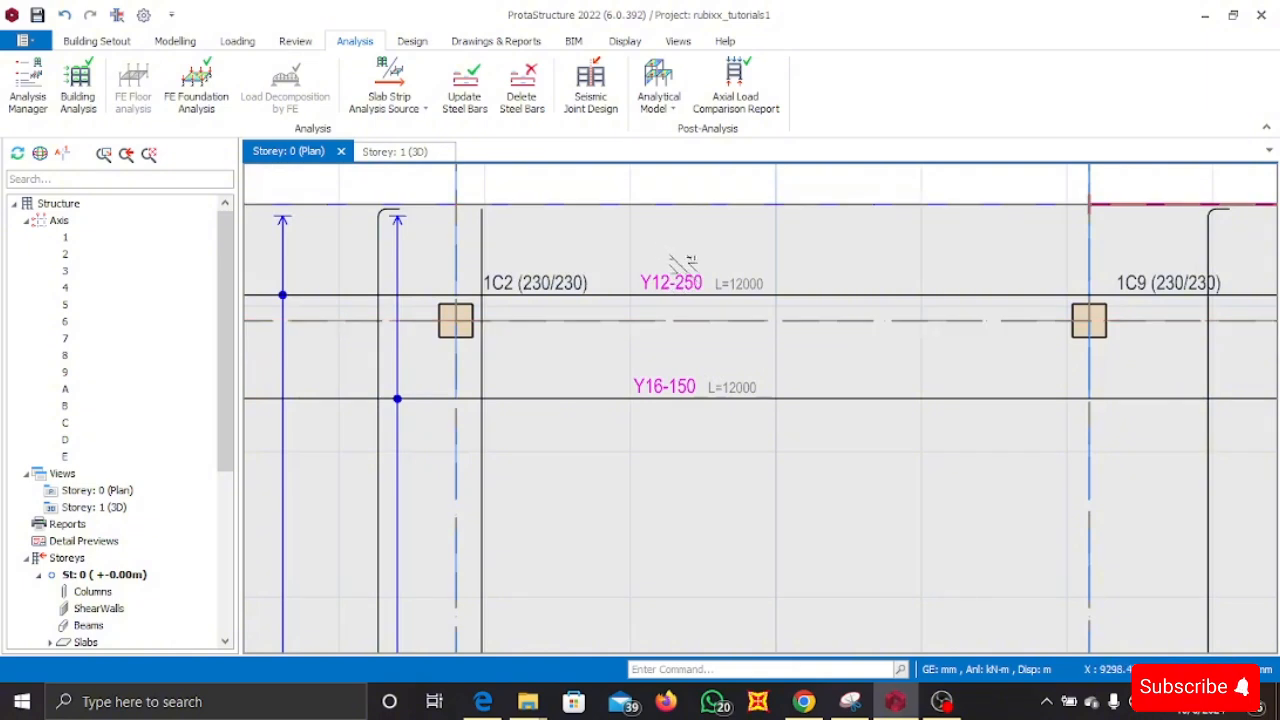
pyautogui.moveTo(701, 287)
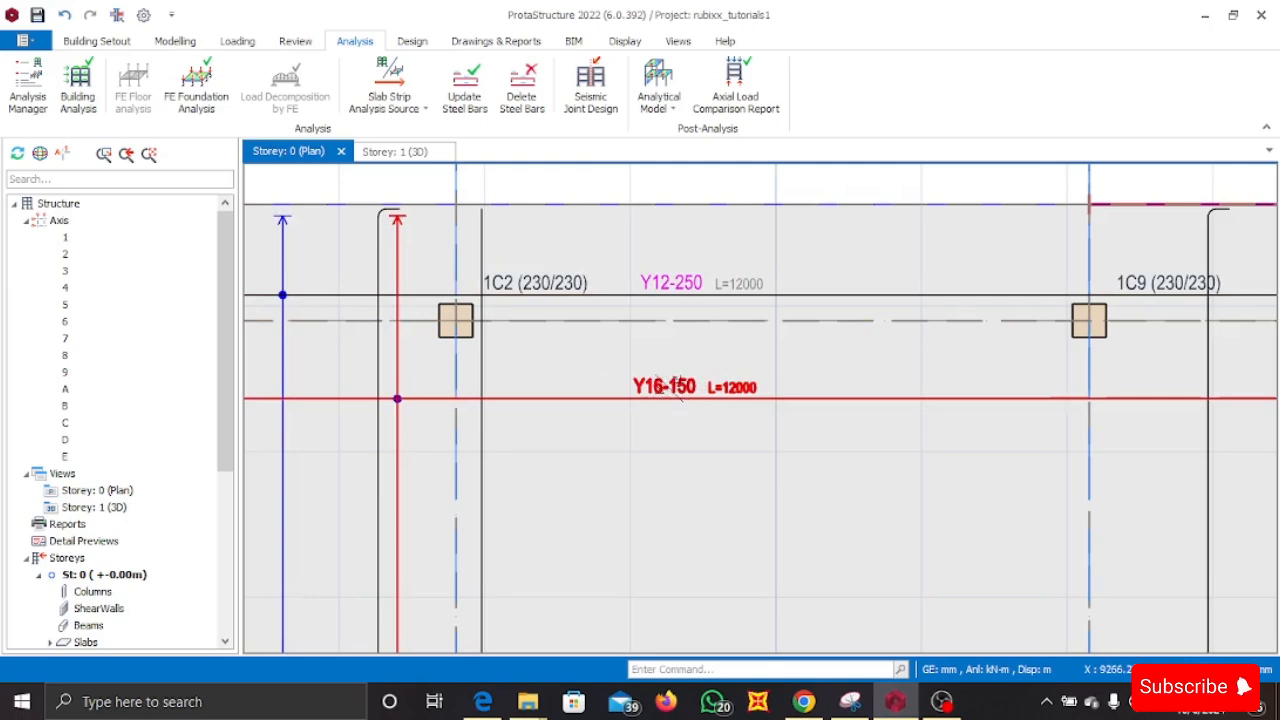
pyautogui.moveTo(675, 381)
# - Examine the slab strip reinforcement in both directions near column 1C6 and review the overall bar layout
pyautogui.scroll(-5, 590, 350)
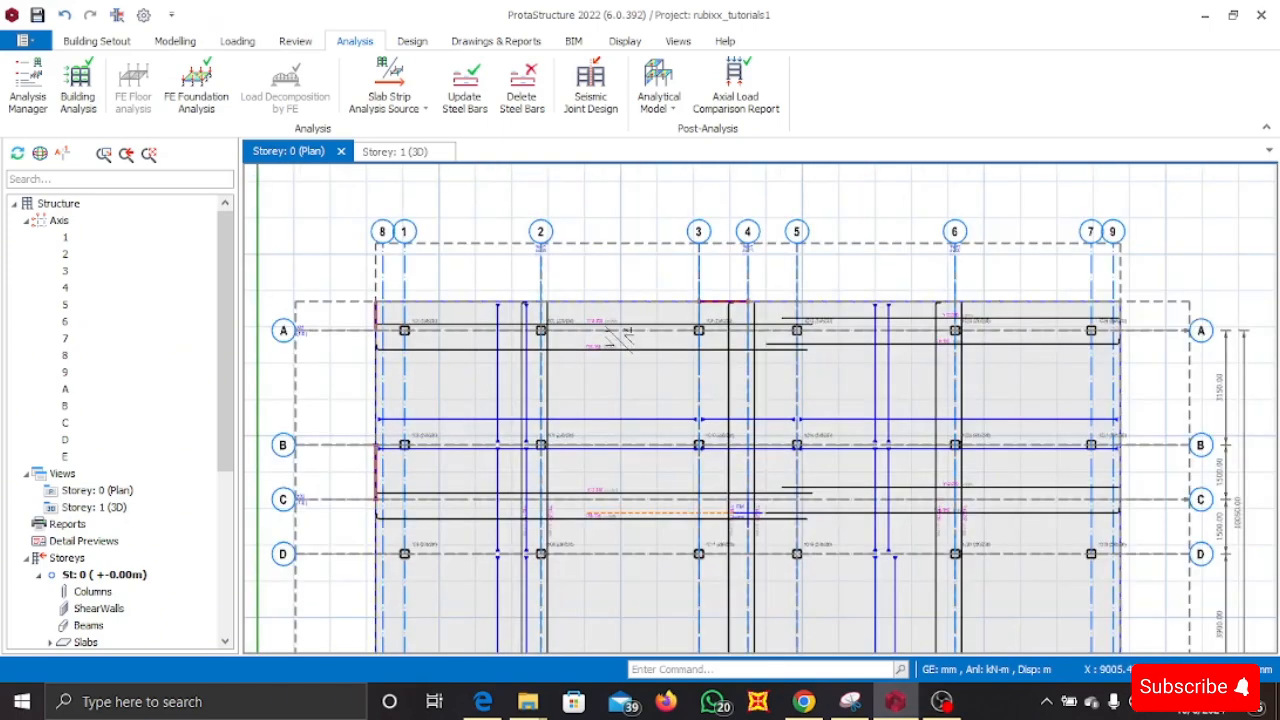
pyautogui.scroll(-2, 780, 480)
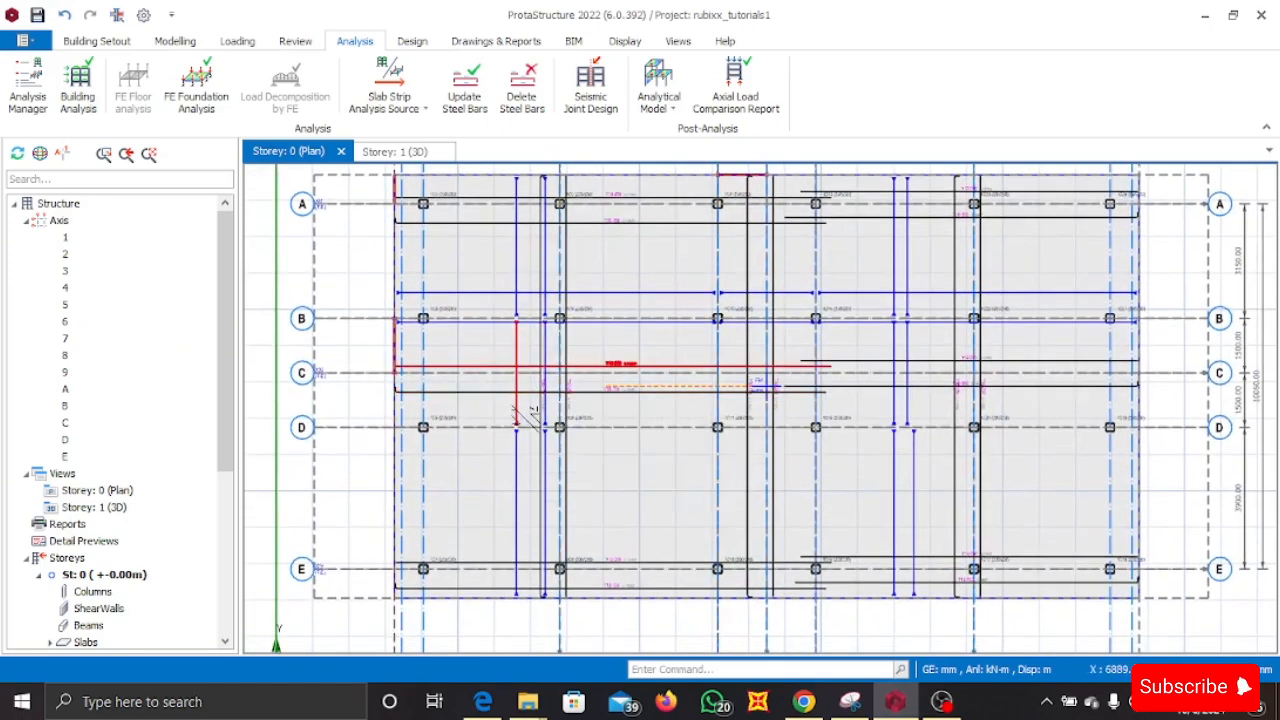
pyautogui.scroll(6, 640, 365)
pyautogui.scroll(2, 632, 362)
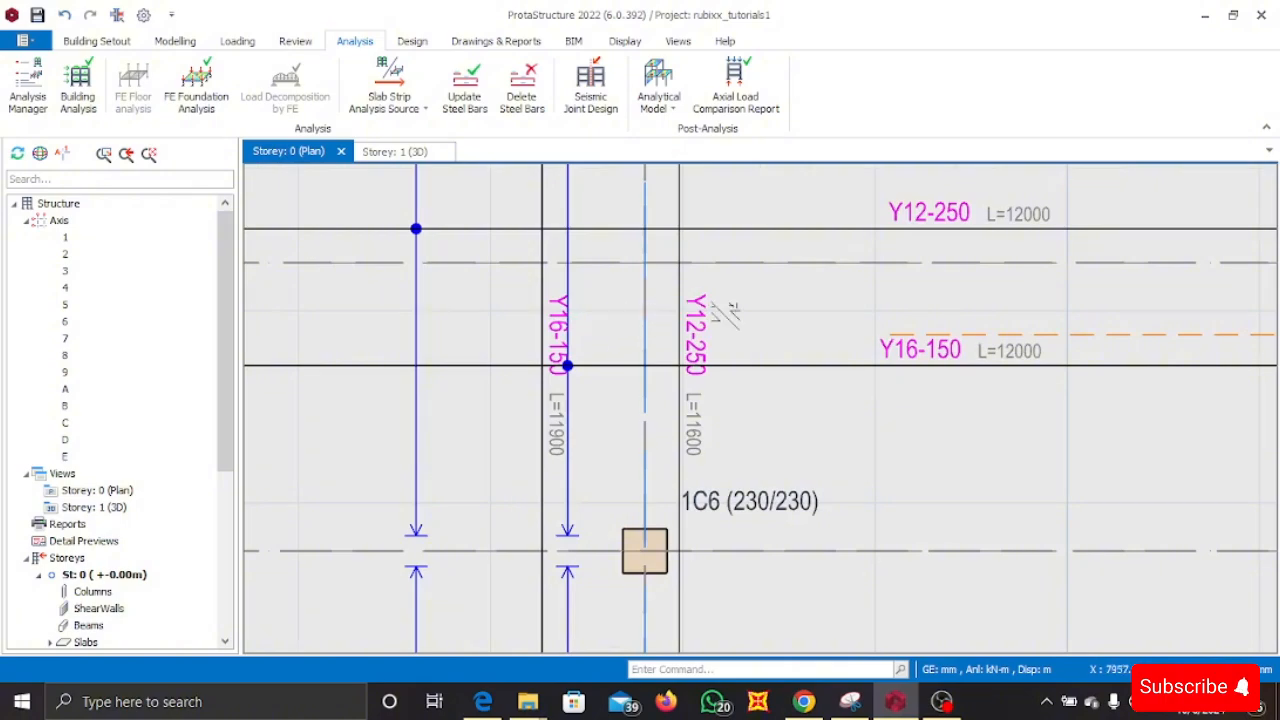
pyautogui.moveTo(702, 340)
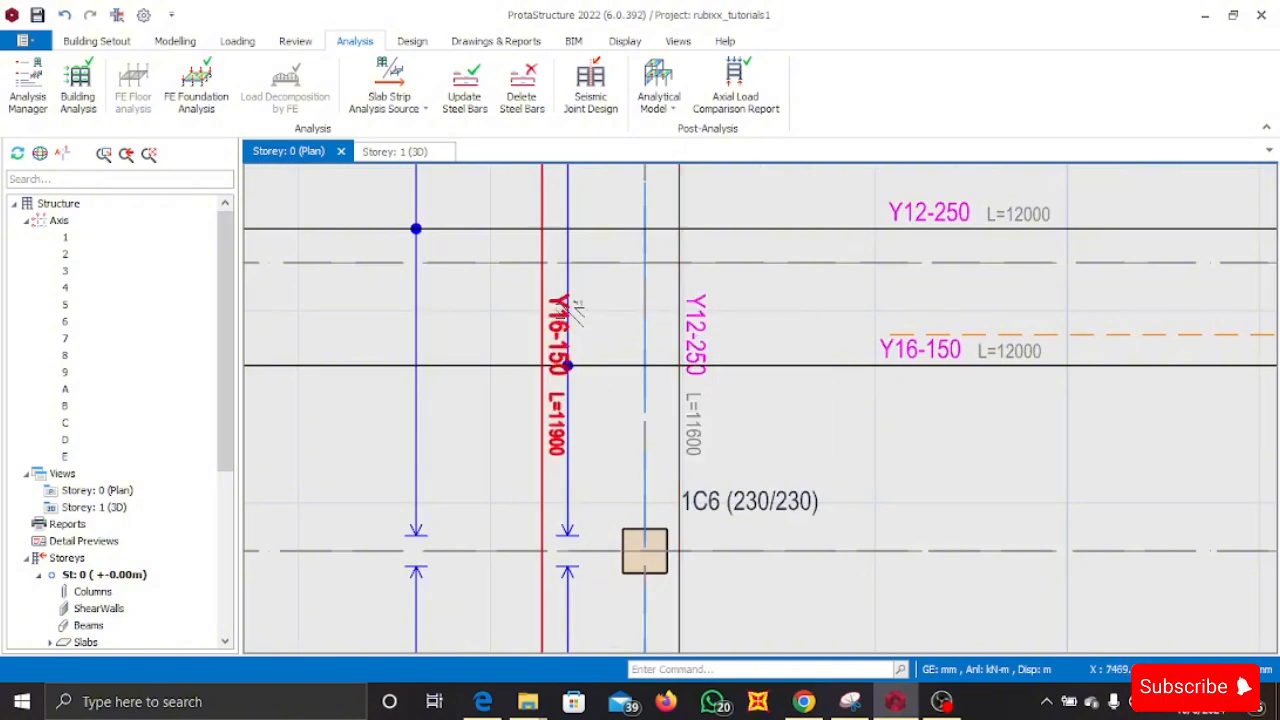
pyautogui.scroll(-8, 745, 334)
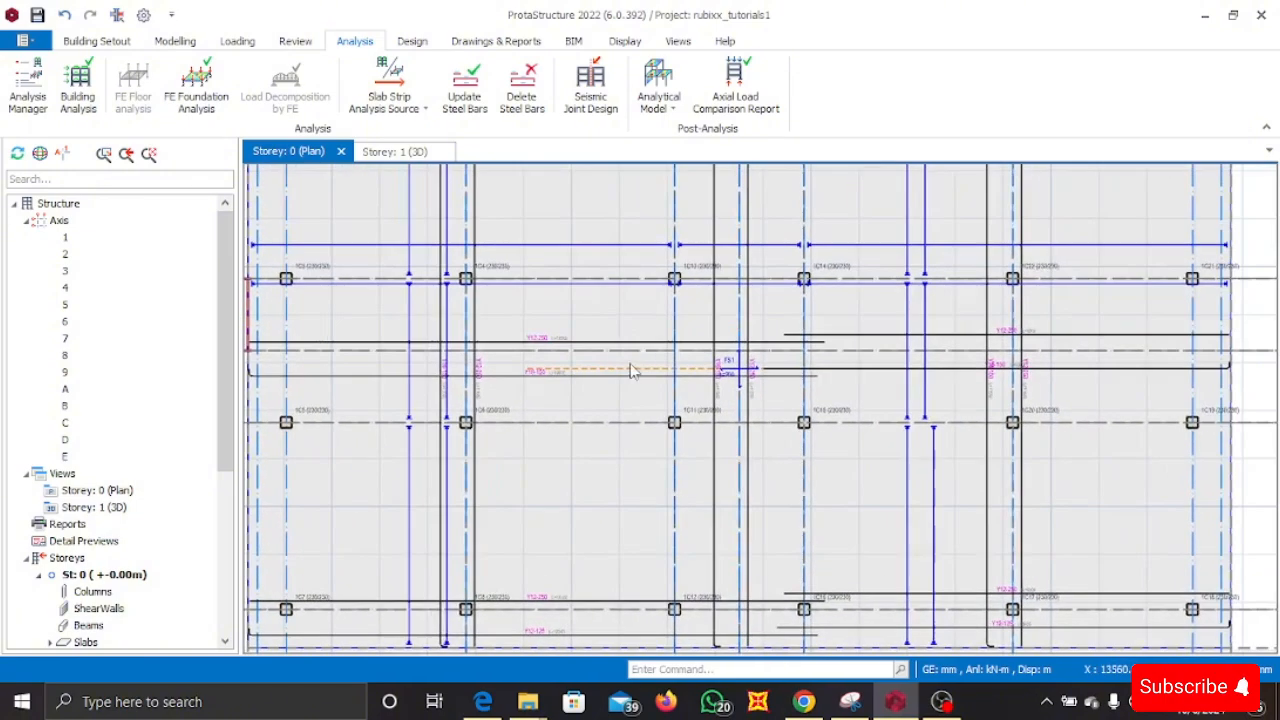
pyautogui.scroll(4, 778, 326)
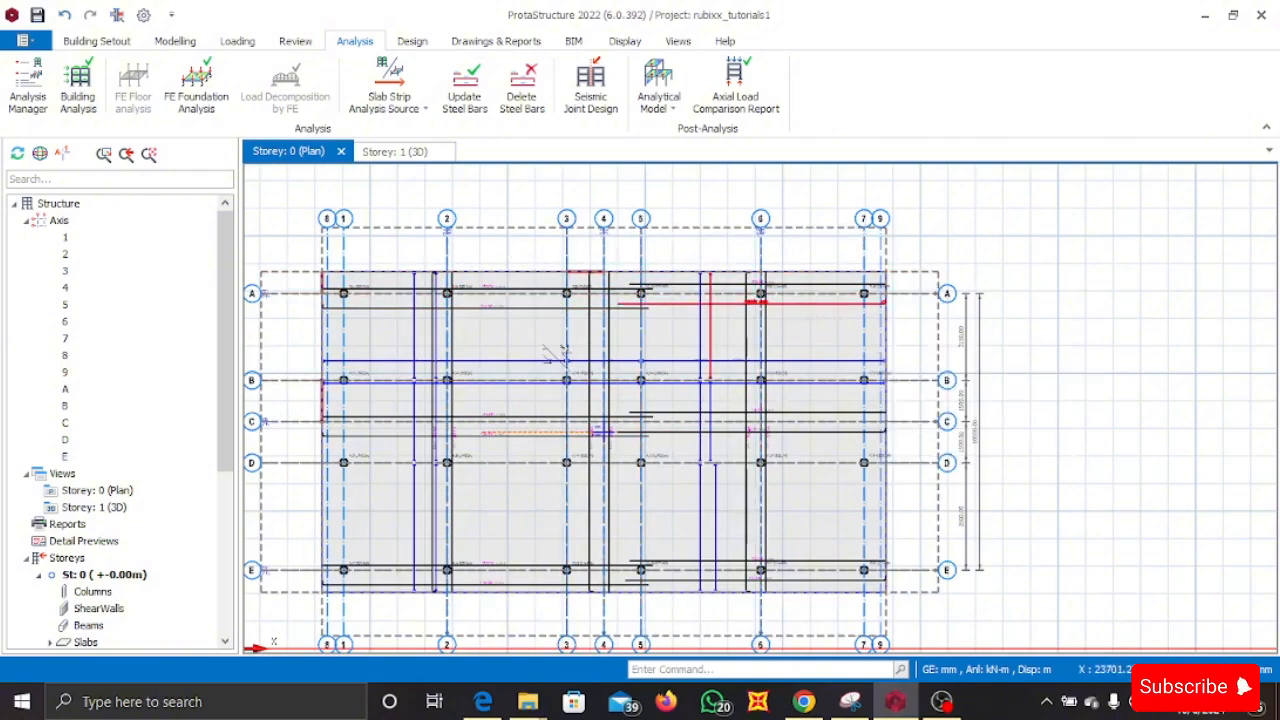
pyautogui.scroll(-4, 545, 340)
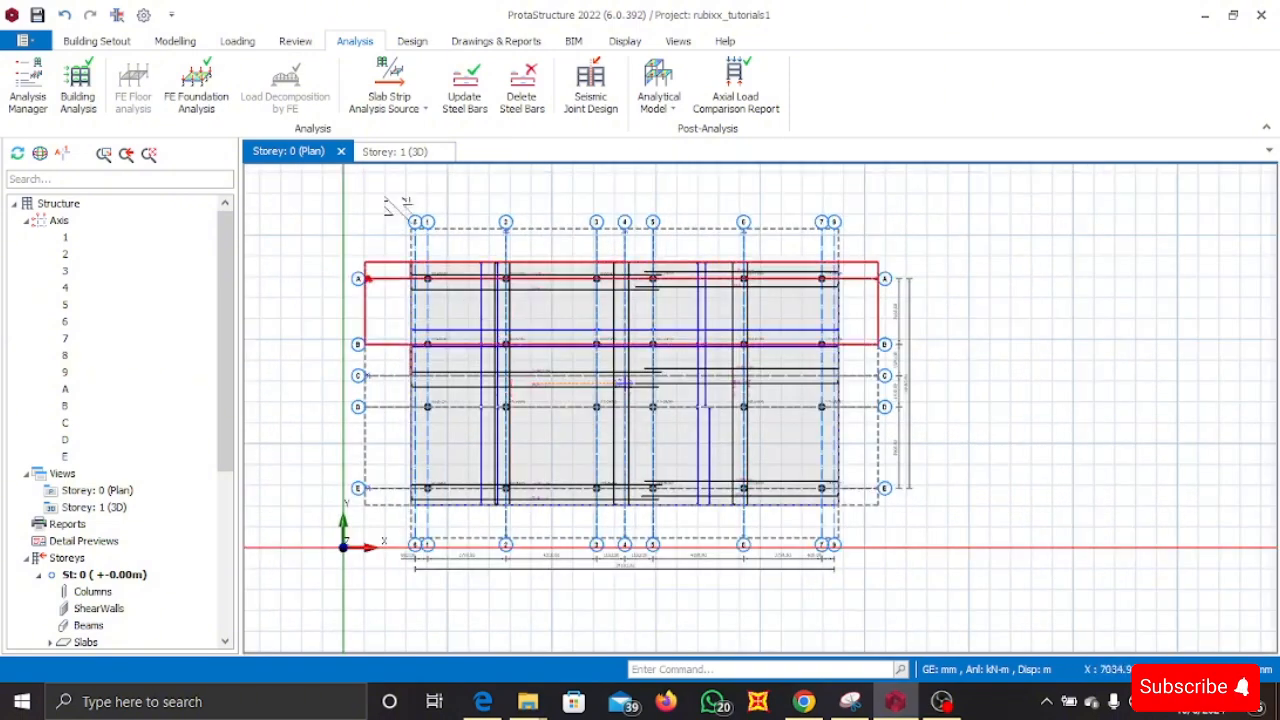
# - Switch to the Storey 1 3D view and inspect the foundation slab beneath the building
pyautogui.click(390, 152)
pyautogui.scroll(-4, 653, 432)
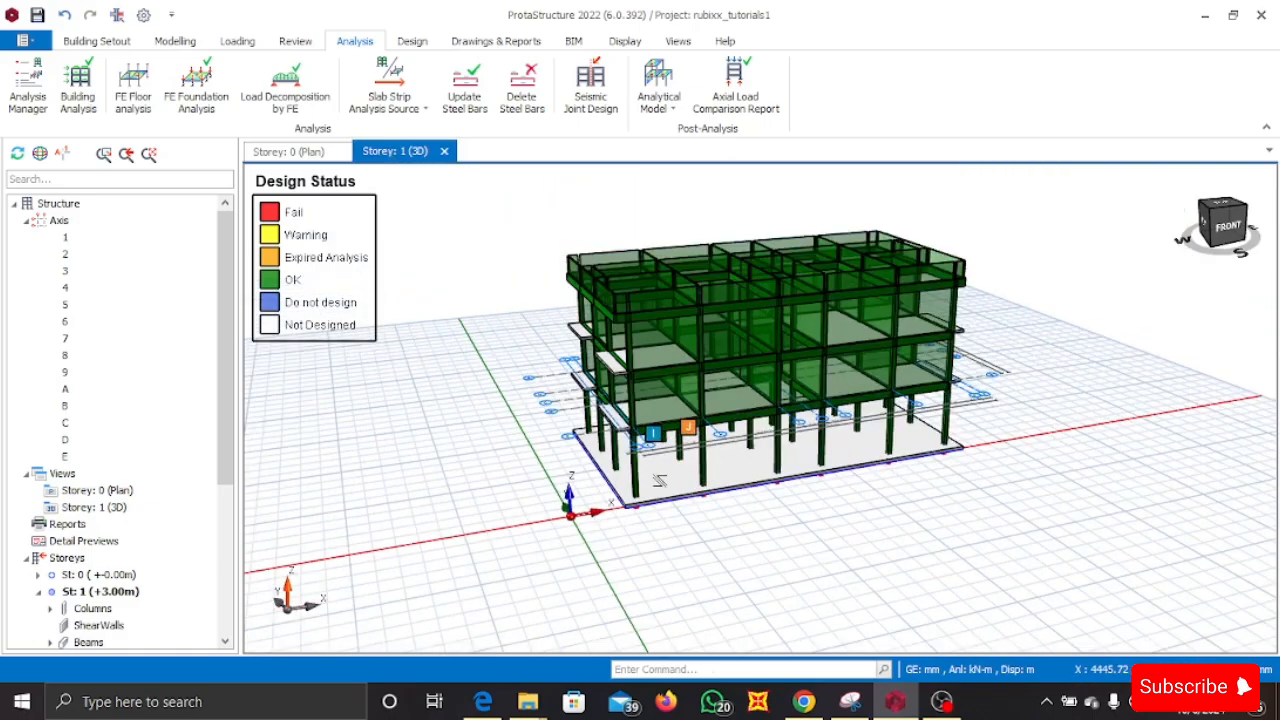
pyautogui.scroll(5, 660, 474)
pyautogui.moveTo(866, 474)
pyautogui.mouseDown(button='middle')
pyautogui.moveTo(760, 457)
pyautogui.moveTo(668, 377)
pyautogui.moveTo(830, 470)
pyautogui.moveTo(908, 480)
pyautogui.moveTo(876, 486)
pyautogui.moveTo(710, 365)
pyautogui.mouseUp(button='middle')
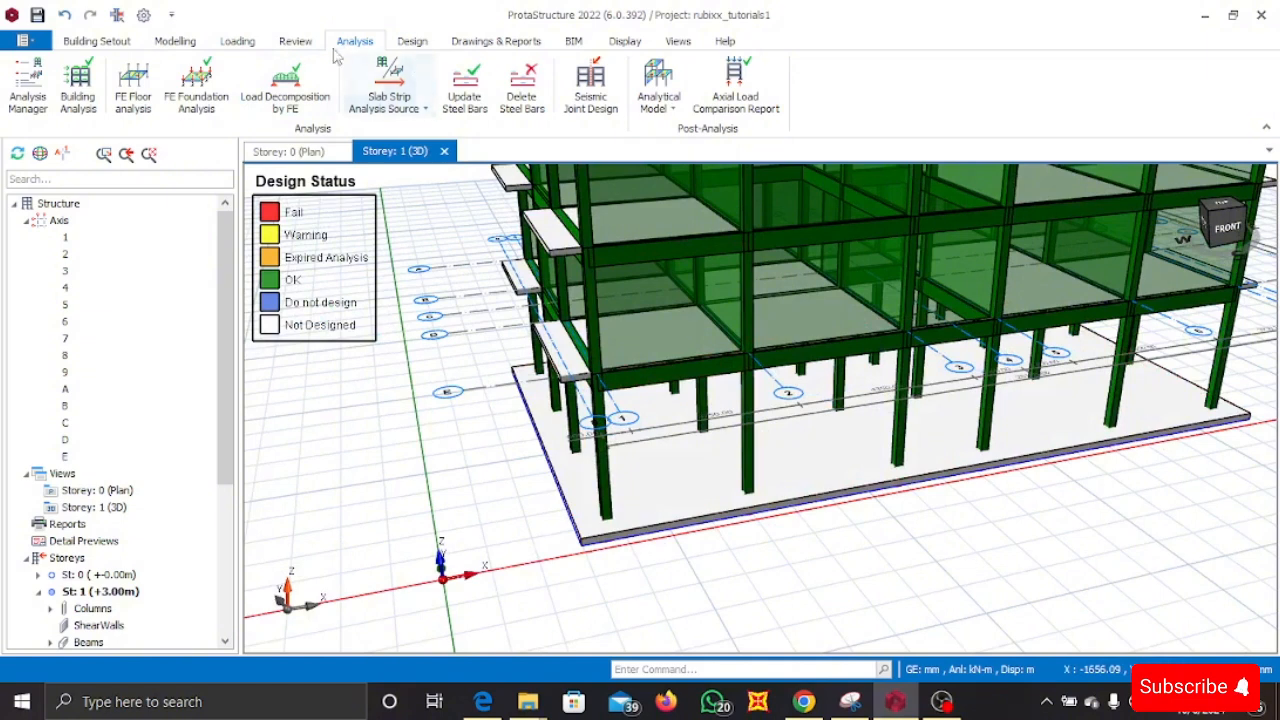
# - From the Storey 0 plan, generate the FE Foundation Report for Envelope (Max), excluding the Wood-Armer required rebar area contours
pyautogui.click(310, 155)
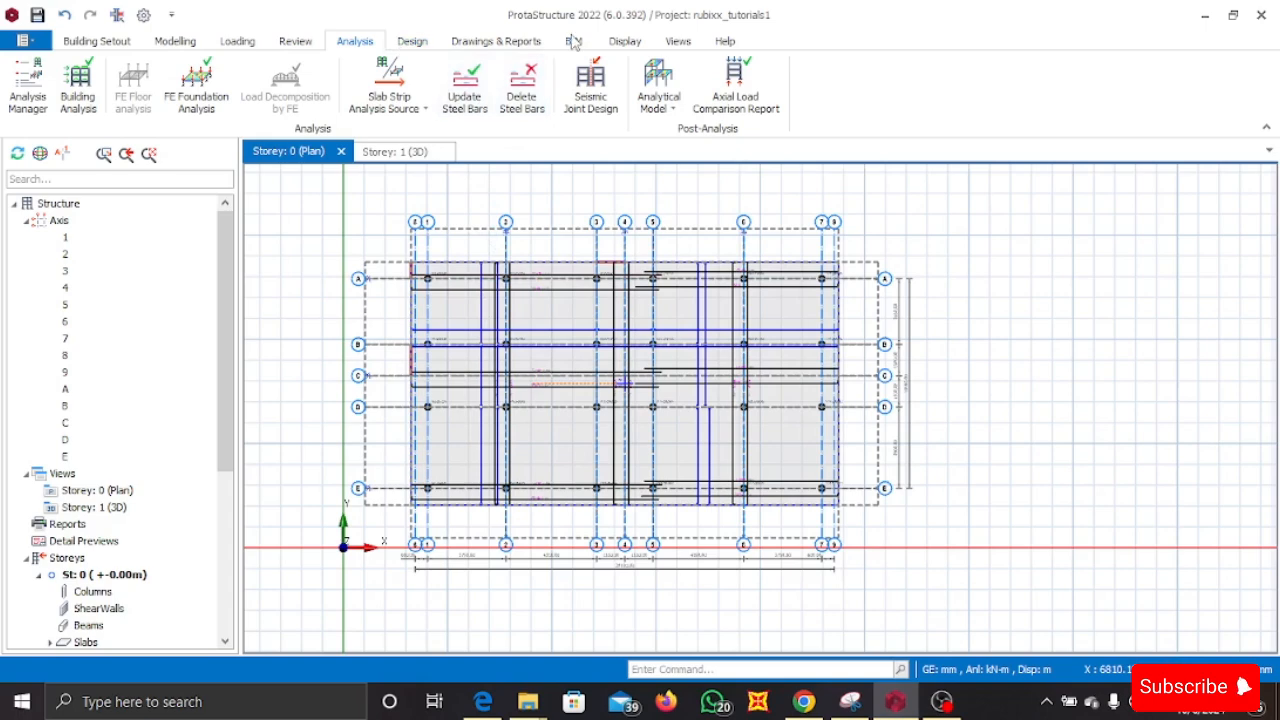
pyautogui.click(508, 45)
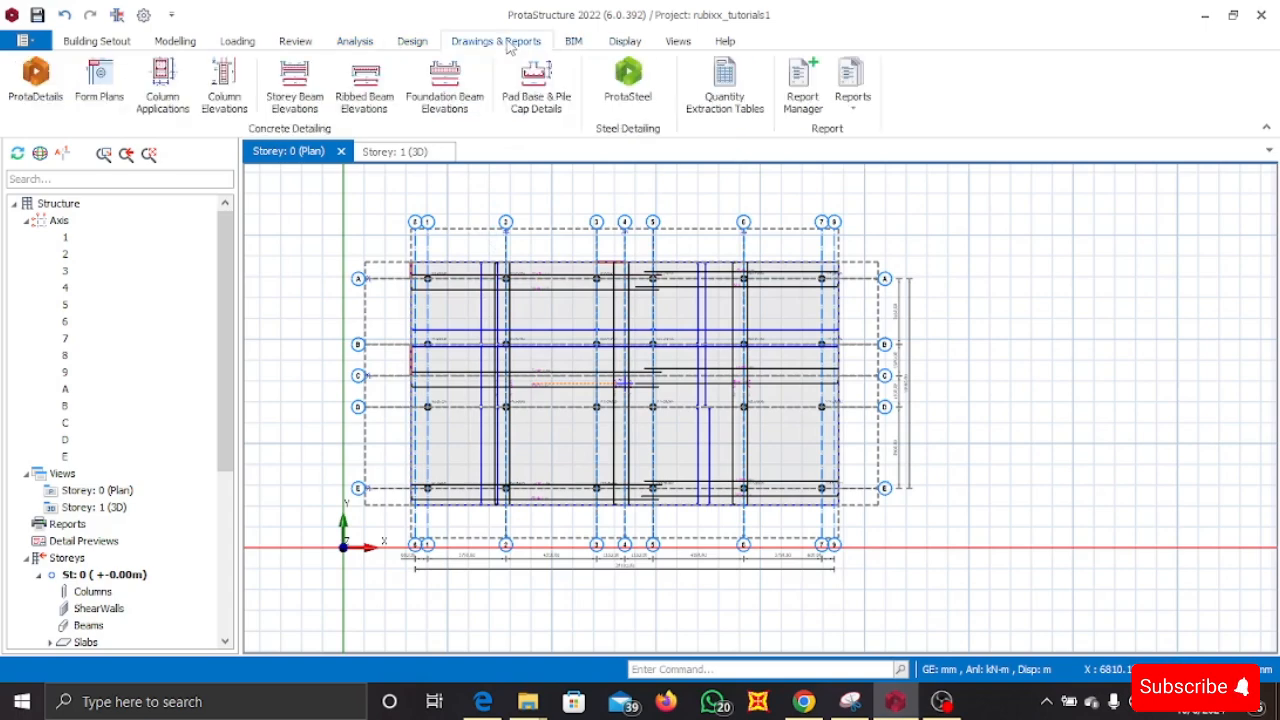
pyautogui.click(851, 90)
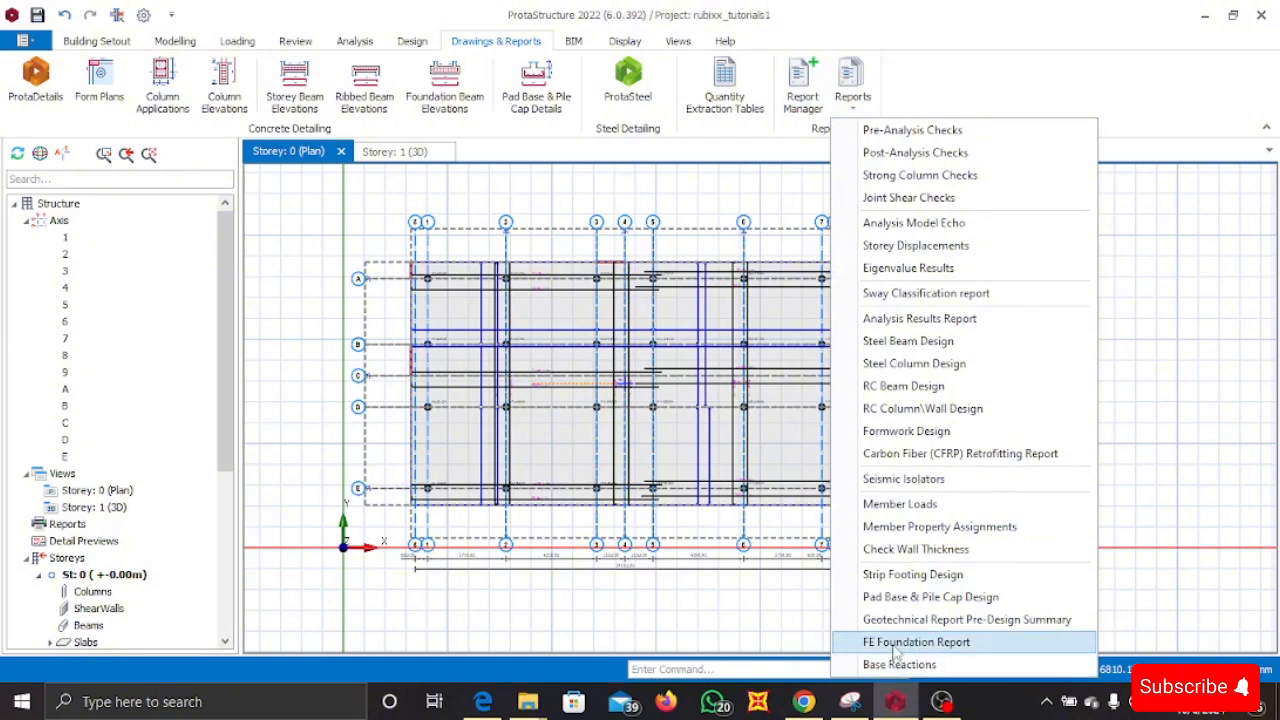
pyautogui.click(925, 645)
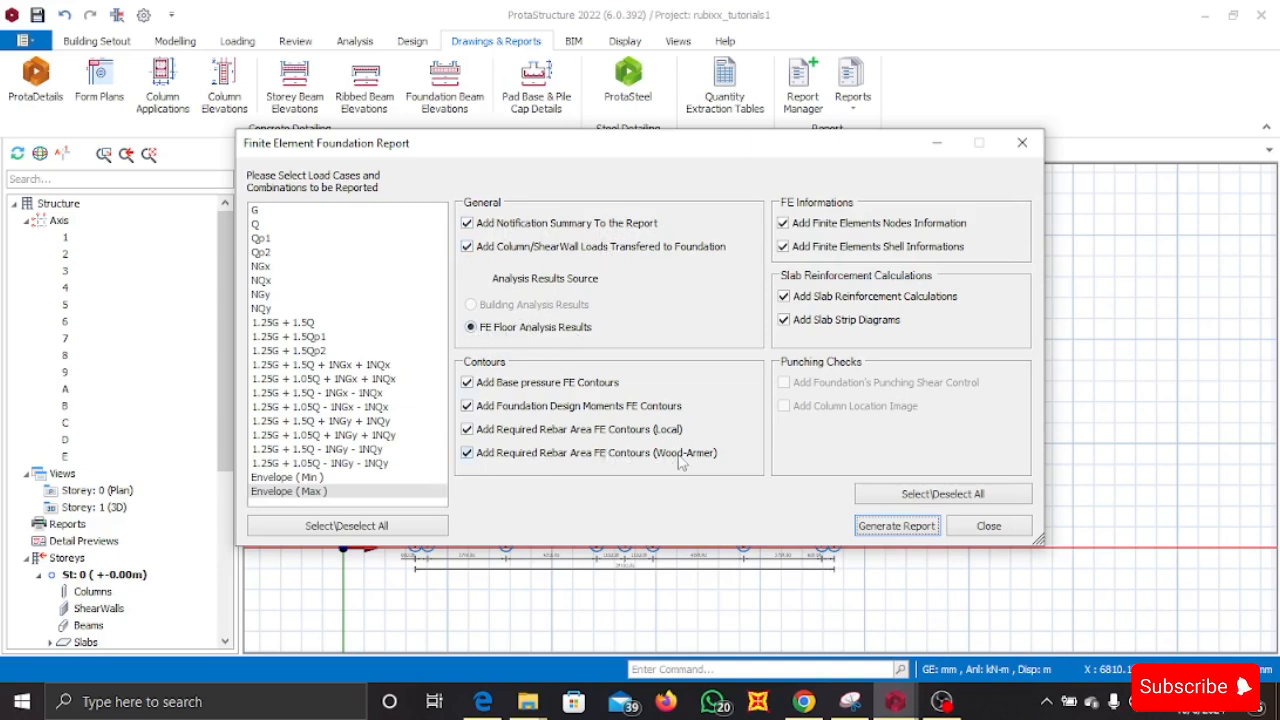
pyautogui.click(469, 454)
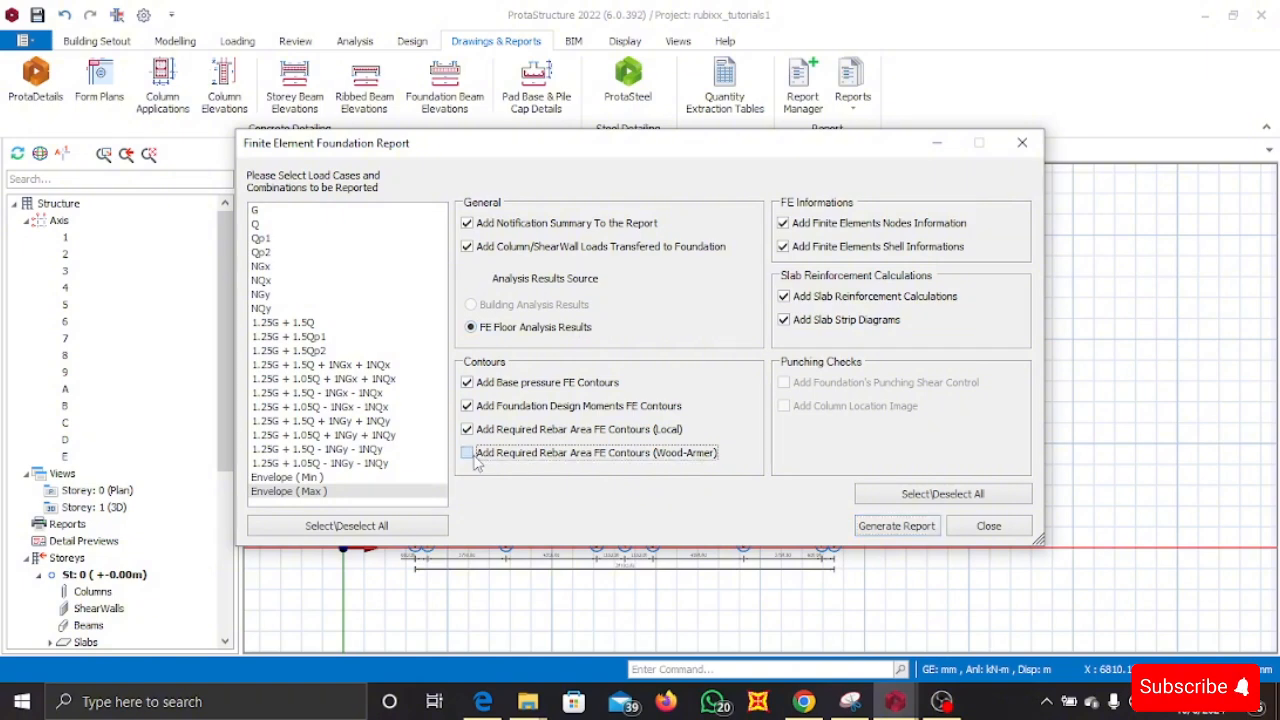
pyautogui.click(914, 533)
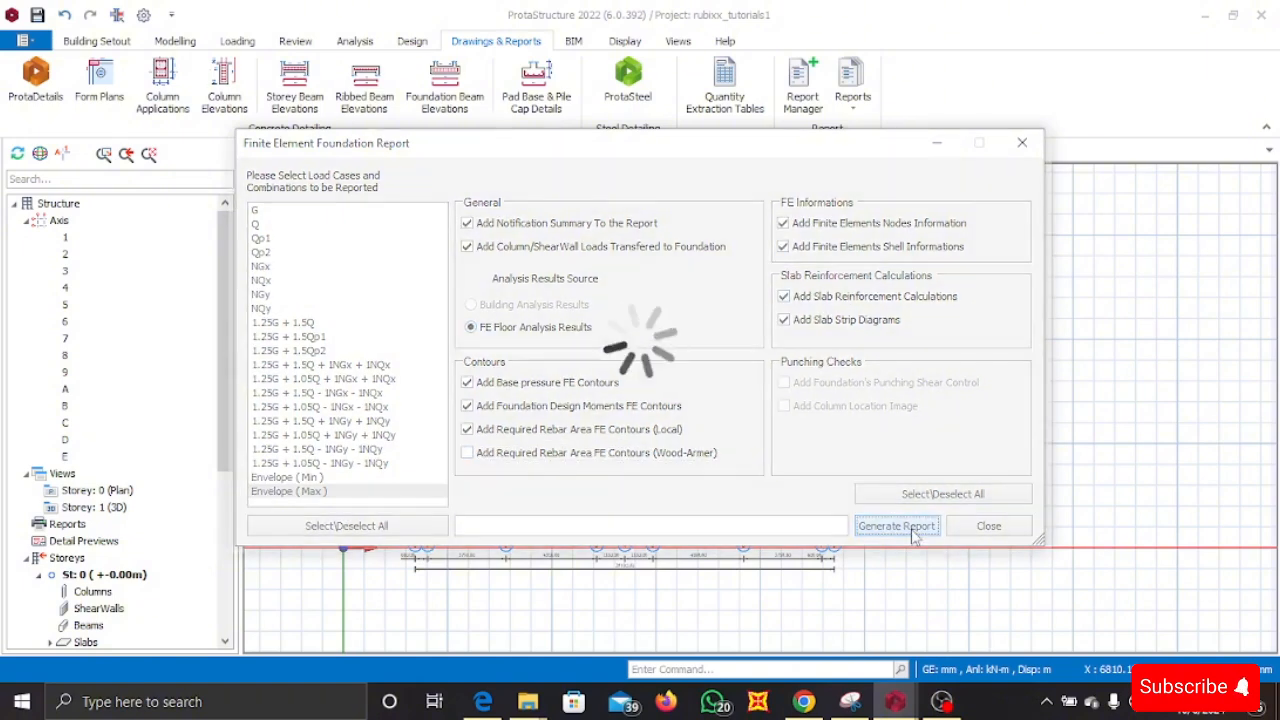
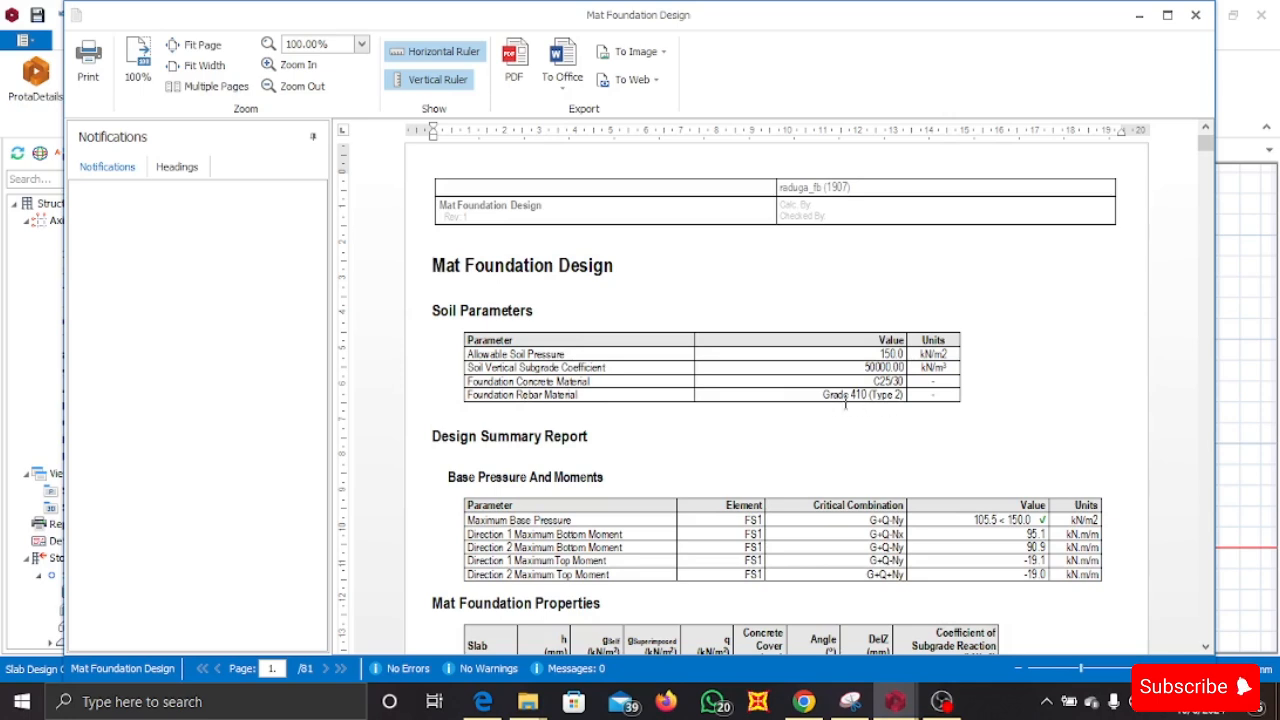
# - Review the report's soil parameters, base pressure and moment summary, mat foundation properties and finite element node tables
pyautogui.scroll(-2, 661, 431)
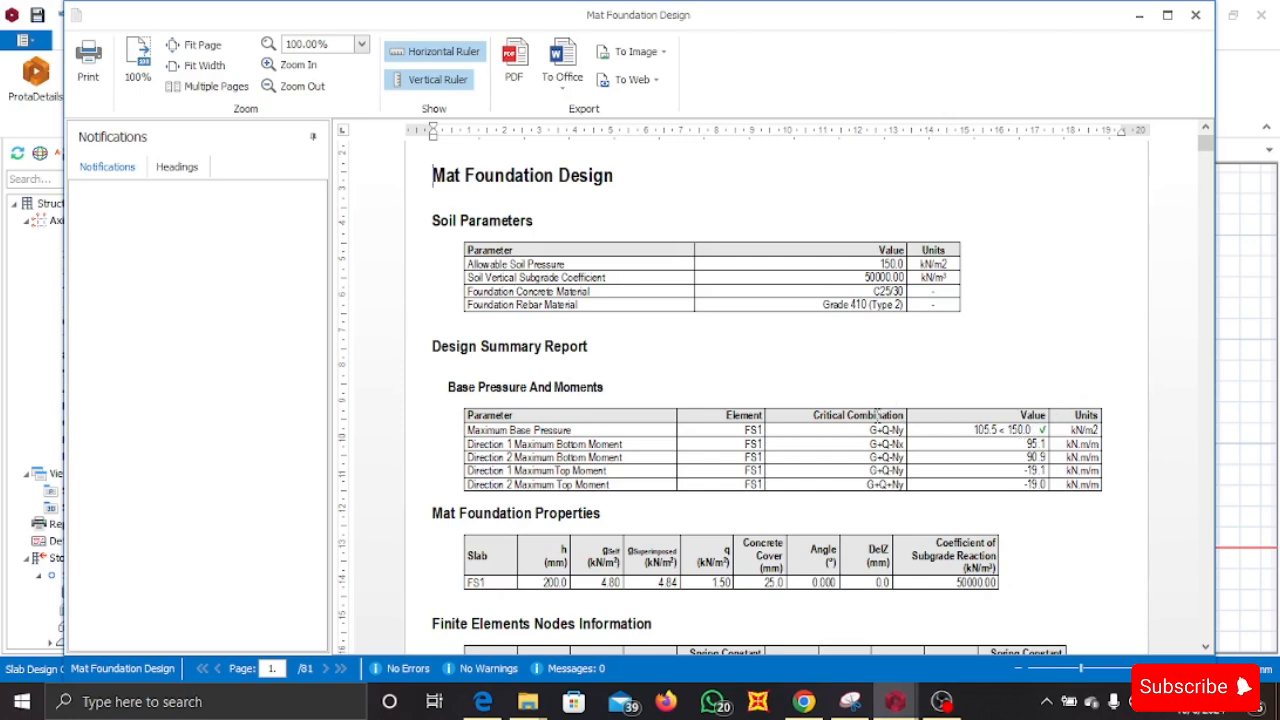
pyautogui.scroll(-3, 604, 393)
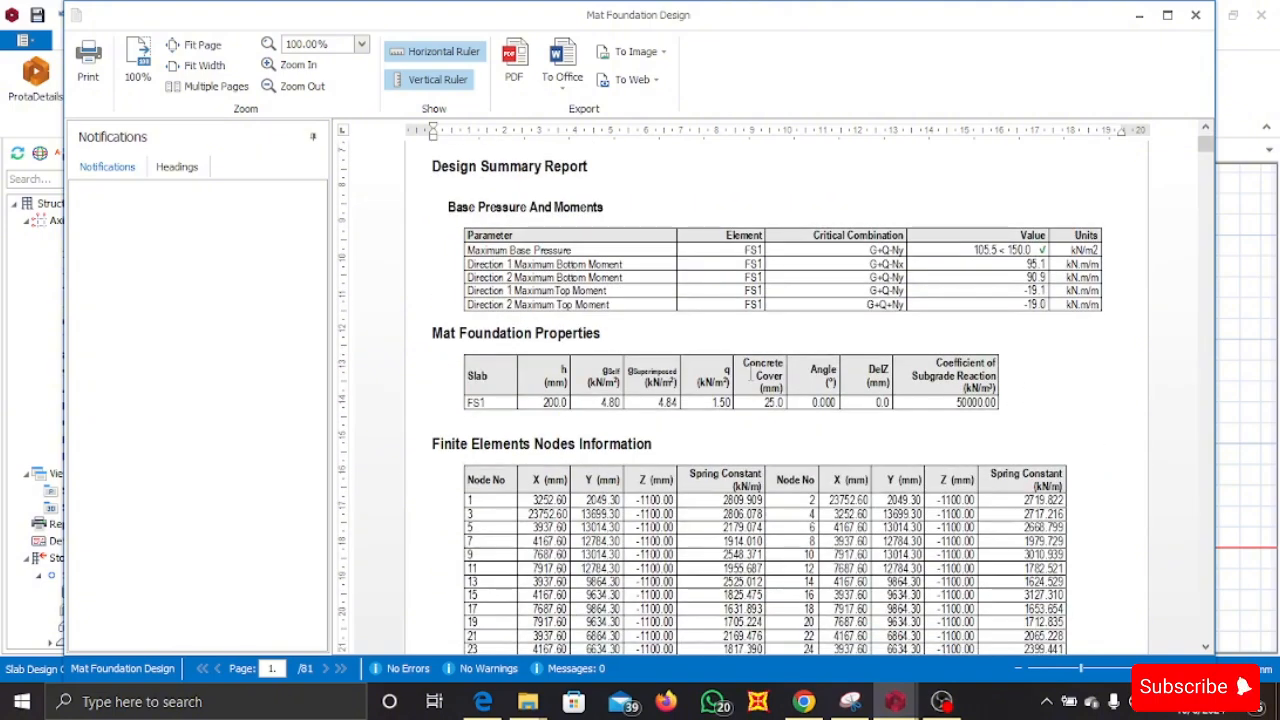
pyautogui.scroll(-8, 752, 374)
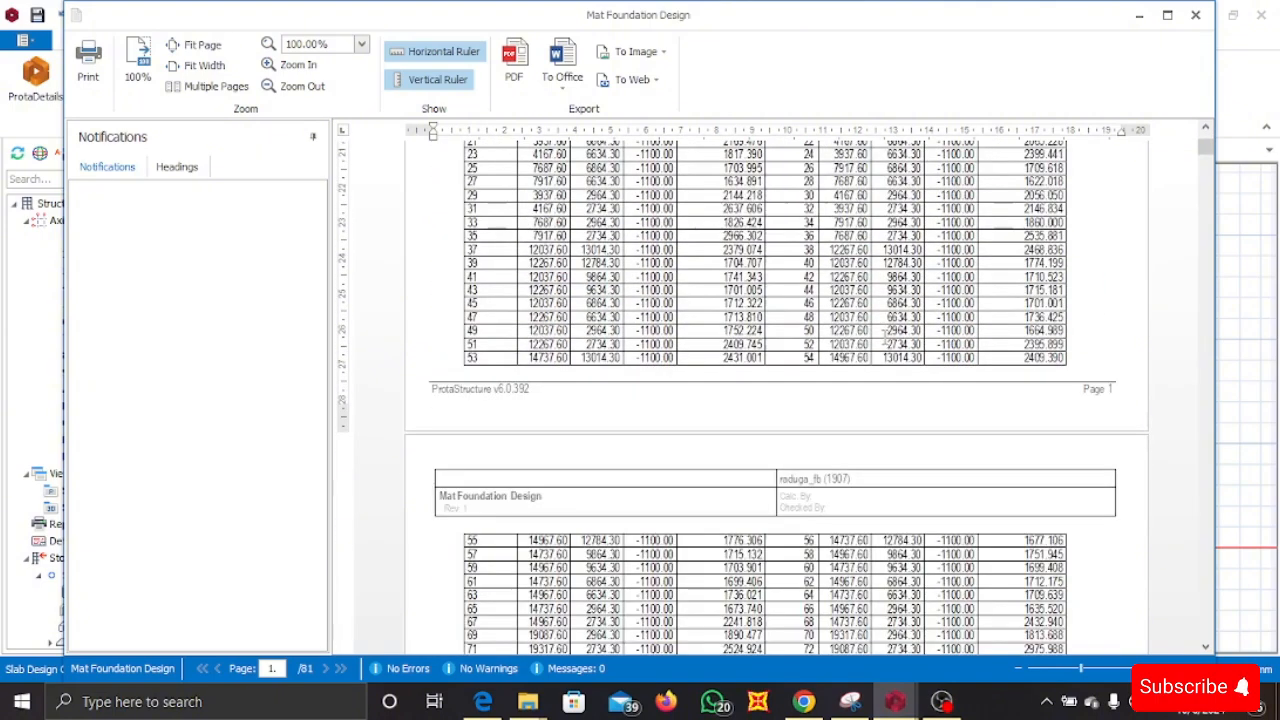
pyautogui.scroll(-20, 884, 330)
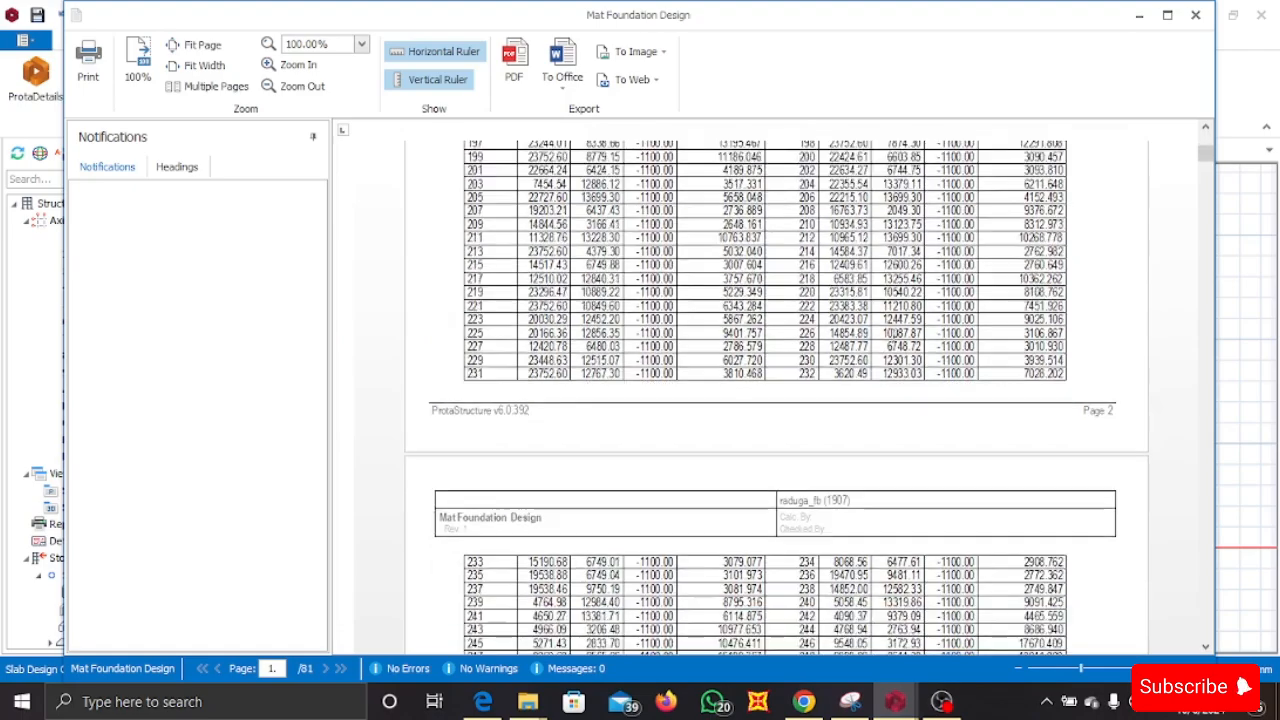
pyautogui.scroll(-20, 777, 398)
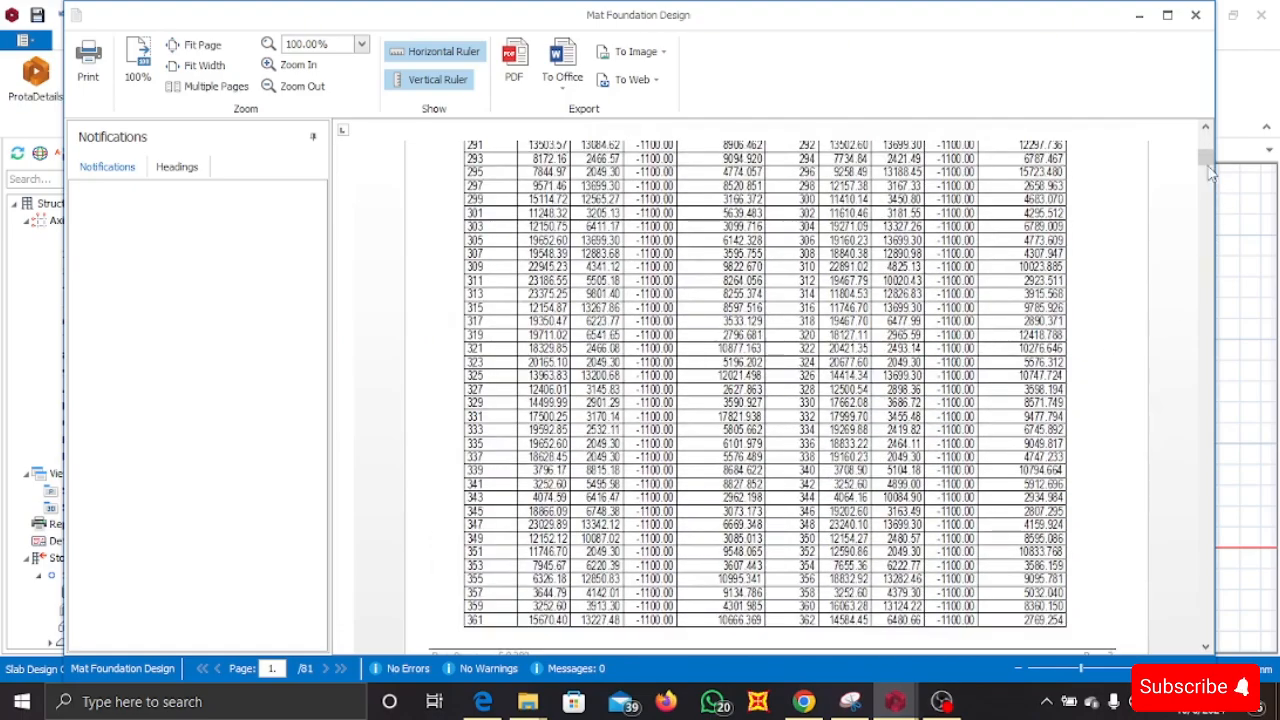
# - Examine the soil pressure contours and the Direction 1 bottom moment contours in the mat foundation report
pyautogui.moveTo(1210, 172); pyautogui.dragTo(1206, 540)
pyautogui.scroll(3, 945, 284)
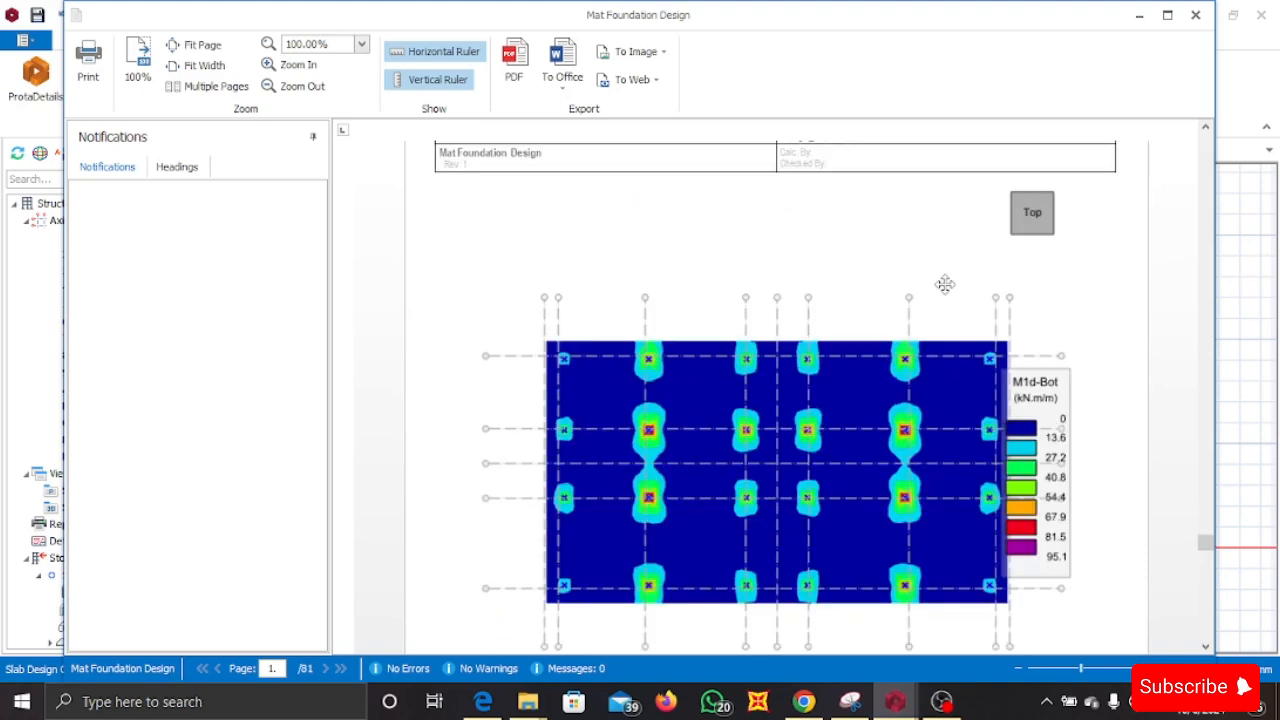
pyautogui.scroll(6, 912, 262)
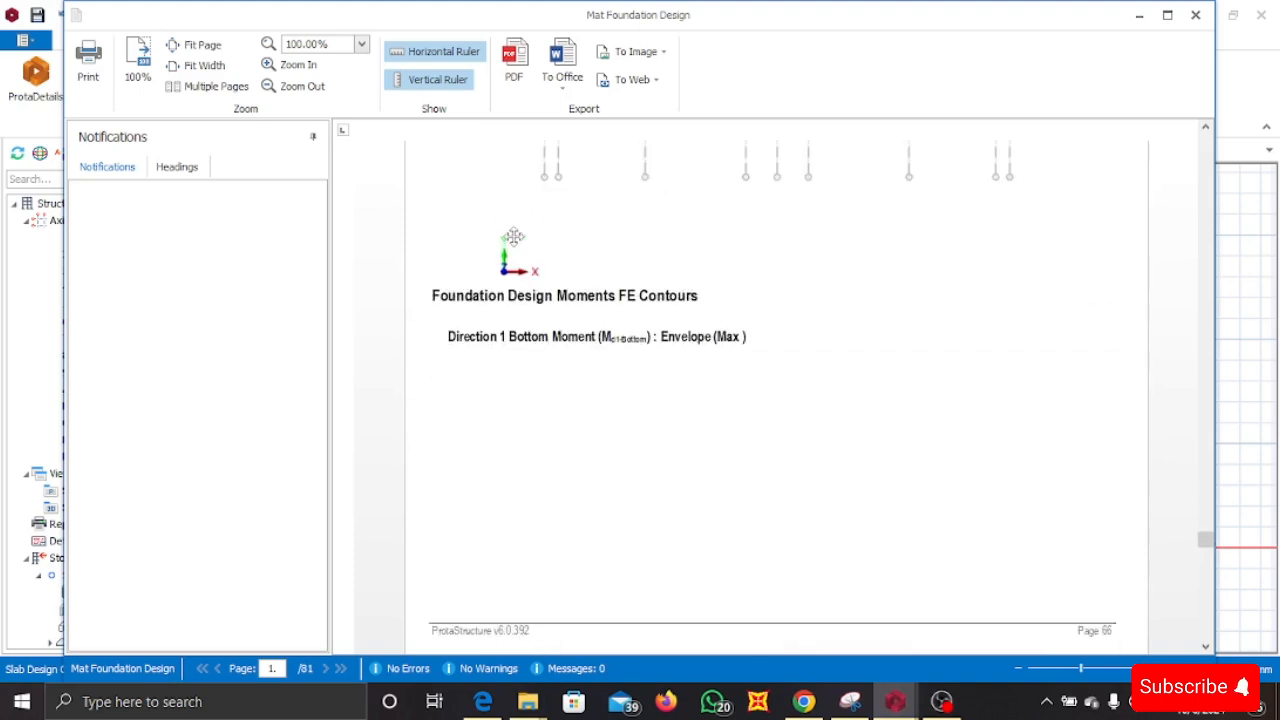
pyautogui.scroll(1, 475, 303)
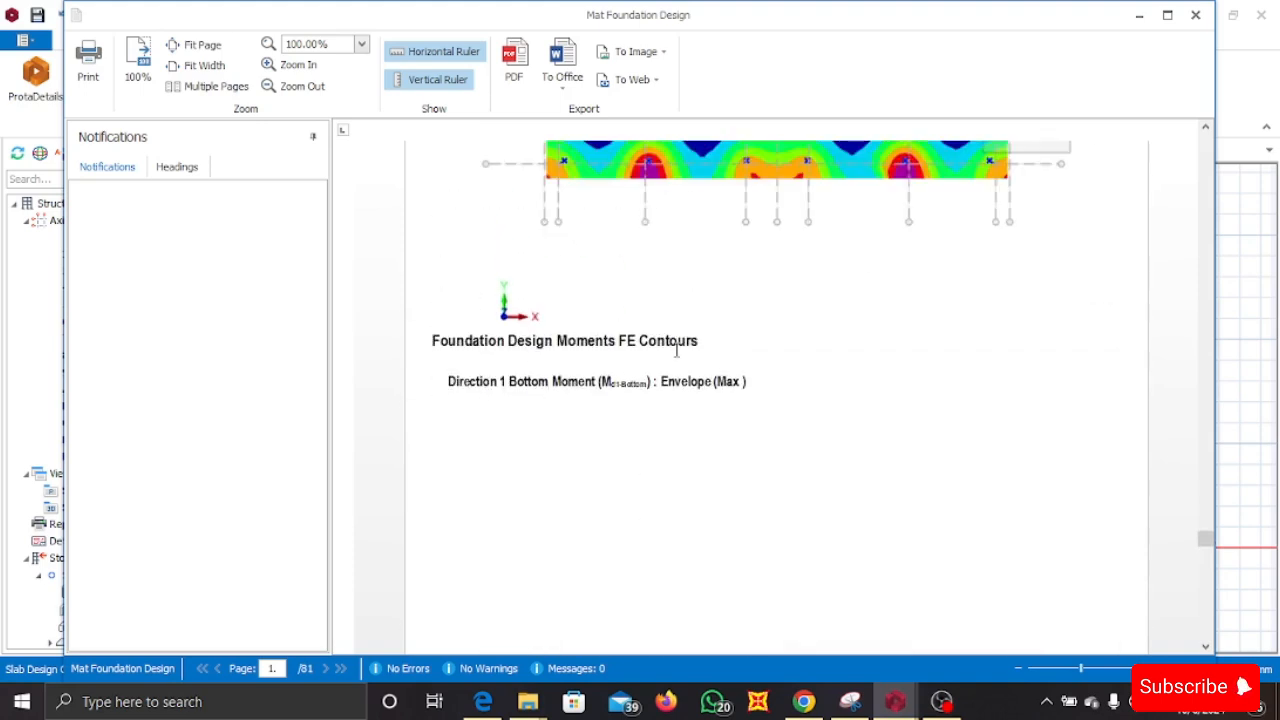
pyautogui.scroll(4, 720, 320)
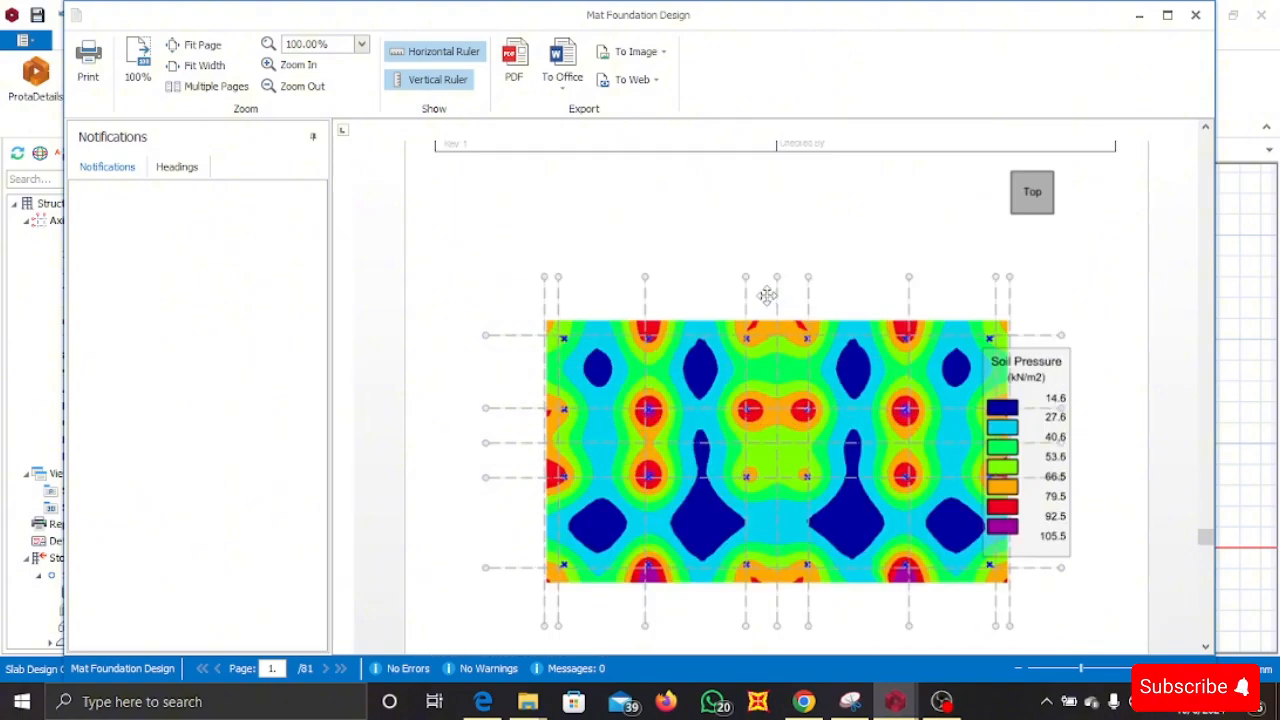
pyautogui.scroll(-6, 900, 292)
# - Find the Strip Profiles section of the report and check which diagrams belong to slab strip X16
pyautogui.moveTo(1206, 538); pyautogui.dragTo(1204, 590)
pyautogui.scroll(3, 657, 400)
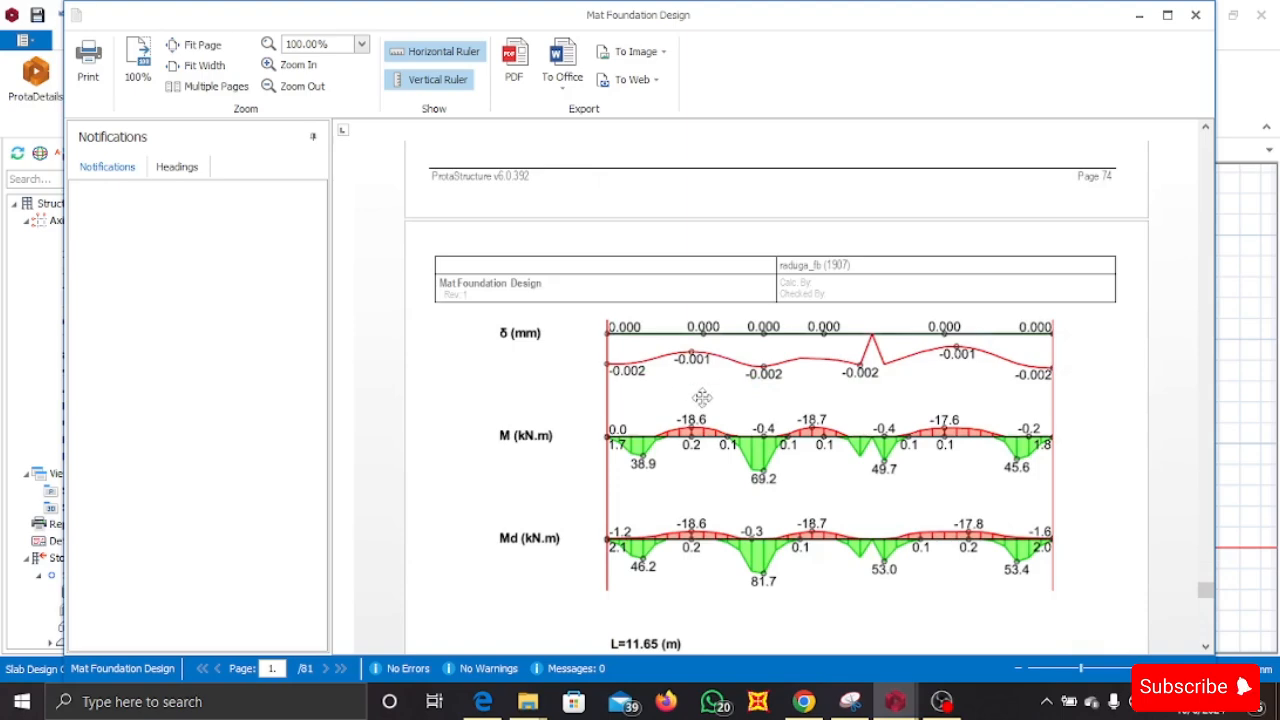
pyautogui.scroll(-4, 700, 412)
pyautogui.scroll(12, 780, 366)
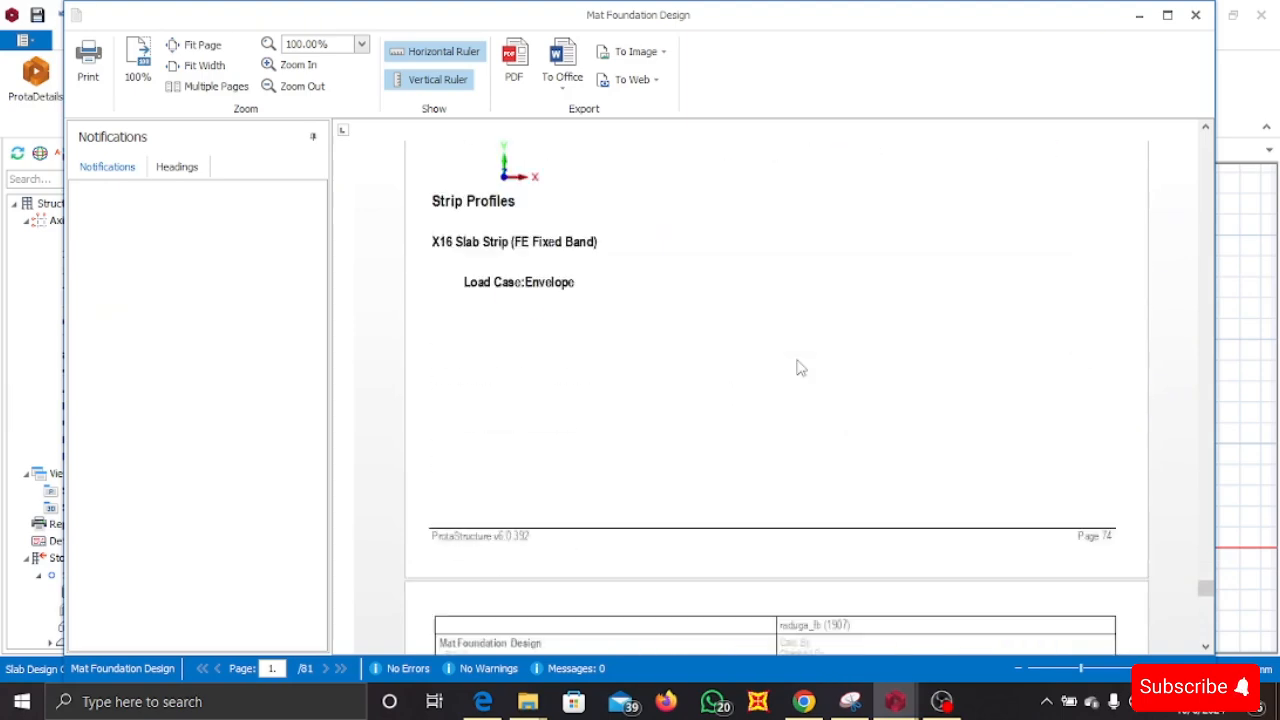
pyautogui.scroll(3, 794, 350)
pyautogui.scroll(-14, 793, 340)
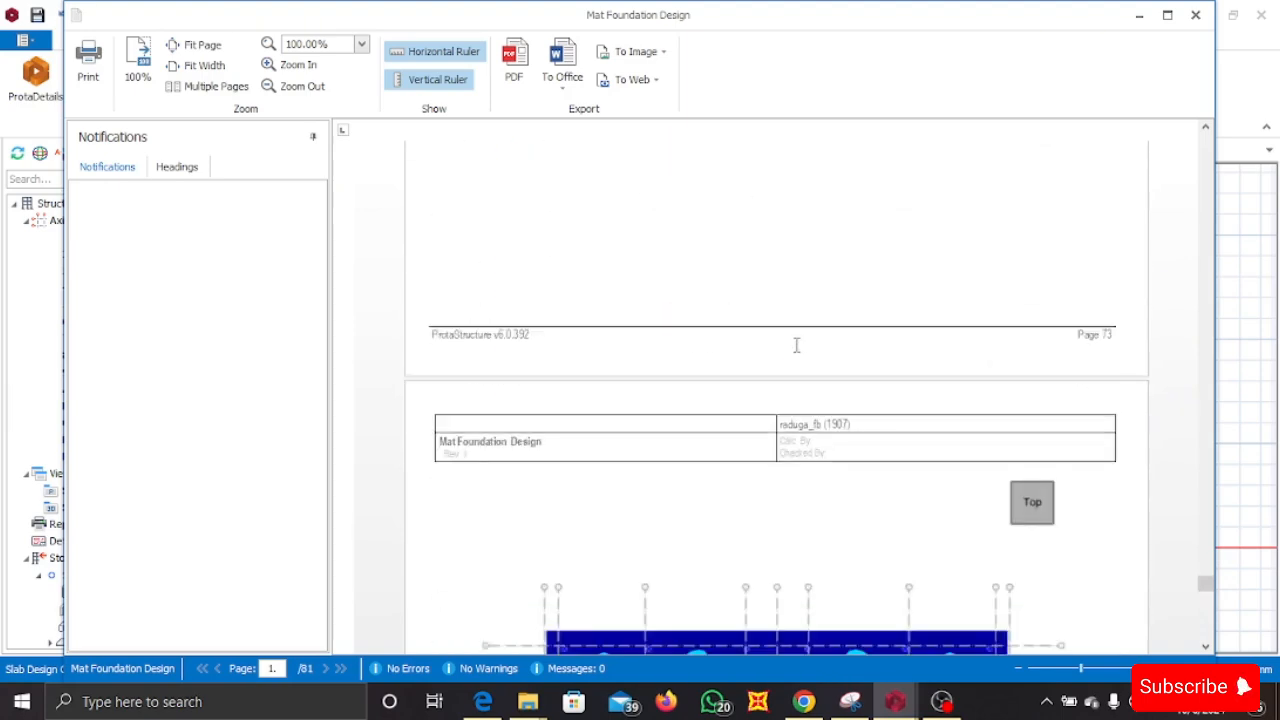
pyautogui.scroll(-6, 700, 320)
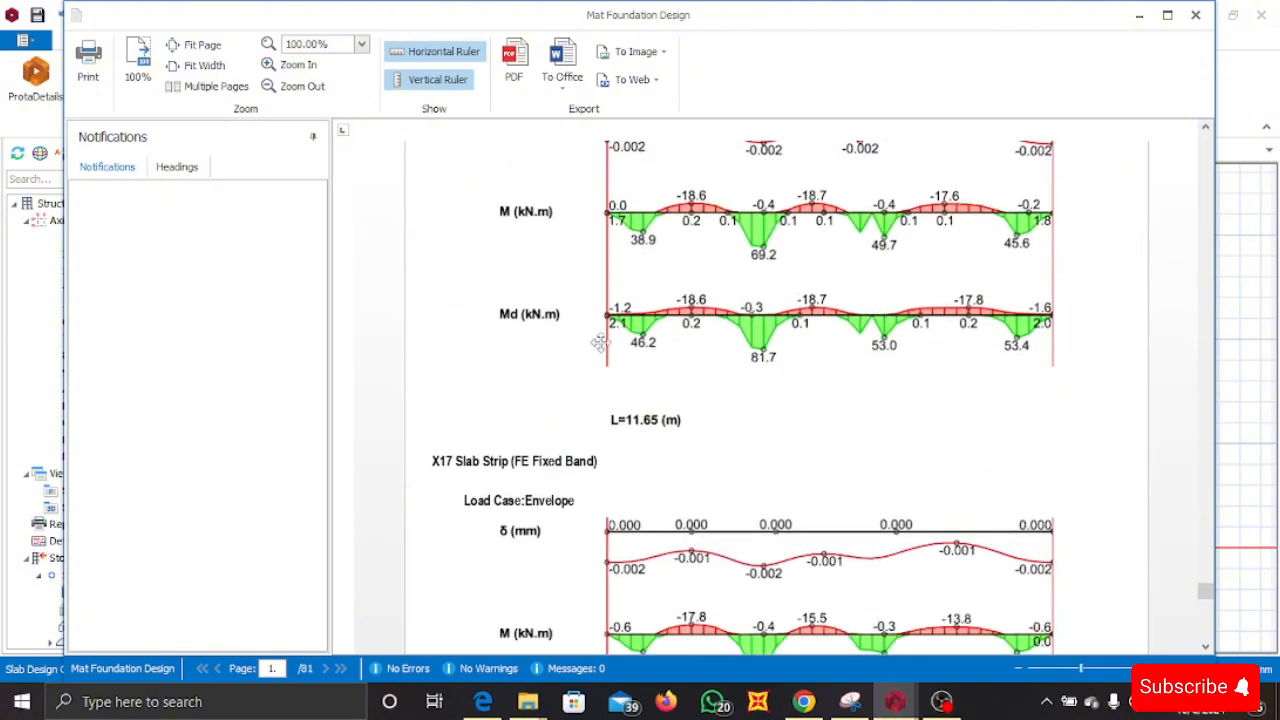
pyautogui.scroll(6, 660, 340)
pyautogui.scroll(3, 601, 260)
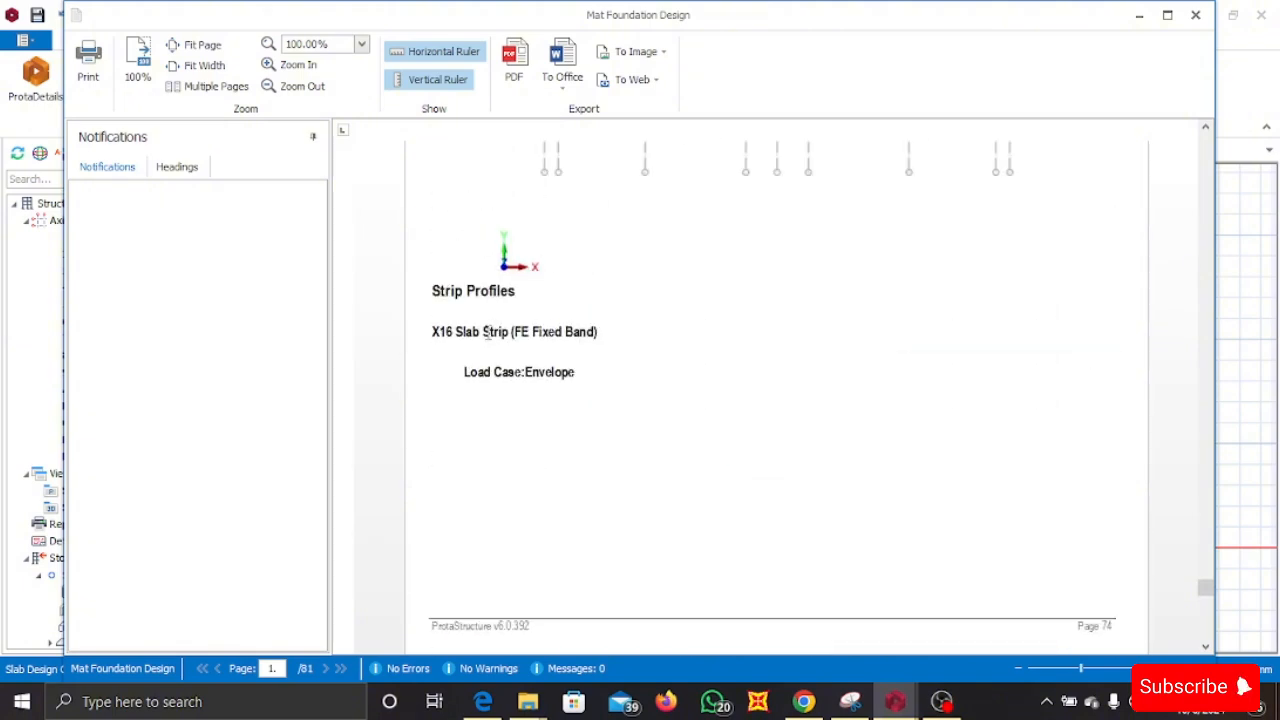
# - Examine the envelope deflection and moment diagrams of slab strips X16 to X21
pyautogui.scroll(-10, 600, 400)
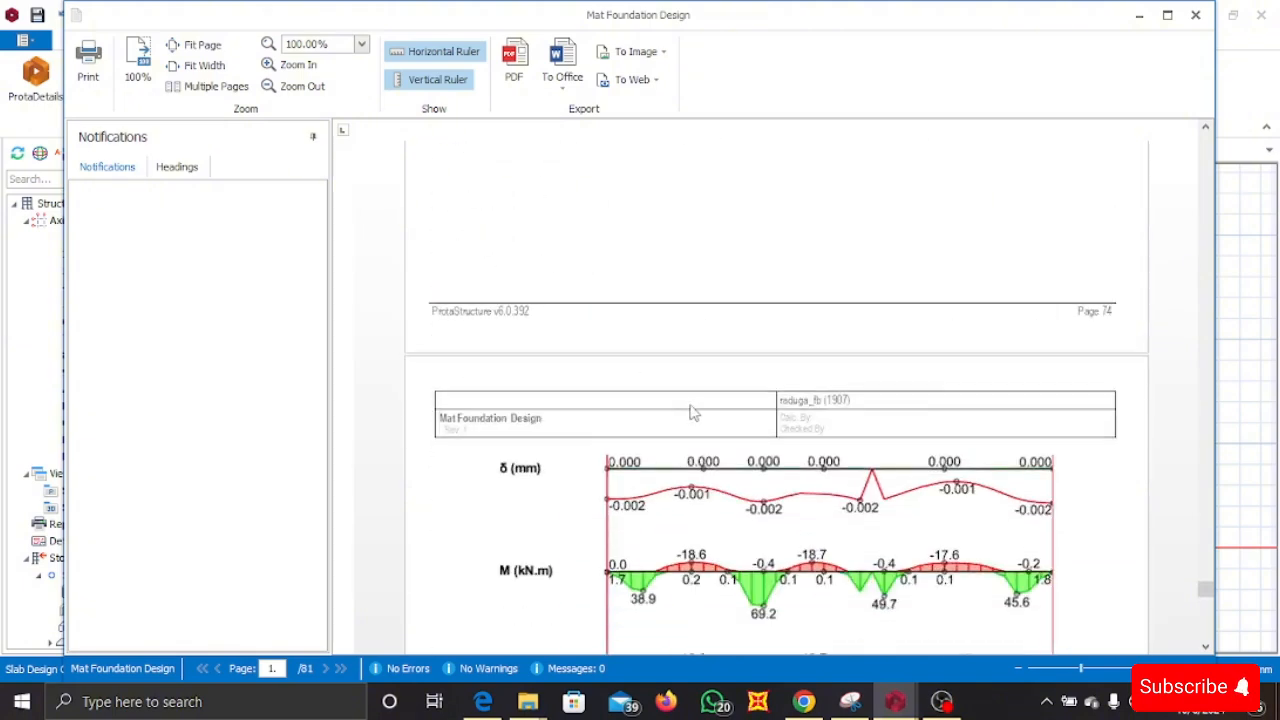
pyautogui.scroll(-3, 550, 390)
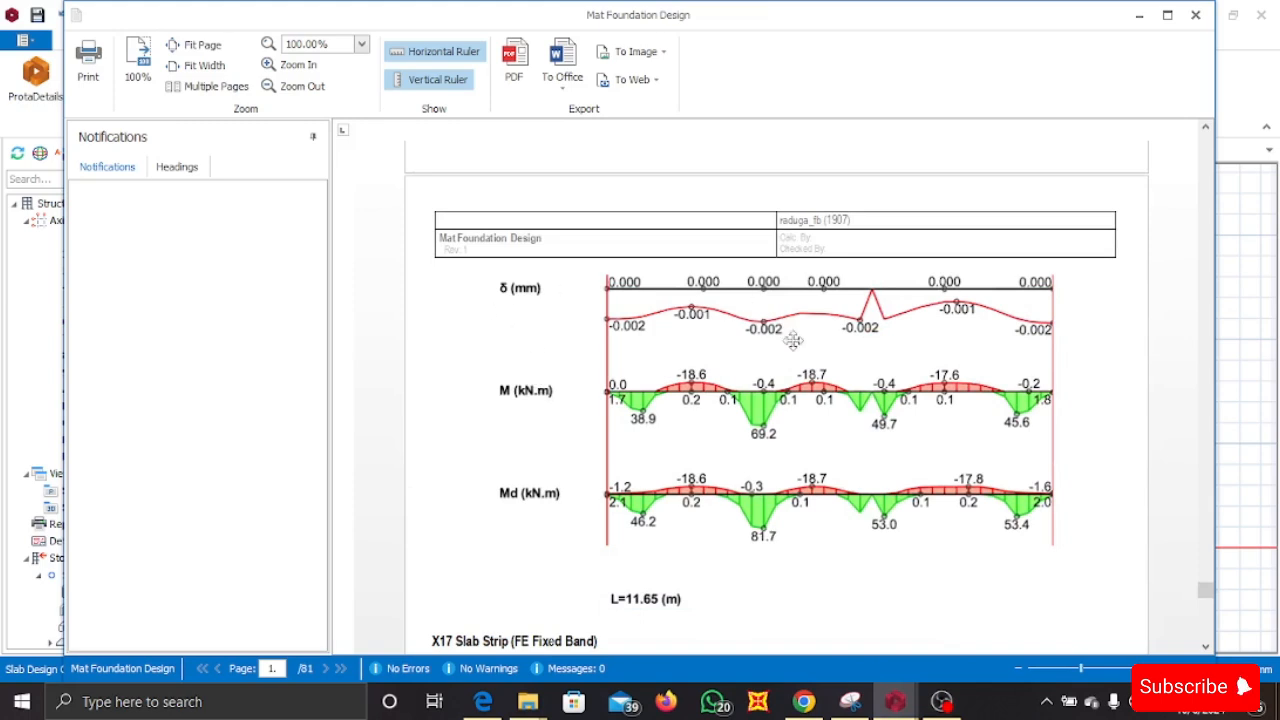
pyautogui.scroll(-1, 650, 355)
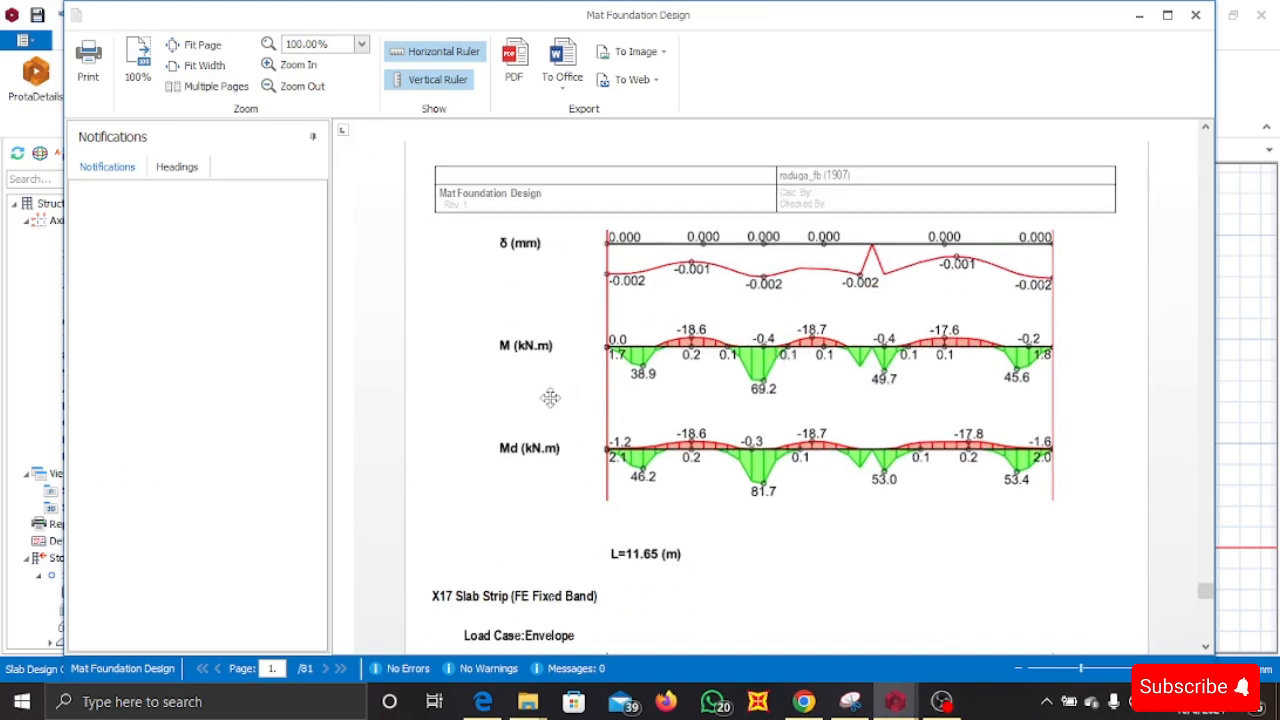
pyautogui.scroll(-4, 600, 430)
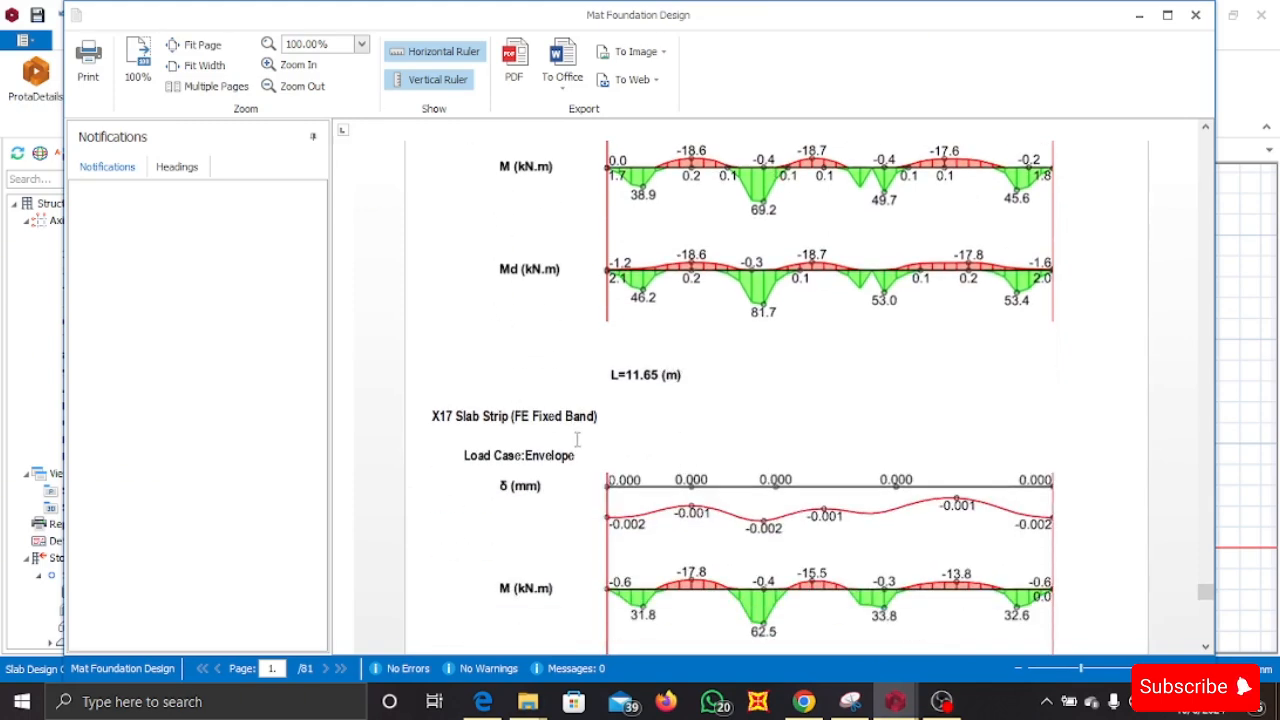
pyautogui.scroll(-10, 760, 400)
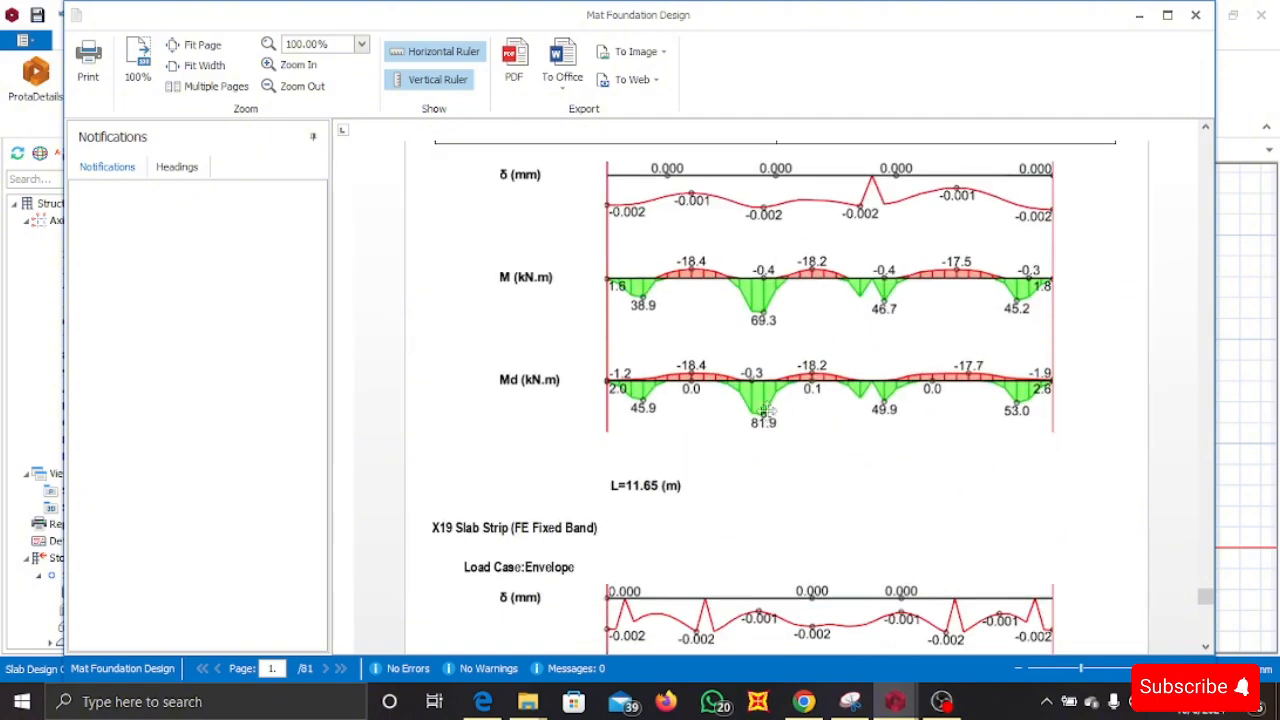
pyautogui.scroll(-17, 764, 410)
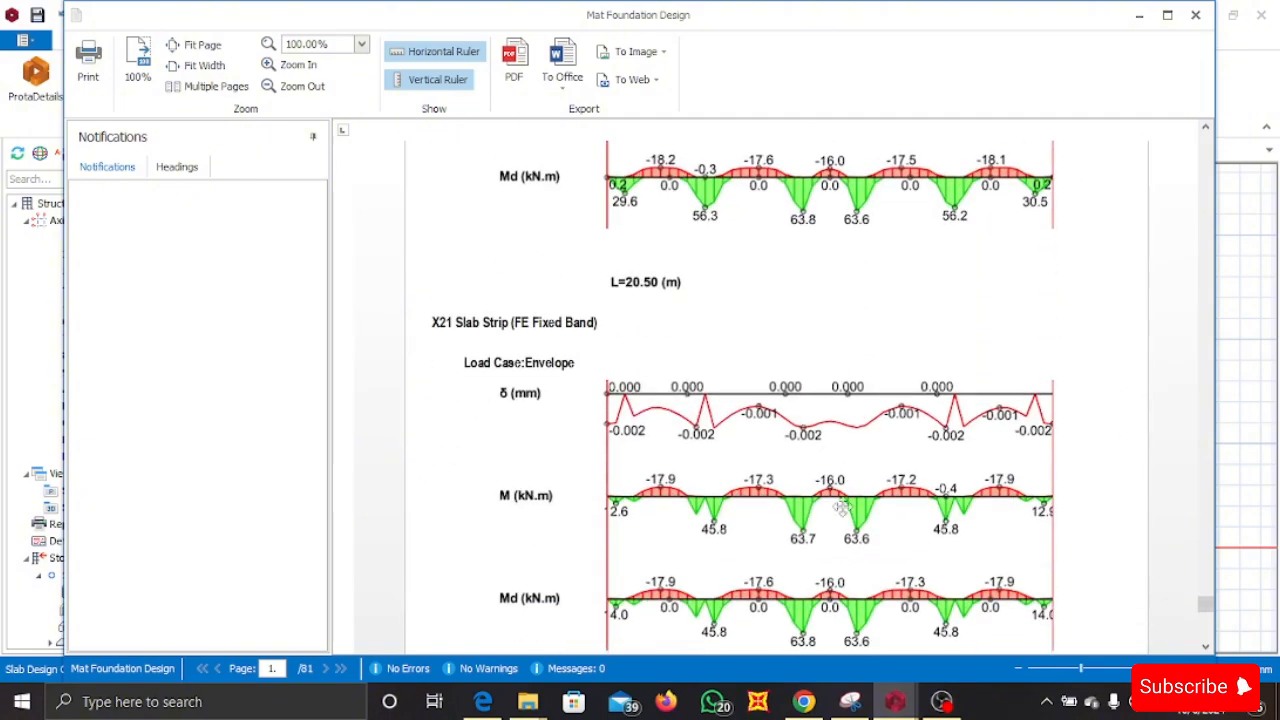
# - Review the required and provided steel areas and steel bars in the design tables for slab strips X16 to X21
pyautogui.scroll(-11, 843, 508)
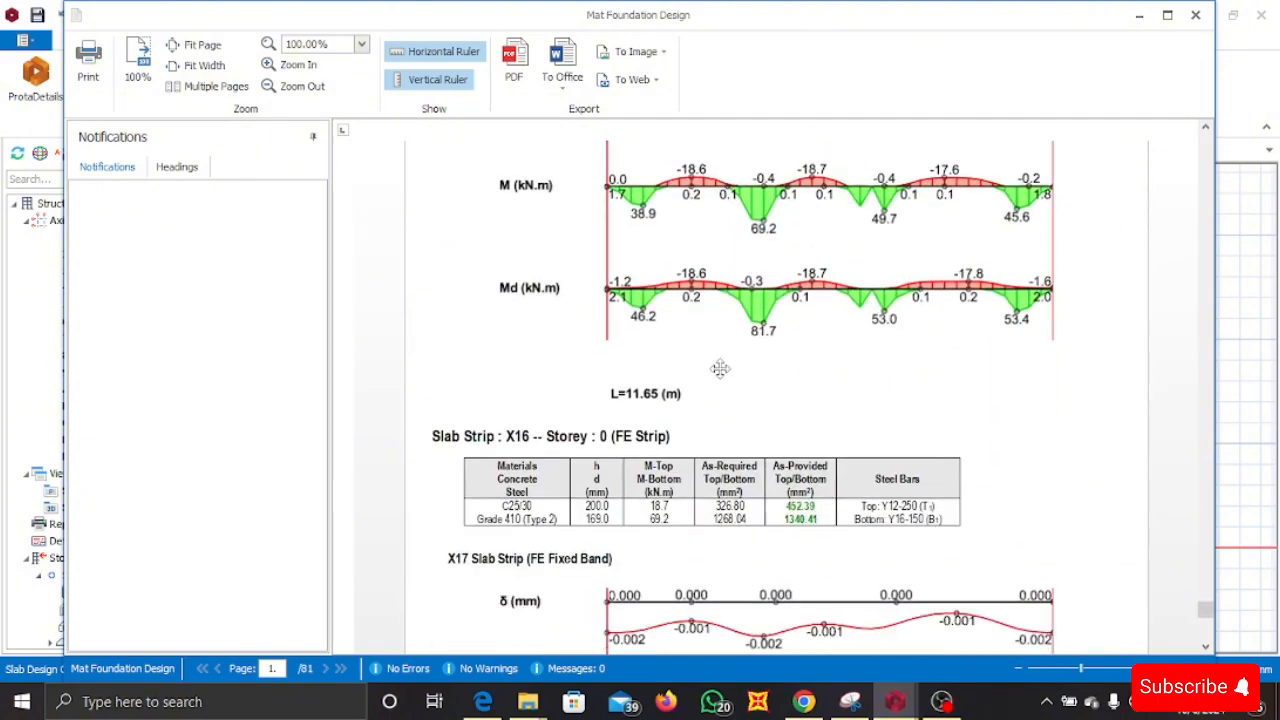
pyautogui.scroll(-3, 840, 350)
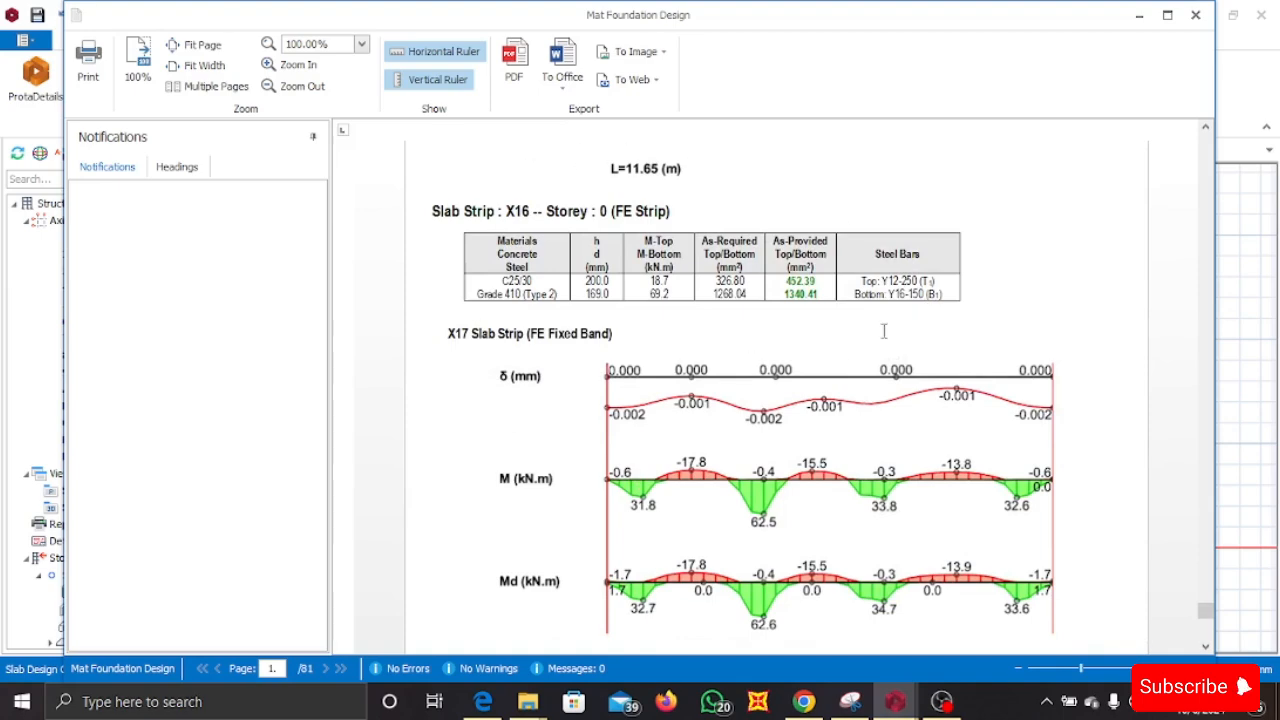
pyautogui.scroll(-18, 575, 300)
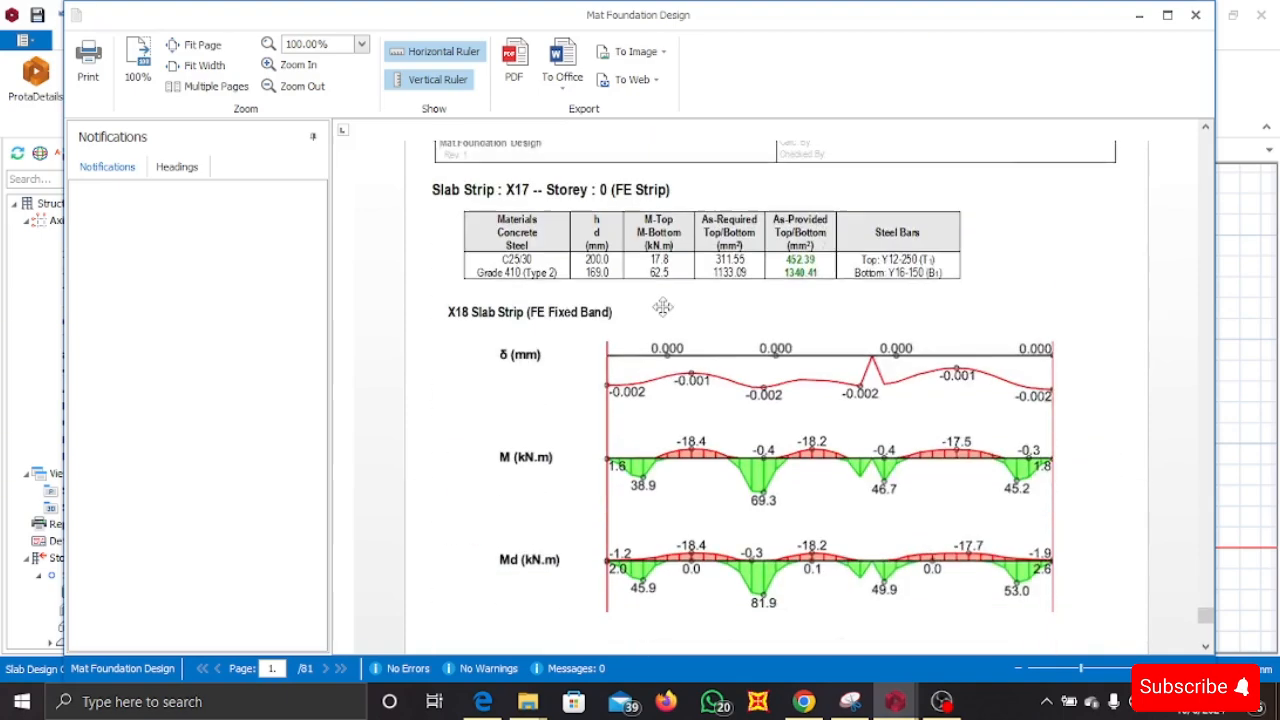
pyautogui.scroll(-12, 650, 320)
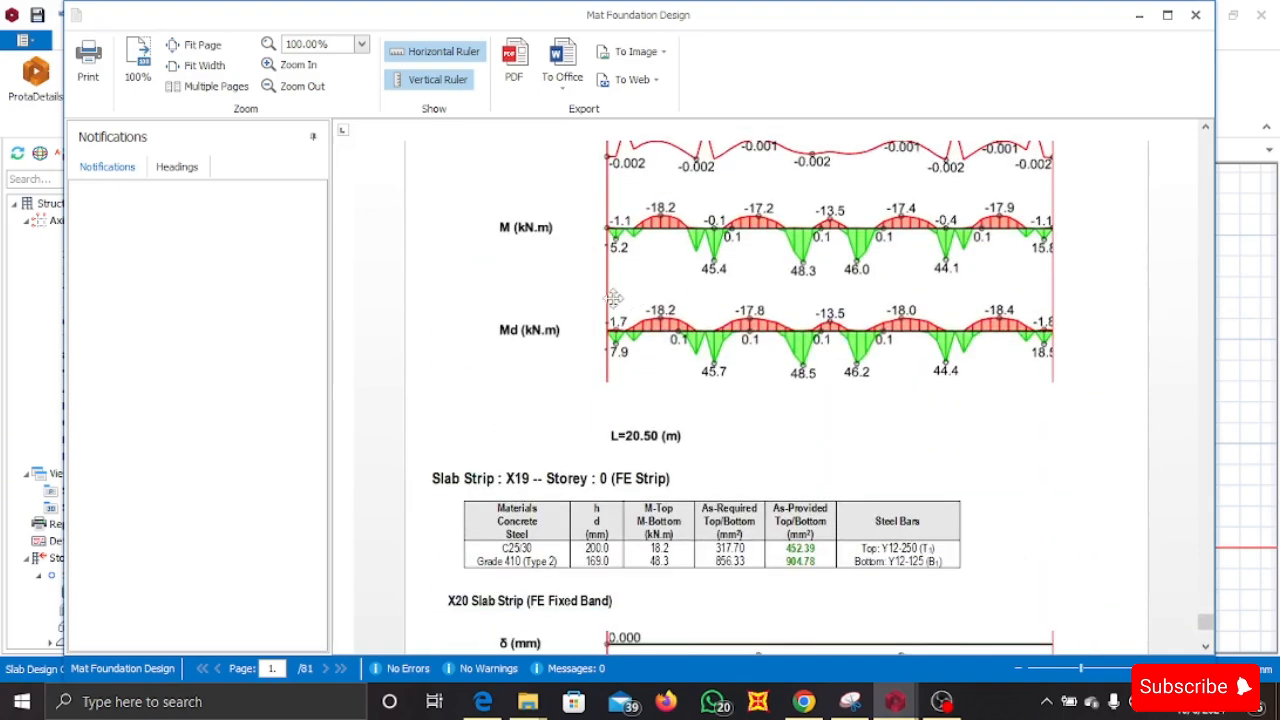
pyautogui.scroll(-10, 705, 316)
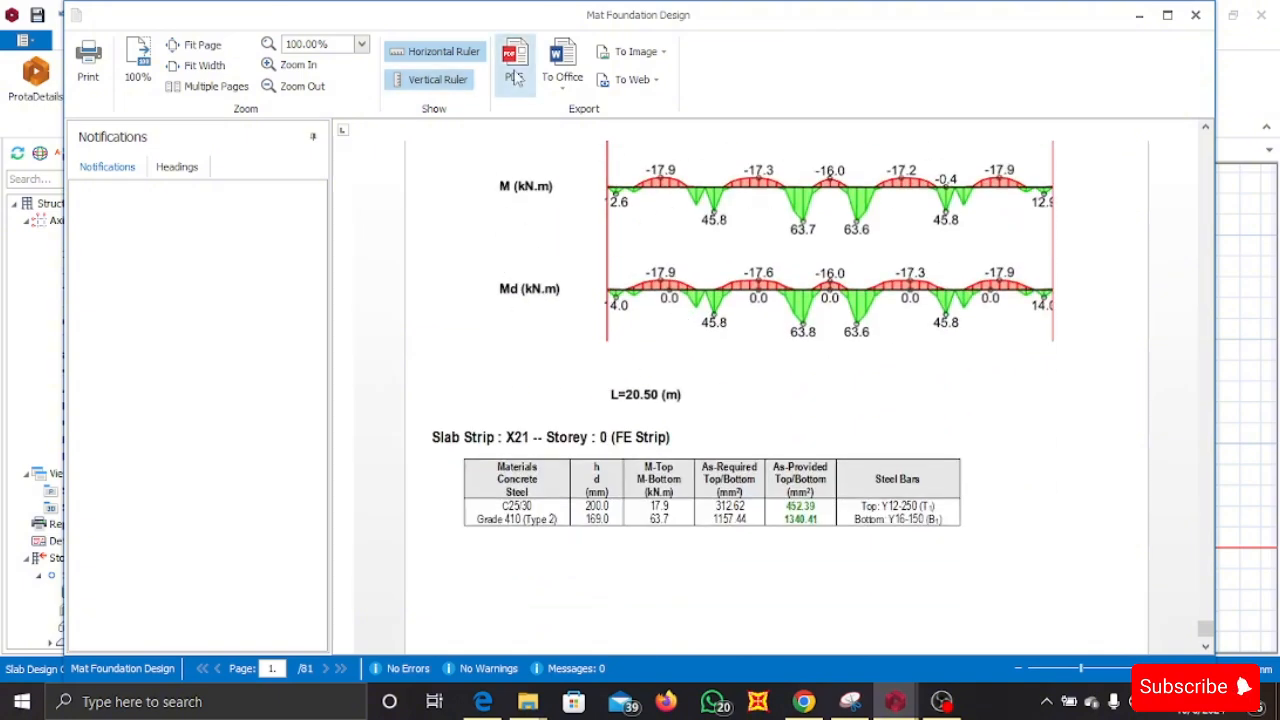
# - Close the mat foundation report and its settings dialog to return to the Storey 0 plan
pyautogui.click(1195, 15)
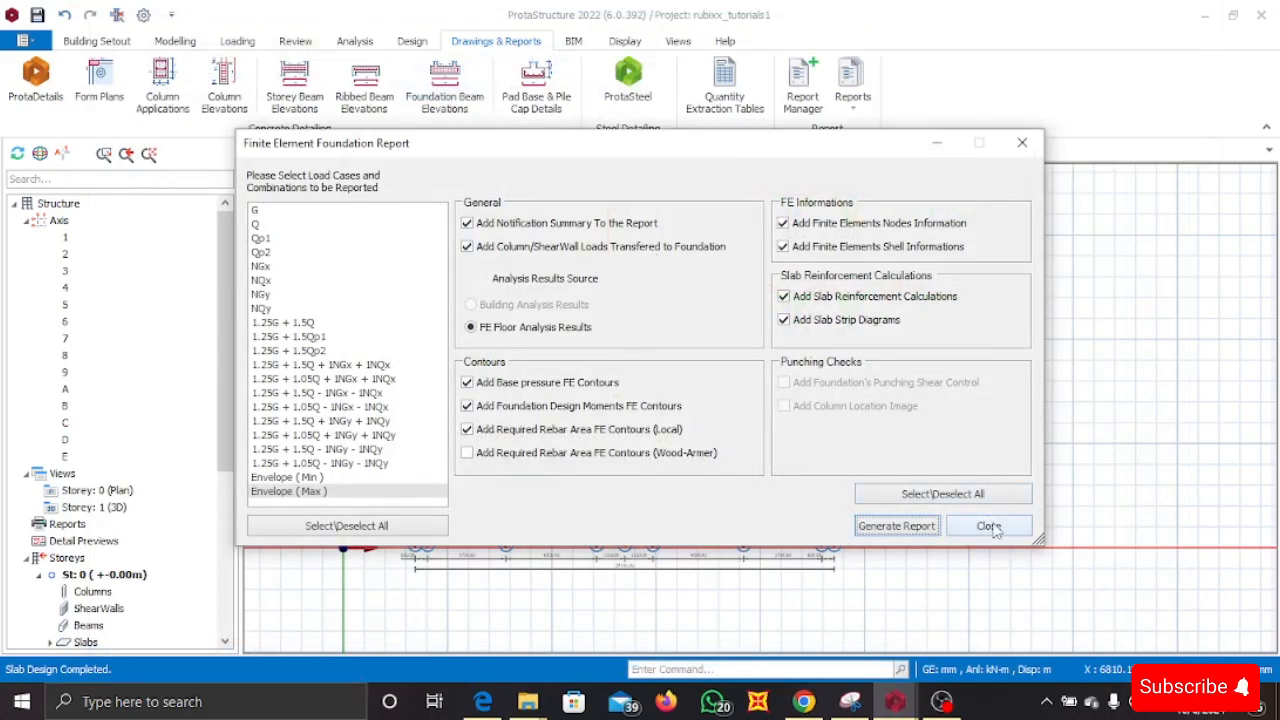
pyautogui.click(989, 526)
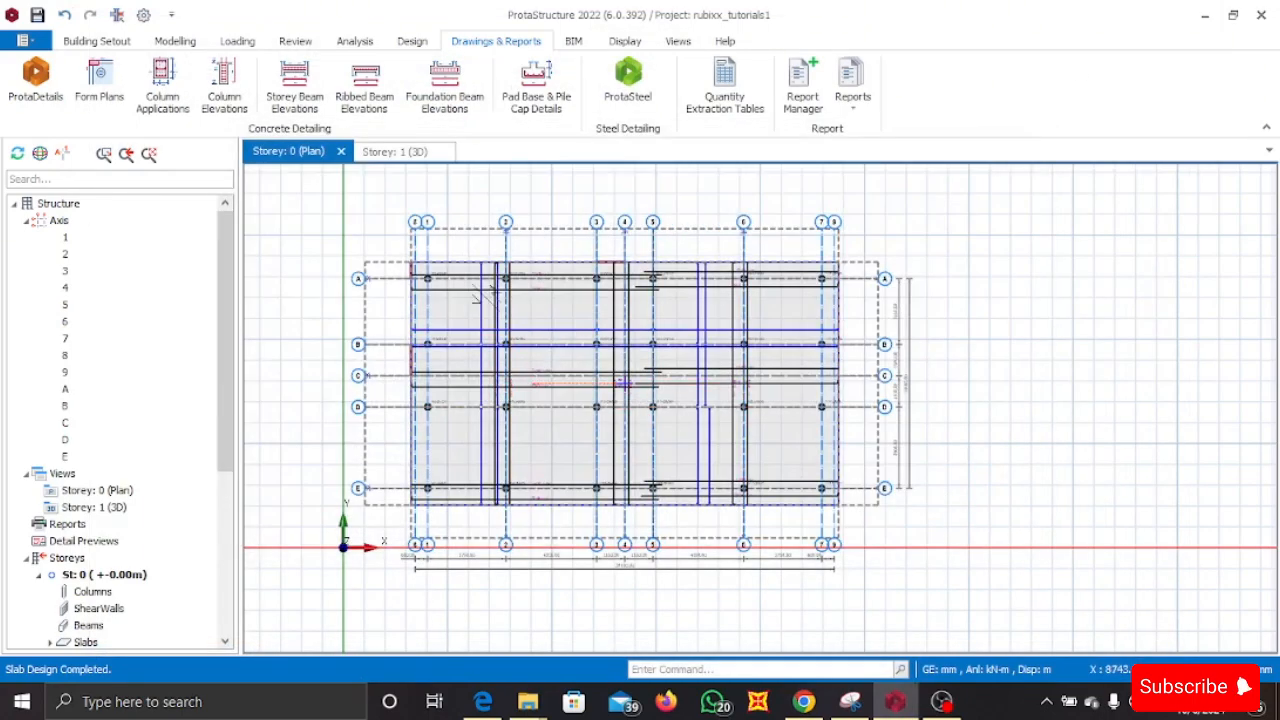
pyautogui.scroll(5, 490, 292)
pyautogui.scroll(-3, 409, 286)
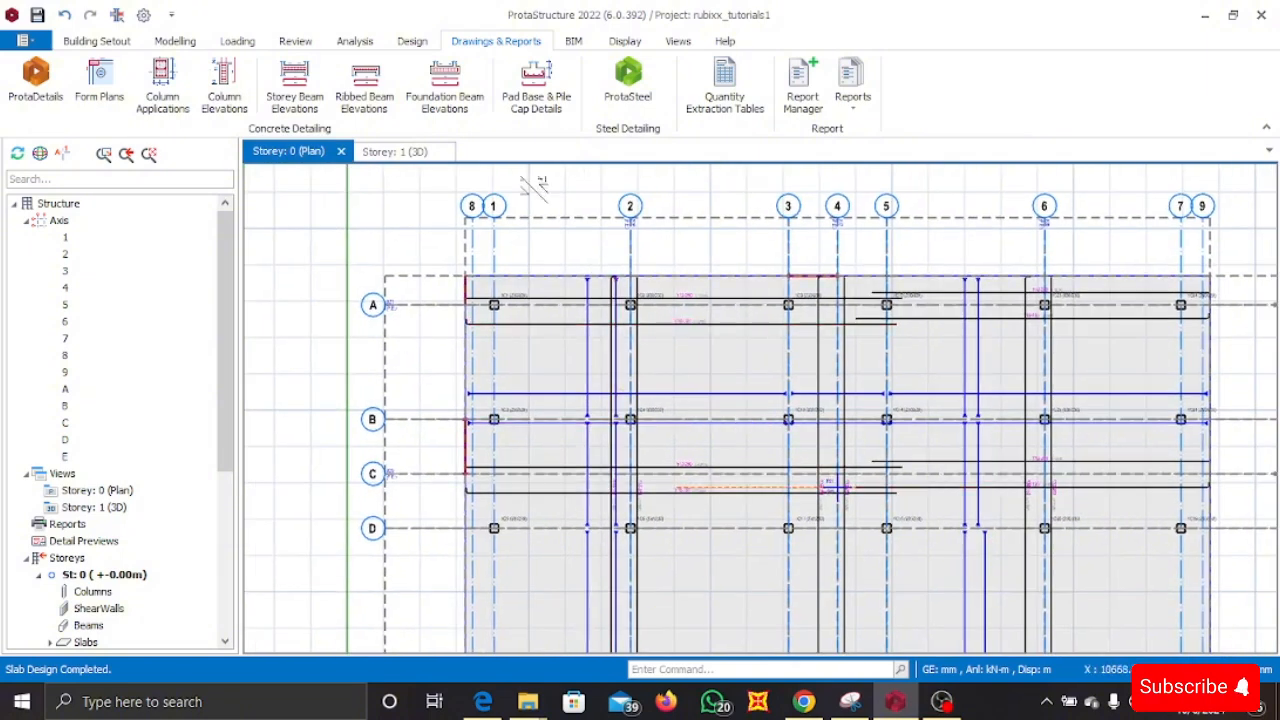
# - Run the batch slab strip design for all storeys, deleting and re-selecting all steel bars, and dismiss the warnings
pyautogui.click(241, 42)
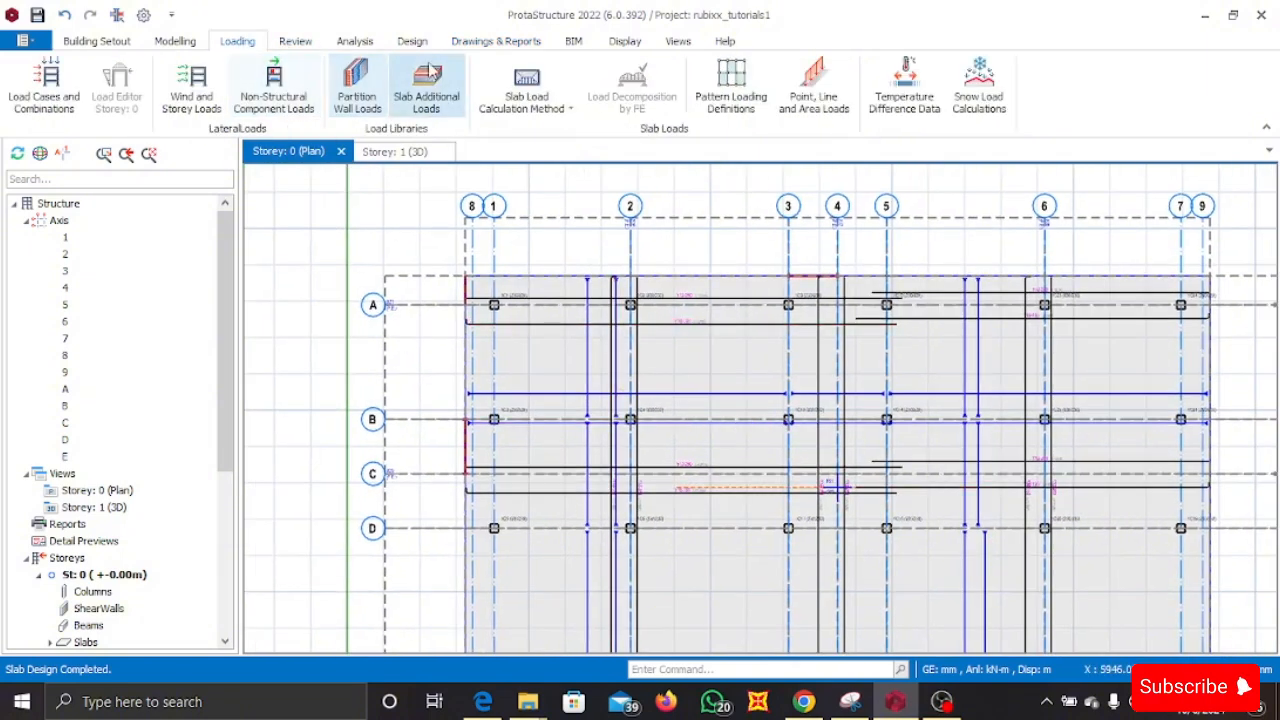
pyautogui.click(412, 41)
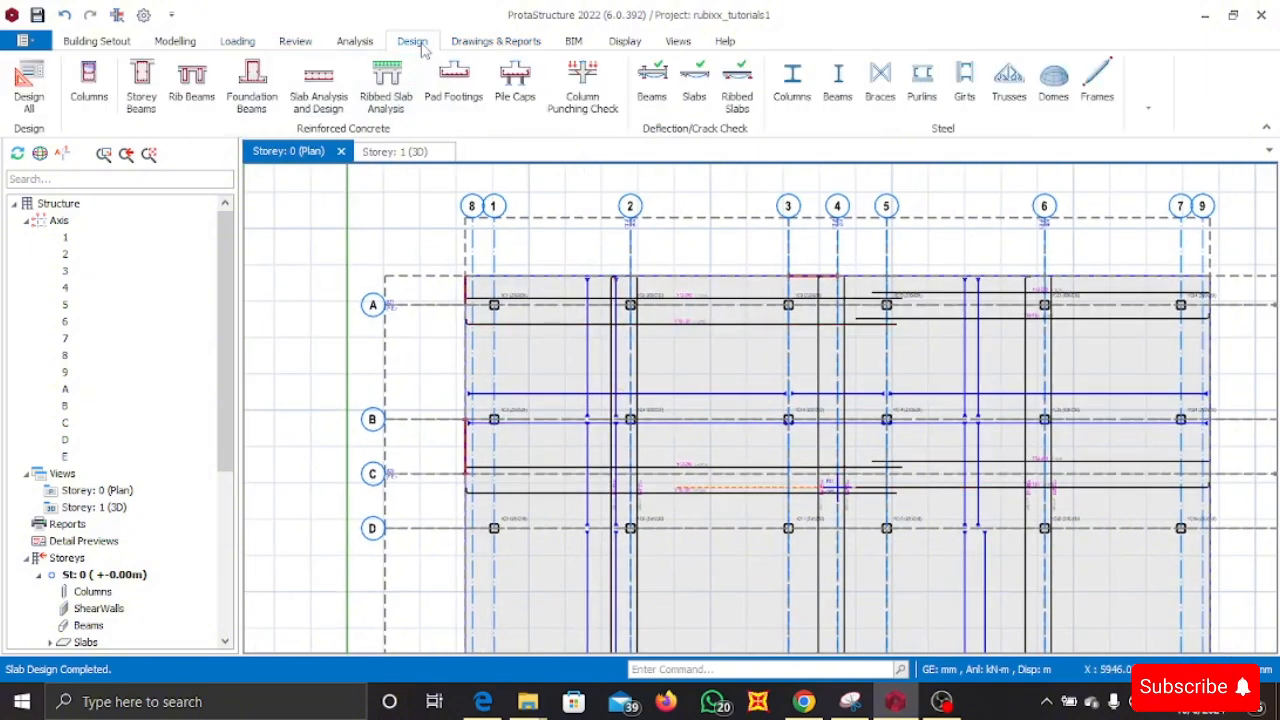
pyautogui.click(300, 106)
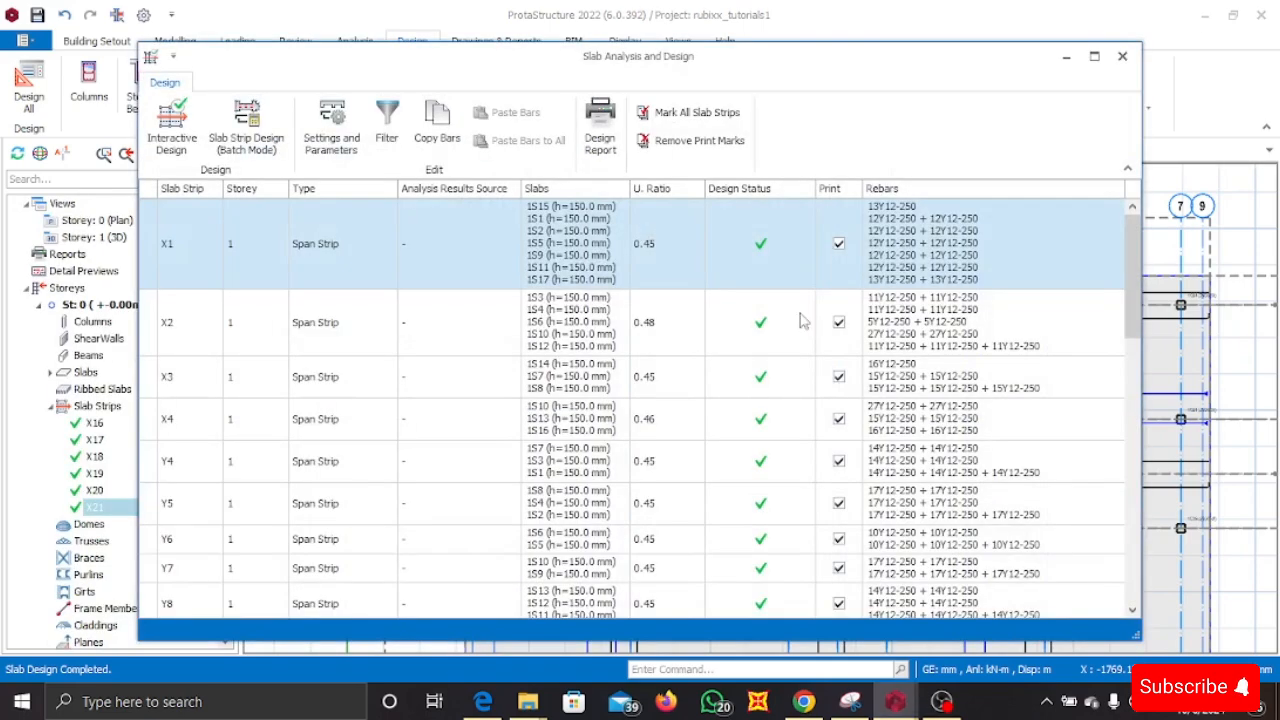
pyautogui.click(245, 135)
pyautogui.click(600, 378)
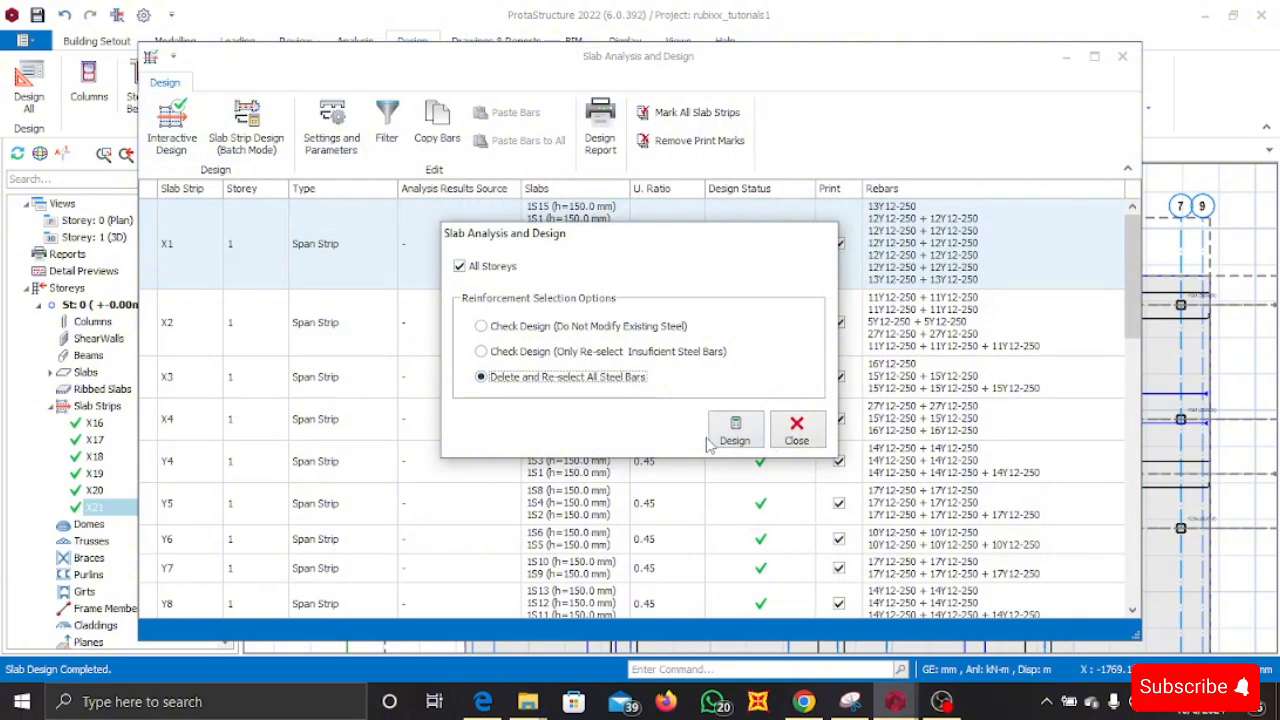
pyautogui.click(724, 440)
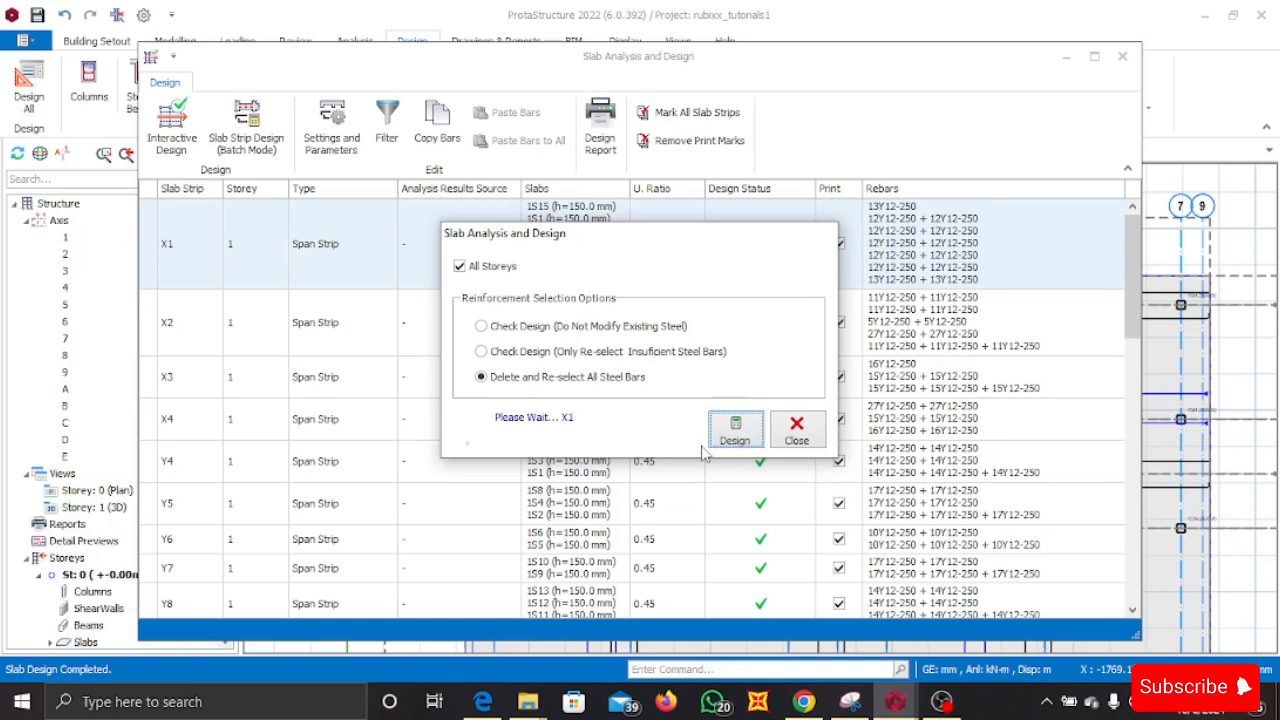
pyautogui.click(678, 420)
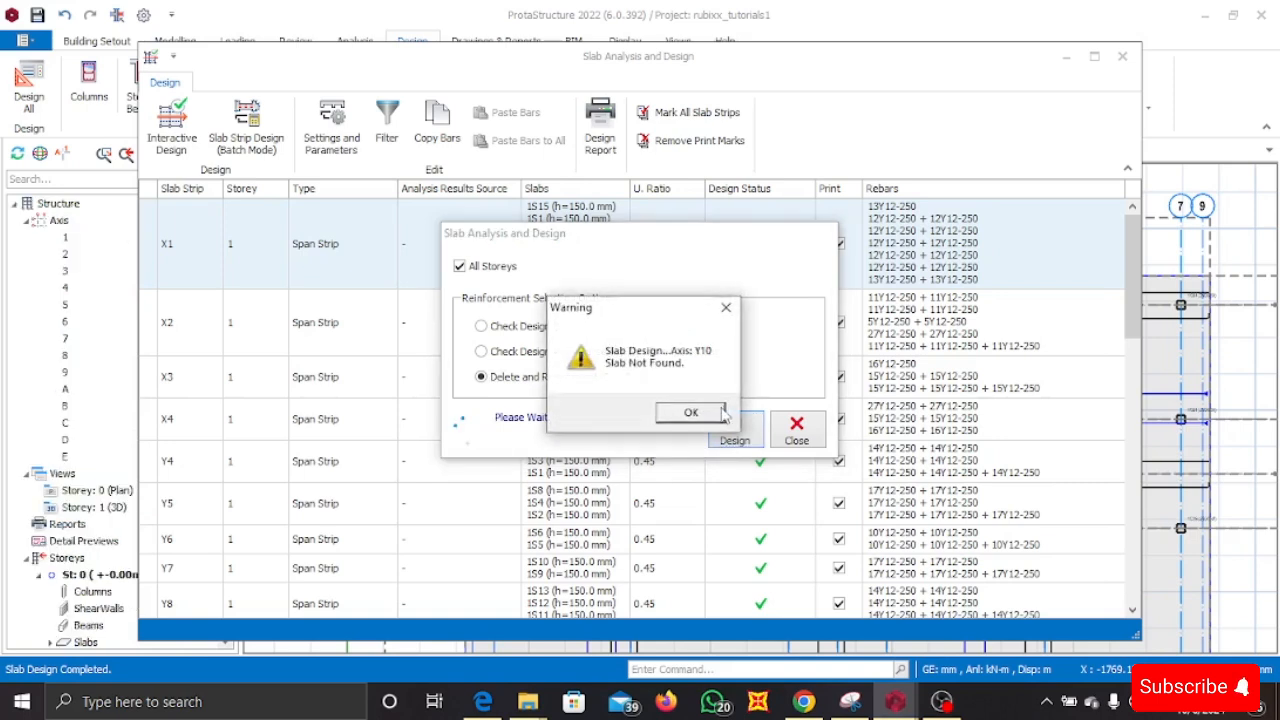
pyautogui.click(712, 418)
pyautogui.click(710, 417)
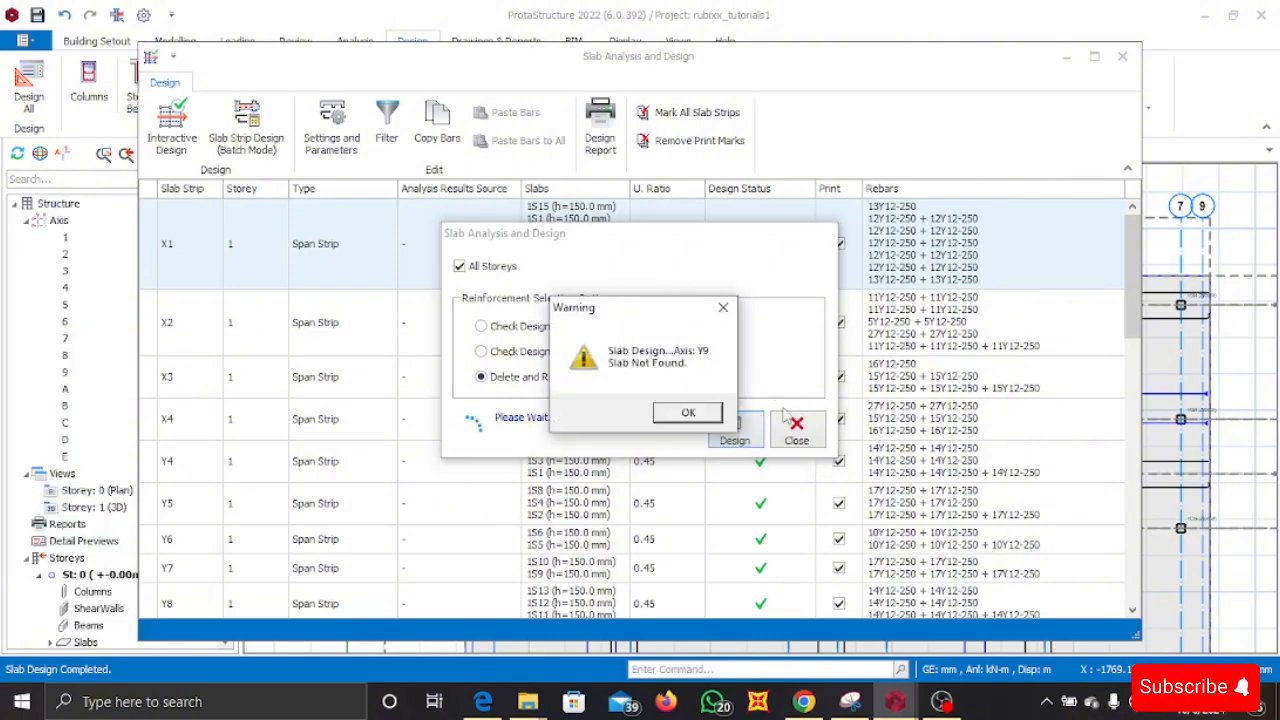
pyautogui.click(700, 412)
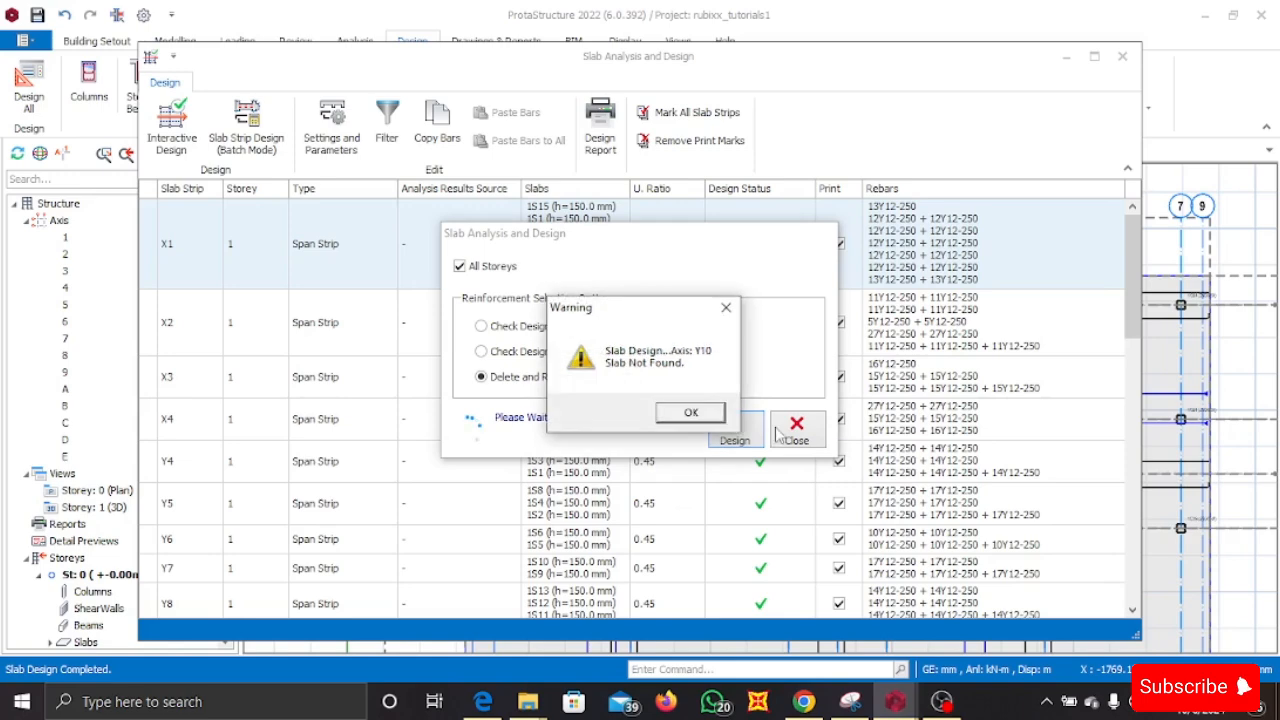
pyautogui.click(686, 416)
pyautogui.click(688, 418)
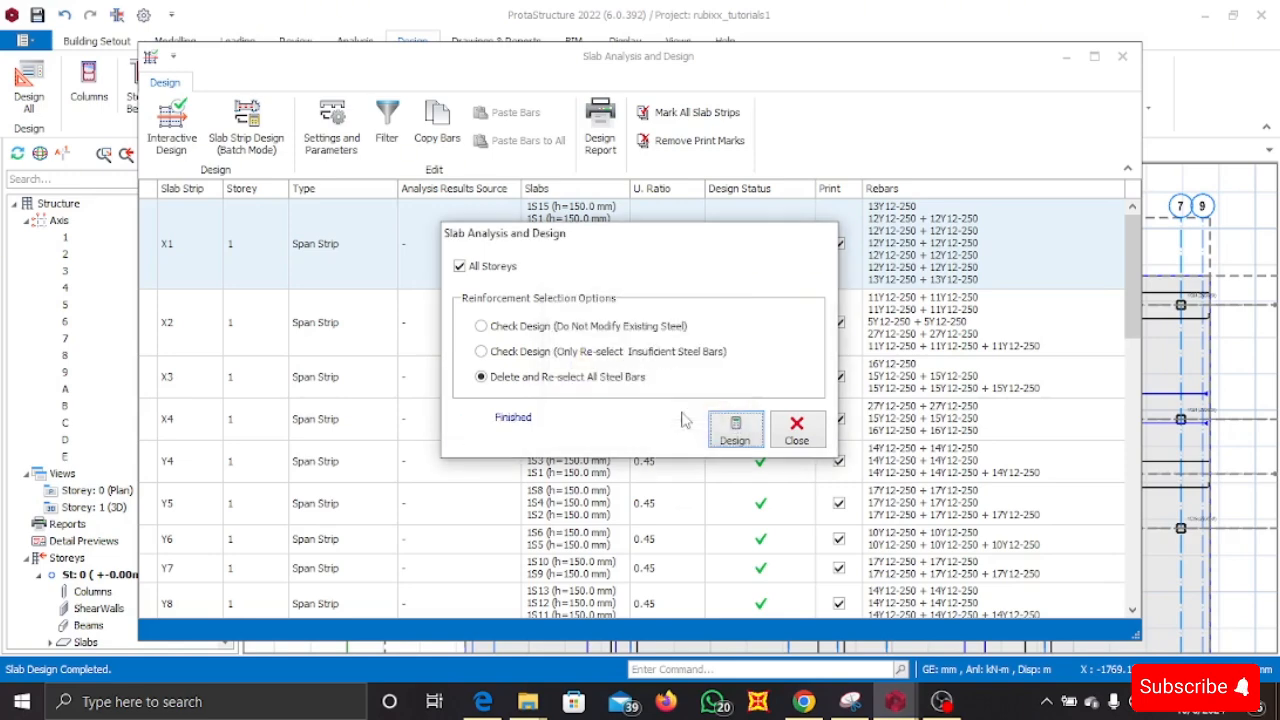
pyautogui.click(797, 428)
# - Review the utilisation ratios, design status and rebars of the listed slab strips down to X21, and close the slab design list
pyautogui.scroll(-5, 672, 362)
pyautogui.scroll(-3, 672, 362)
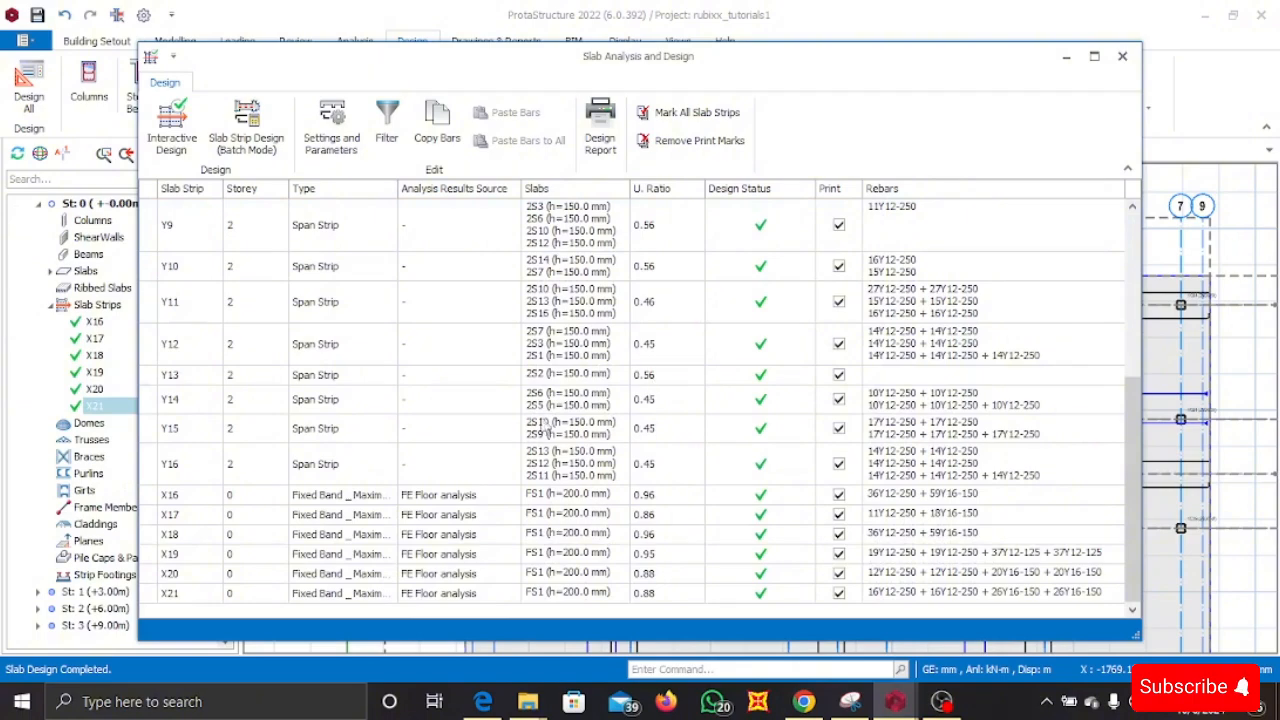
pyautogui.middleClick(396, 402)
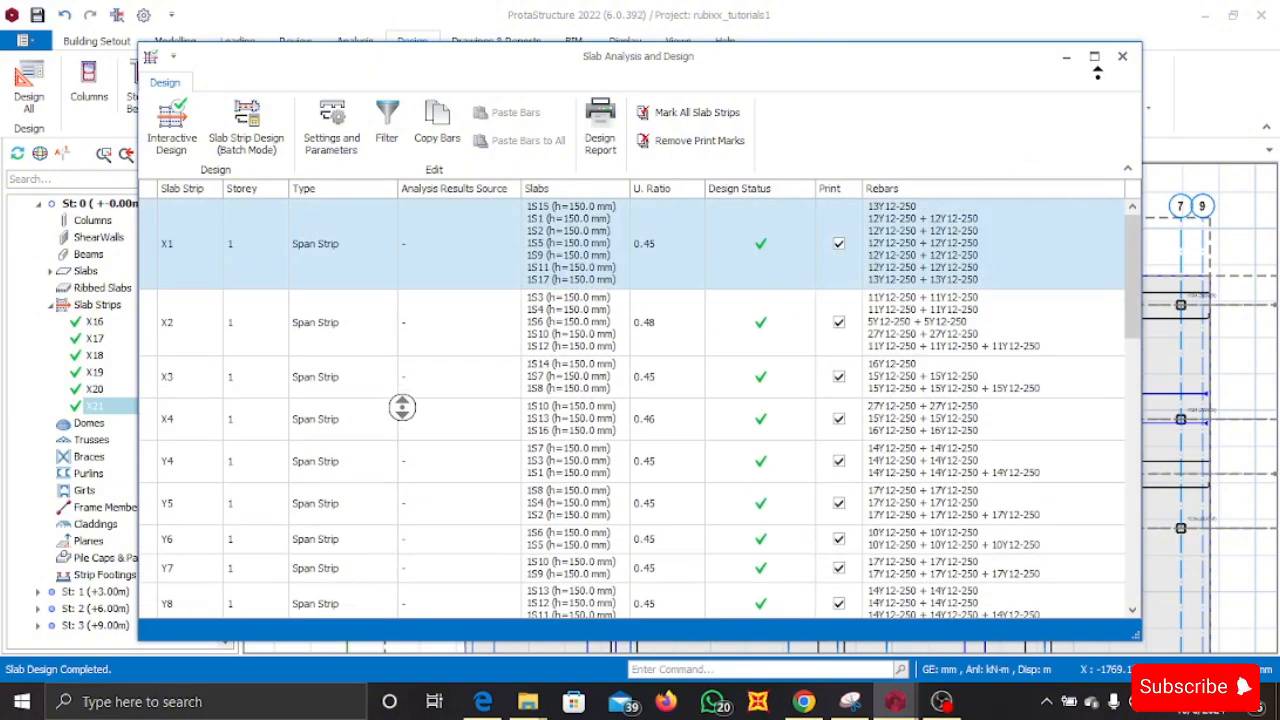
pyautogui.click(1124, 57)
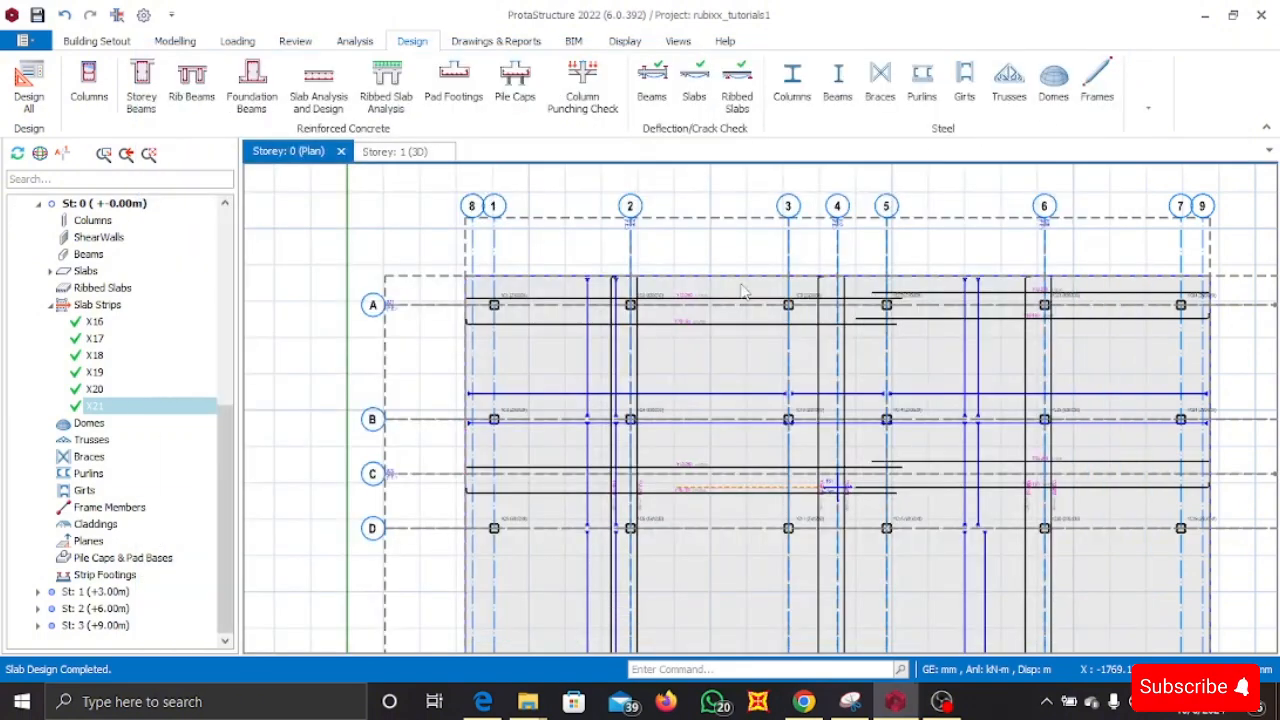
# - Examine the slab reinforcement labels along axis A near column 1C2 and the overall bar layout on the Storey 0 plan
pyautogui.scroll(3, 693, 285)
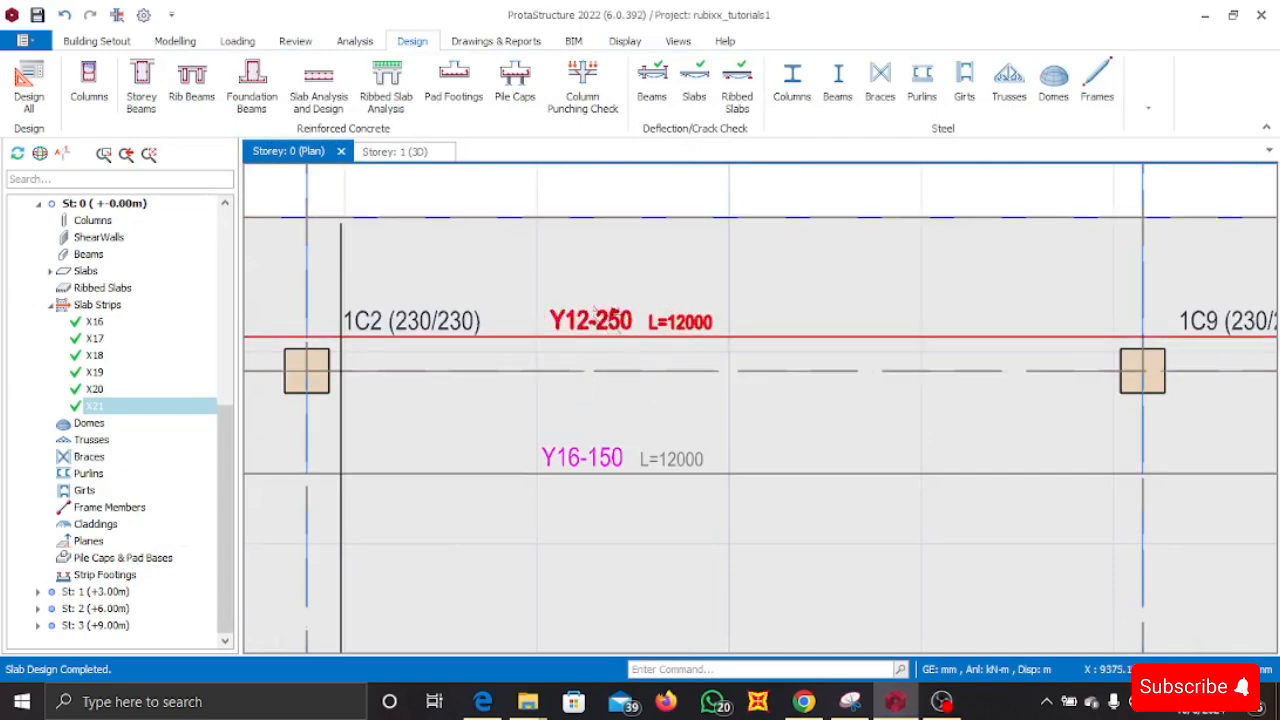
pyautogui.scroll(-5, 583, 455)
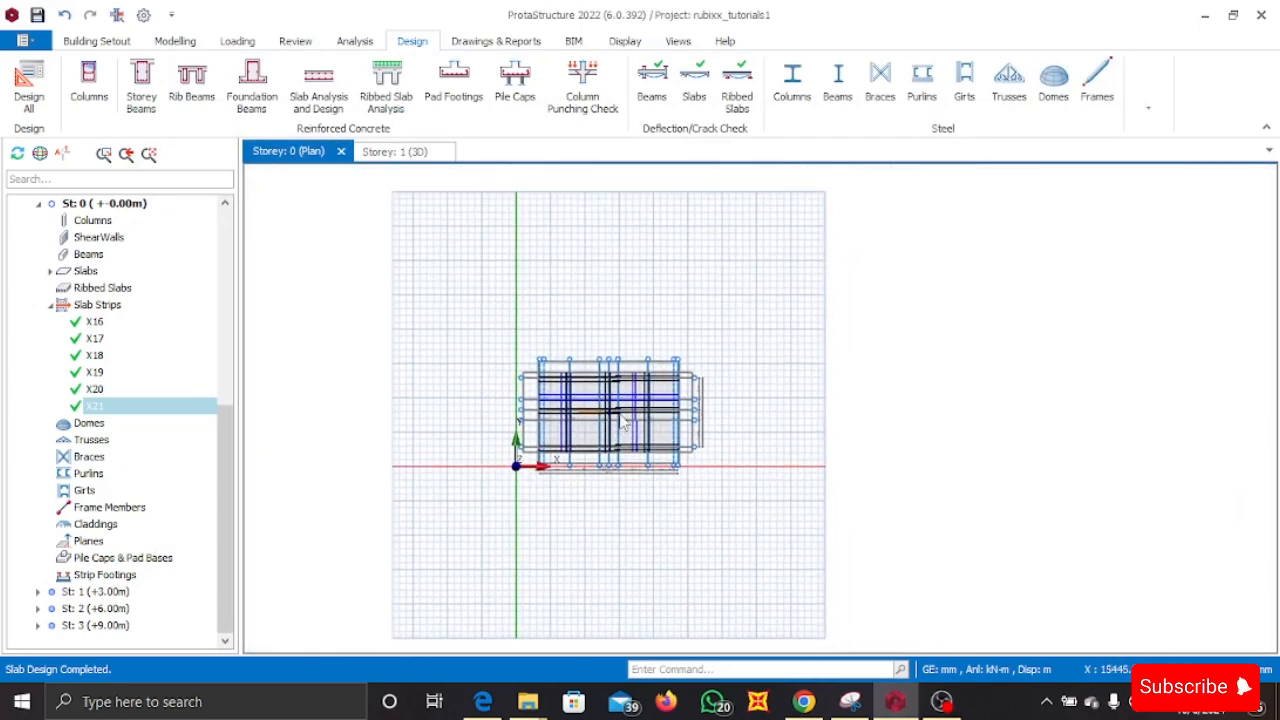
pyautogui.scroll(3, 583, 418)
pyautogui.scroll(-3, 620, 405)
pyautogui.scroll(2, 674, 400)
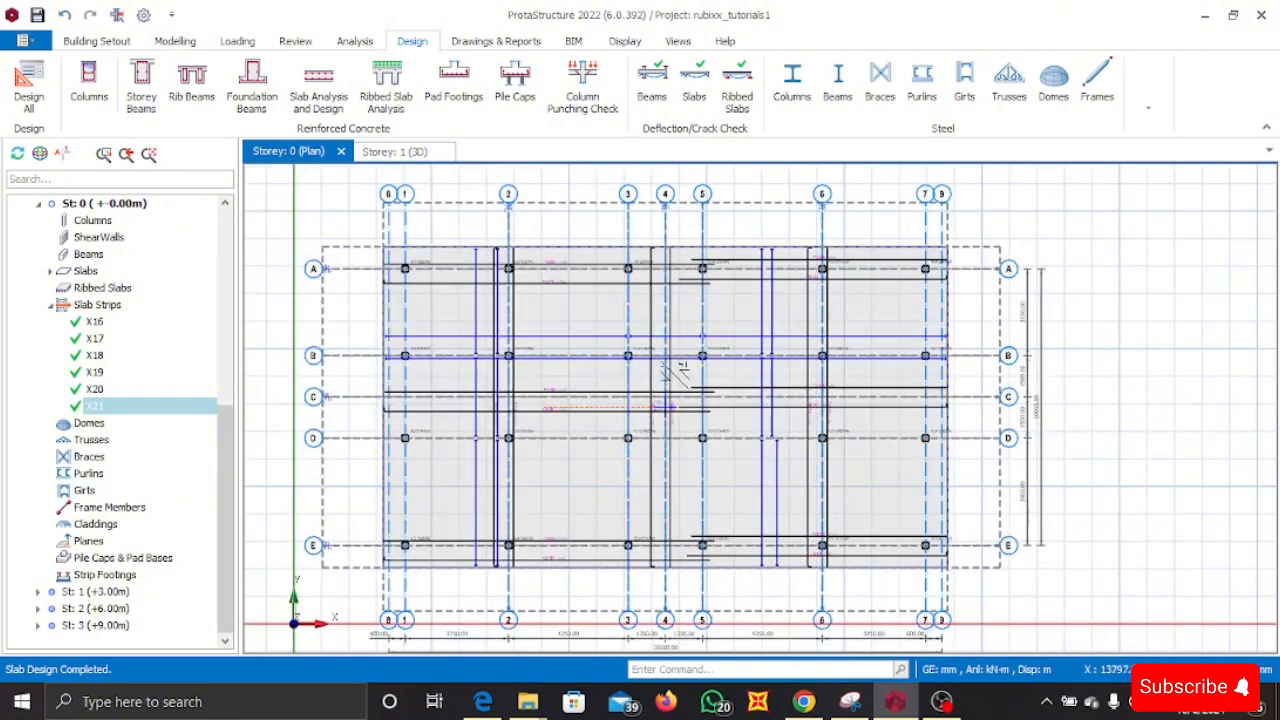